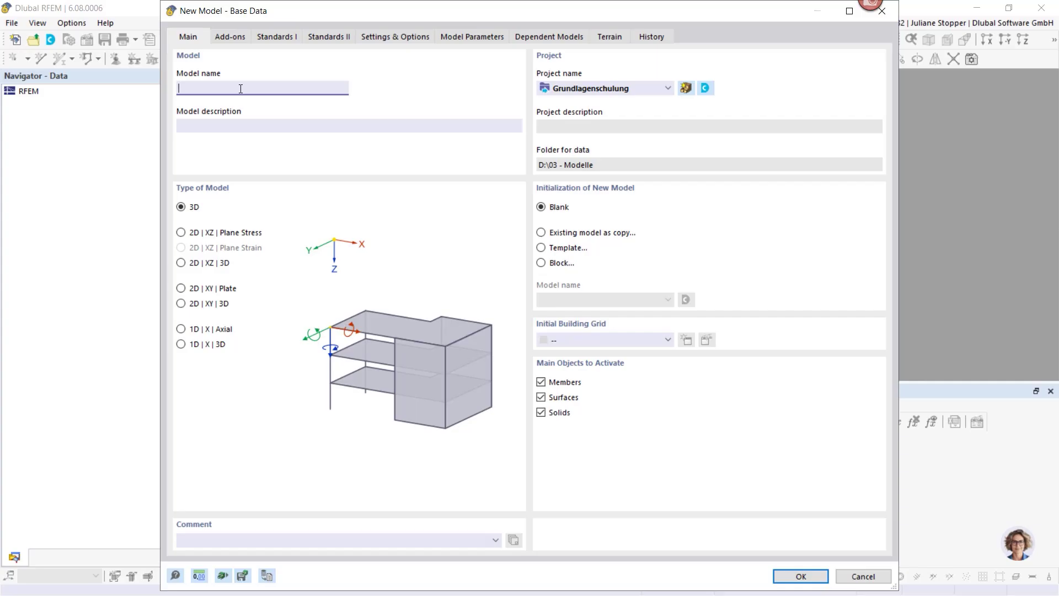
# Step: Create a blank 3D model named Concrete Beam with the Concrete Design add-on and EN 1992 CEN standard, and maximize its window
pyautogui.write('oncrete Beam')
pyautogui.click(230, 36)
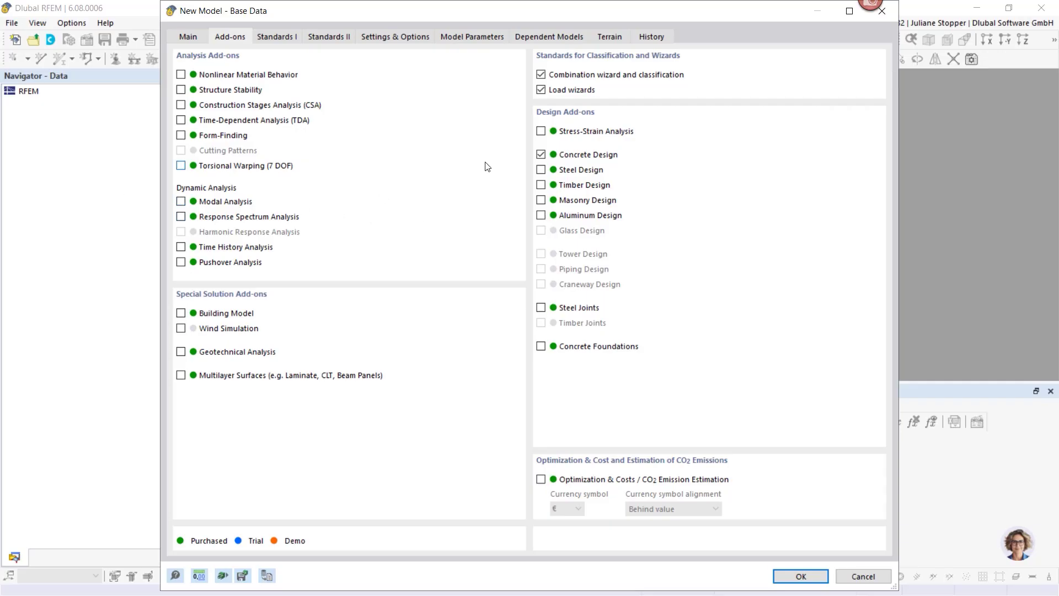
pyautogui.click(280, 36)
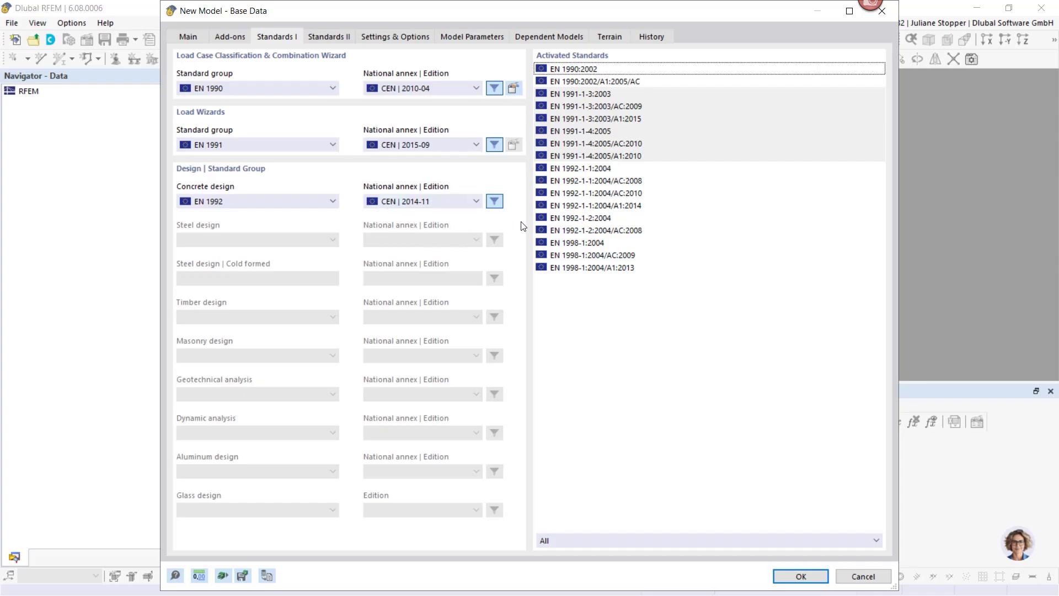
pyautogui.click(798, 579)
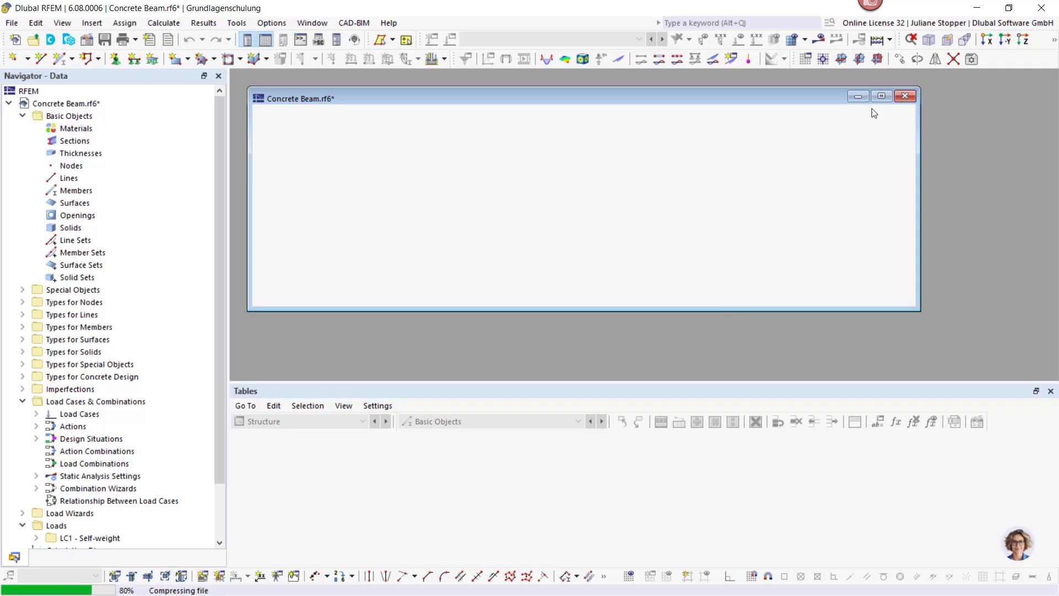
pyautogui.click(881, 97)
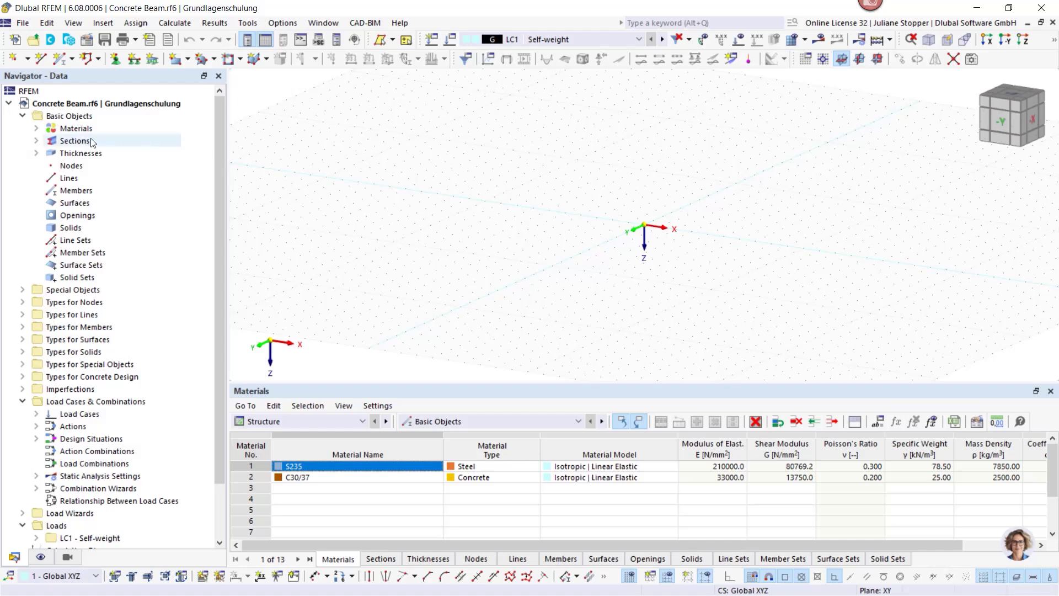
# Step: Delete all unassigned basic objects from the model, clearing the default sections and thicknesses first and the default materials after them
pyautogui.click(36, 129)
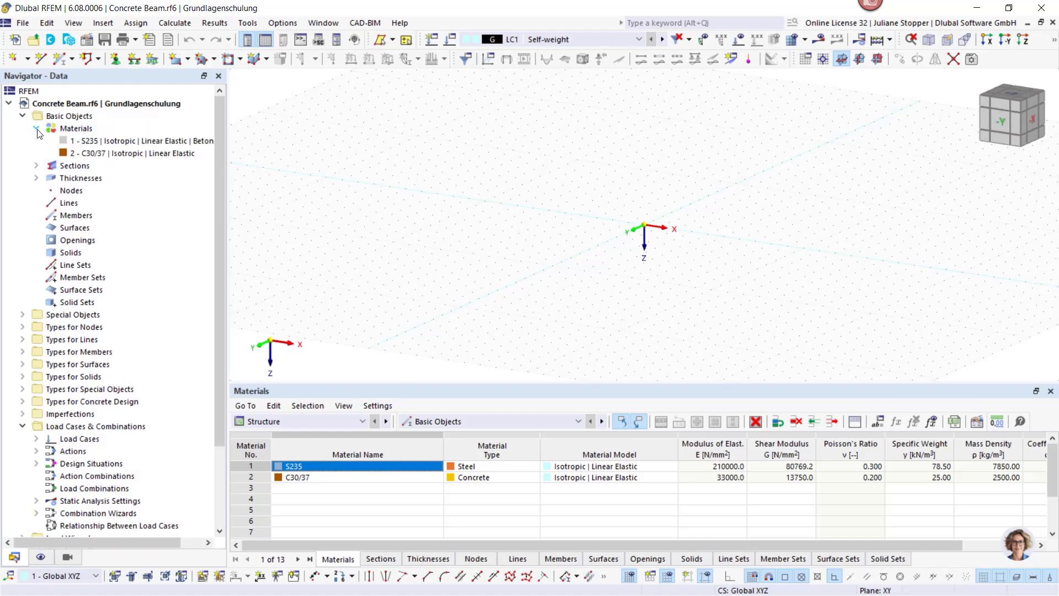
pyautogui.click(36, 166)
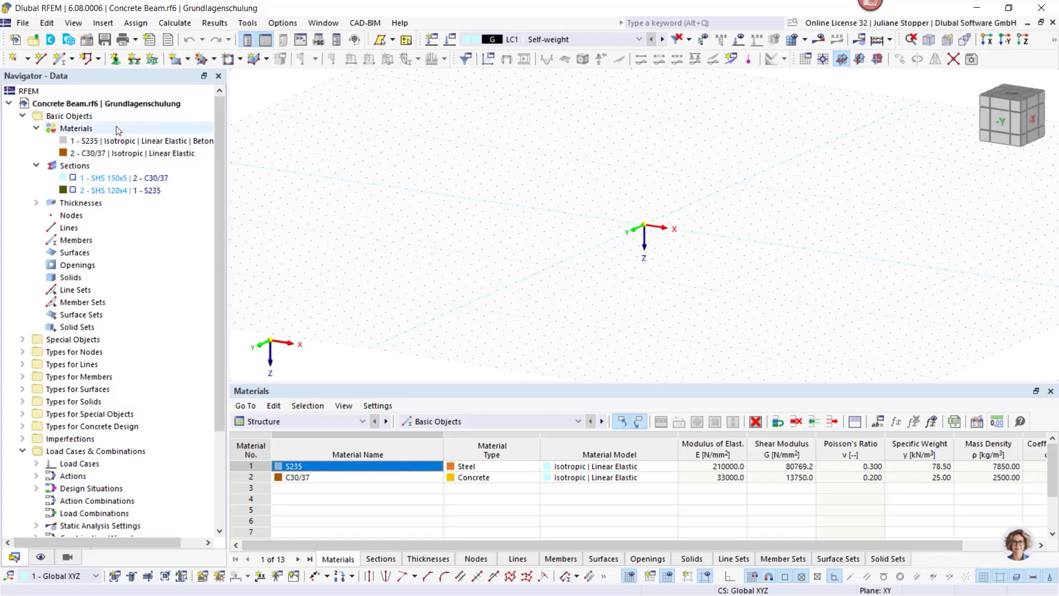
pyautogui.rightClick(68, 114)
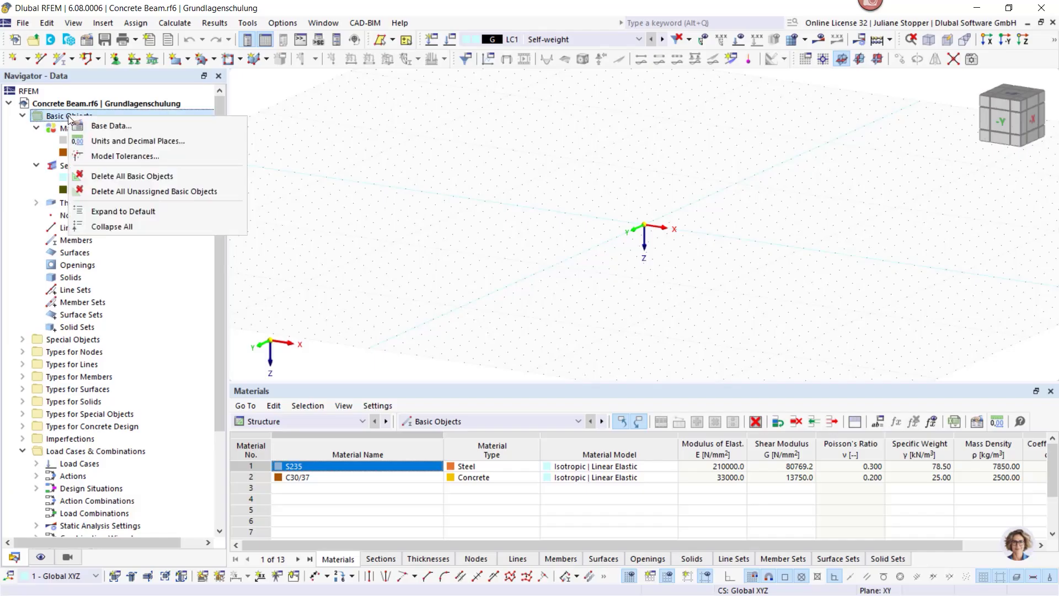
pyautogui.click(107, 192)
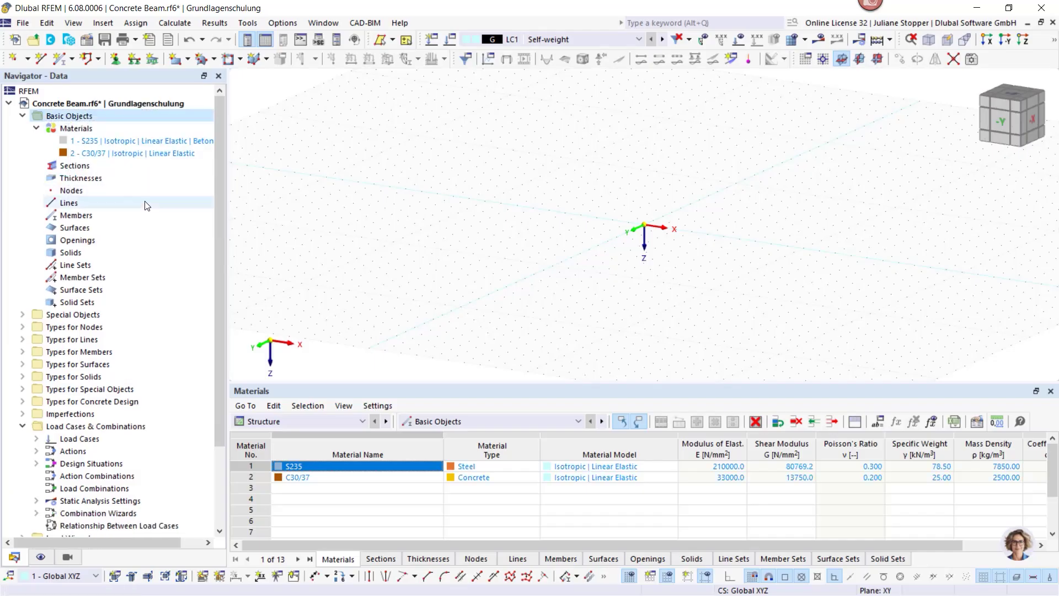
pyautogui.rightClick(75, 117)
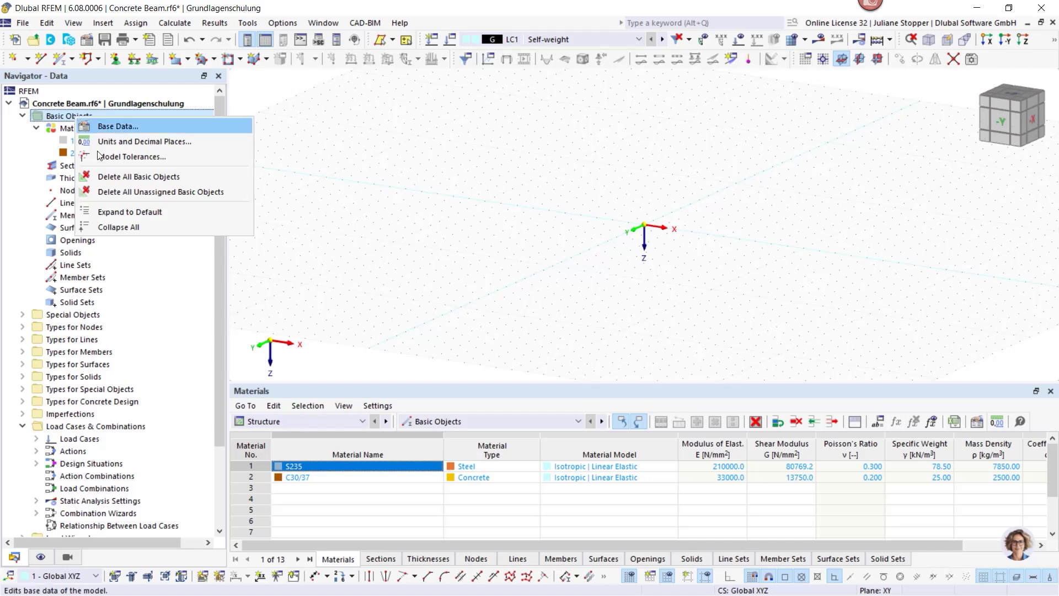
pyautogui.click(116, 191)
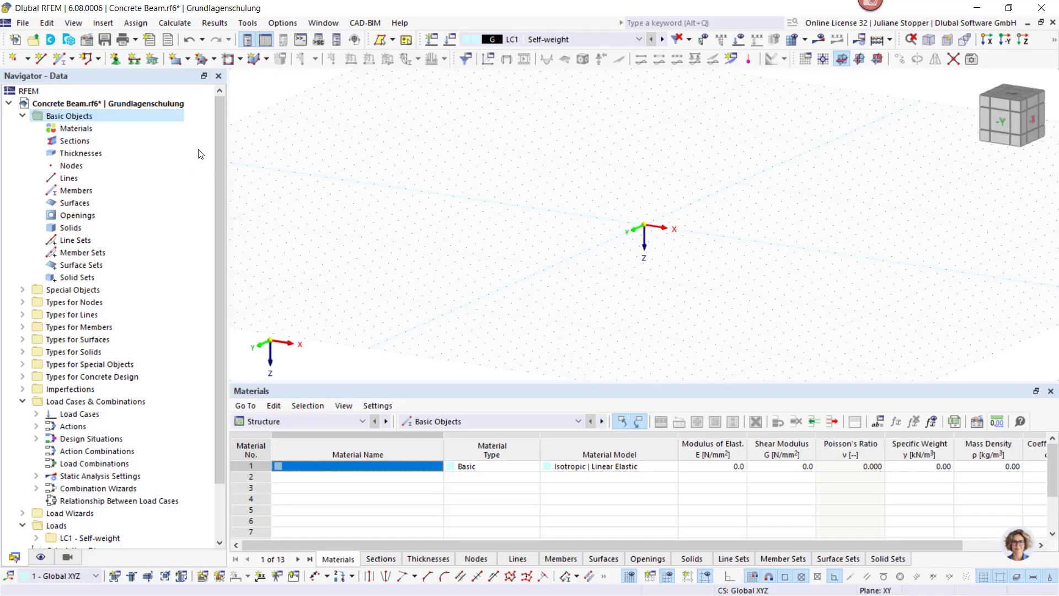
# Step: Create concrete material C30/37 from the library's European Union Concrete C series to EN 1992-1-1:2004/A1:2014
pyautogui.rightClick(65, 129)
pyautogui.click(98, 153)
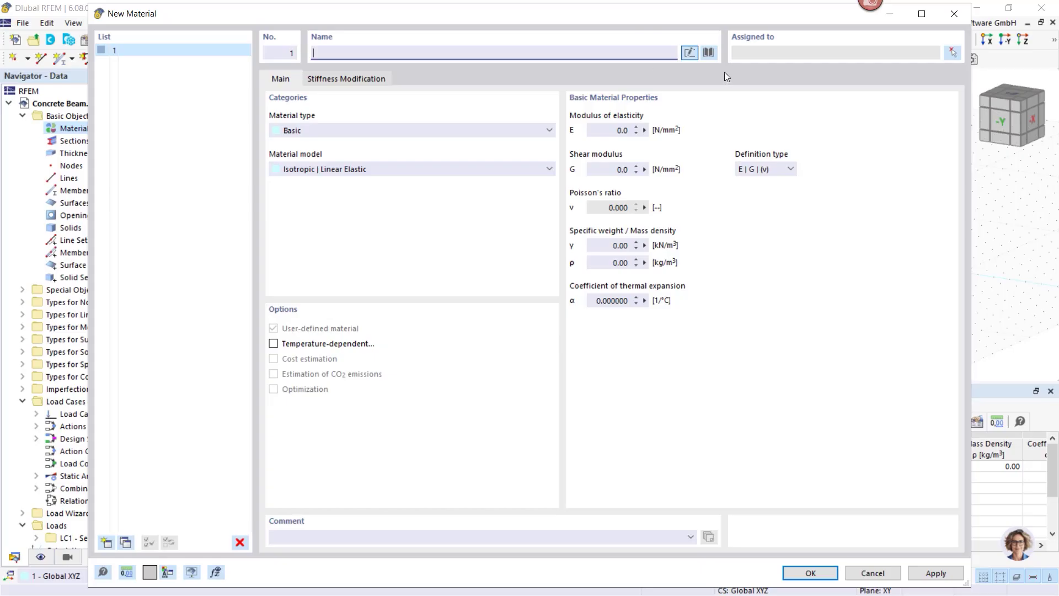
pyautogui.click(710, 54)
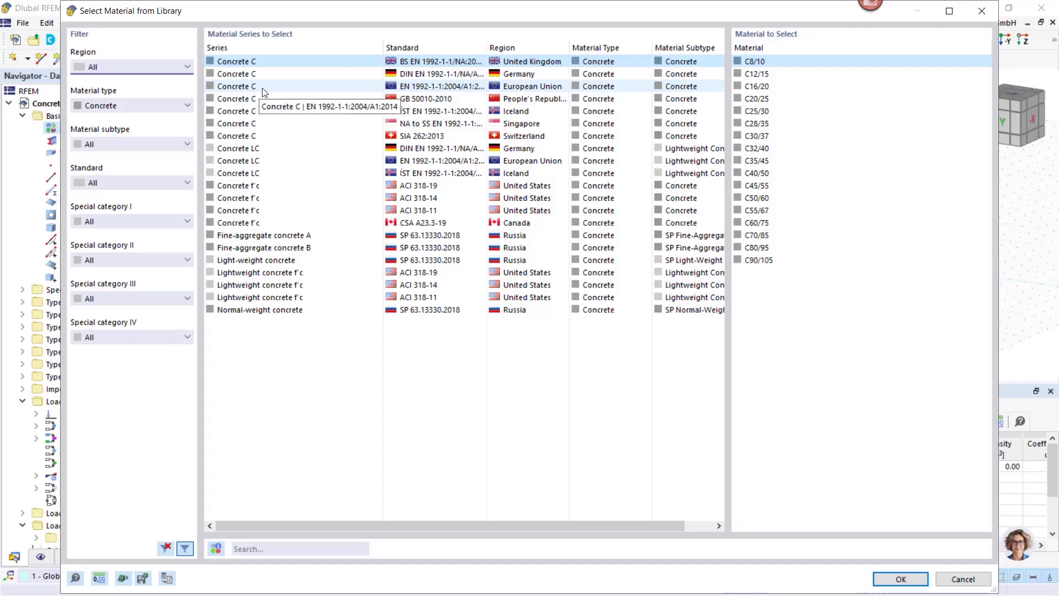
pyautogui.click(414, 88)
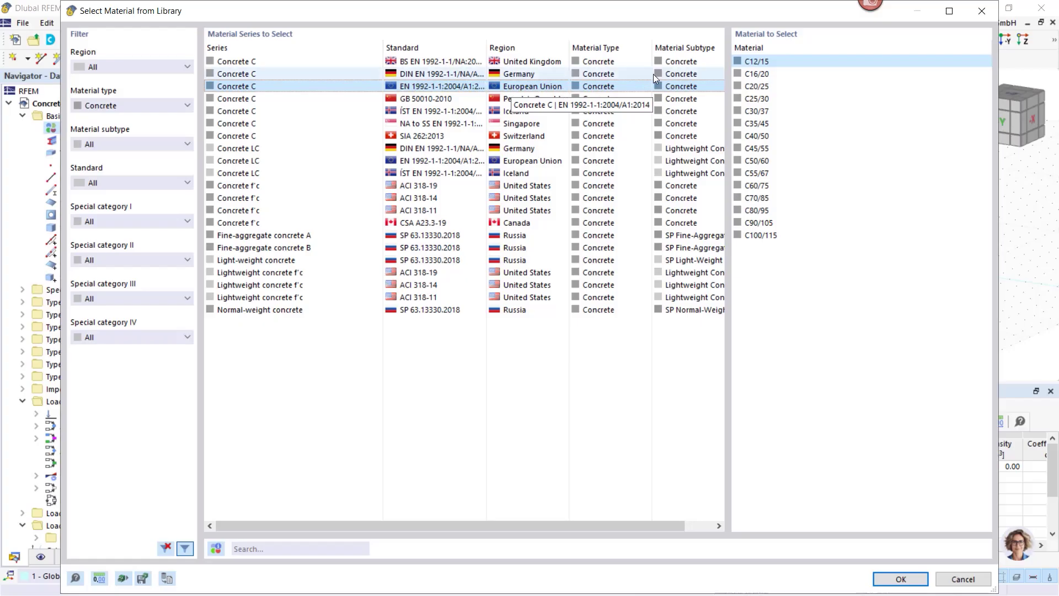
pyautogui.click(754, 112)
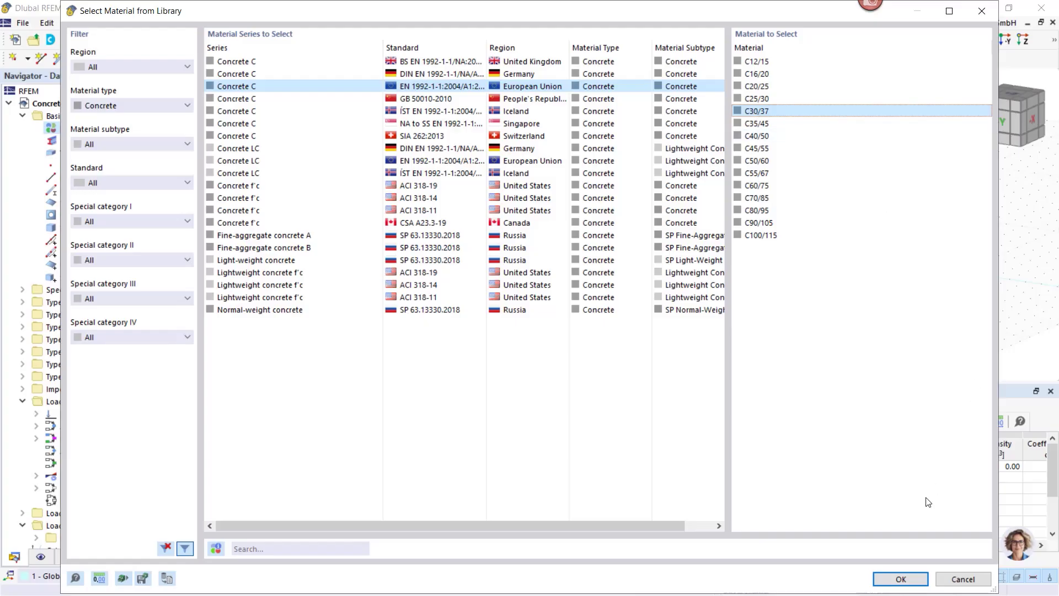
pyautogui.click(900, 578)
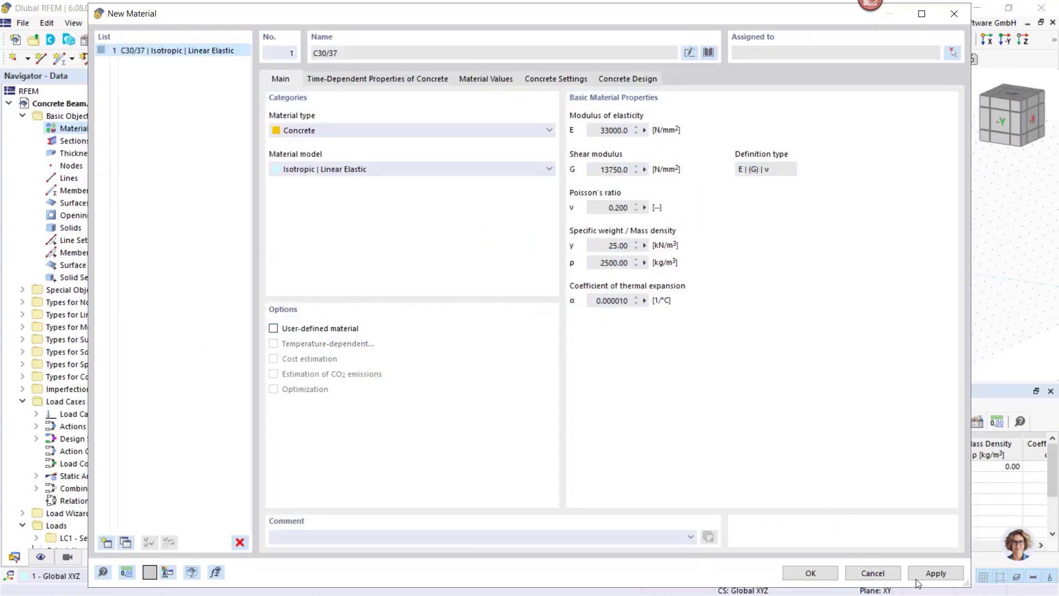
pyautogui.click(933, 575)
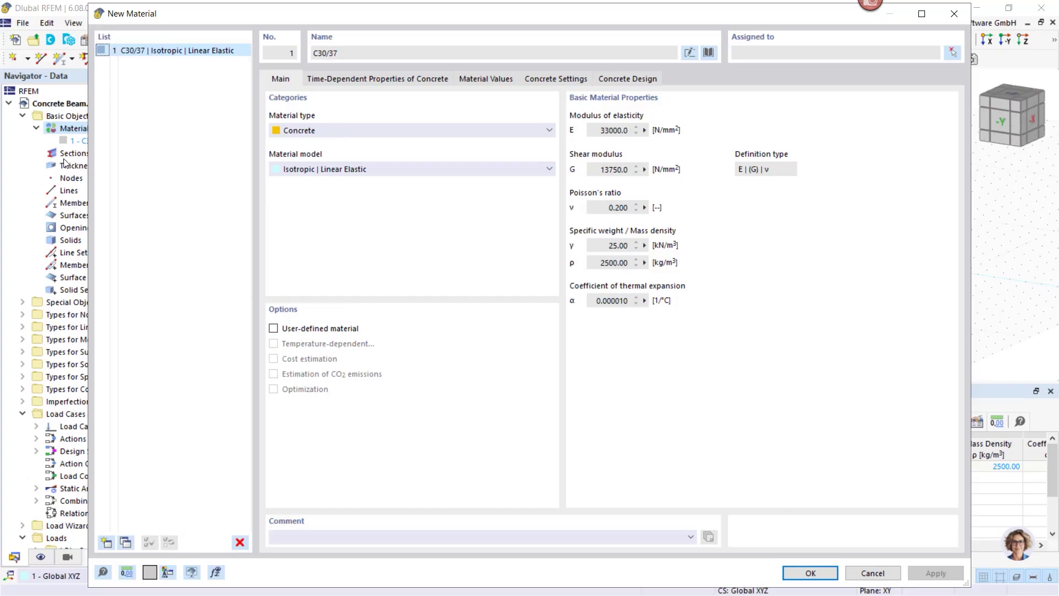
# Step: Add a second material, reinforcing steel B500S(A) to EN 1992-1-1:2004/A1:2014, and finish defining materials
pyautogui.moveTo(217, 18); pyautogui.dragTo(239, 34)
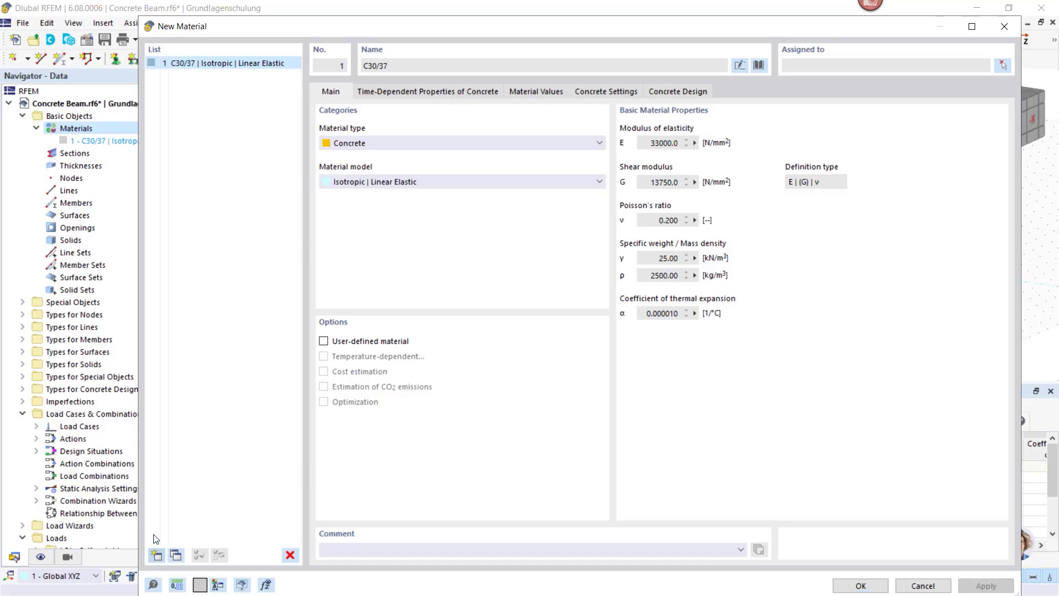
pyautogui.click(157, 555)
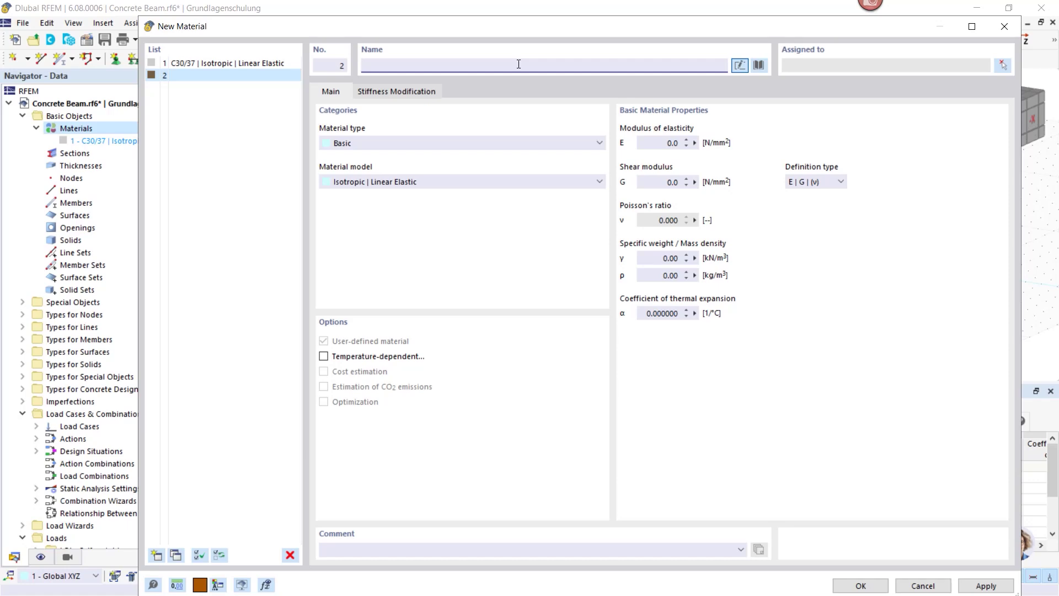
pyautogui.write('B')
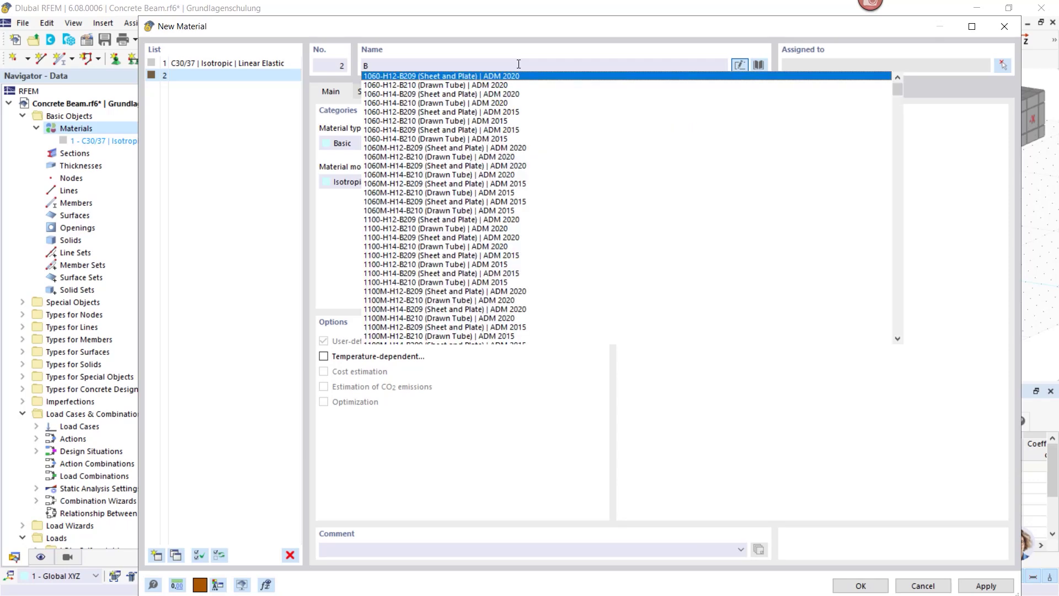
pyautogui.write('500')
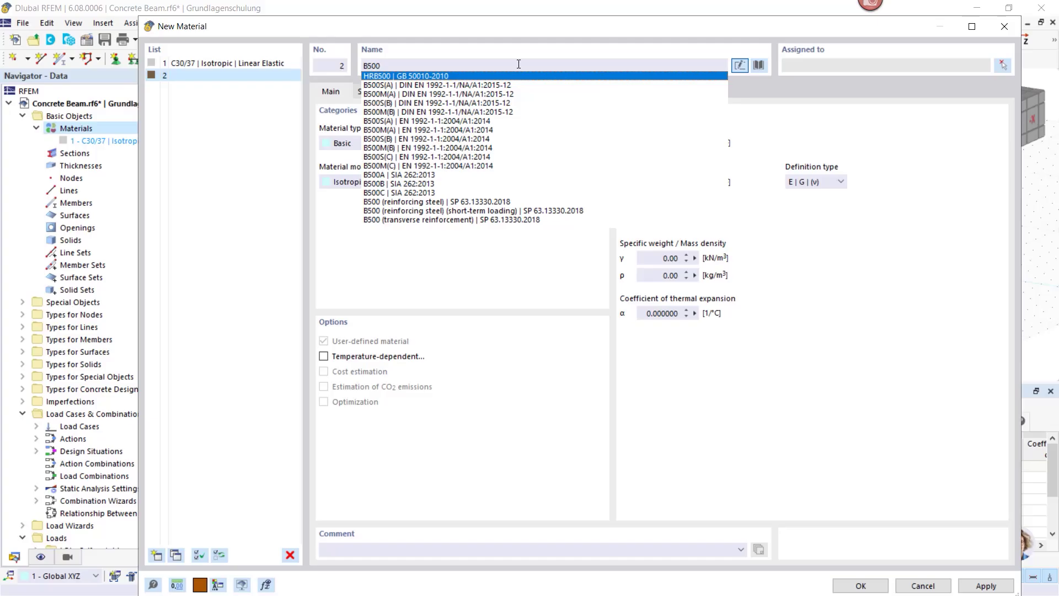
pyautogui.write('-')
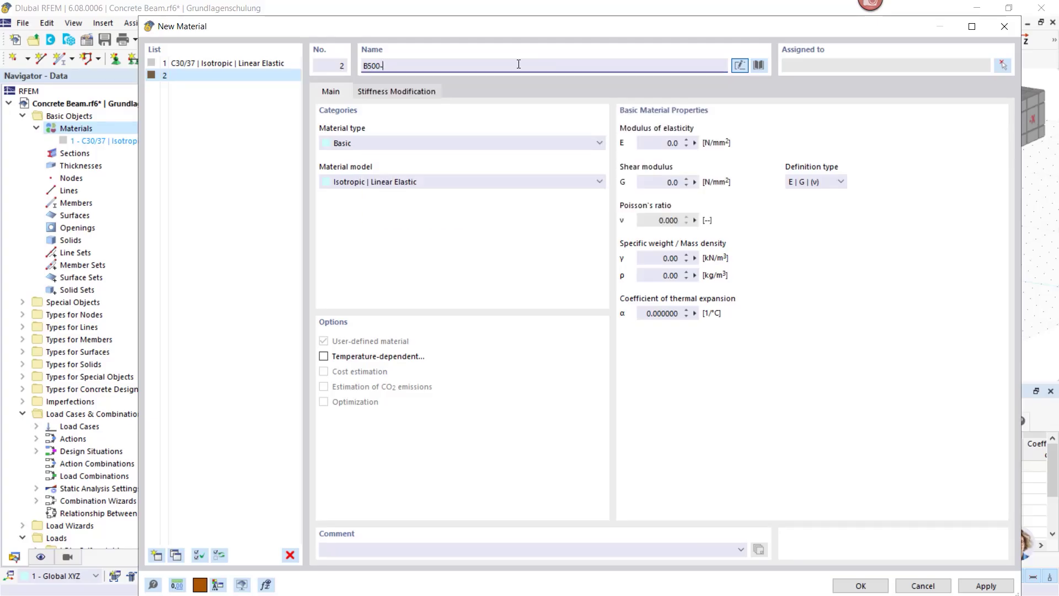
pyautogui.press('BackSpace')
pyautogui.write('s')
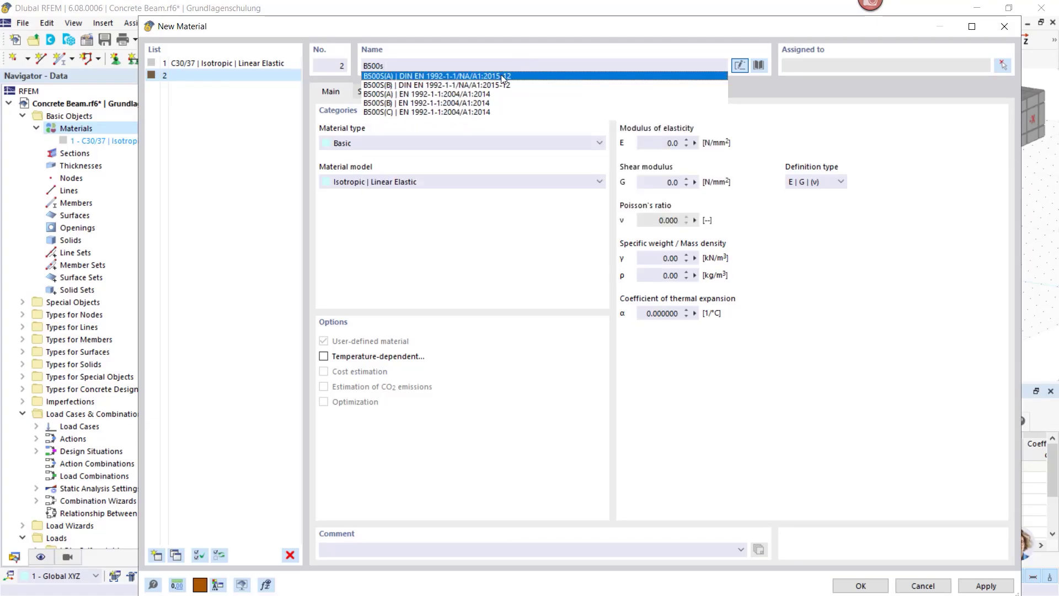
pyautogui.click(379, 95)
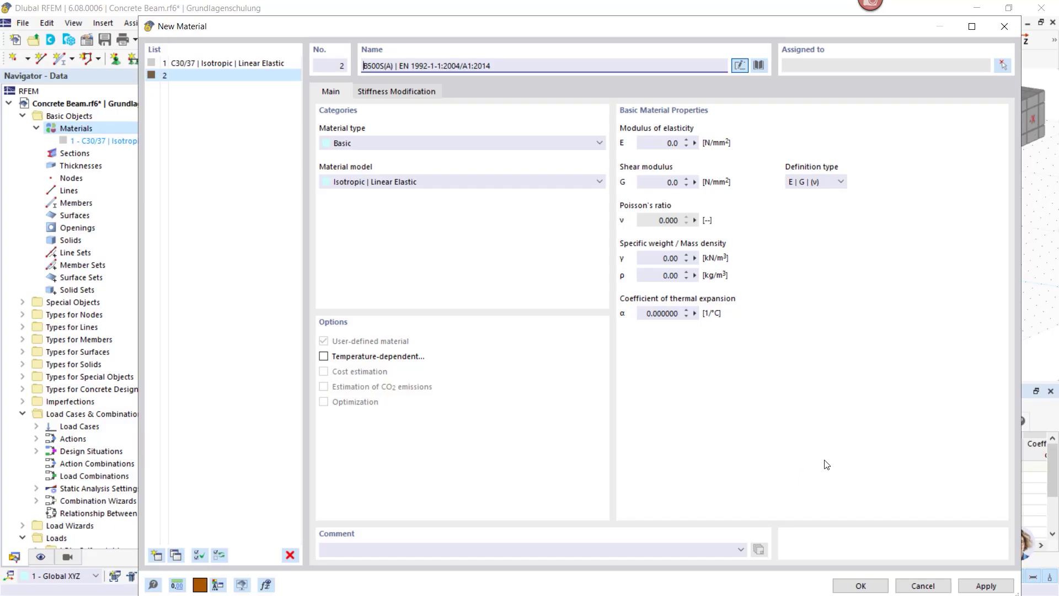
pyautogui.click(980, 588)
pyautogui.click(860, 586)
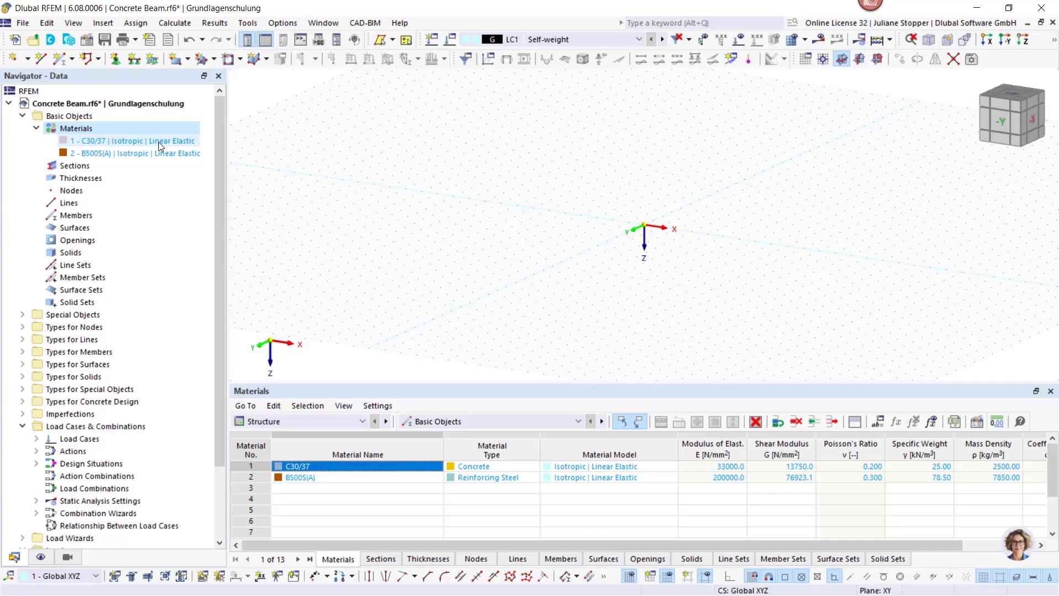
# Step: Create a massive rectangular section in C30/37 with width b 300 mm and depth h 450 mm
pyautogui.rightClick(72, 166)
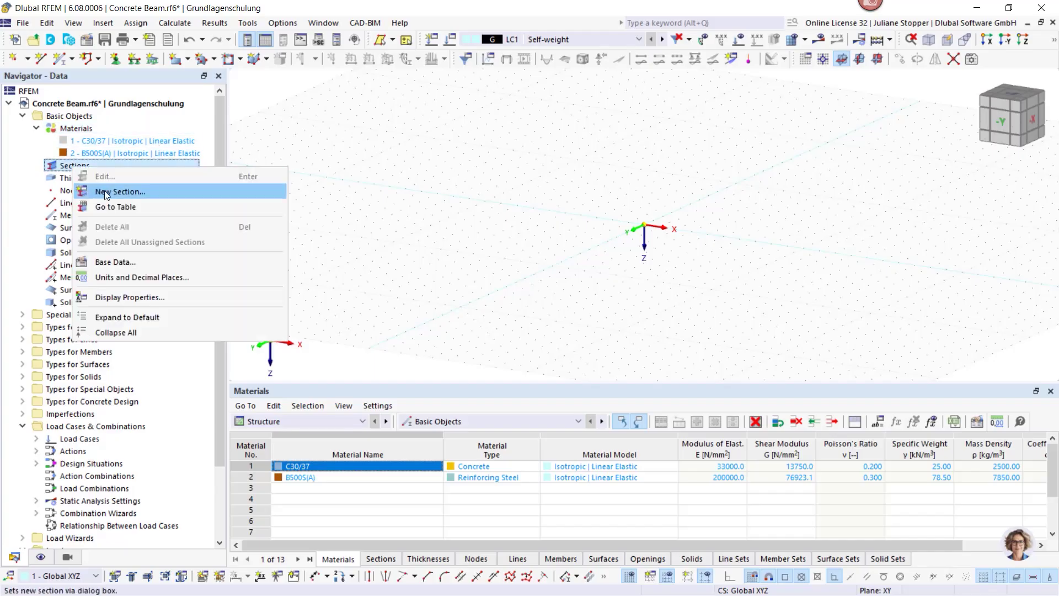
pyautogui.click(105, 193)
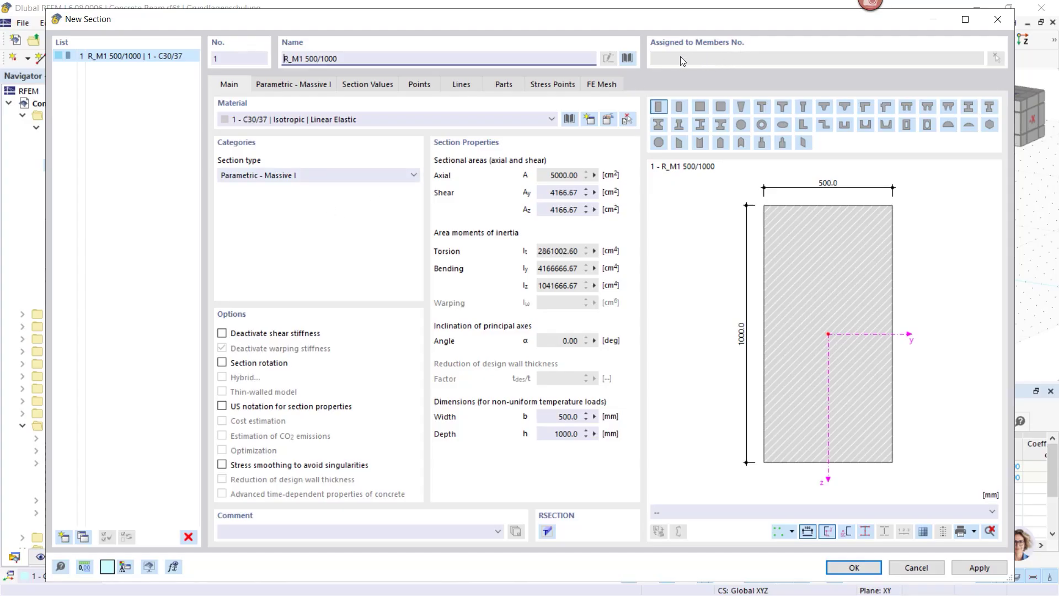
pyautogui.click(628, 58)
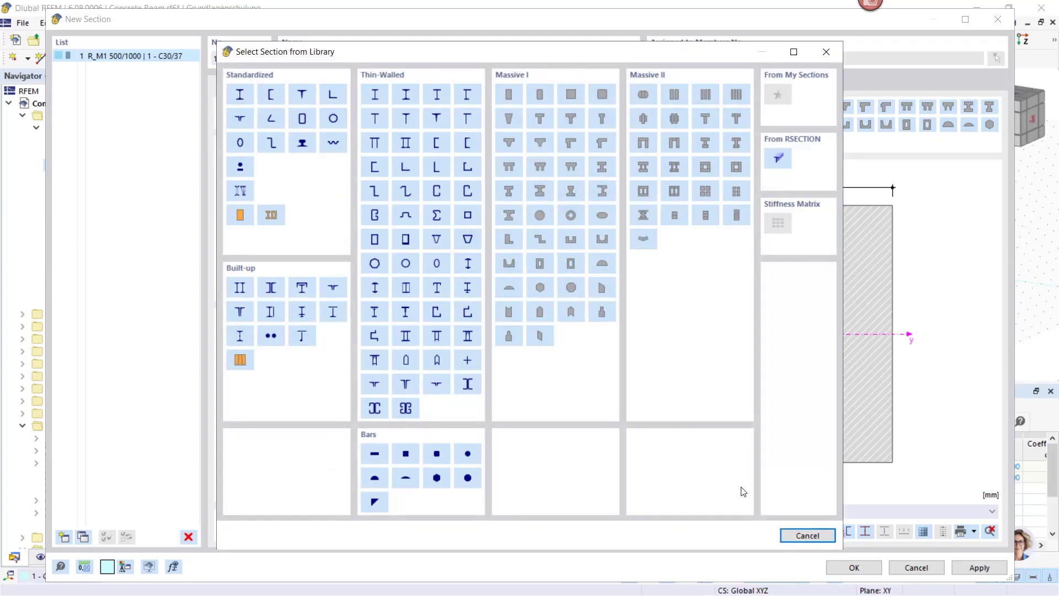
pyautogui.click(797, 536)
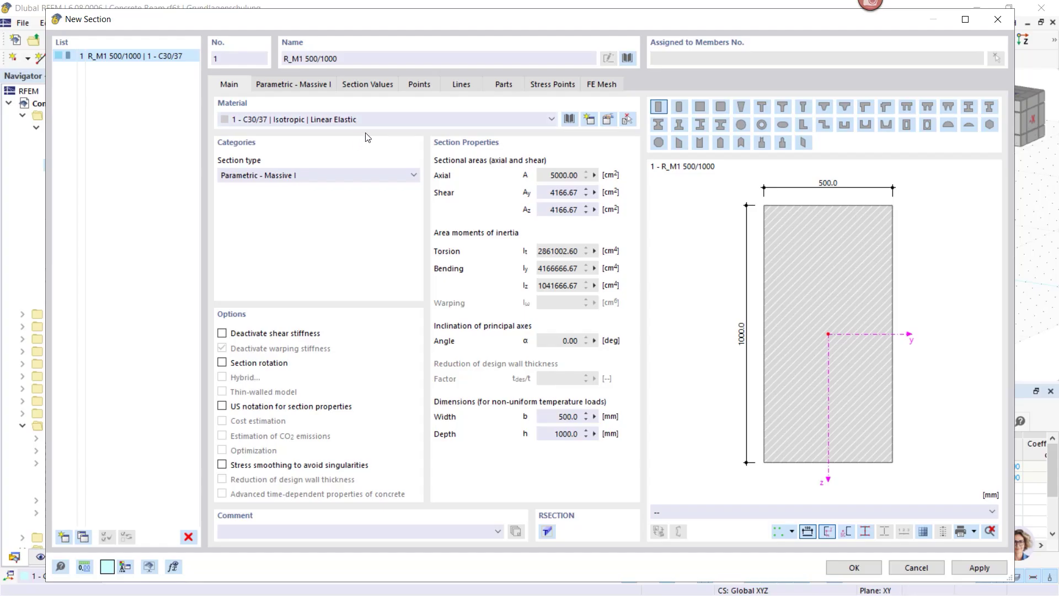
pyautogui.click(292, 84)
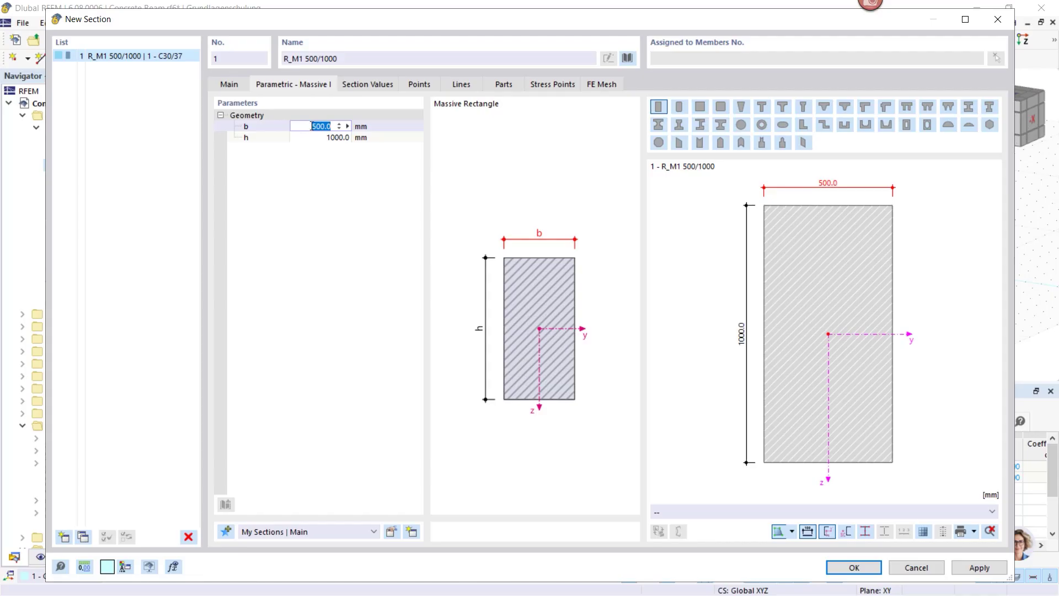
pyautogui.write('300')
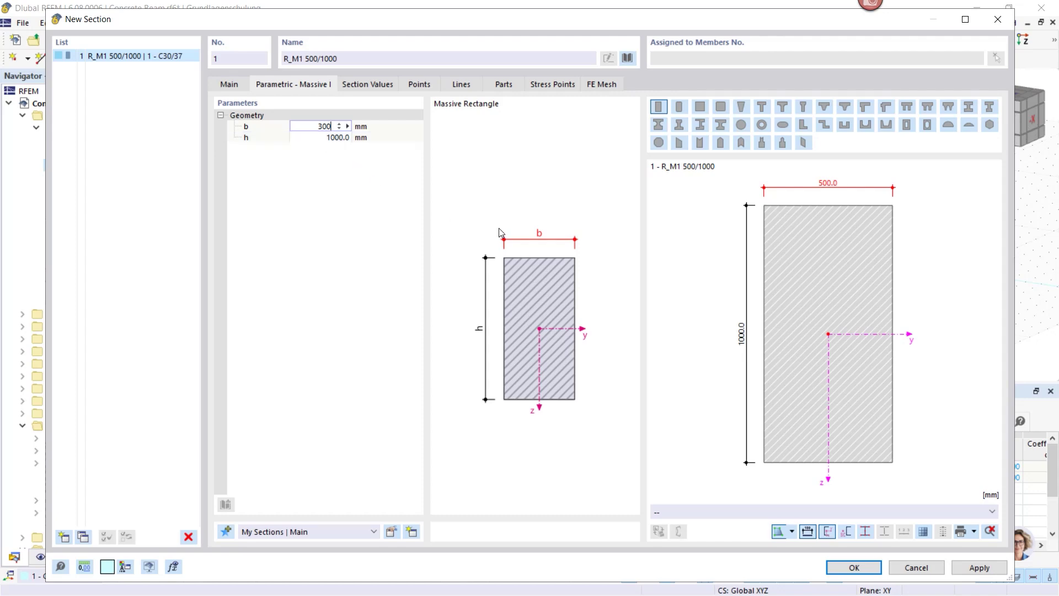
pyautogui.click(323, 137)
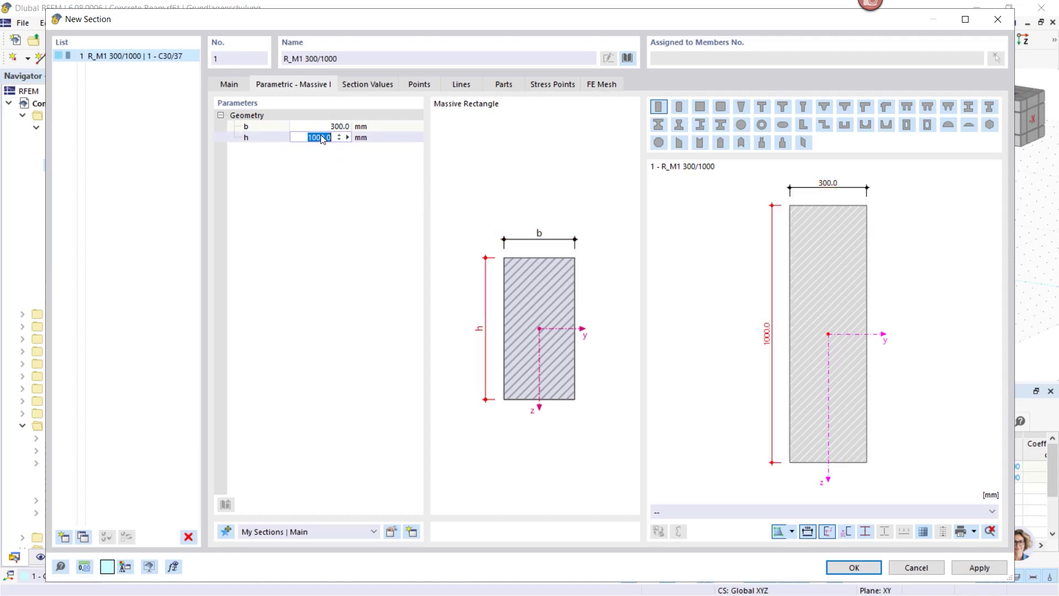
pyautogui.write('450')
pyautogui.click(853, 568)
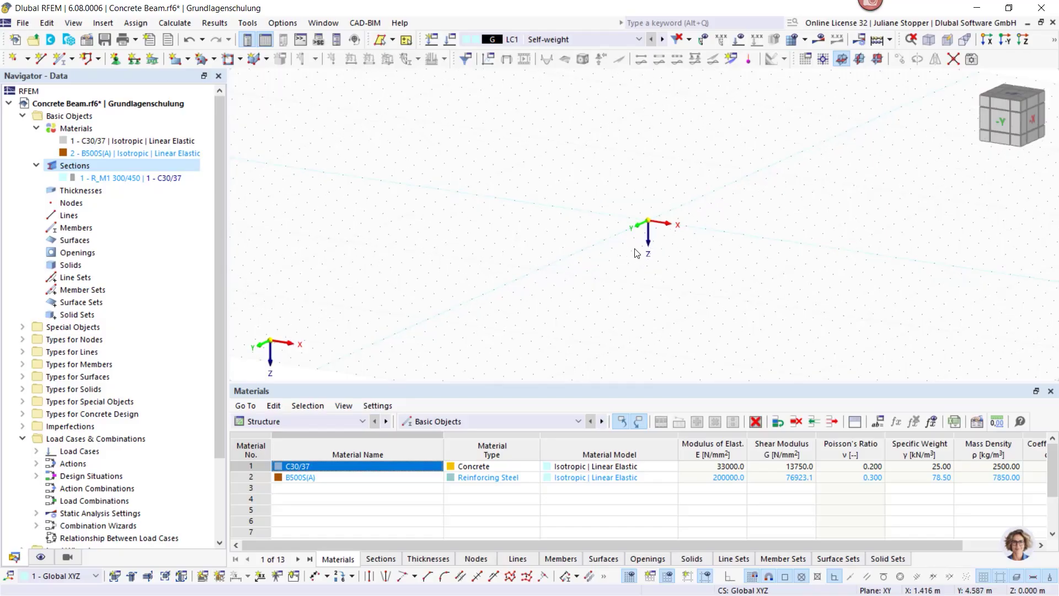
# Step: Create a beam member with section R_M1 300/450 along the X-axis from the origin to X 8.000 m
pyautogui.moveTo(631, 255); pyautogui.dragTo(472, 226, button='middle')
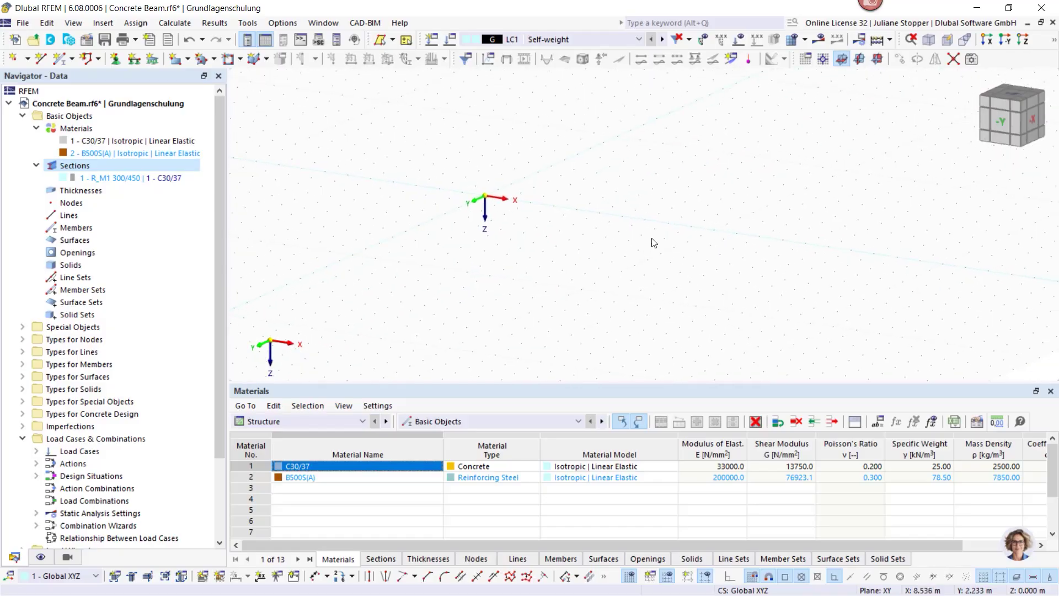
pyautogui.click(59, 60)
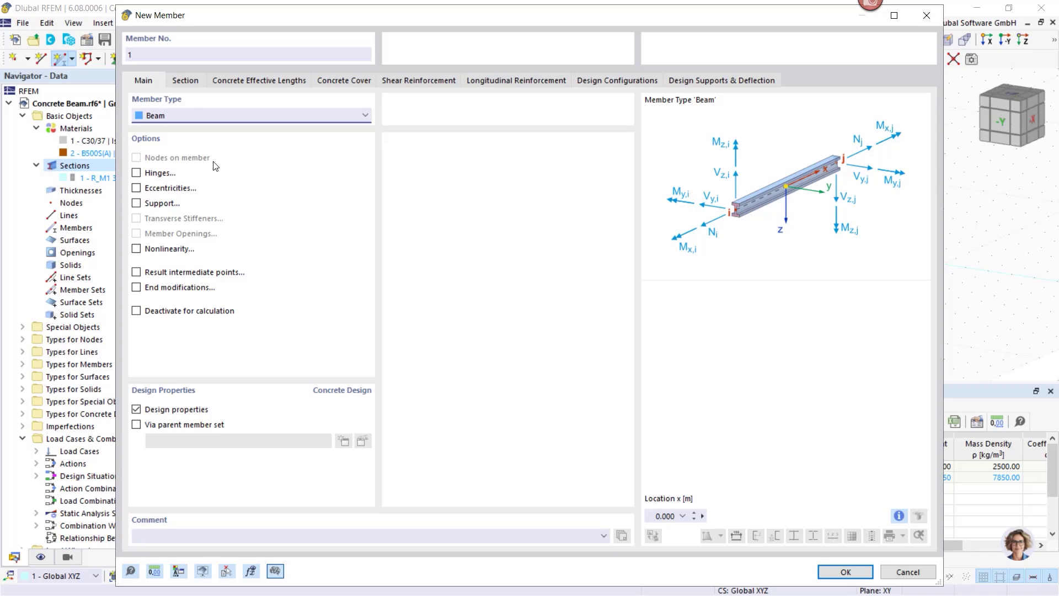
pyautogui.click(182, 81)
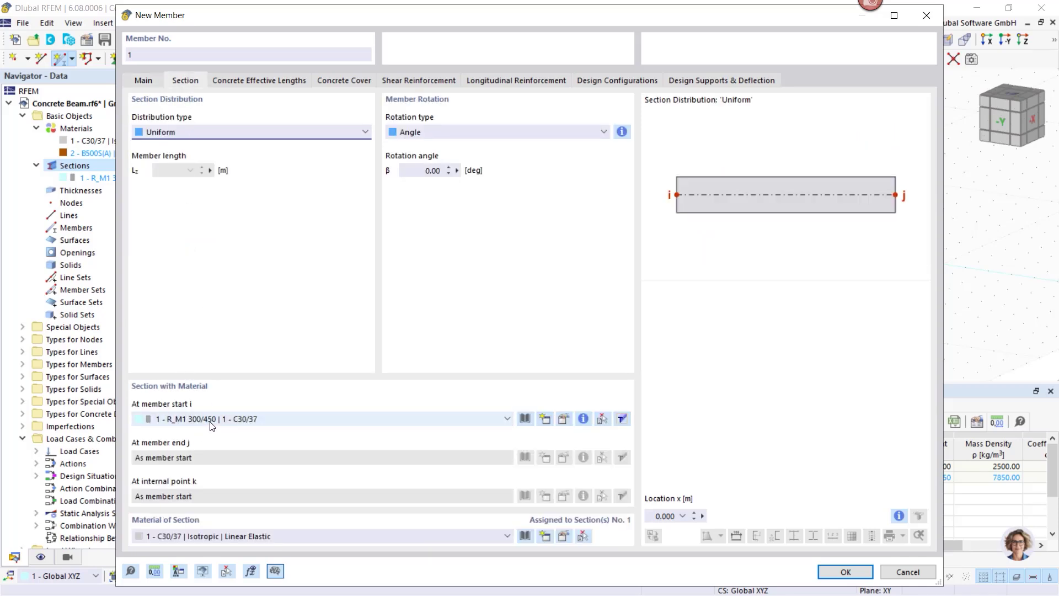
pyautogui.click(845, 572)
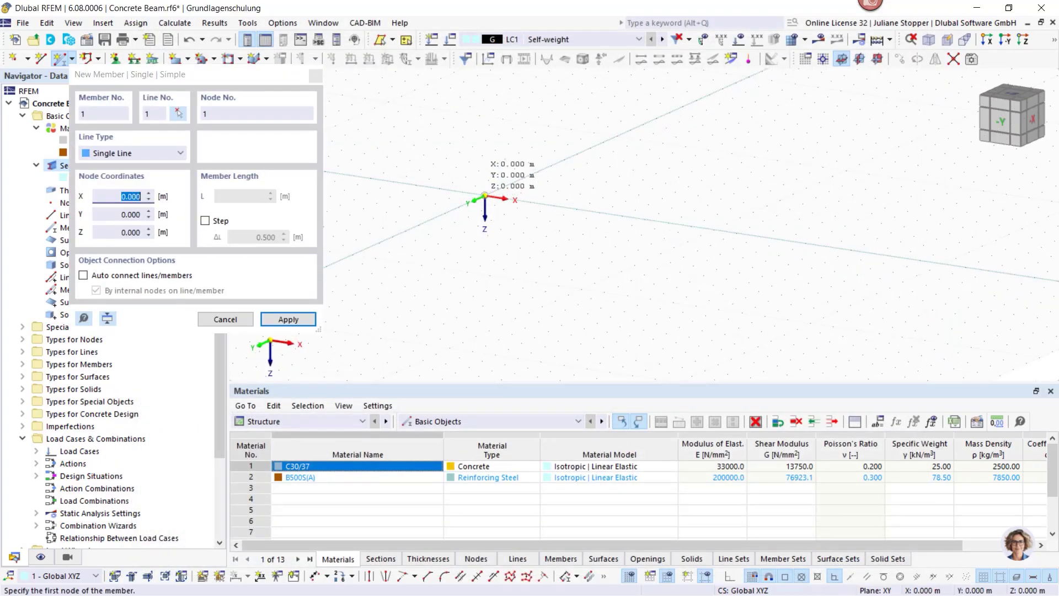
pyautogui.click(484, 195)
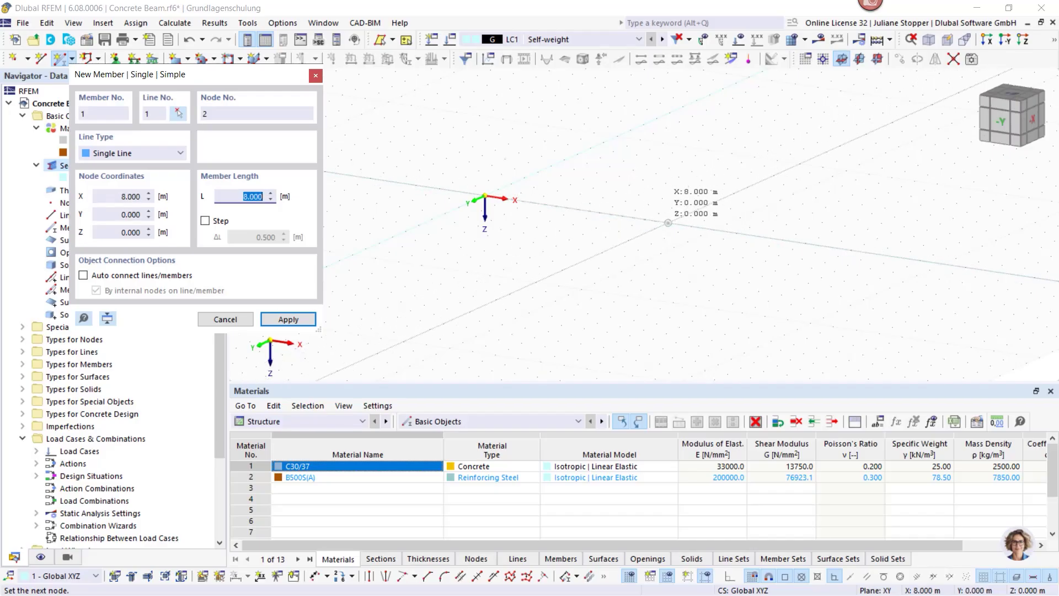
pyautogui.scroll(4, 666, 222)
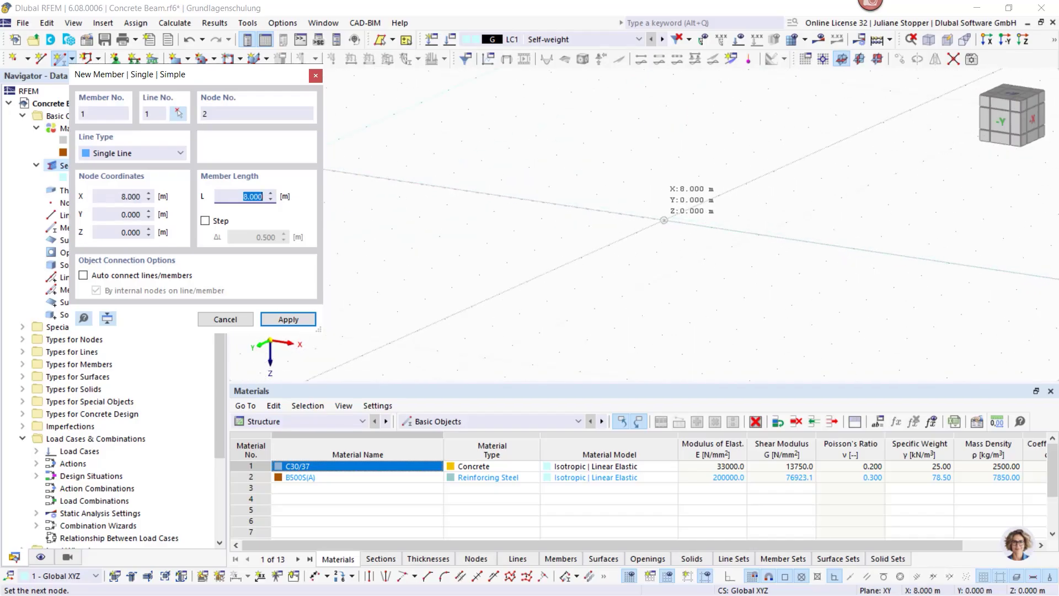
pyautogui.click(664, 220)
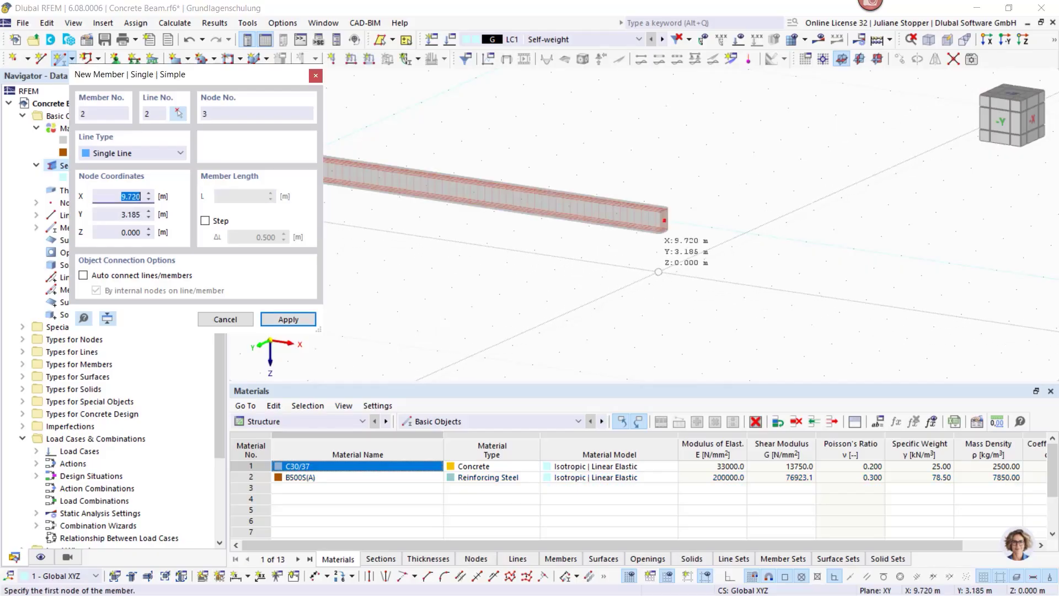
pyautogui.press('Escape')
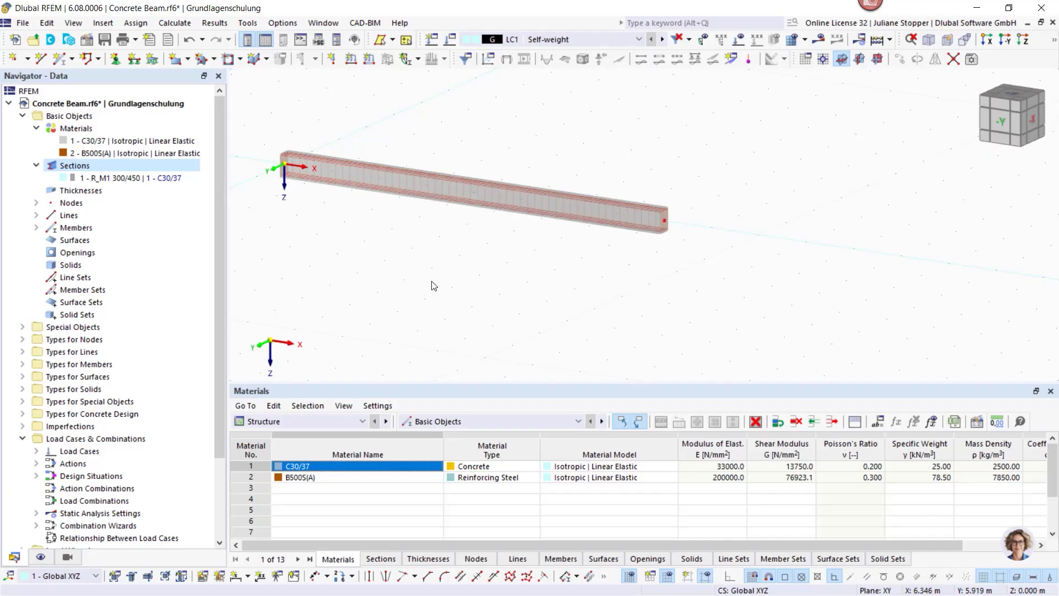
# Step: Edit the beam member and activate the Nodes on member option, bringing up its node assignment table
pyautogui.moveTo(489, 282); pyautogui.dragTo(561, 288, button='middle')
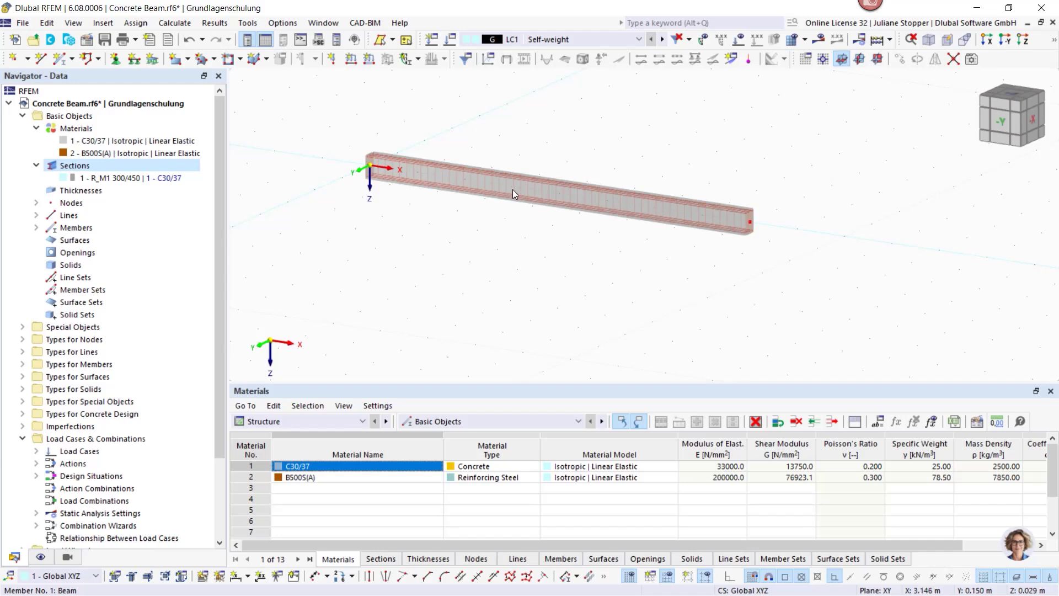
pyautogui.moveTo(591, 145); pyautogui.dragTo(515, 216)
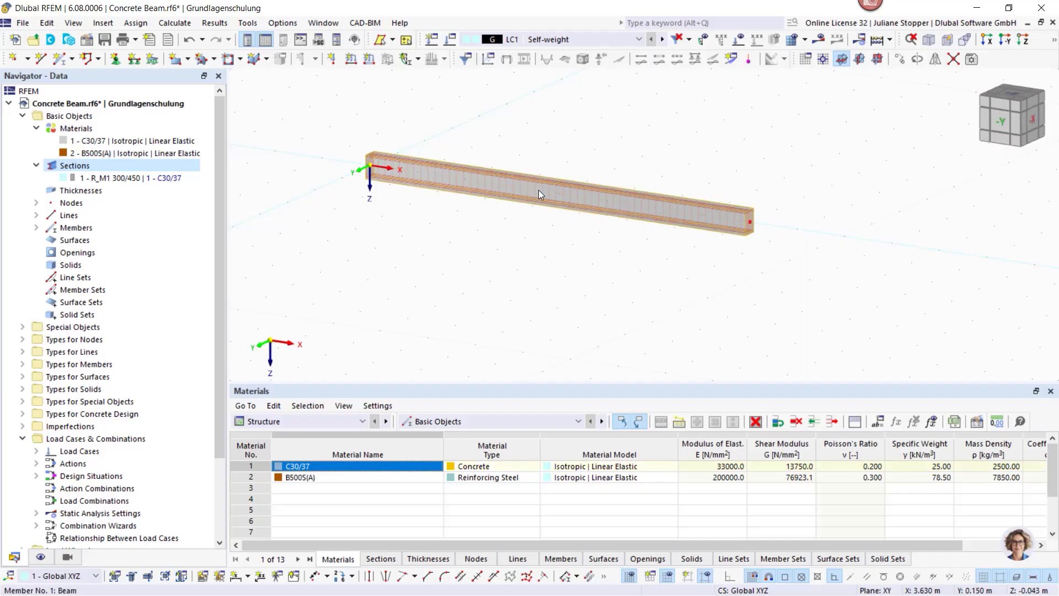
pyautogui.doubleClick(527, 200)
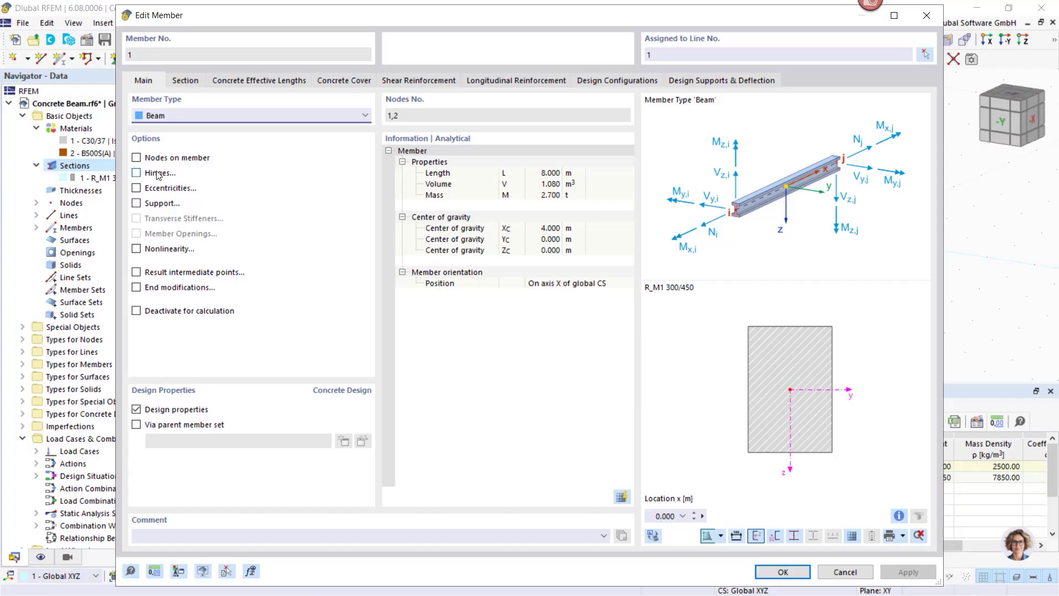
pyautogui.click(136, 158)
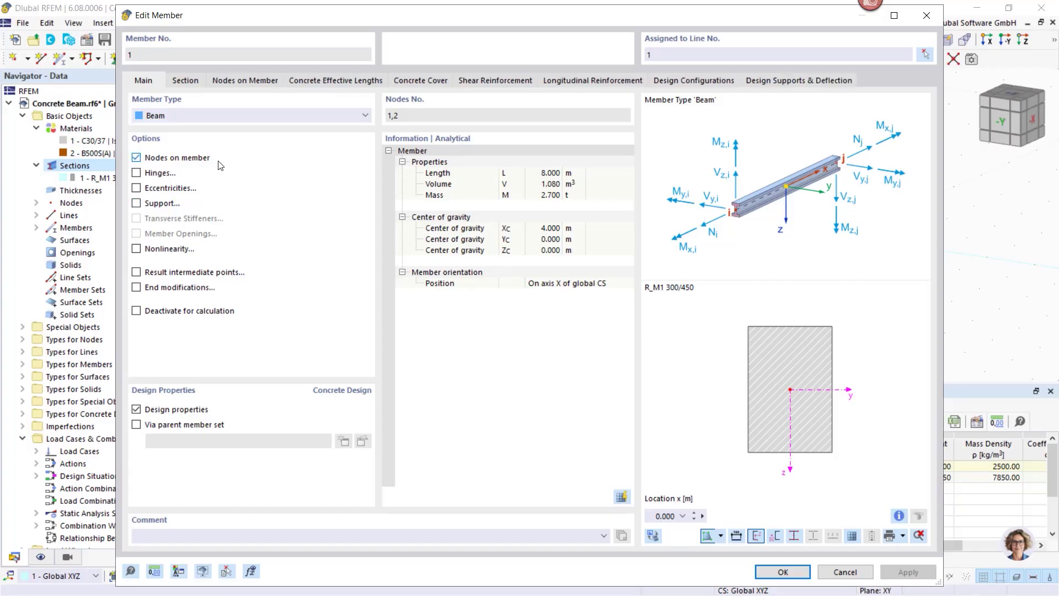
pyautogui.click(244, 82)
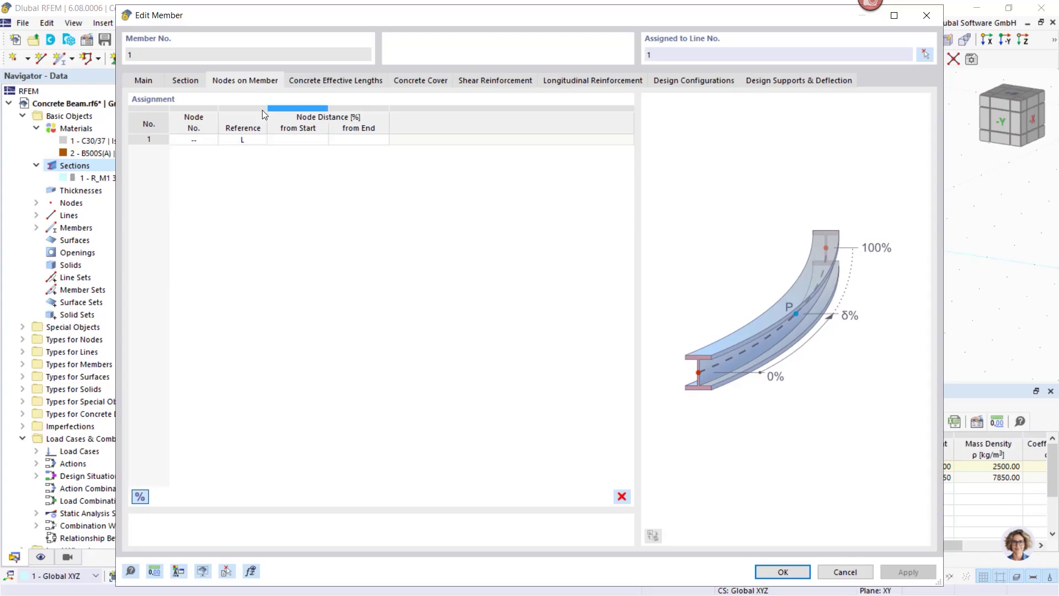
pyautogui.click(142, 82)
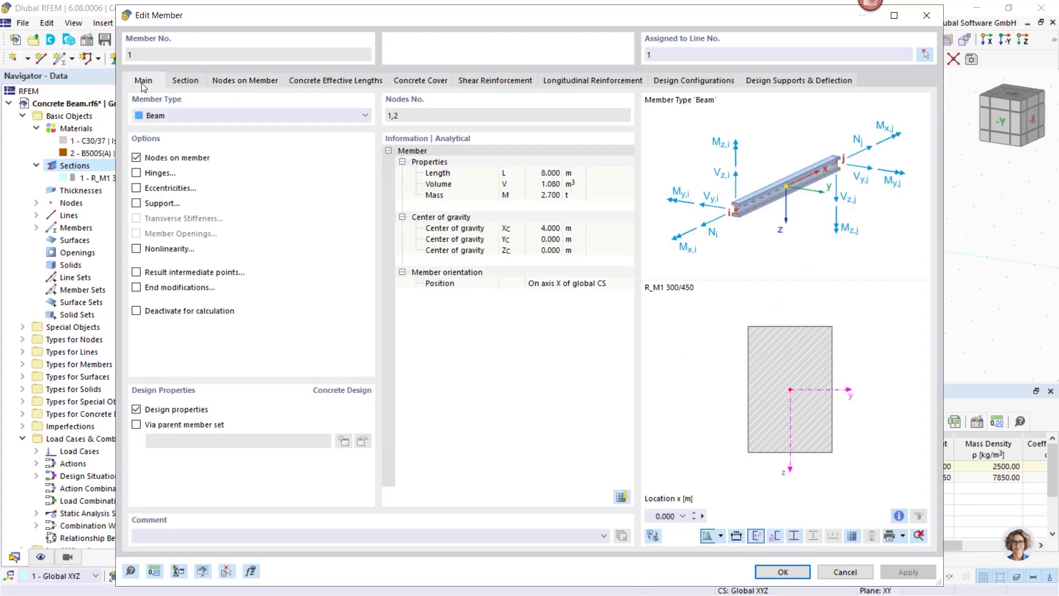
pyautogui.click(137, 158)
pyautogui.click(136, 158)
pyautogui.click(244, 81)
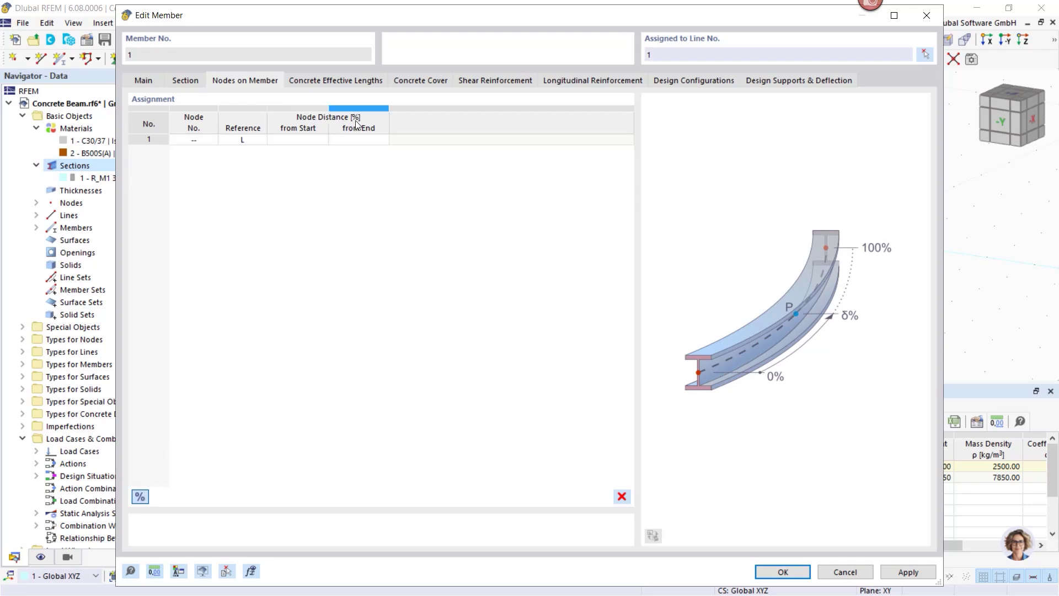
# Step: Switch the node distances to absolute lengths and add a node on the member 6 m from its start
pyautogui.click(139, 496)
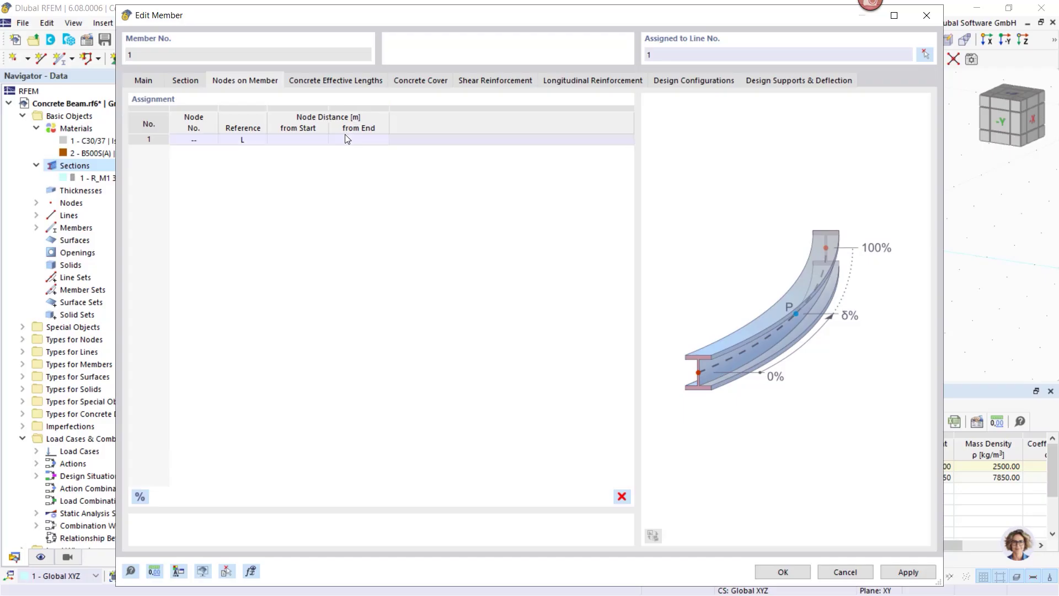
pyautogui.click(295, 140)
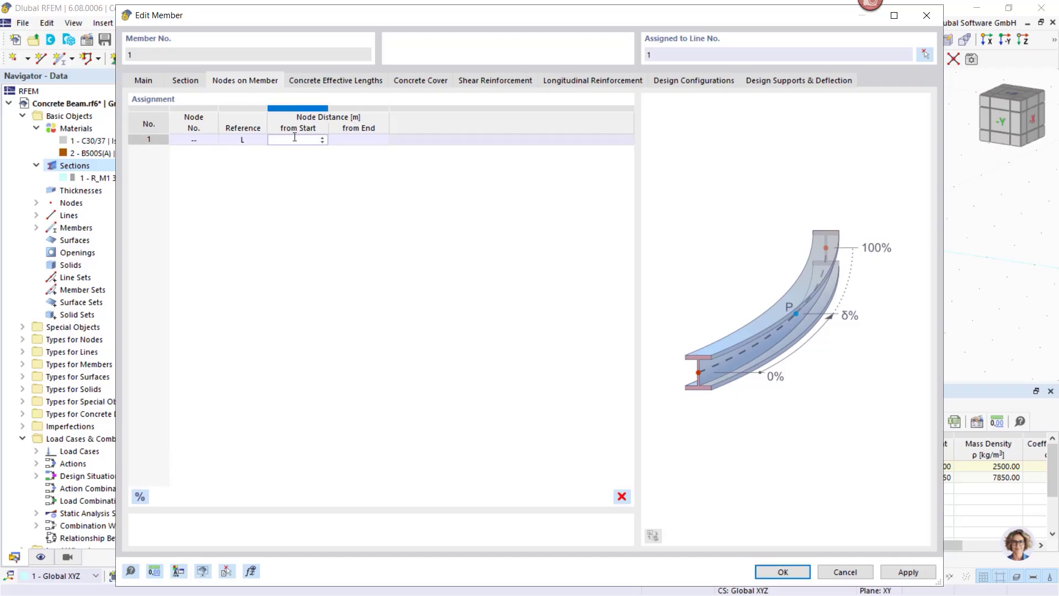
pyautogui.write('6')
pyautogui.press('Return')
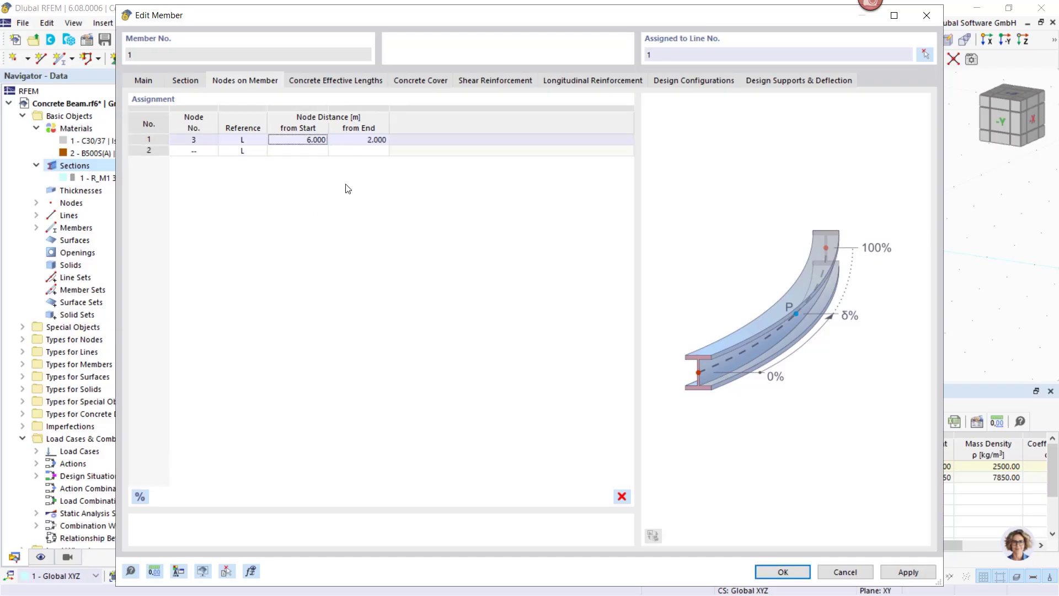
pyautogui.click(781, 570)
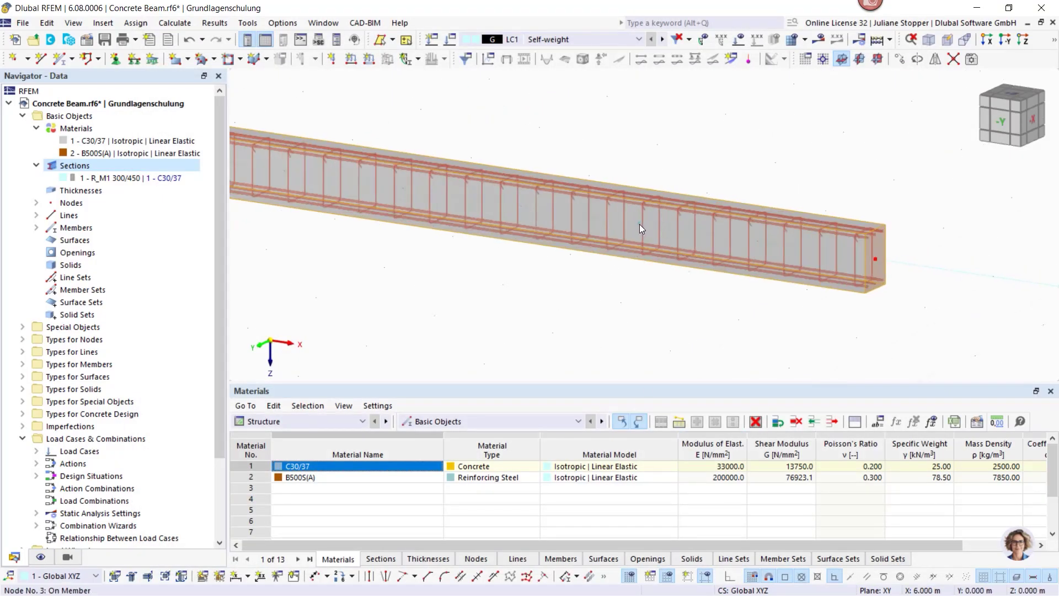
# Step: Assign a new fully fixed nodal support to node 1 at the beam's start, with all translations and rotations restrained
pyautogui.scroll(-2, 638, 298)
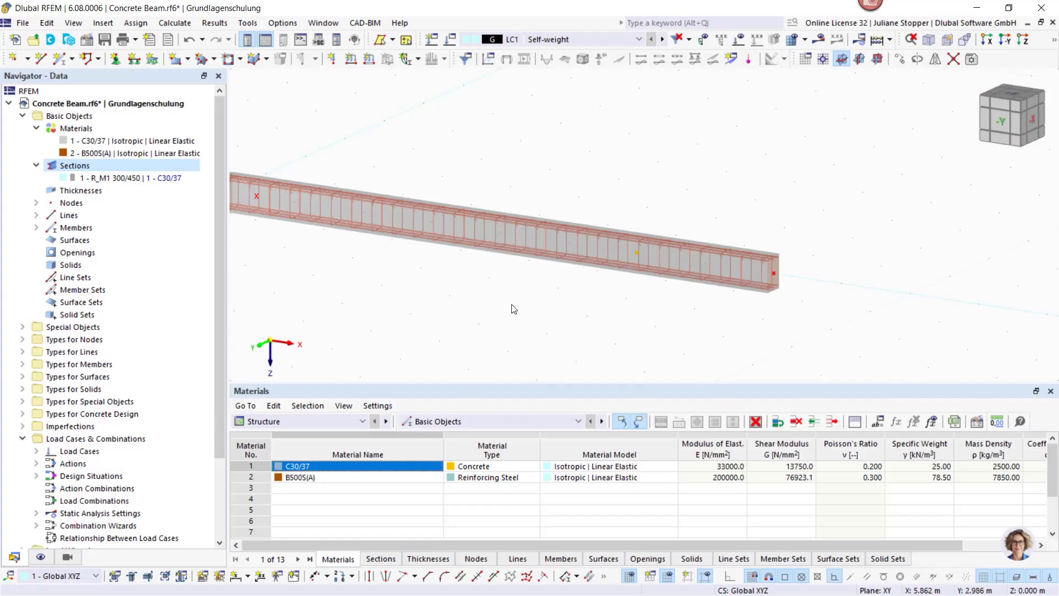
pyautogui.moveTo(420, 298); pyautogui.dragTo(582, 280, button='middle')
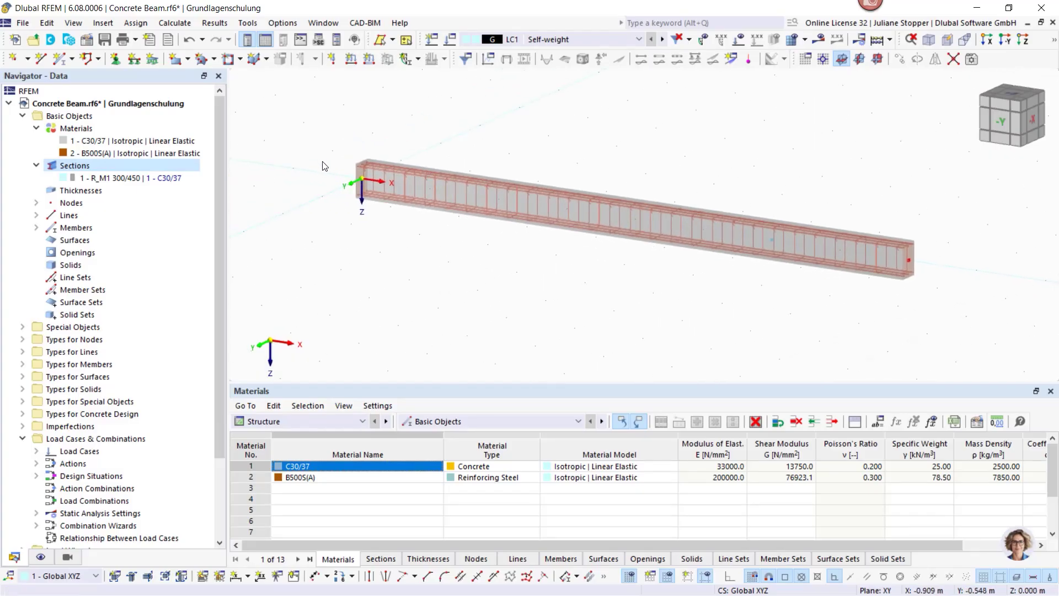
pyautogui.doubleClick(363, 178)
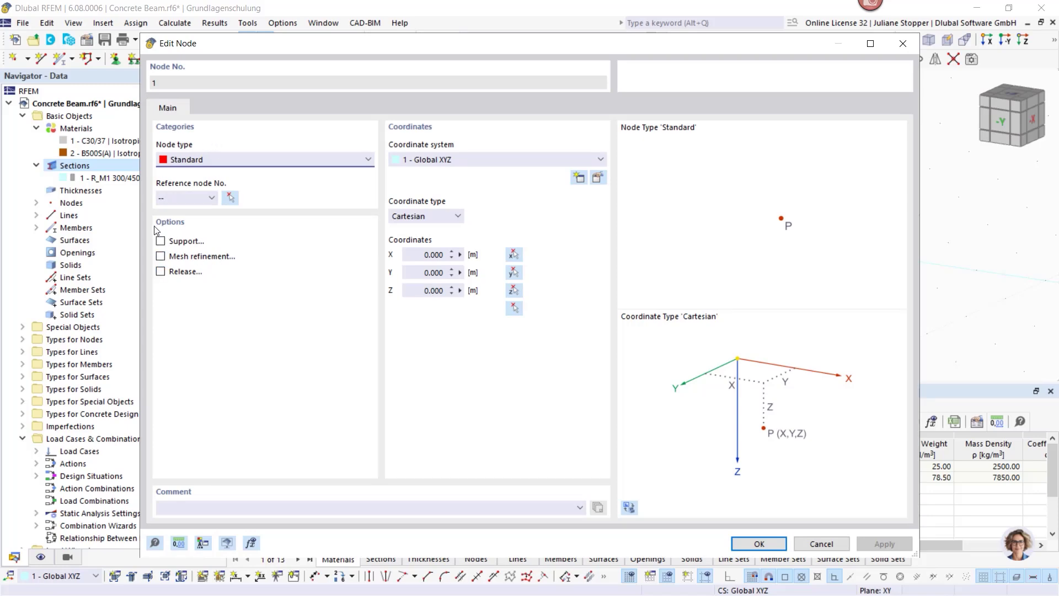
pyautogui.click(160, 243)
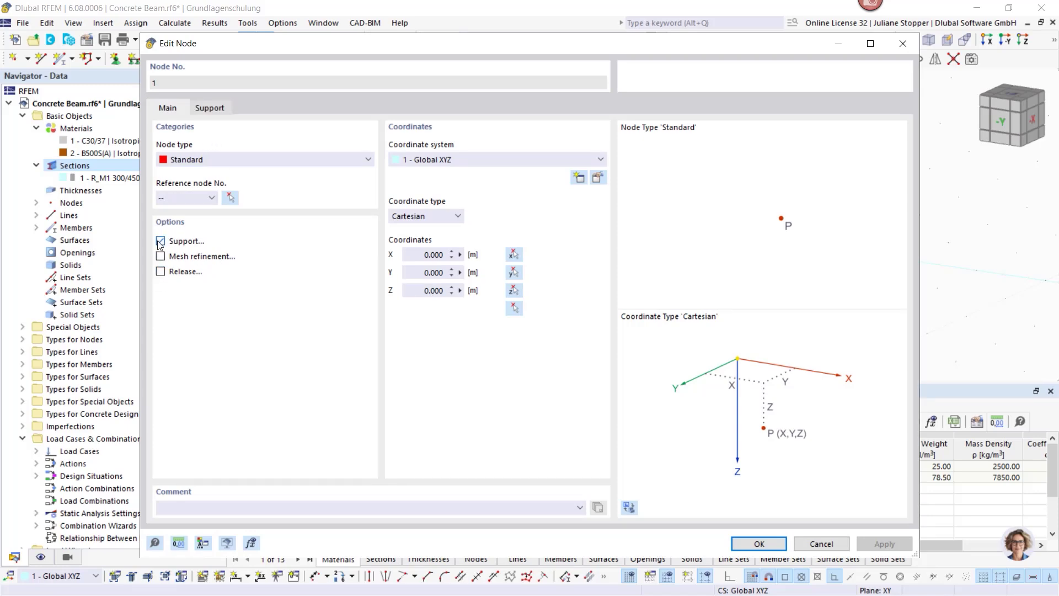
pyautogui.click(210, 108)
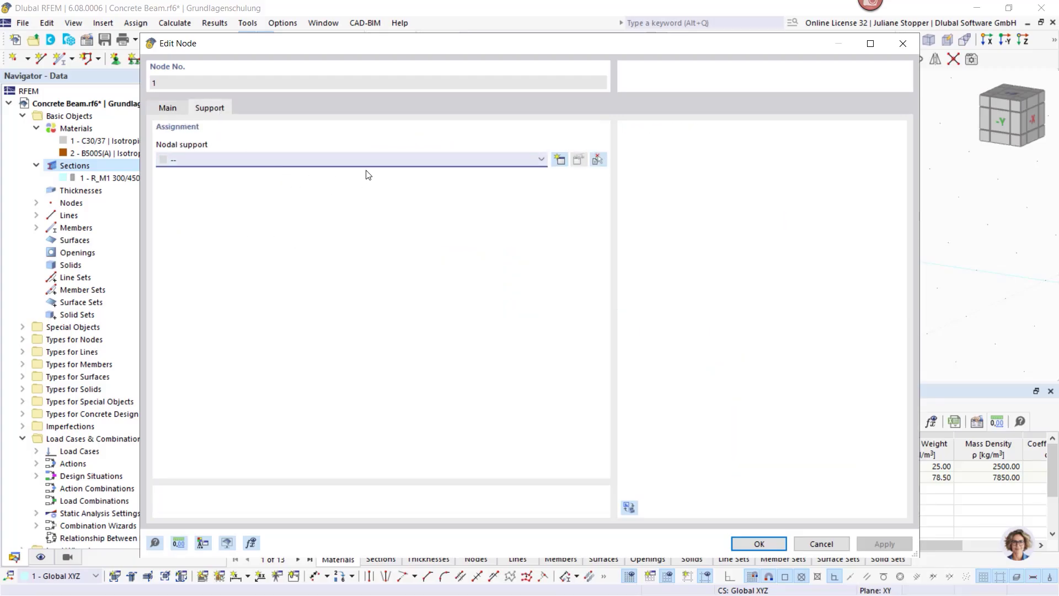
pyautogui.click(560, 160)
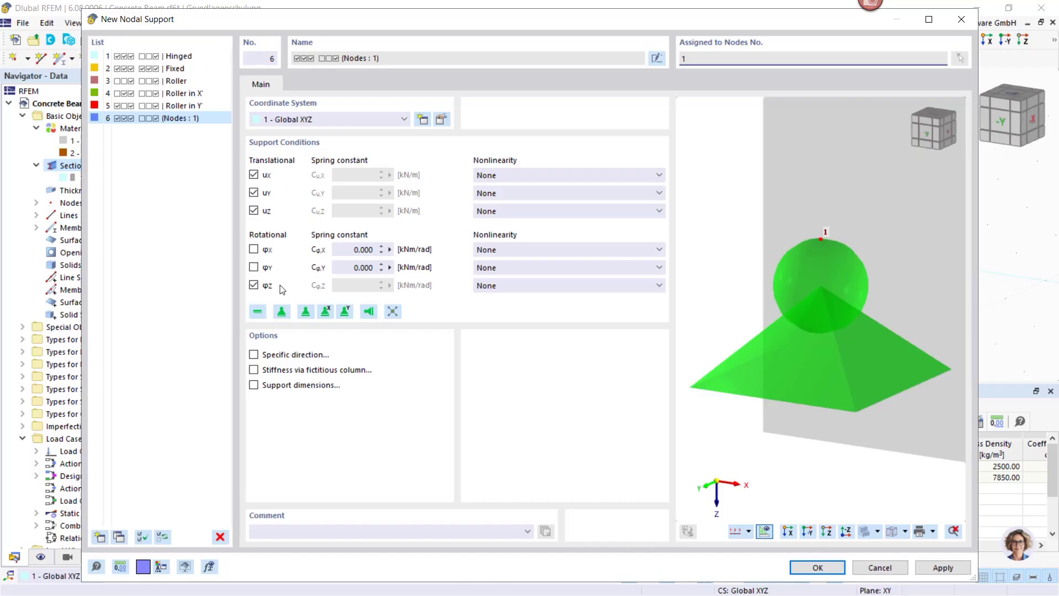
pyautogui.click(256, 311)
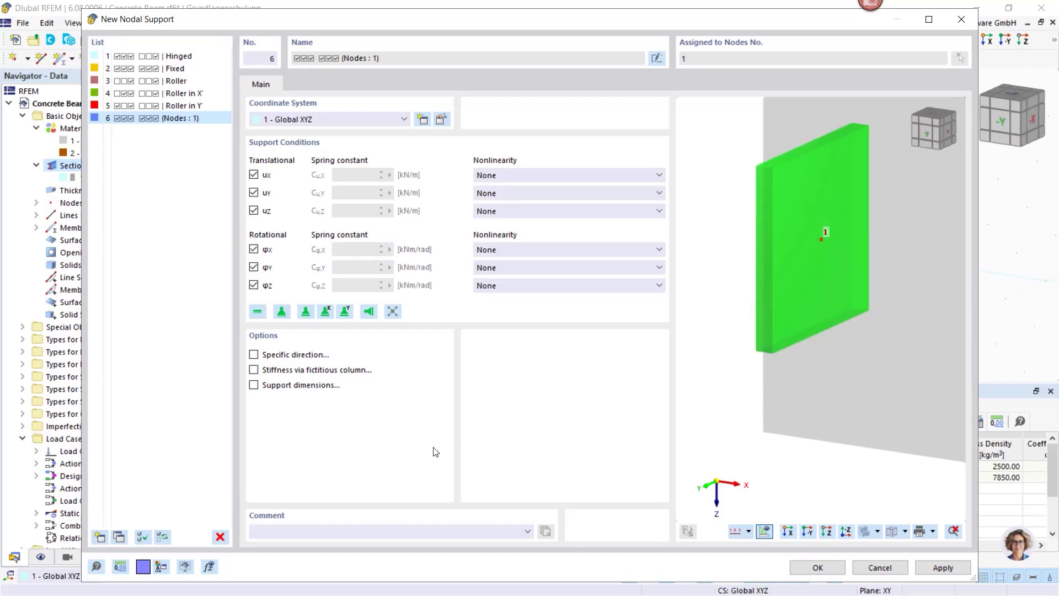
pyautogui.click(815, 567)
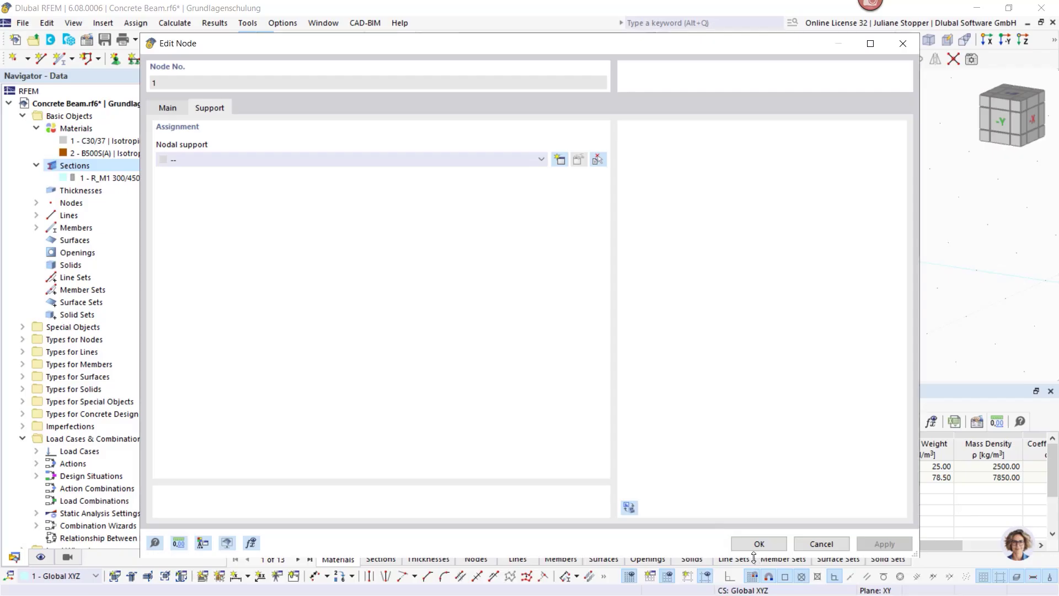
pyautogui.click(761, 546)
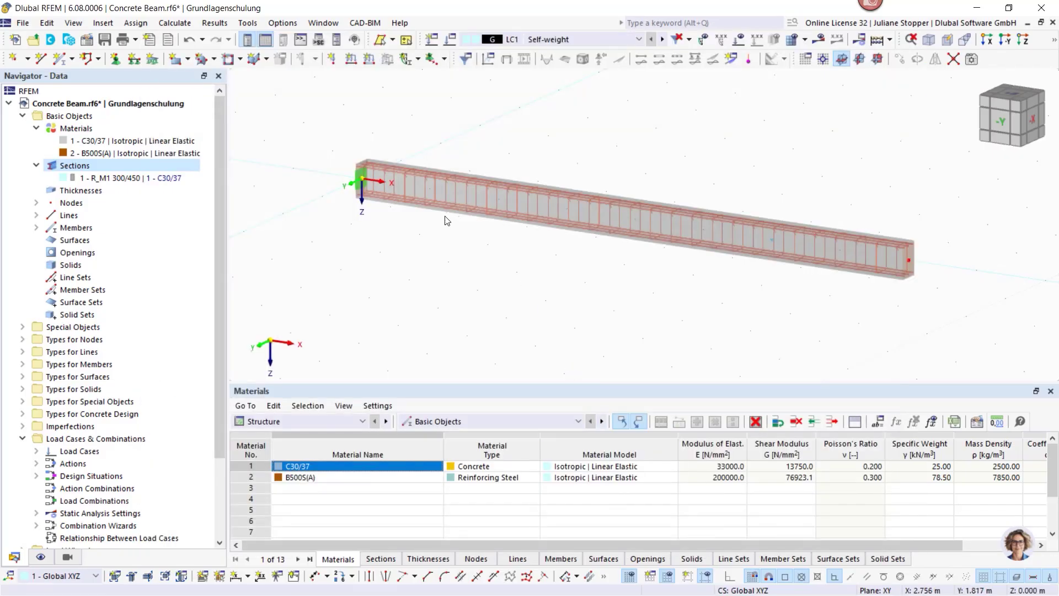
# Step: Edit node 3 at X 6.000 m on the beam, activate its Support option and start a new nodal support for it
pyautogui.scroll(3, 357, 179)
pyautogui.scroll(-5, 362, 163)
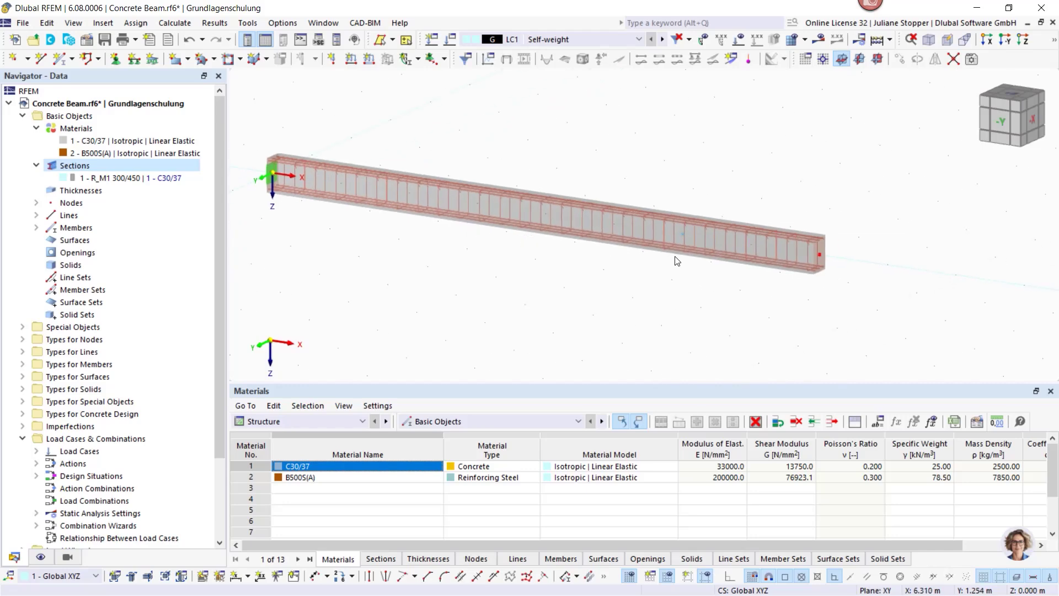
pyautogui.scroll(2, 686, 246)
pyautogui.scroll(3, 680, 226)
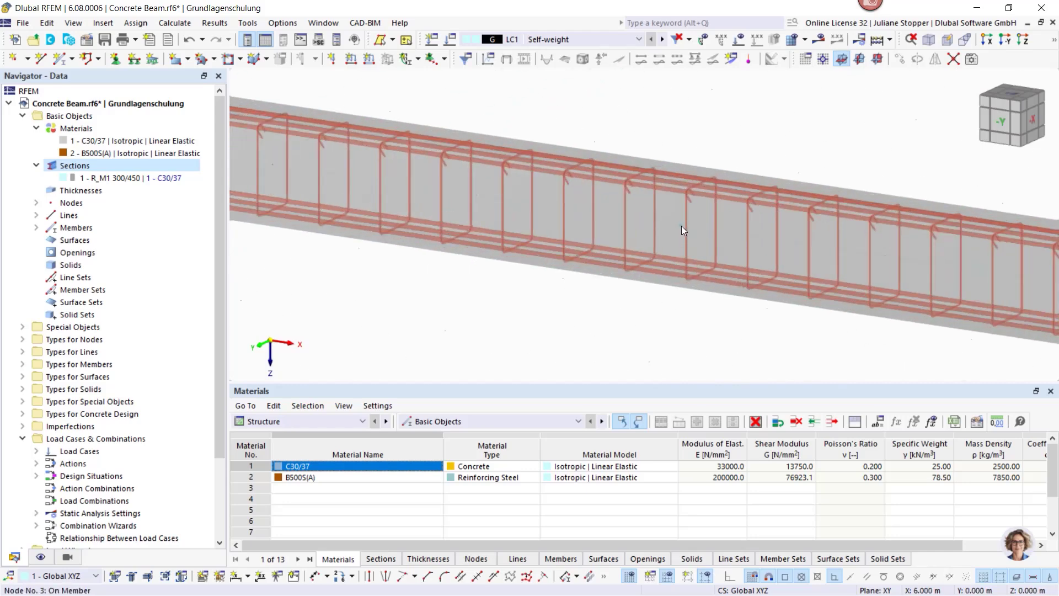
pyautogui.doubleClick(681, 226)
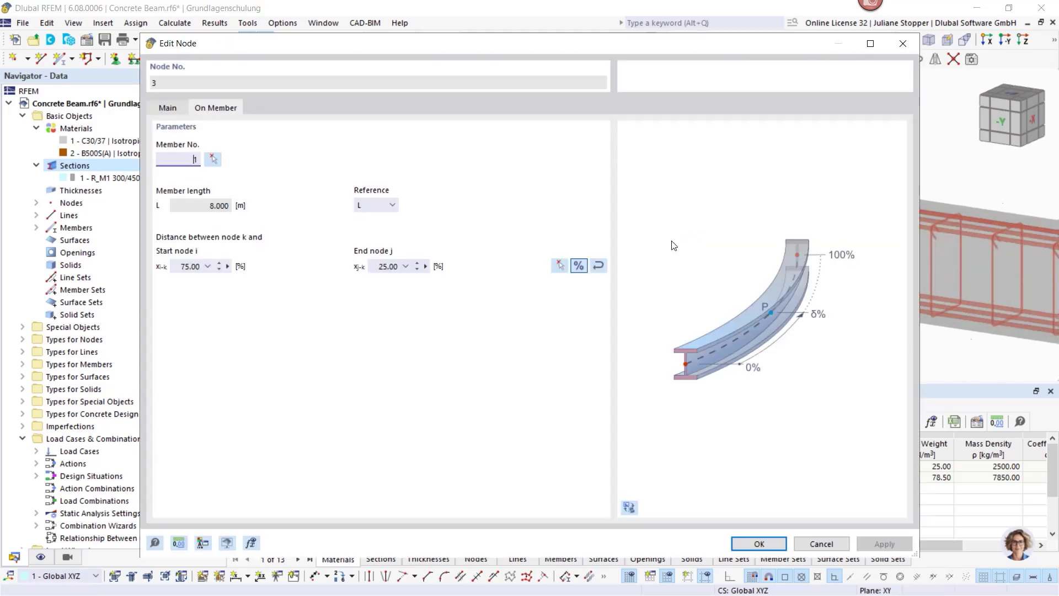
pyautogui.click(161, 107)
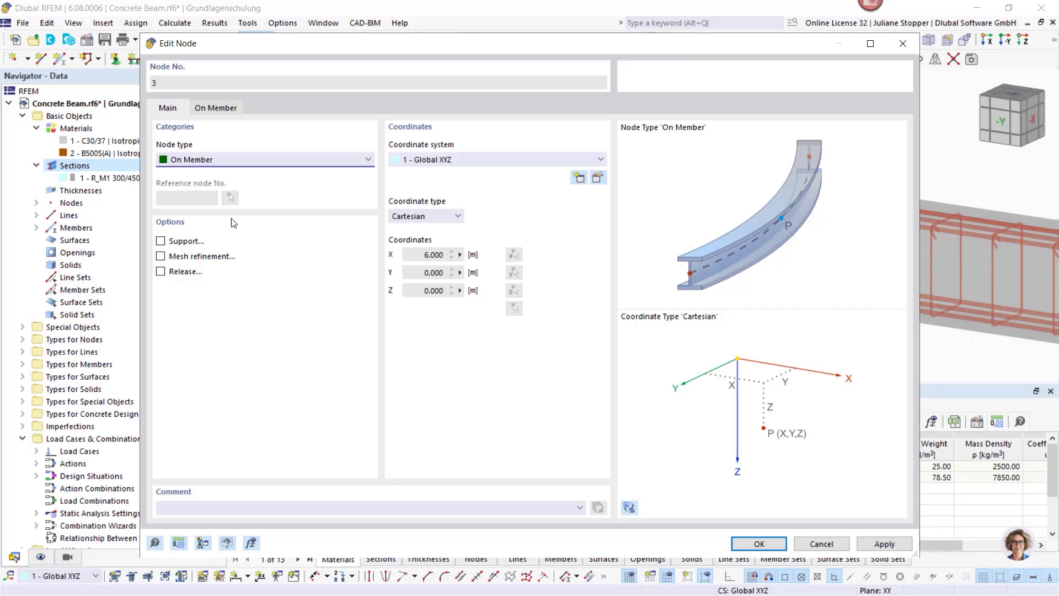
pyautogui.click(160, 241)
pyautogui.click(265, 109)
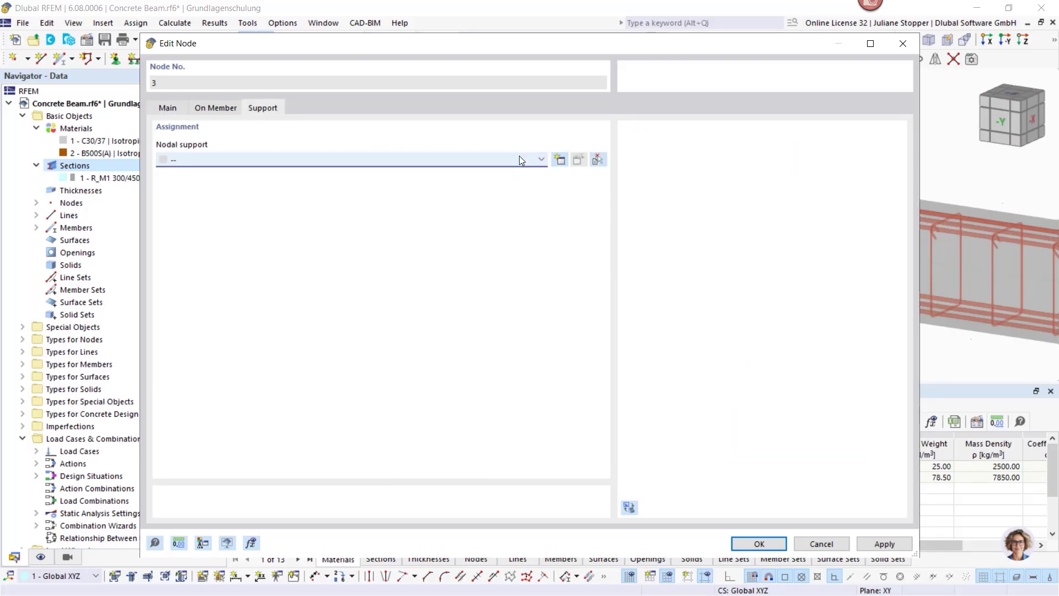
pyautogui.click(560, 161)
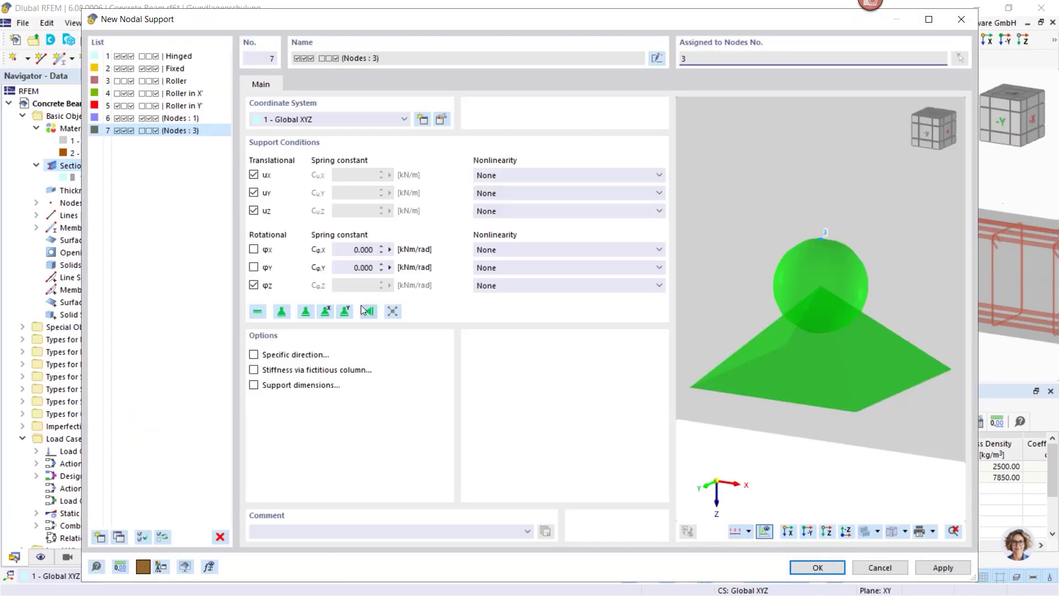
# Step: Define the node 3 support as a roller in X with rotation about X also restrained, and accept the node changes
pyautogui.click(324, 312)
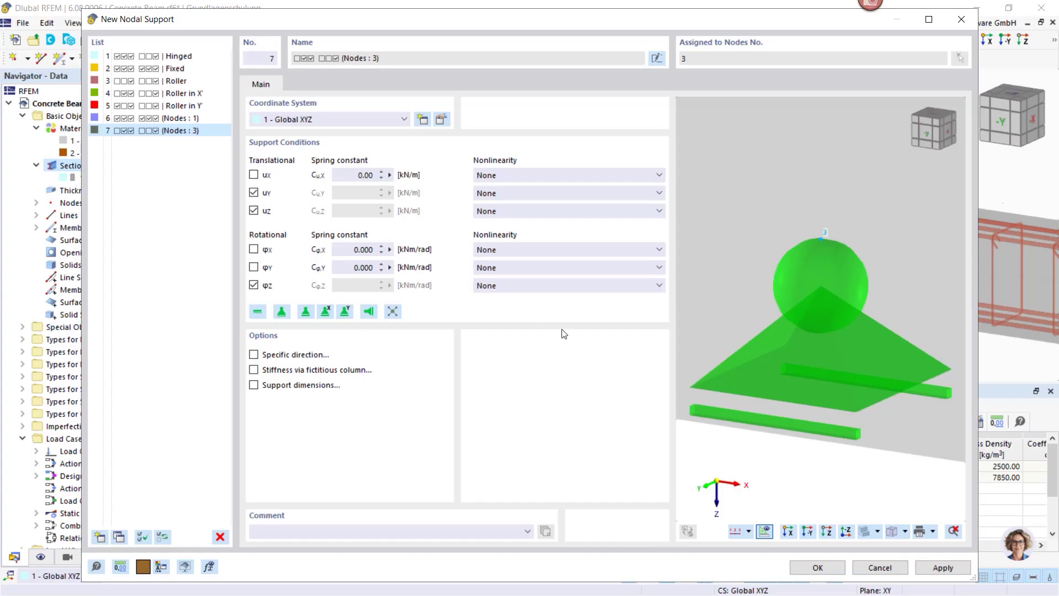
pyautogui.click(254, 250)
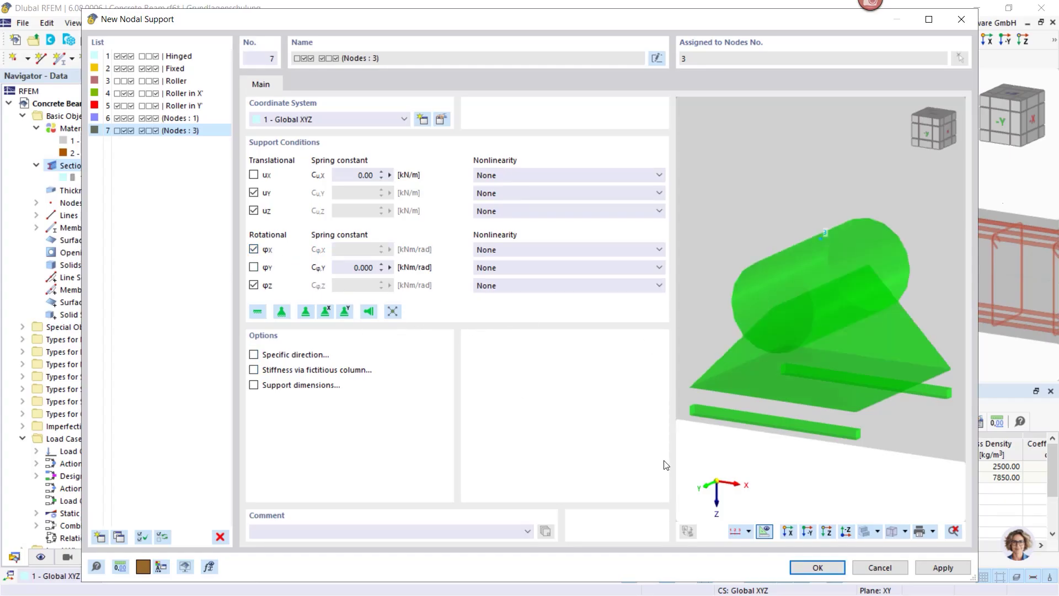
pyautogui.click(815, 568)
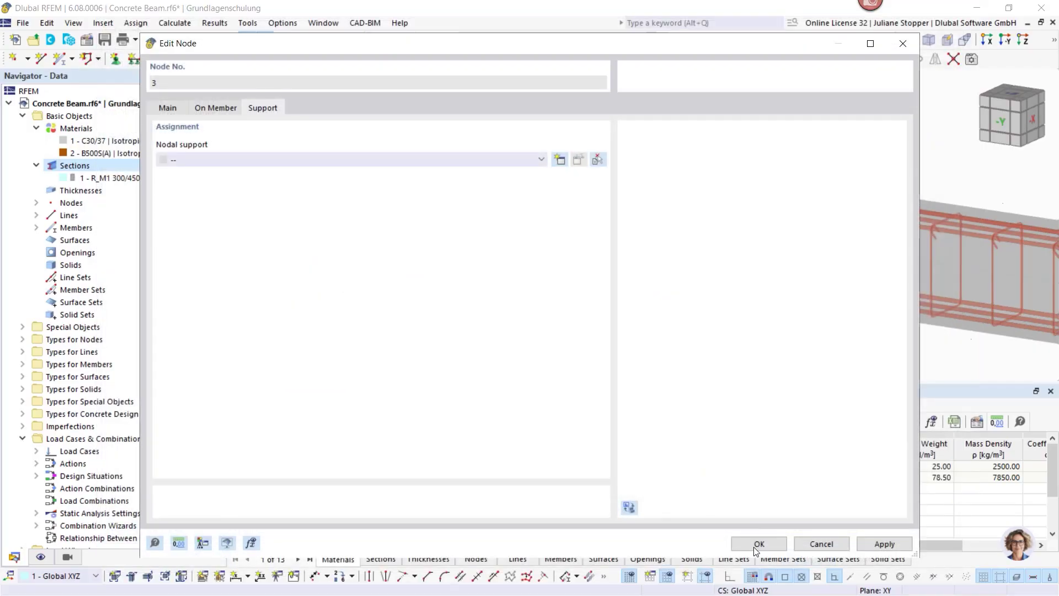
pyautogui.click(752, 544)
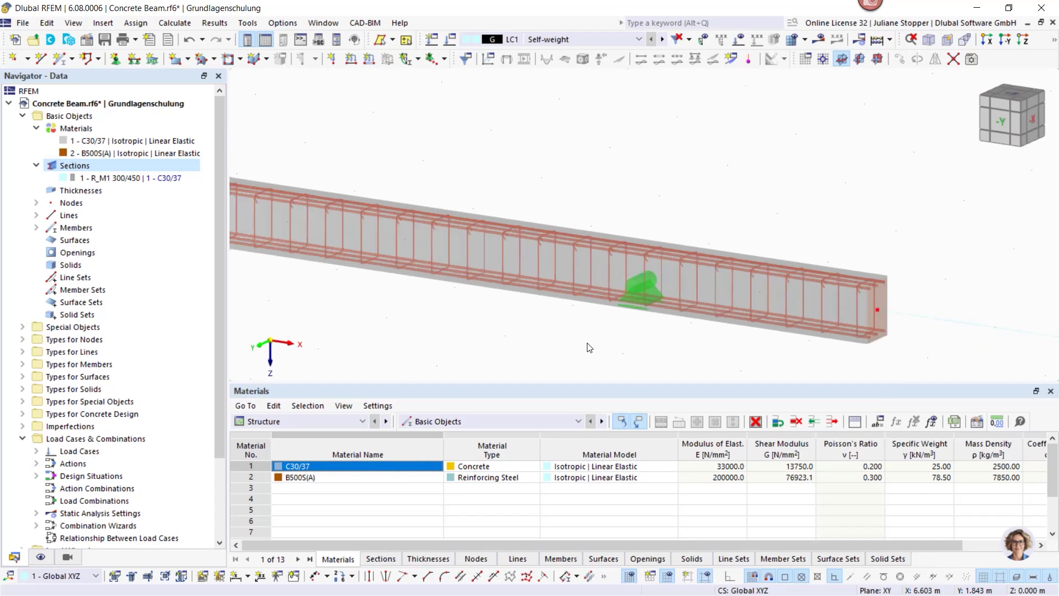
pyautogui.scroll(4, 644, 280)
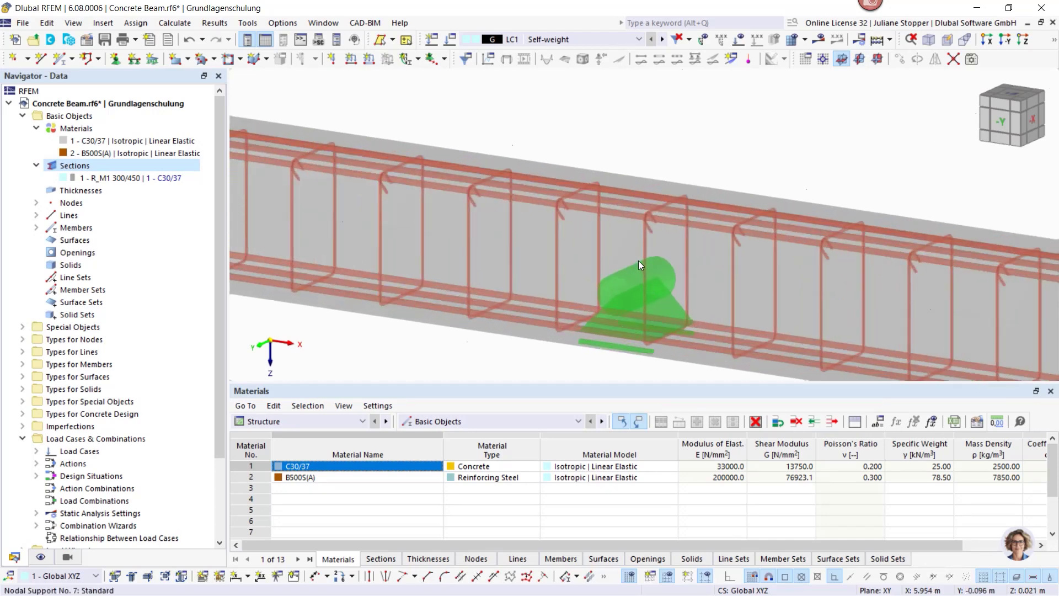
pyautogui.scroll(-5, 636, 266)
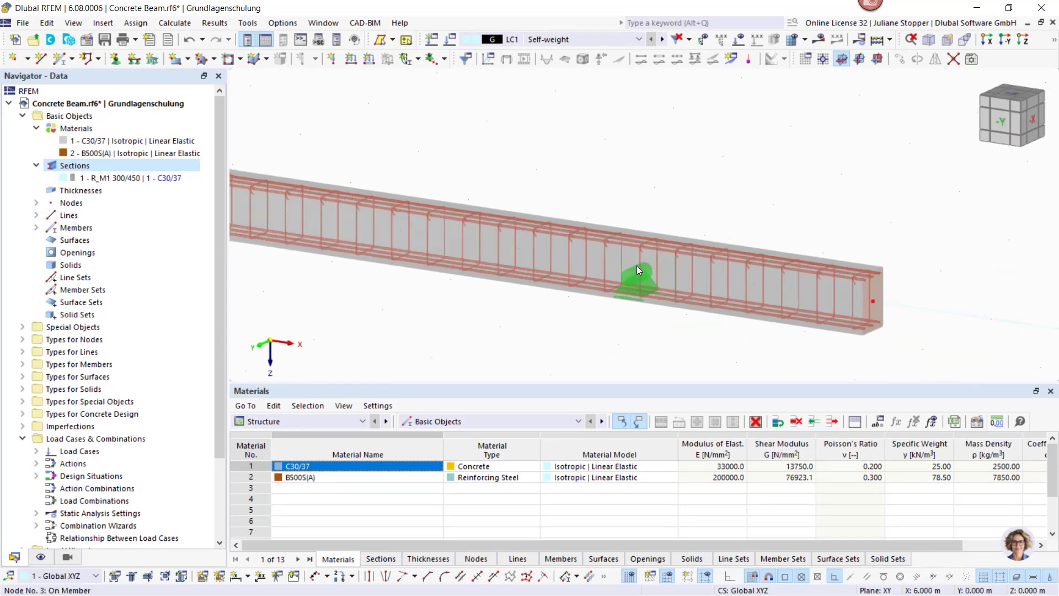
pyautogui.moveTo(567, 286); pyautogui.dragTo(628, 275, button='middle')
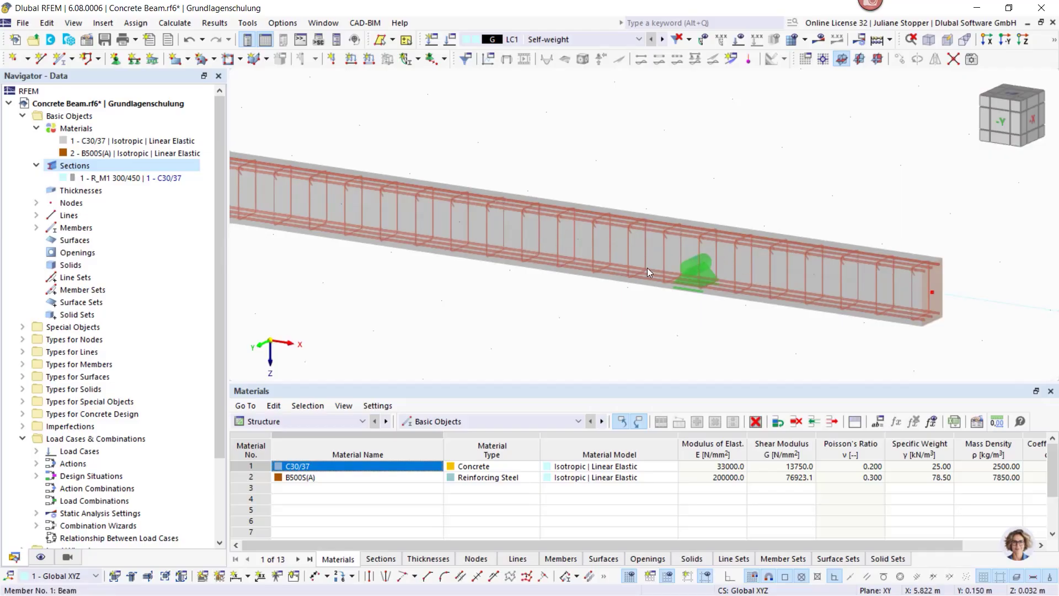
pyautogui.scroll(-2, 710, 306)
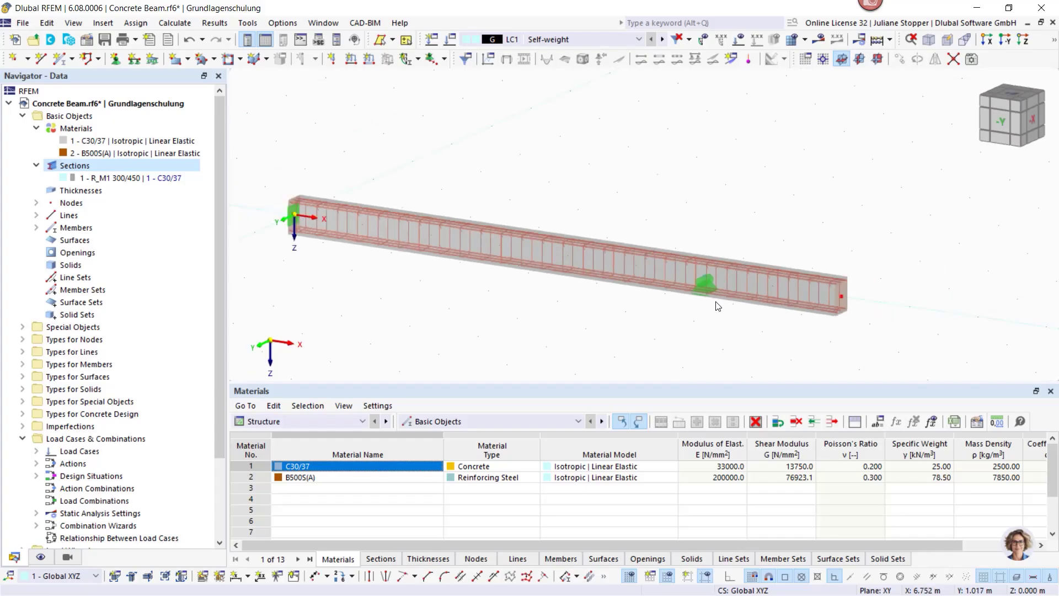
pyautogui.moveTo(590, 344); pyautogui.dragTo(634, 320, button='middle')
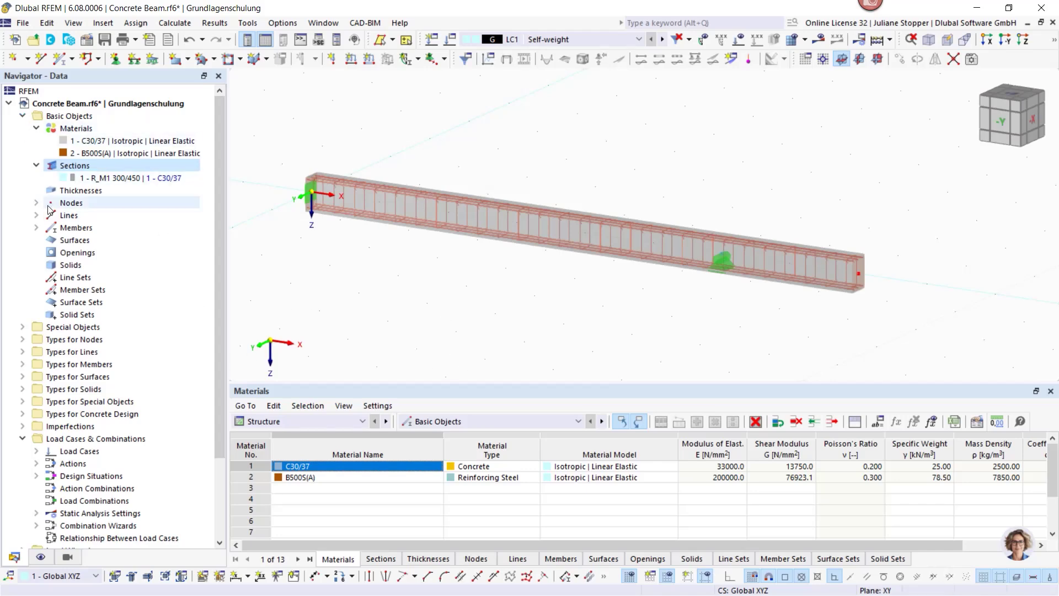
# Step: Open the load cases and combinations settings and add a permanent load case LC2 named Dead load
pyautogui.scroll(-4, 58, 259)
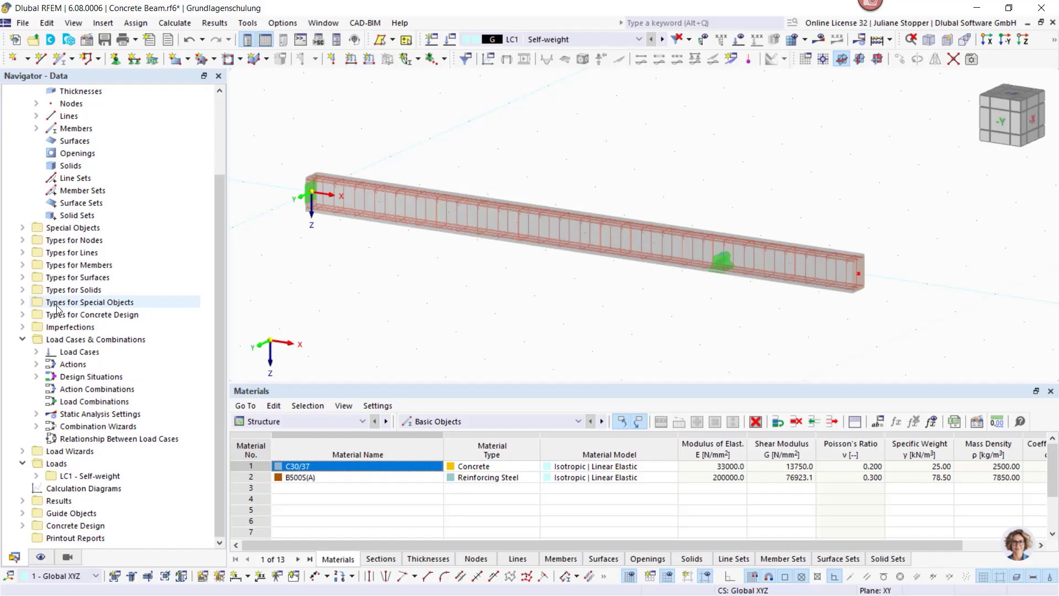
pyautogui.rightClick(59, 338)
pyautogui.click(91, 341)
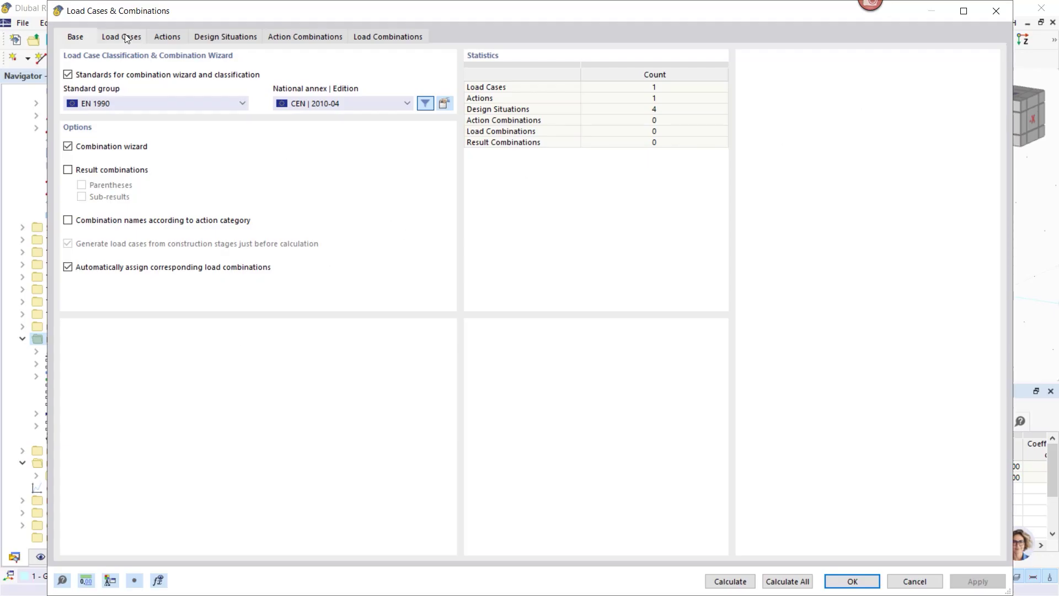
pyautogui.hotkey('ctrl', 'Tab')
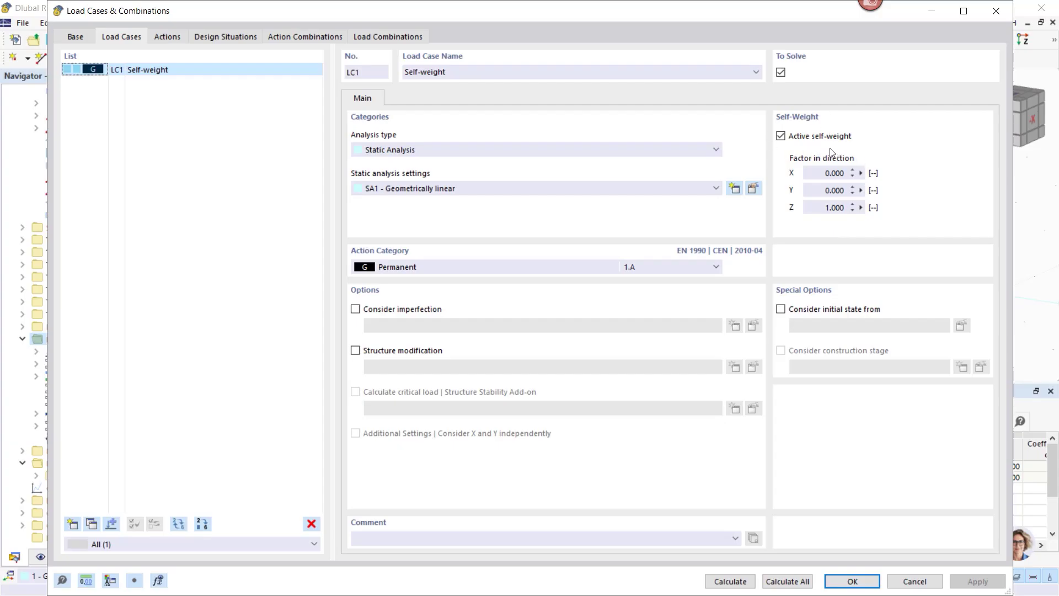
pyautogui.click(73, 525)
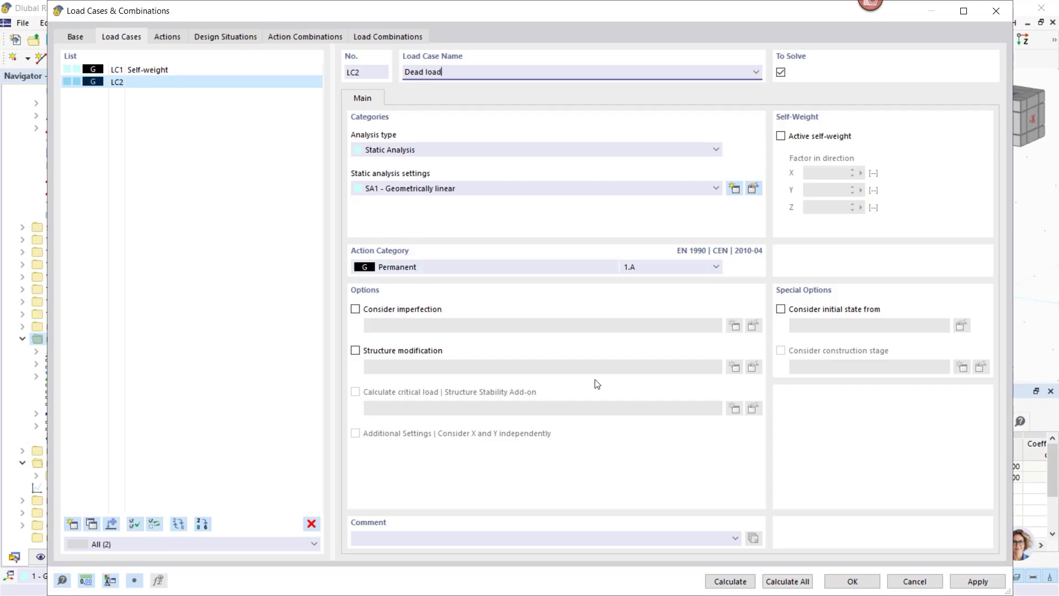
pyautogui.click(972, 581)
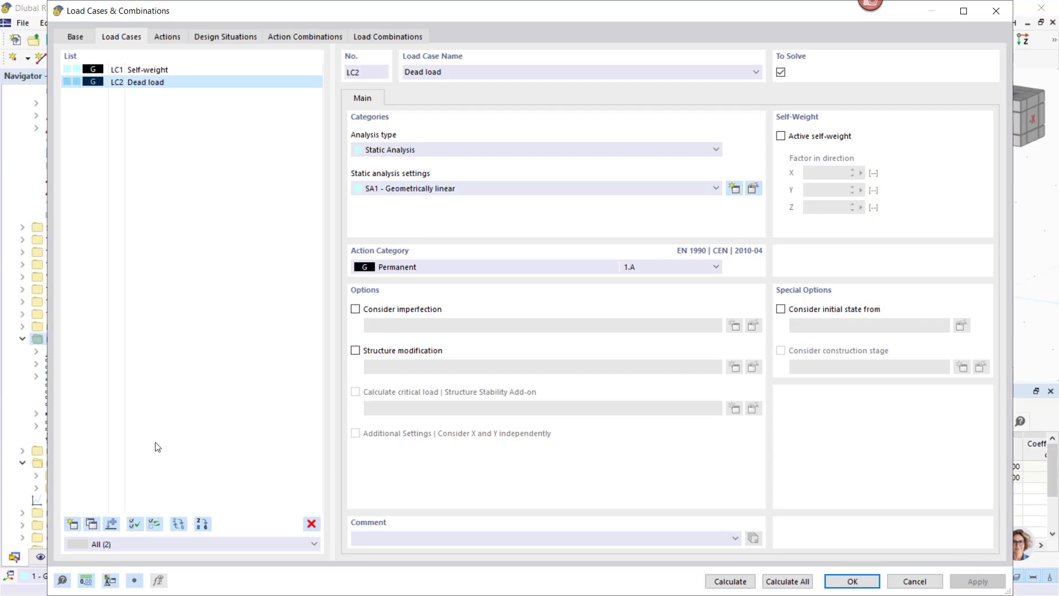
# Step: Add load case LC3 named Live load - 1 with action category Imposed loads - category B: office areas
pyautogui.click(72, 525)
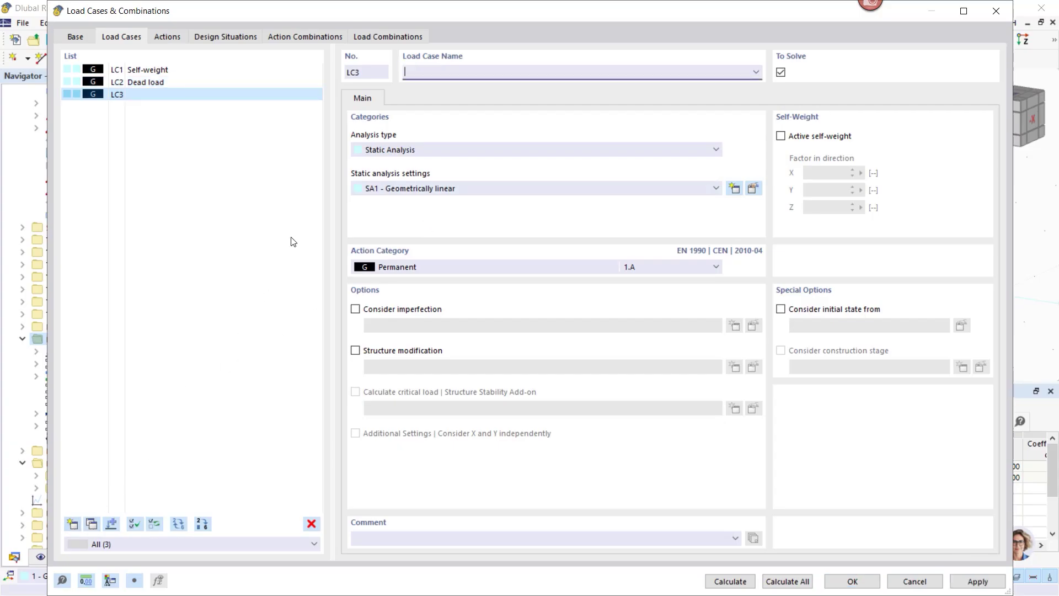
pyautogui.click(431, 270)
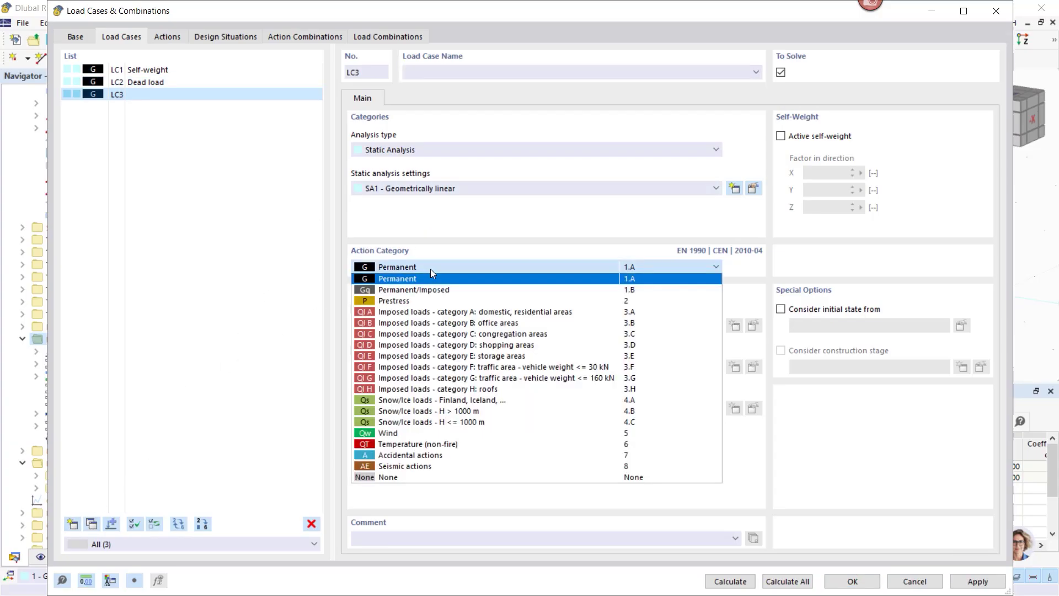
pyautogui.click(362, 323)
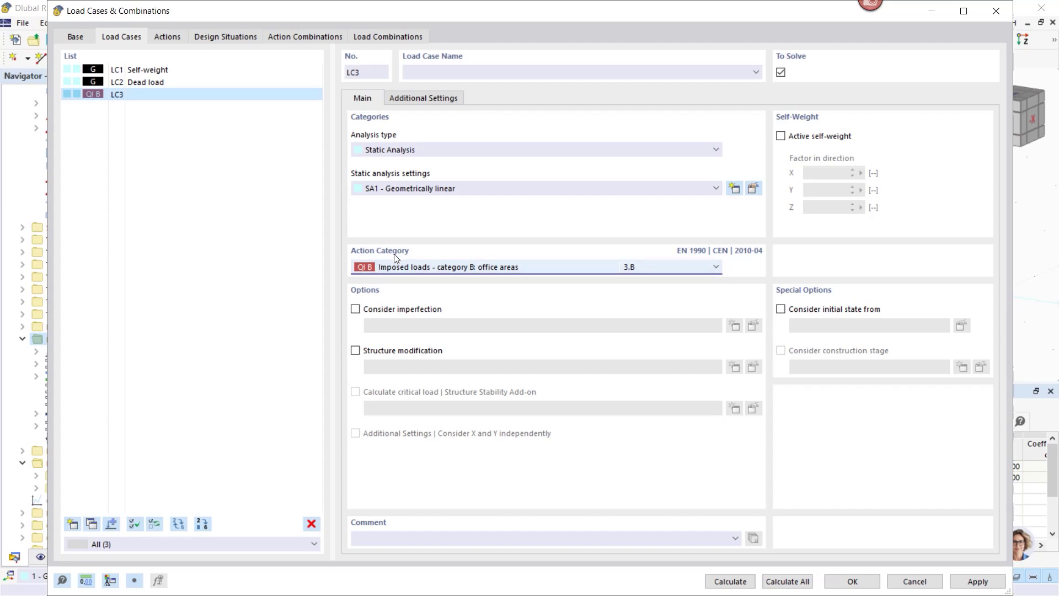
pyautogui.click(427, 75)
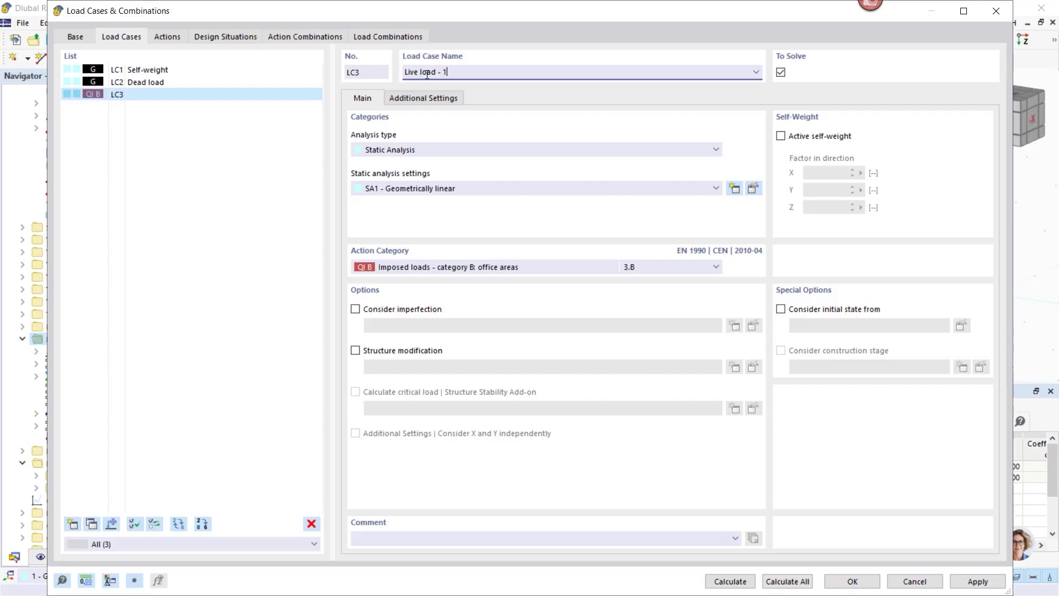
pyautogui.click(225, 226)
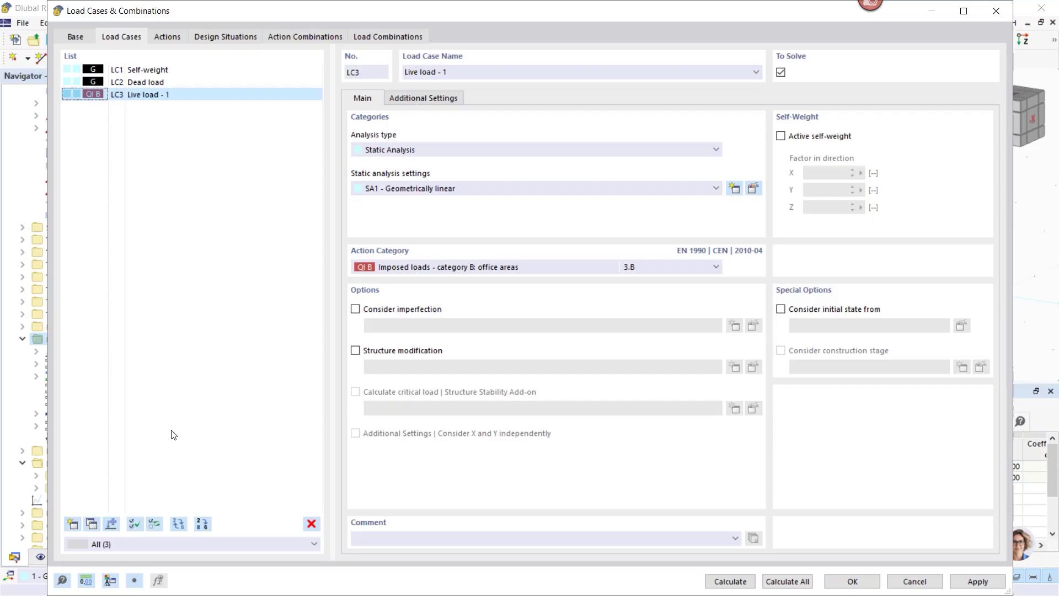
# Step: Copy the Live load - 1 load case, rename the copy Live load - 2 and apply the changes
pyautogui.click(91, 524)
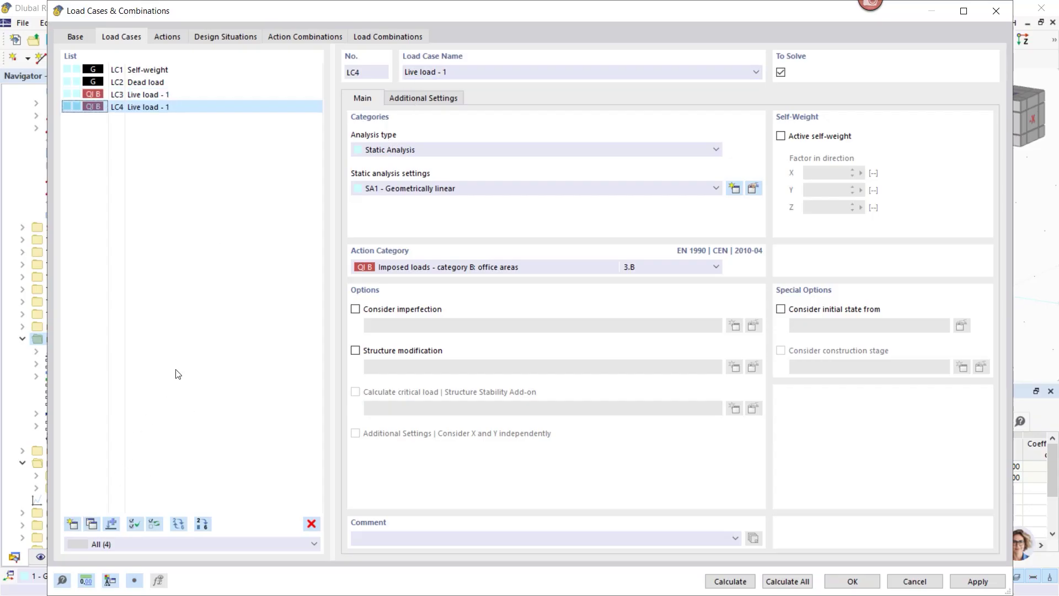
pyautogui.click(446, 71)
pyautogui.write('2')
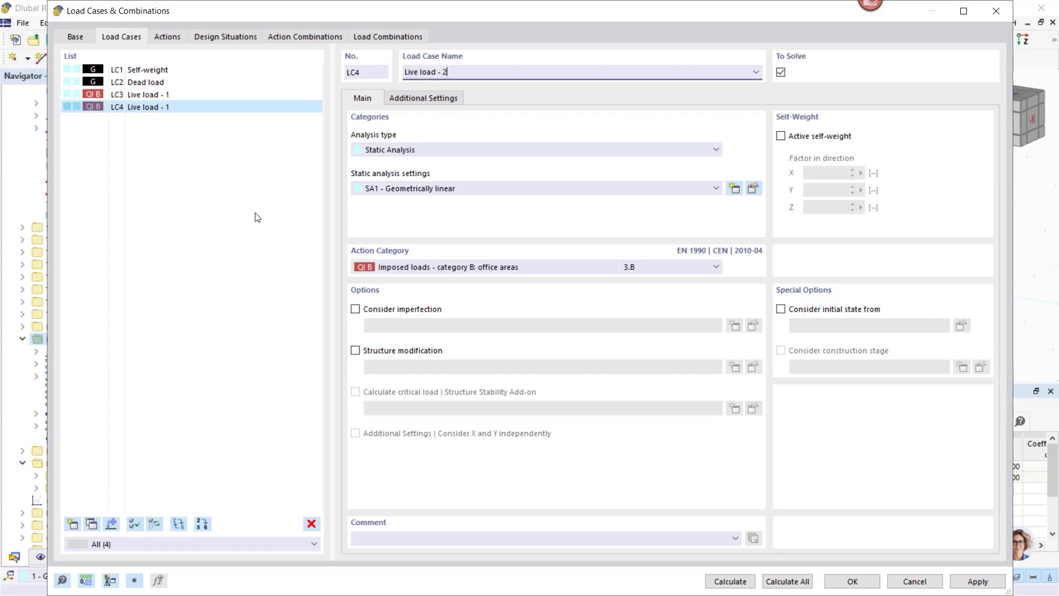
pyautogui.click(256, 217)
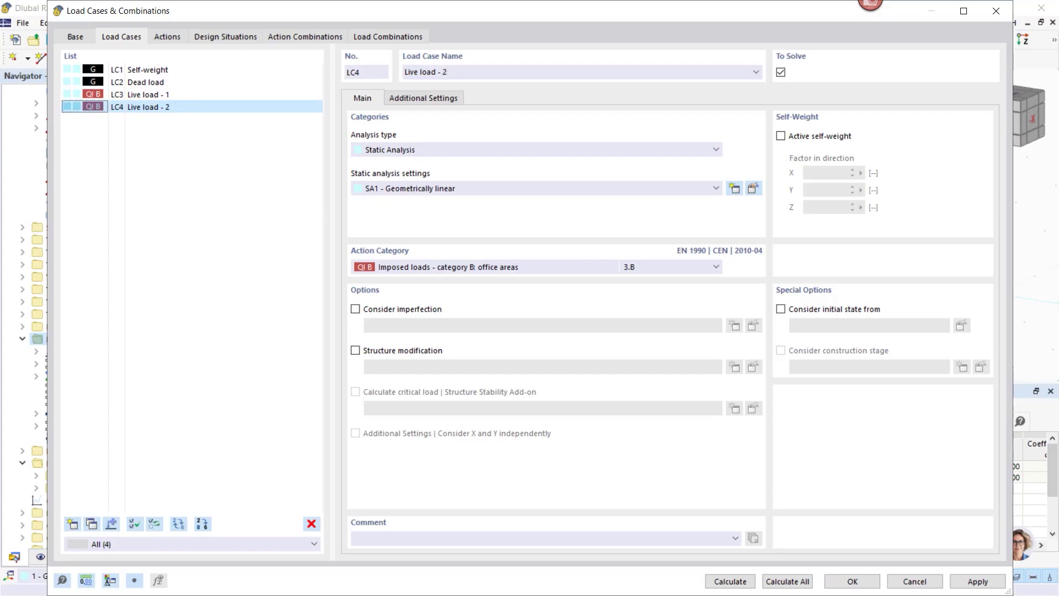
pyautogui.click(994, 581)
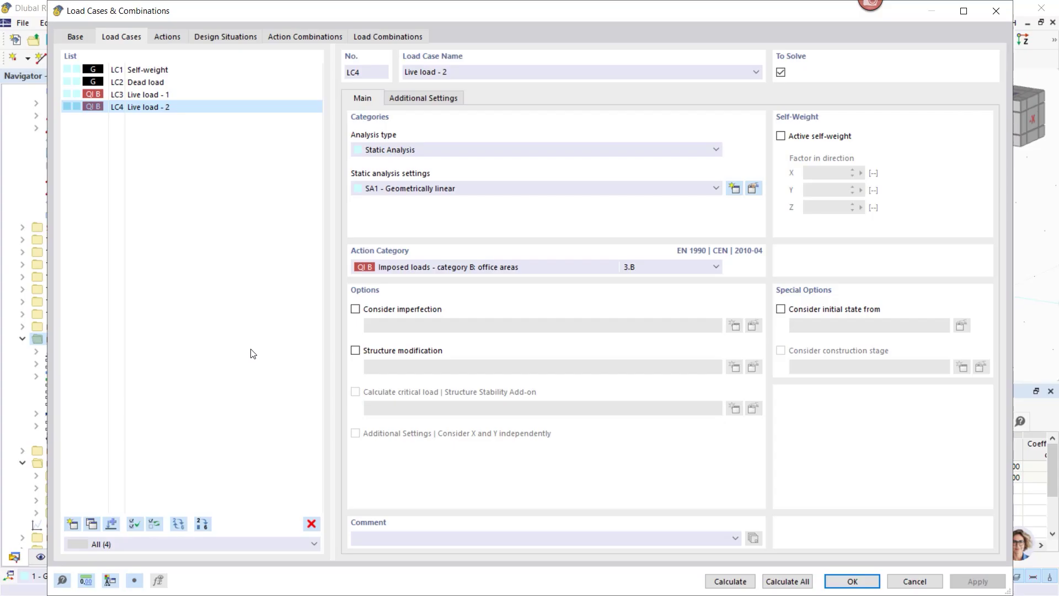
# Step: Review the actions and the ULS and SLS design situations, including the combination rules for the ULS situation
pyautogui.click(164, 36)
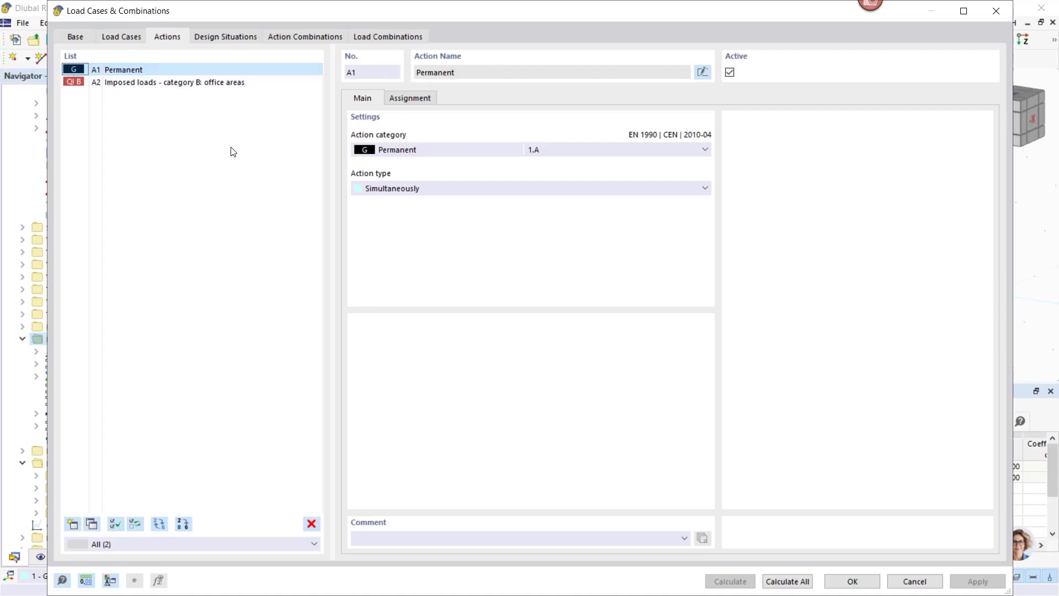
pyautogui.click(213, 38)
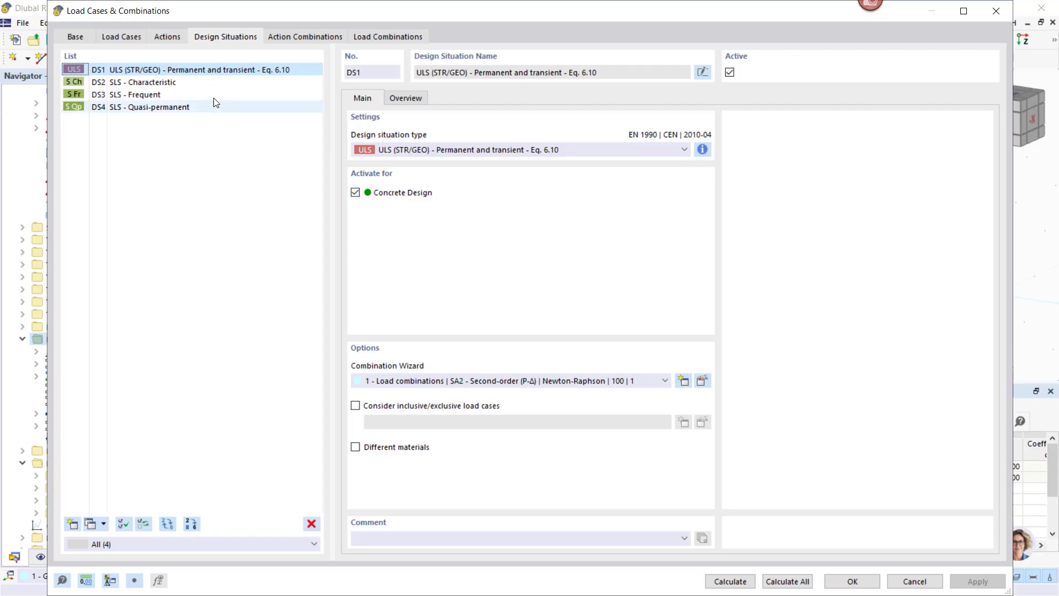
pyautogui.click(182, 82)
pyautogui.click(161, 95)
pyautogui.click(213, 69)
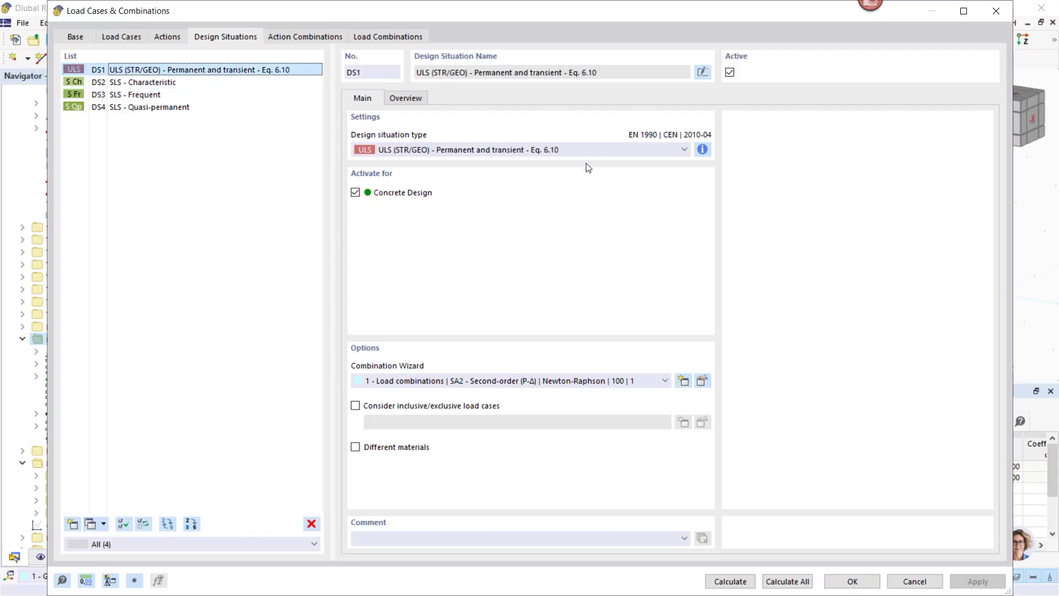
pyautogui.click(702, 149)
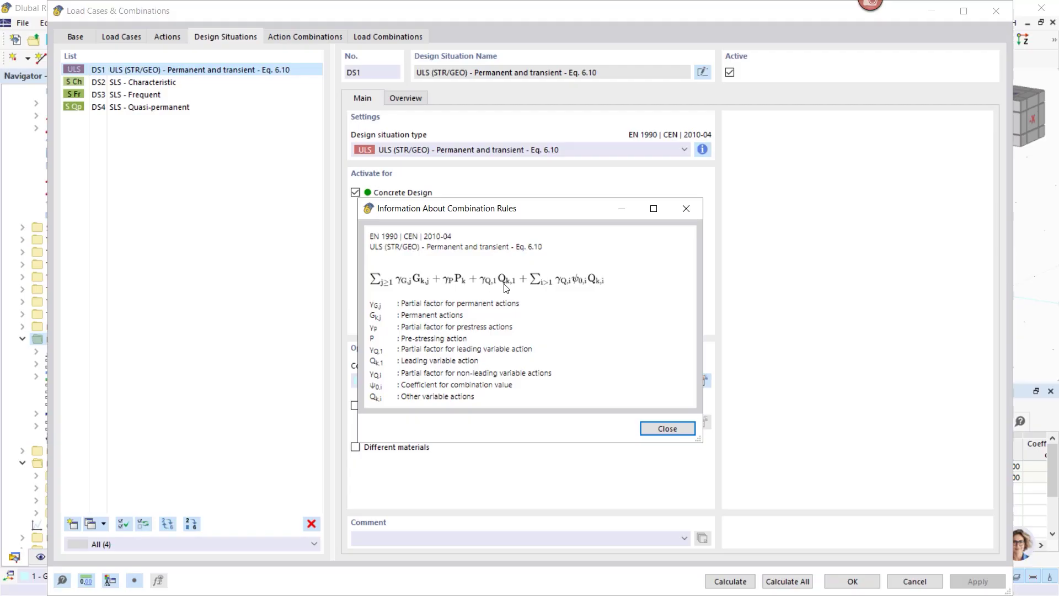
pyautogui.click(671, 429)
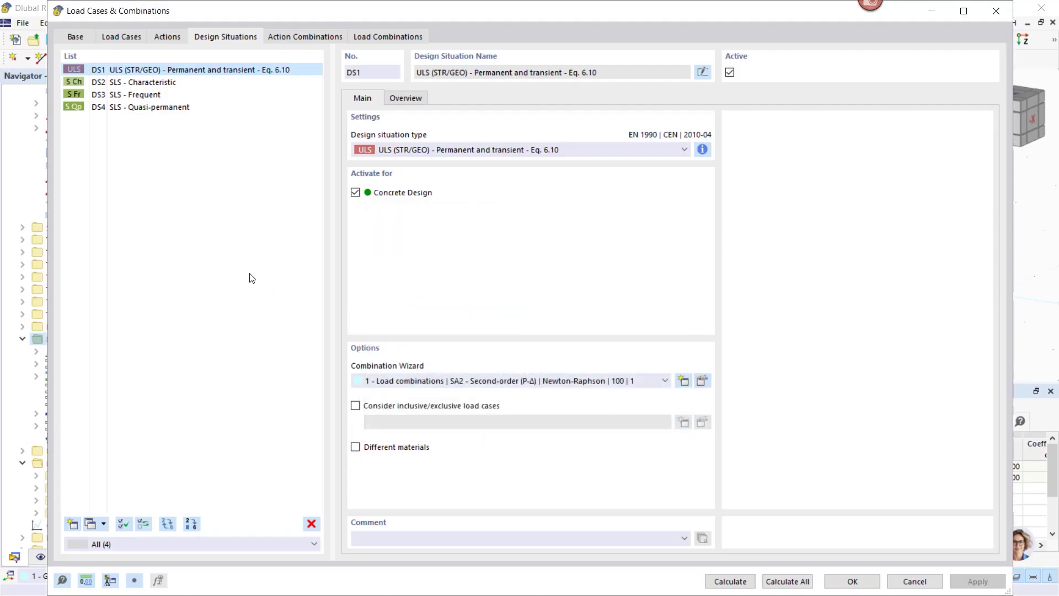
pyautogui.click(74, 93)
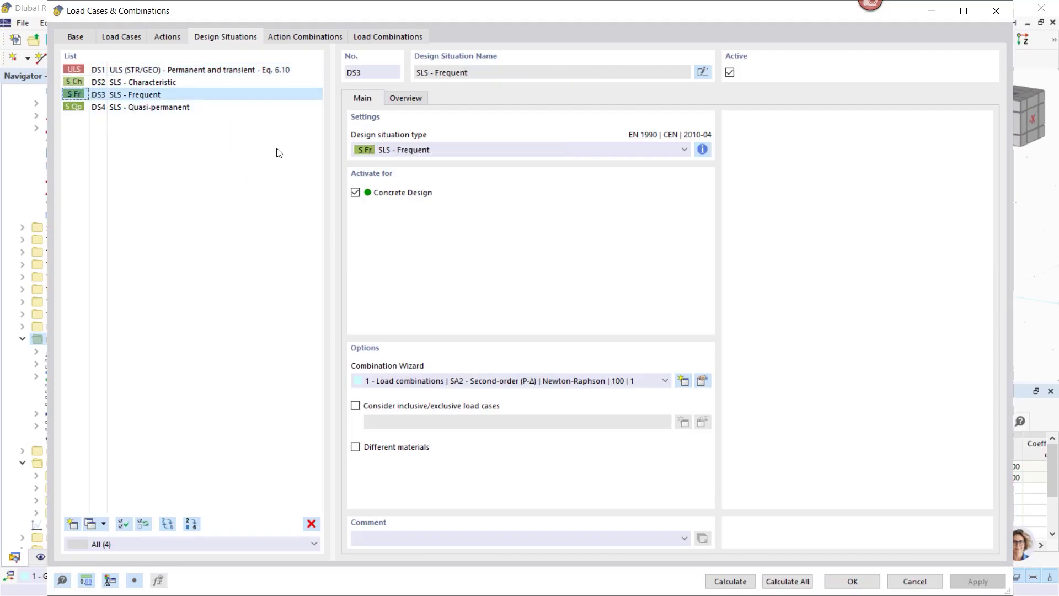
# Step: Deactivate Concrete Design for the SLS - Frequent design situation
pyautogui.click(154, 82)
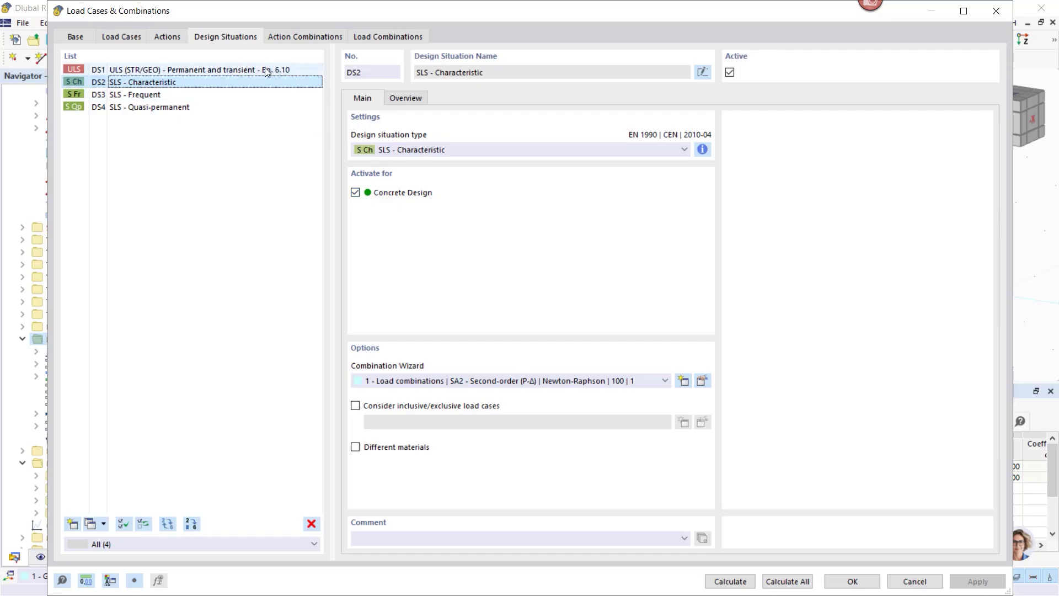
pyautogui.click(124, 95)
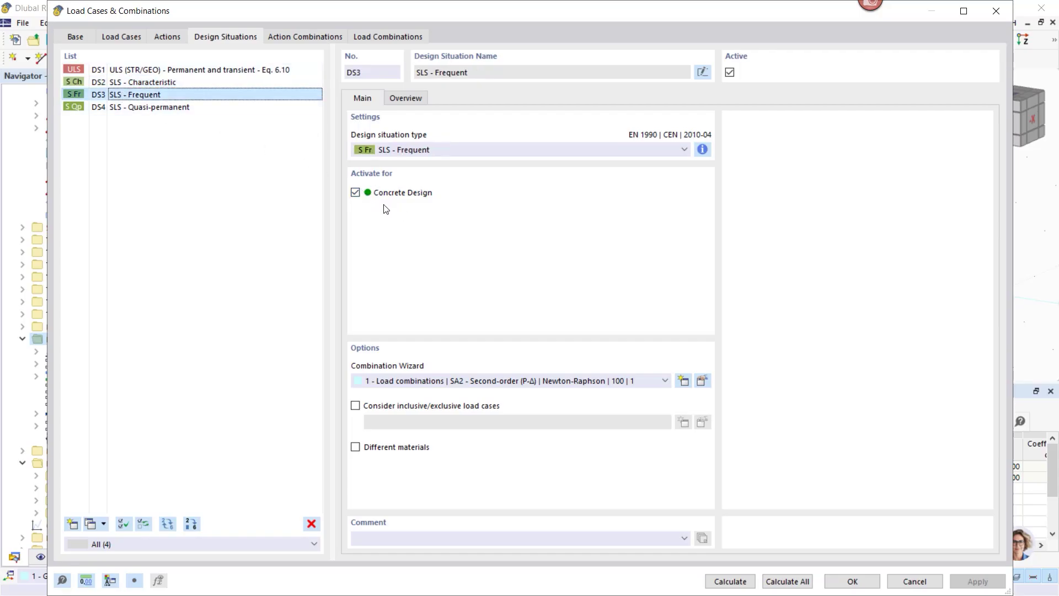
pyautogui.click(355, 192)
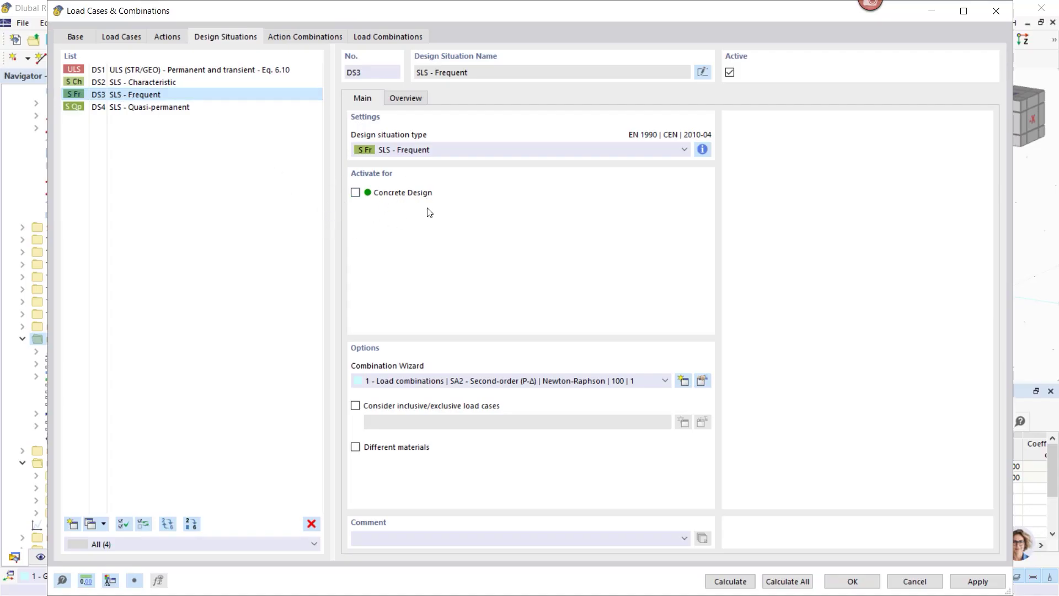
pyautogui.click(282, 263)
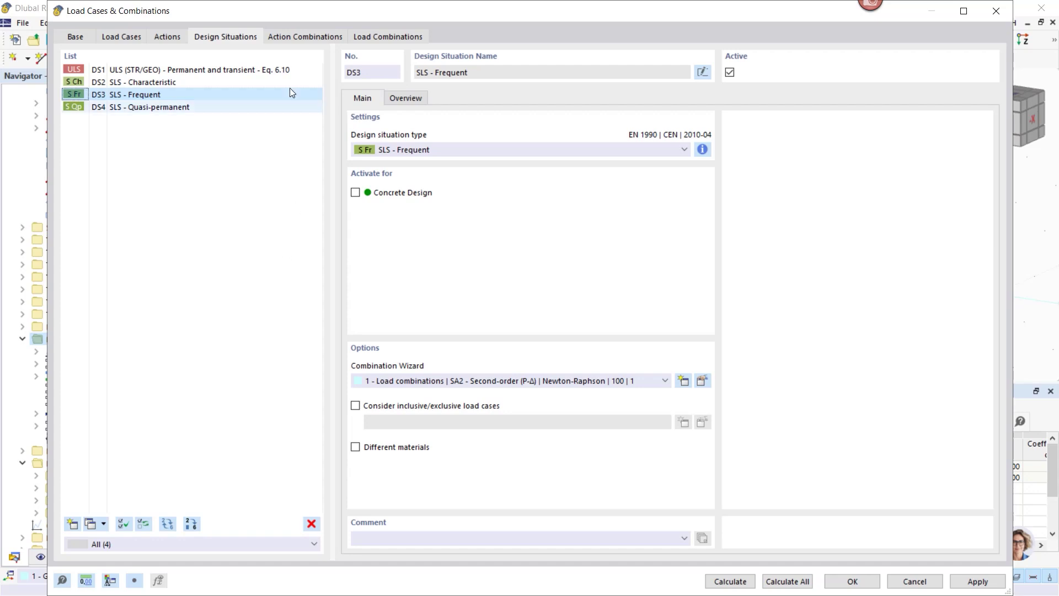
# Step: Review the generated action combinations and load combinations, and return to the SLS - Frequent design situation
pyautogui.click(304, 36)
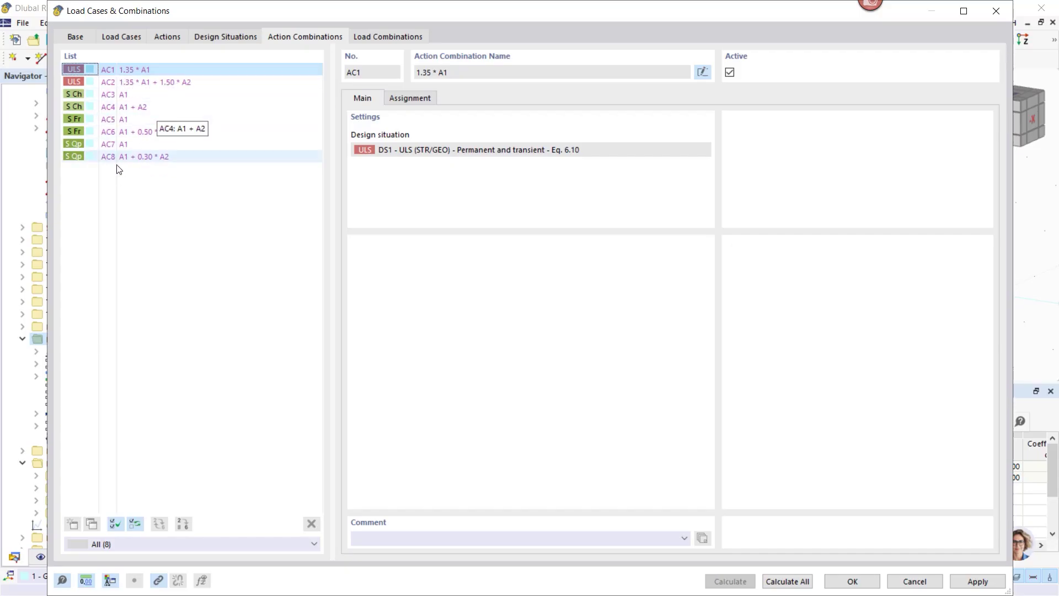
pyautogui.click(385, 36)
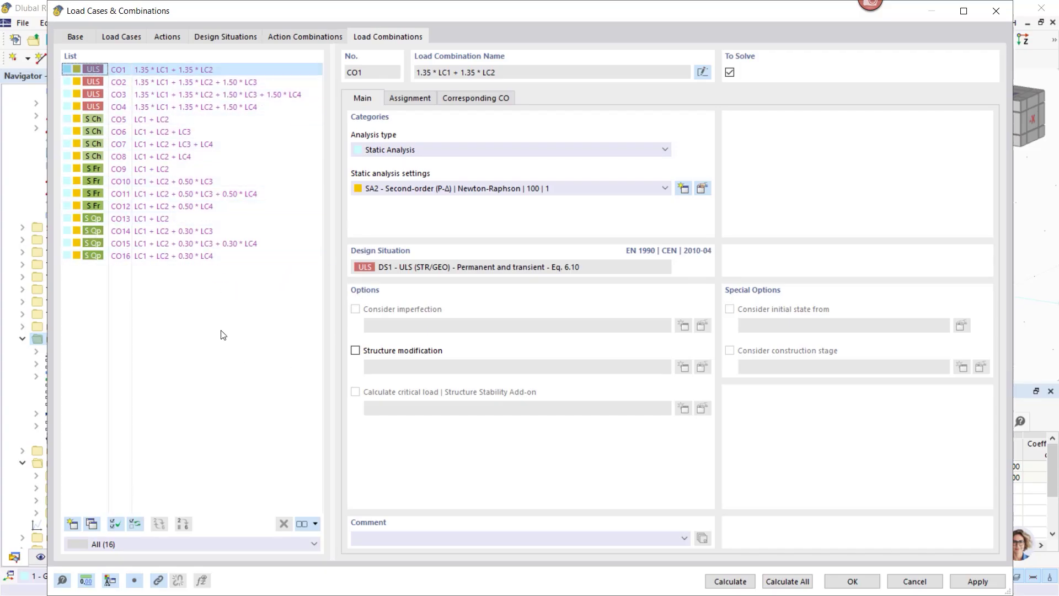
pyautogui.click(217, 38)
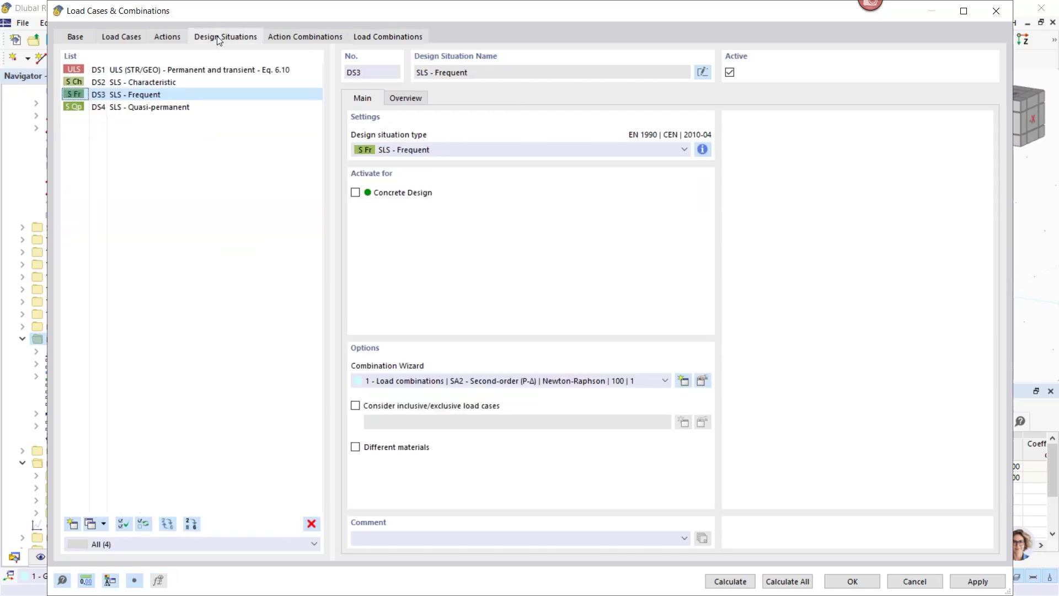
# Step: Clear the combination wizard of the SLS - Frequent design situation and reassign the wizard 1 - Load combinations
pyautogui.click(392, 384)
pyautogui.click(392, 393)
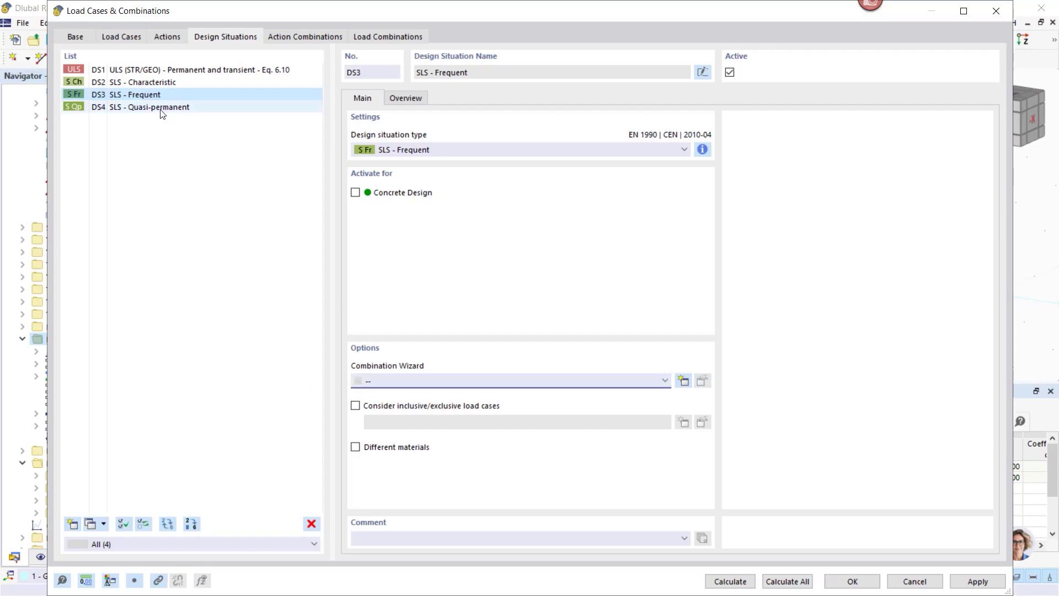
pyautogui.click(386, 380)
pyautogui.click(388, 403)
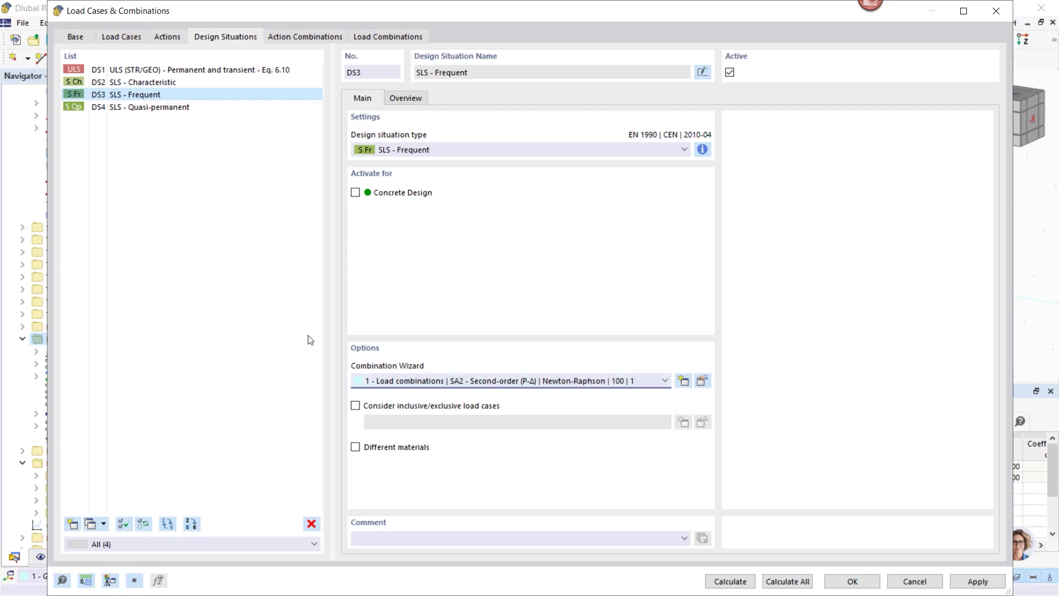
# Step: Check the list of load combinations and accept the load case and combination settings
pyautogui.click(361, 35)
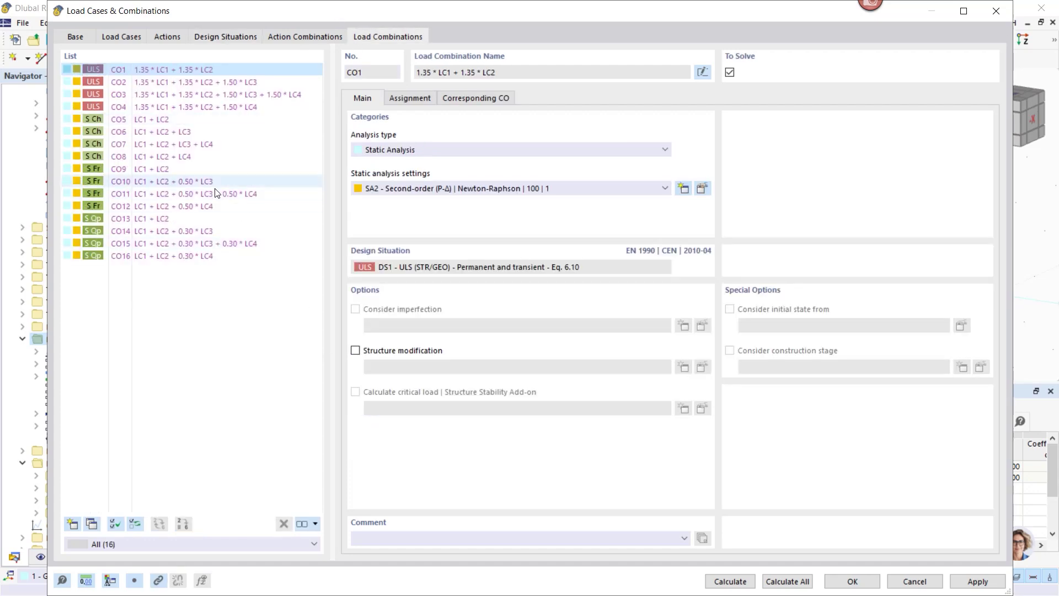
pyautogui.click(852, 582)
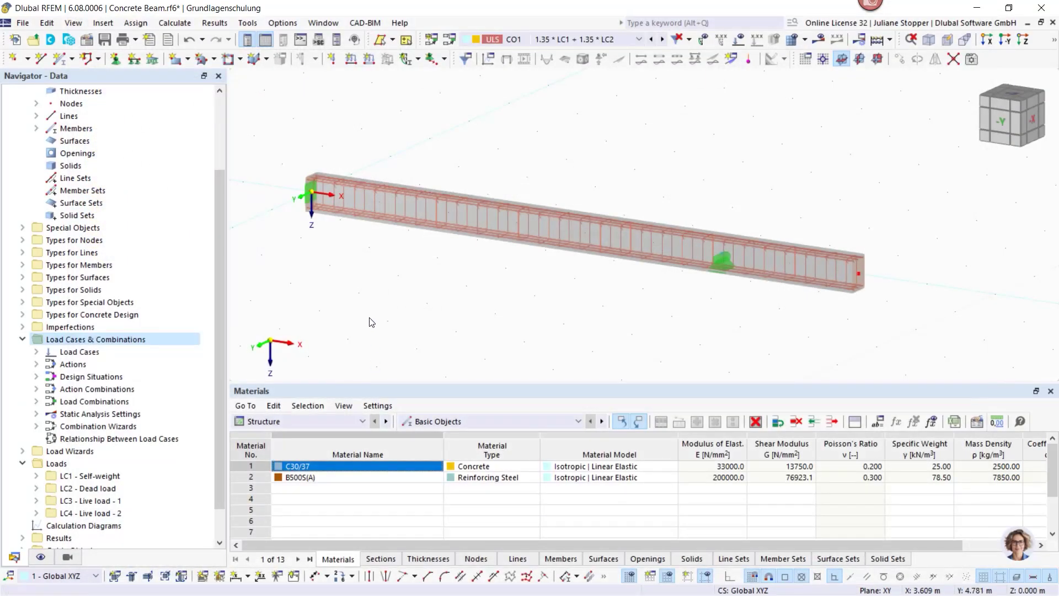
# Step: Examine the load types available under the LC1 self-weight and LC2 dead load cases in the model data tree
pyautogui.click(23, 340)
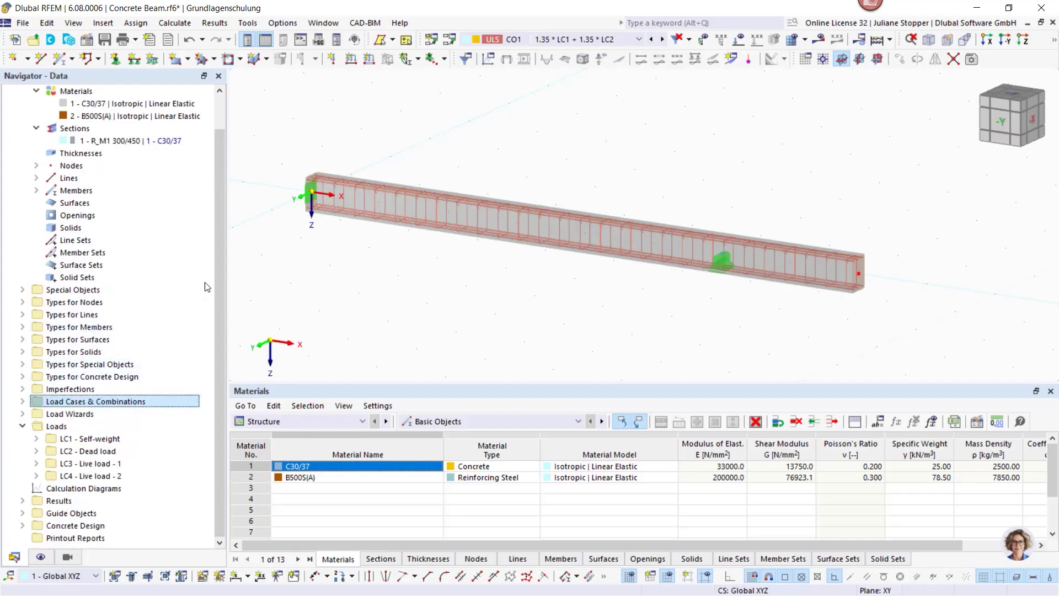
pyautogui.click(36, 438)
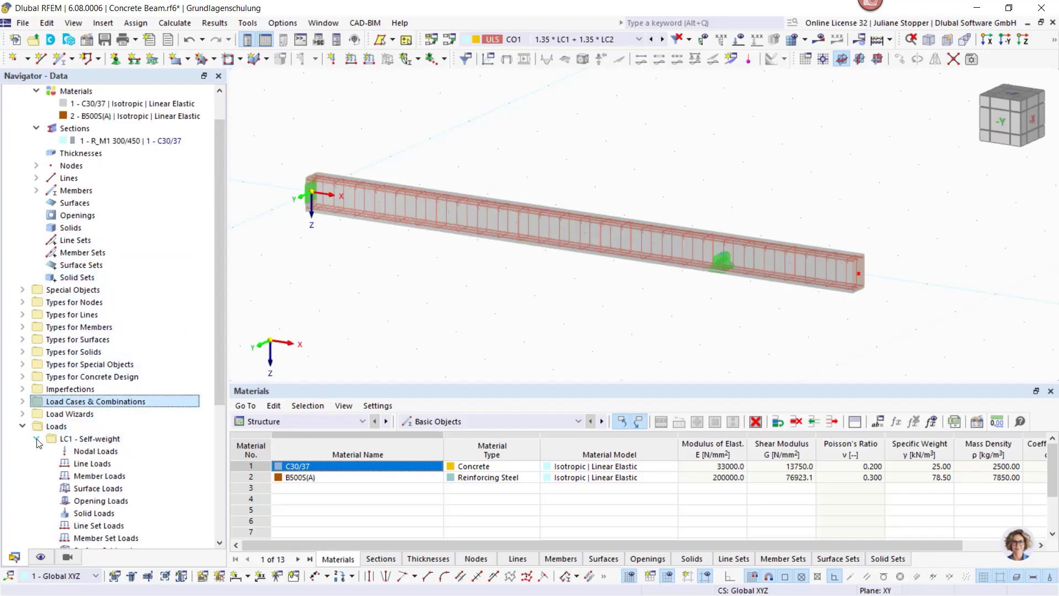
pyautogui.moveTo(219, 337); pyautogui.dragTo(222, 450)
pyautogui.click(37, 252)
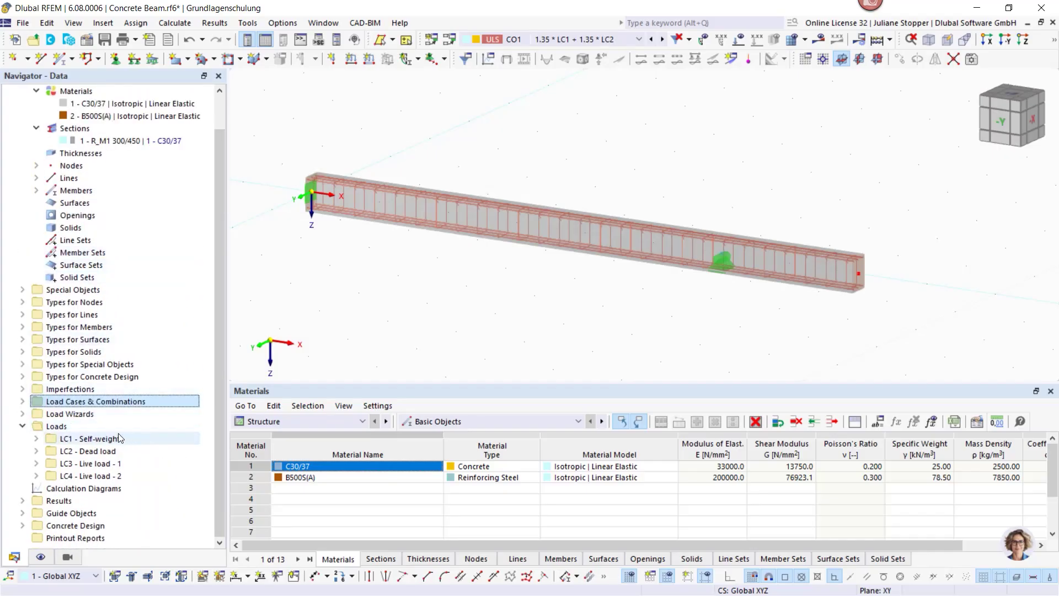
pyautogui.click(37, 450)
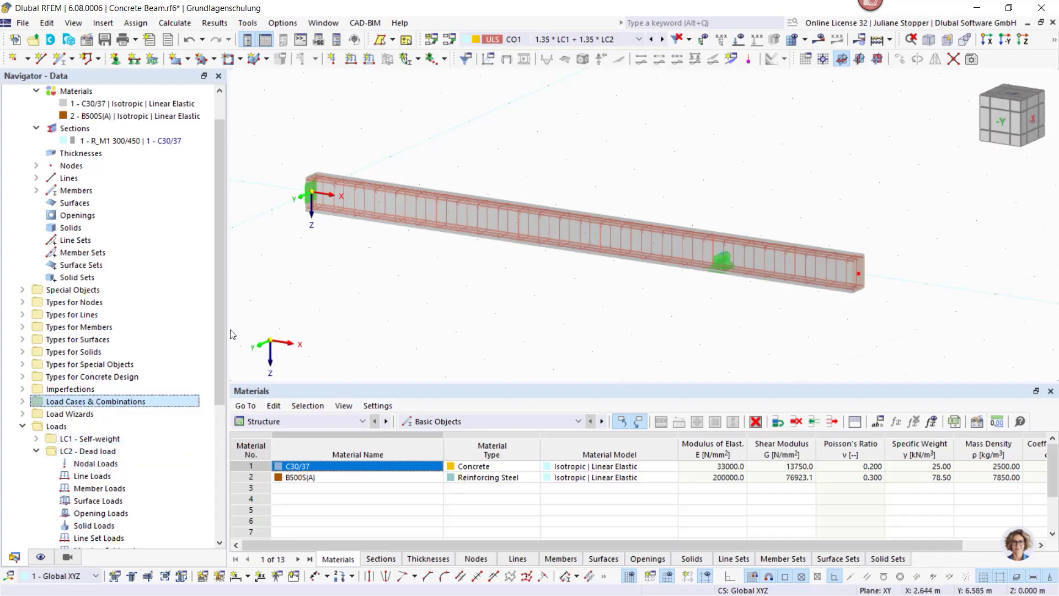
pyautogui.moveTo(220, 343); pyautogui.dragTo(221, 398)
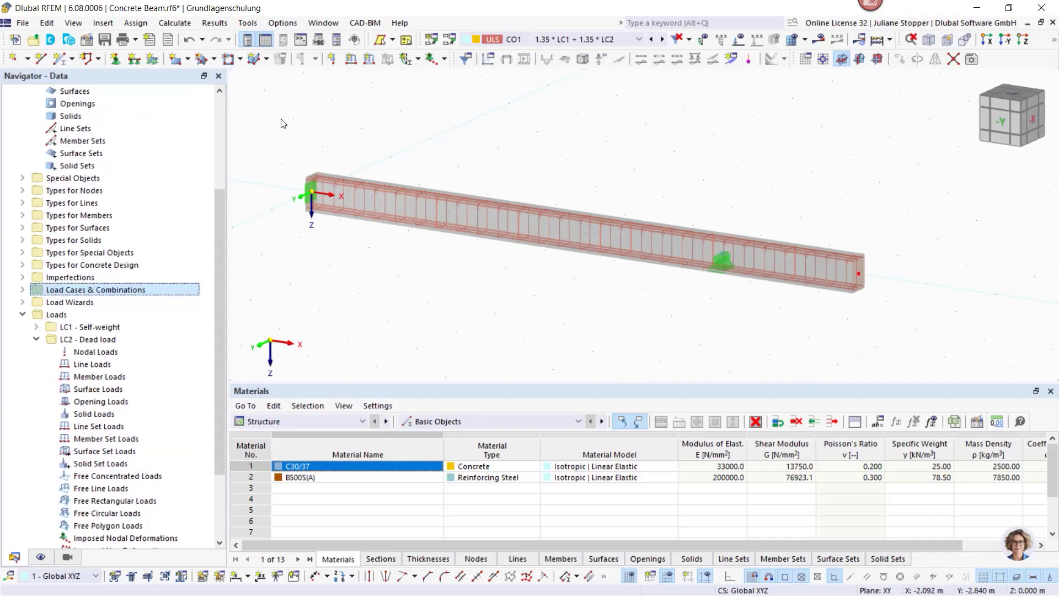
# Step: Create a new member load in load case LC2 - Dead load and assign it to the beam, member 1
pyautogui.click(368, 59)
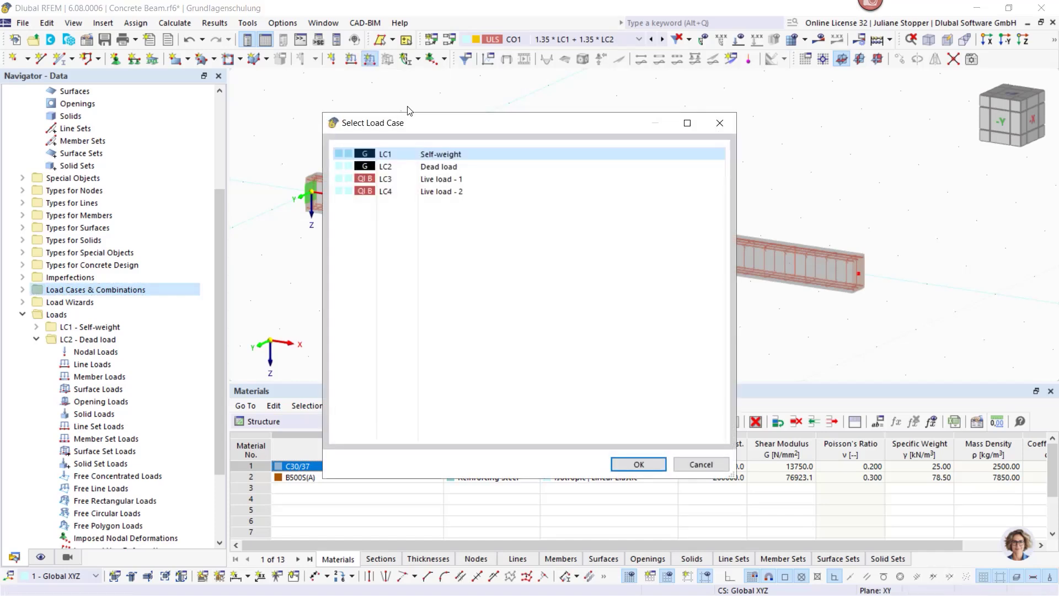
pyautogui.click(436, 167)
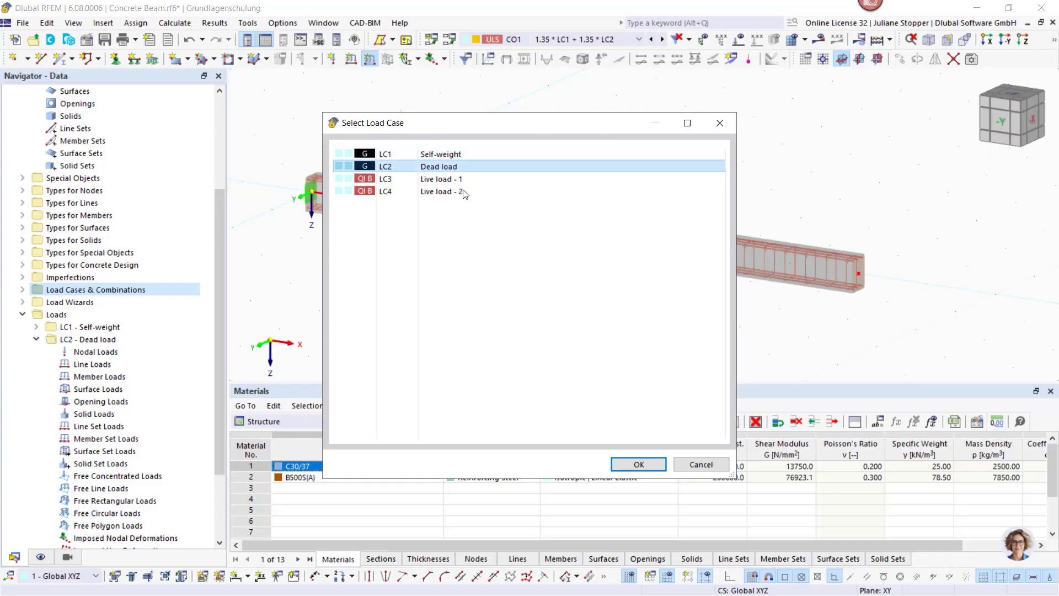
pyautogui.click(634, 464)
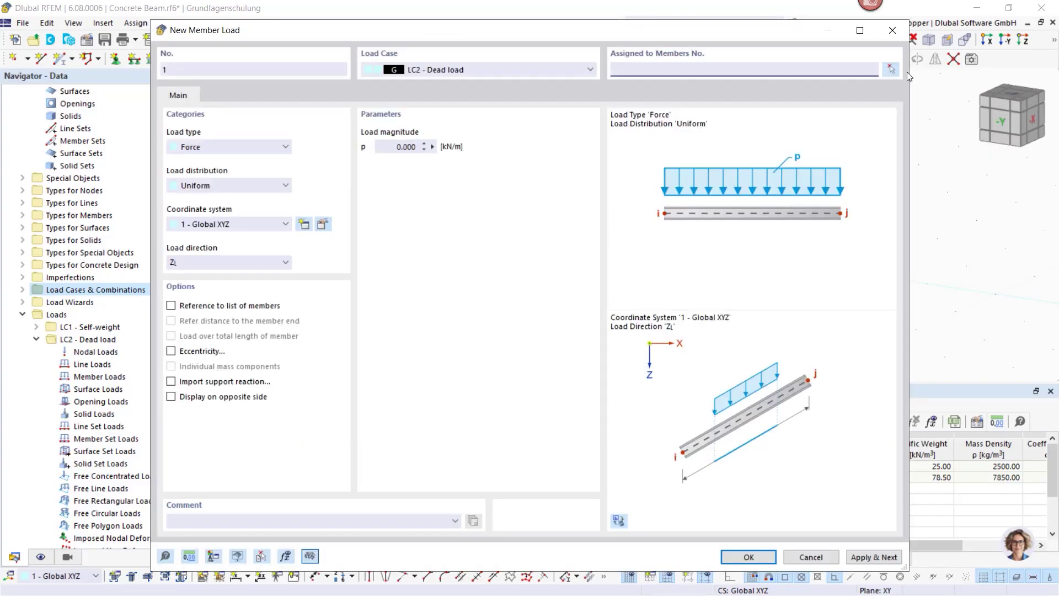
pyautogui.click(891, 69)
pyautogui.click(474, 220)
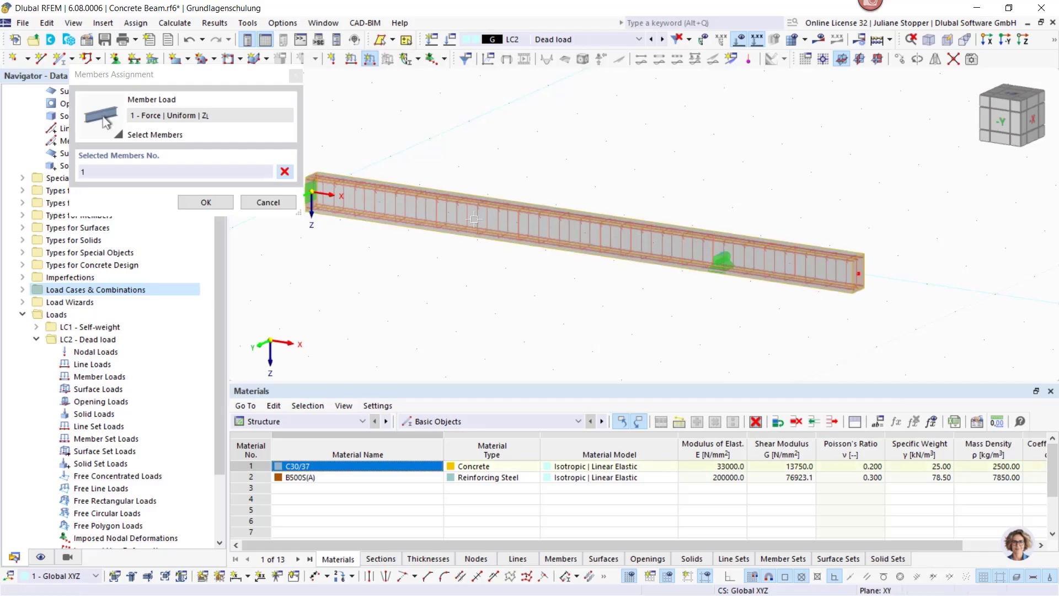
pyautogui.click(206, 201)
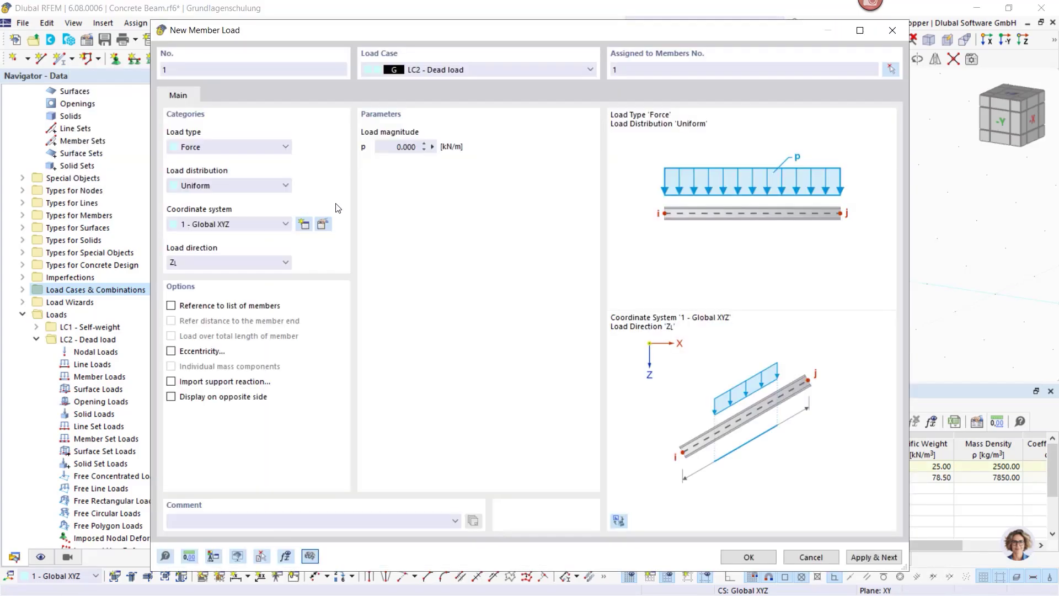
# Step: Set the uniform dead load to 1.5 kN/m in global Z on true length, apply it and check it on the beam
pyautogui.click(392, 149)
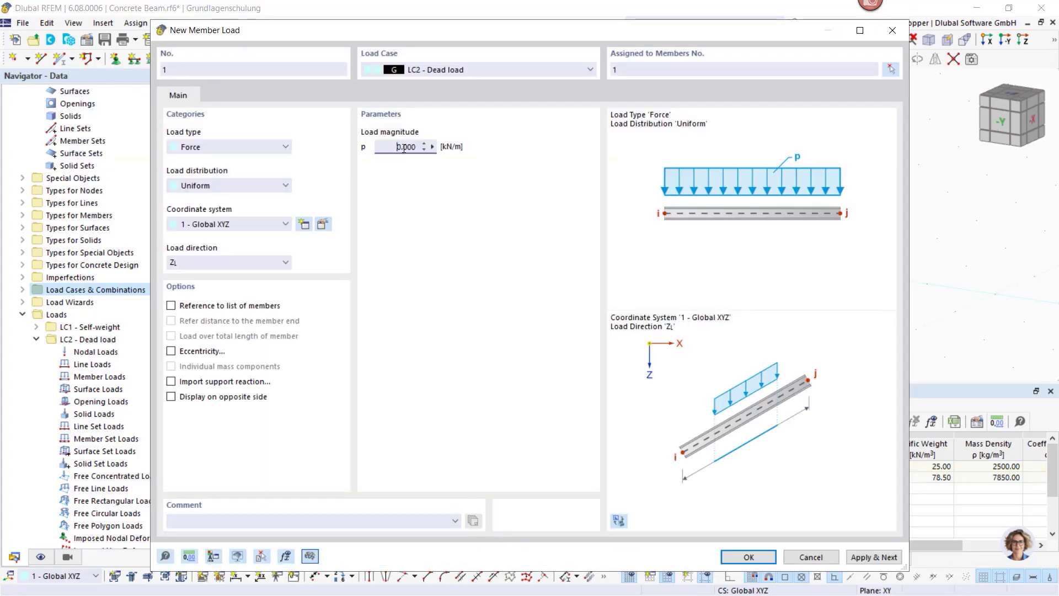
pyautogui.write('1.5')
pyautogui.click(220, 267)
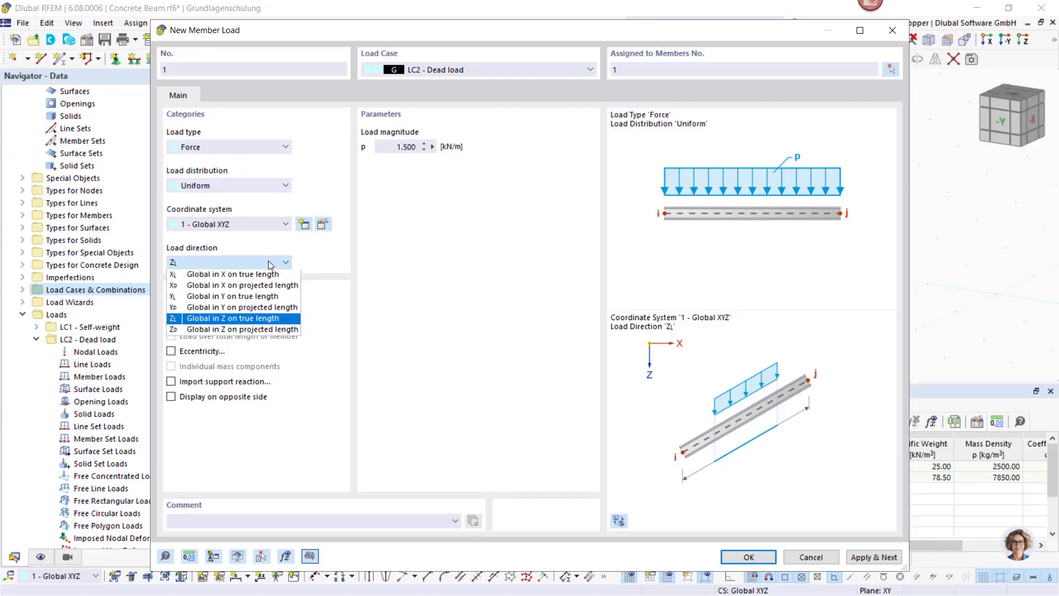
pyautogui.click(233, 262)
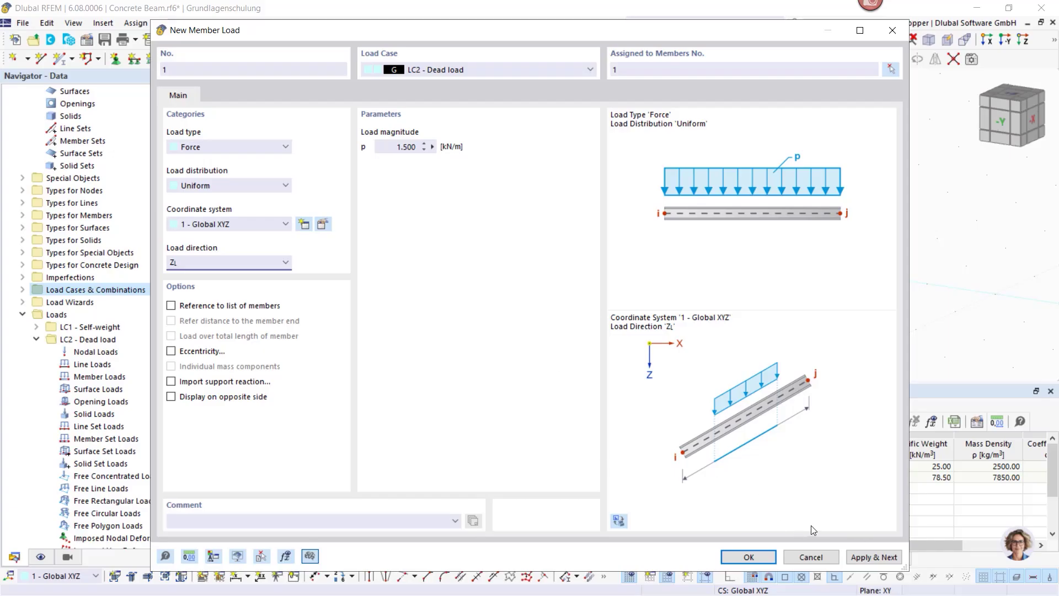
pyautogui.click(878, 557)
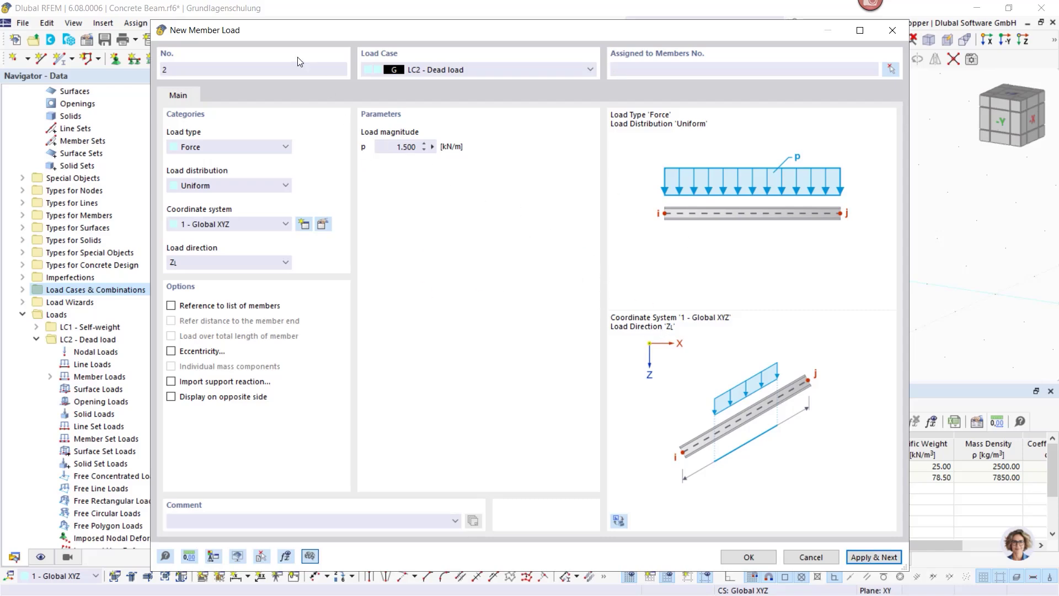
pyautogui.moveTo(353, 38); pyautogui.dragTo(439, 256)
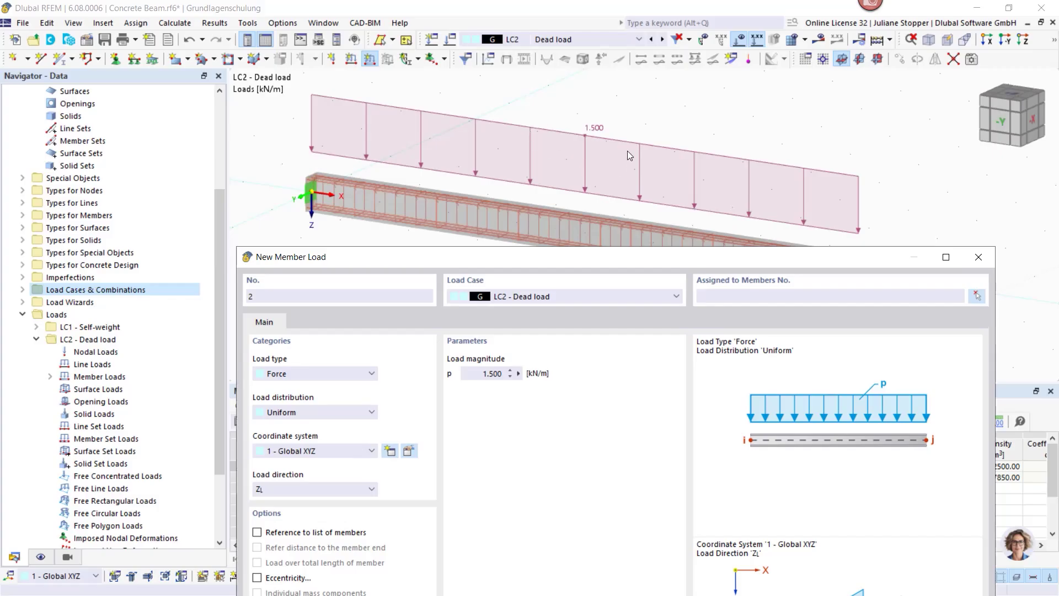
pyautogui.moveTo(564, 259); pyautogui.dragTo(537, 64)
# Step: Assign the next member load to load case LC3 - Live load - 1 and to member 1
pyautogui.click(560, 106)
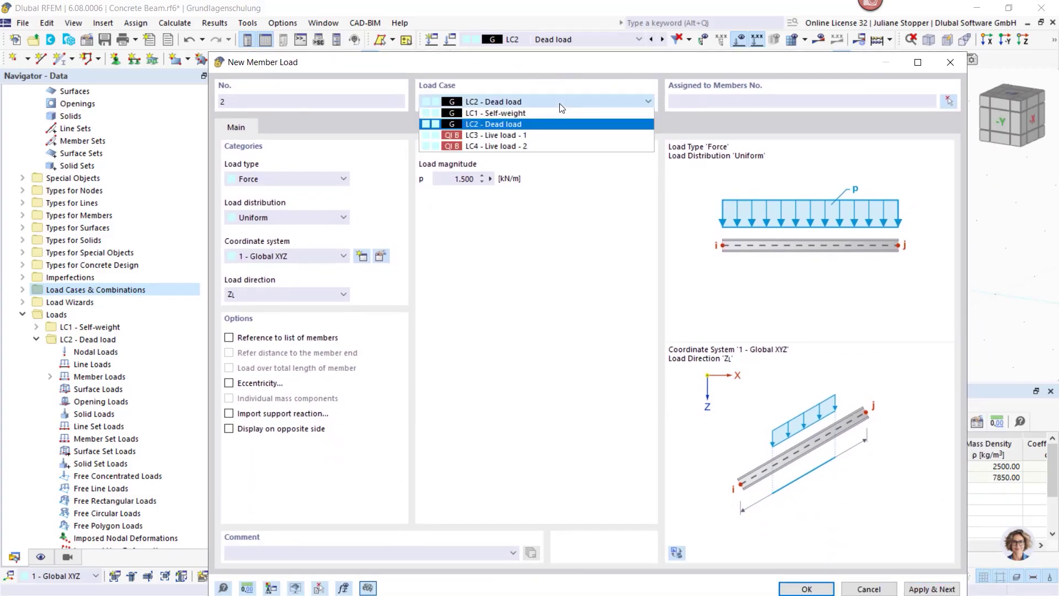
pyautogui.click(532, 135)
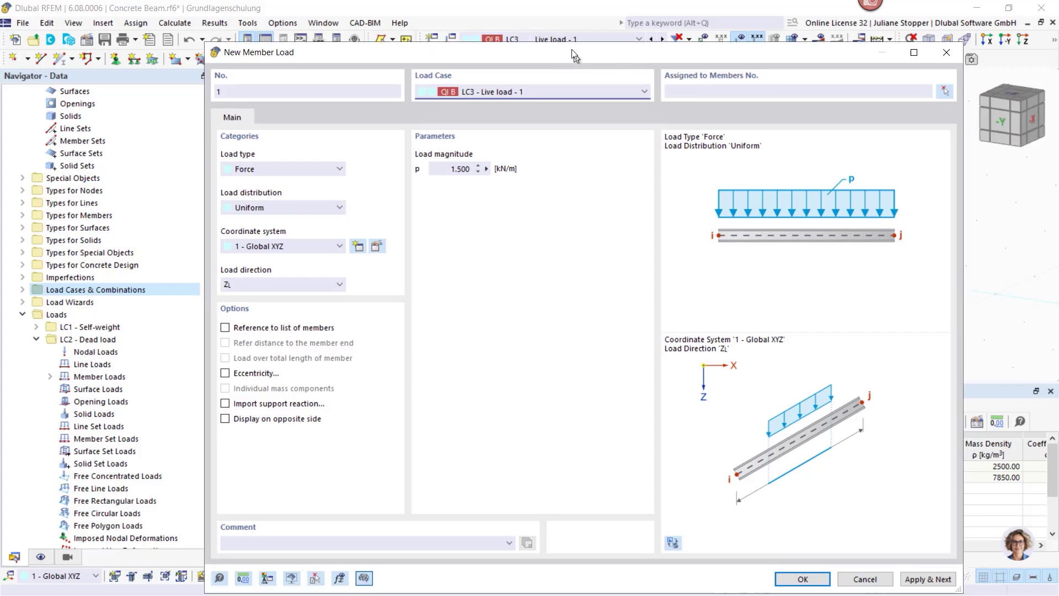
pyautogui.click(682, 81)
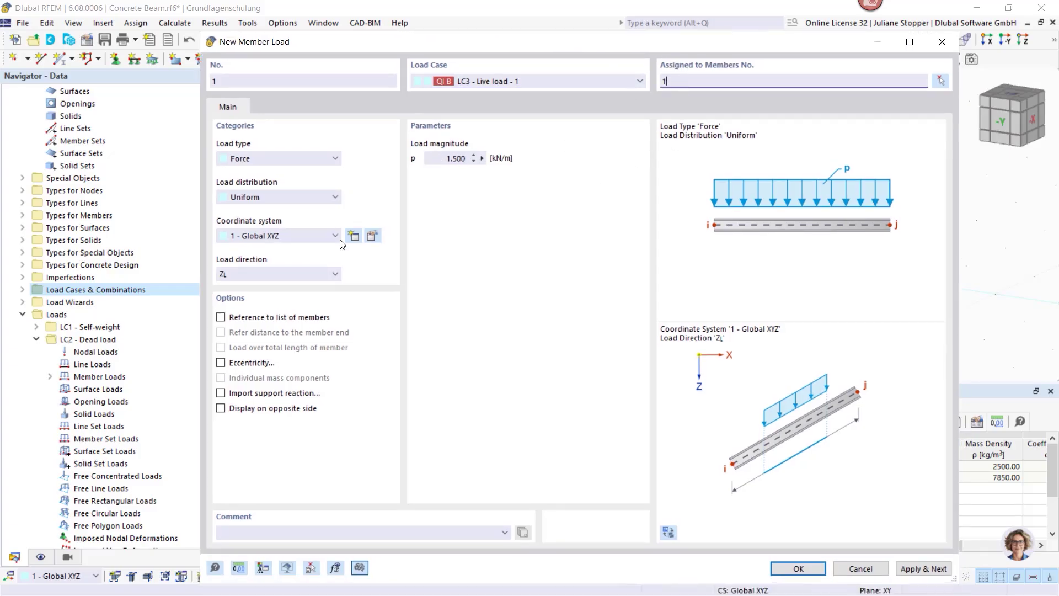
# Step: Make the live load distribution trapezoidal with both magnitudes p1 and p2 set to 20 kN/m
pyautogui.click(289, 198)
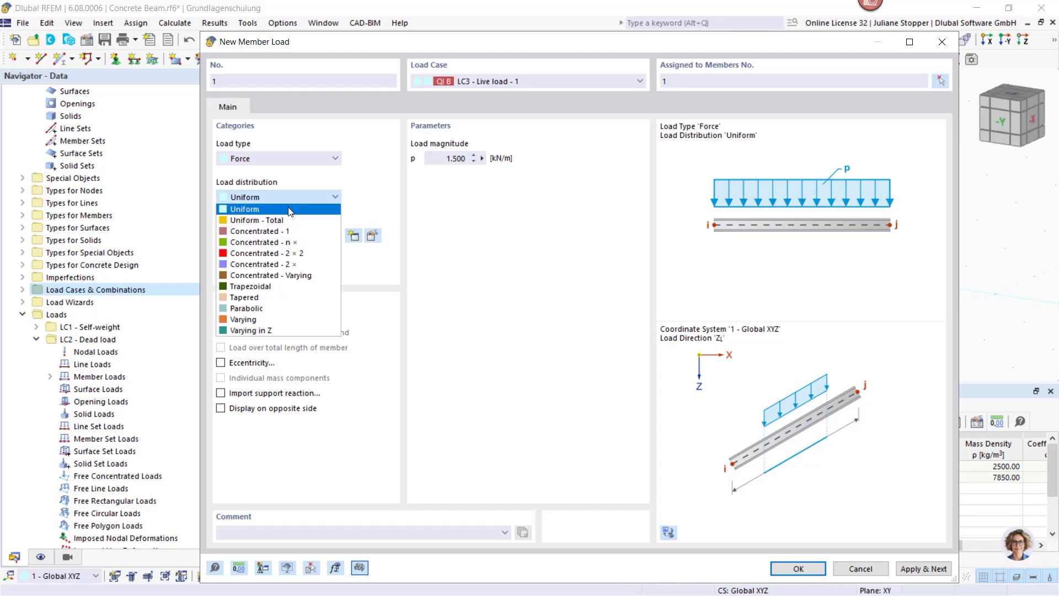
pyautogui.click(267, 287)
pyautogui.moveTo(441, 157); pyautogui.dragTo(485, 159)
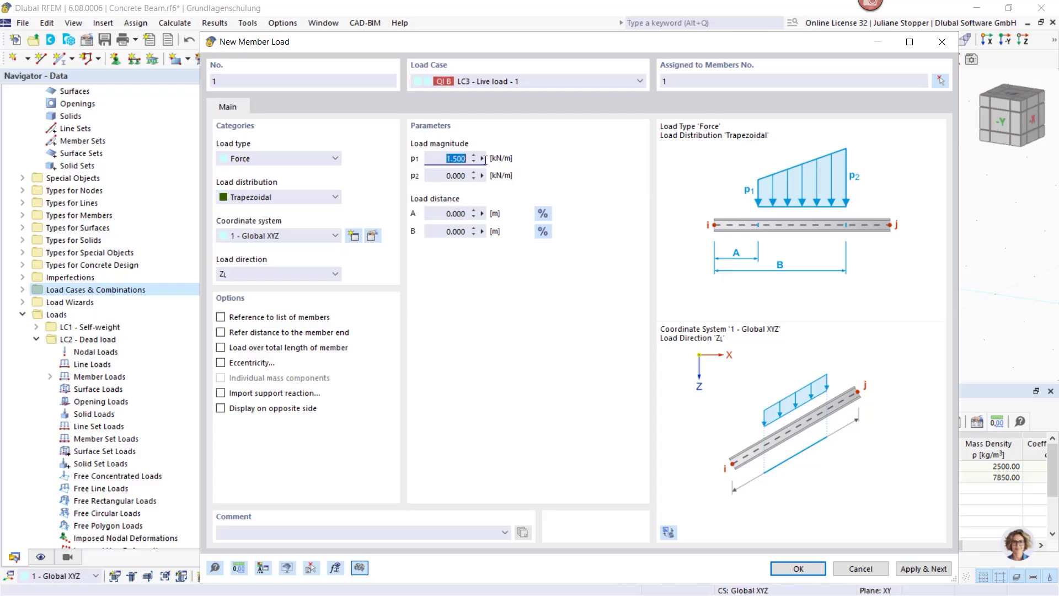
pyautogui.write('20')
pyautogui.click(454, 176)
pyautogui.write('20')
pyautogui.click(436, 157)
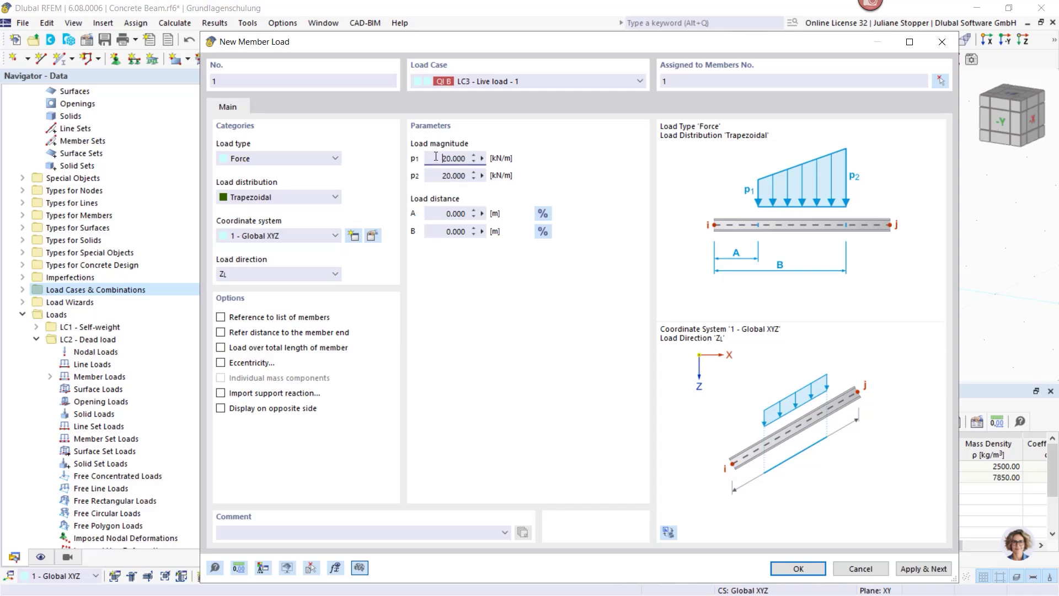
# Step: Set load distance B to 6 m with A at 0 m, apply the live load and check it on the beam
pyautogui.click(435, 213)
pyautogui.moveTo(441, 233); pyautogui.dragTo(469, 235)
pyautogui.write('6')
pyautogui.click(932, 571)
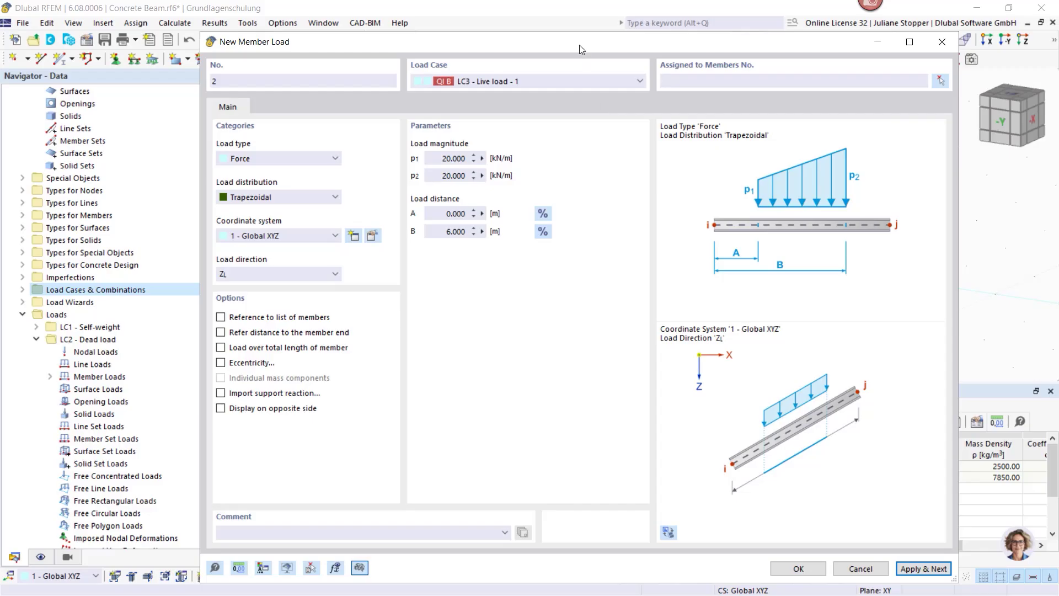
pyautogui.moveTo(579, 44); pyautogui.dragTo(616, 316)
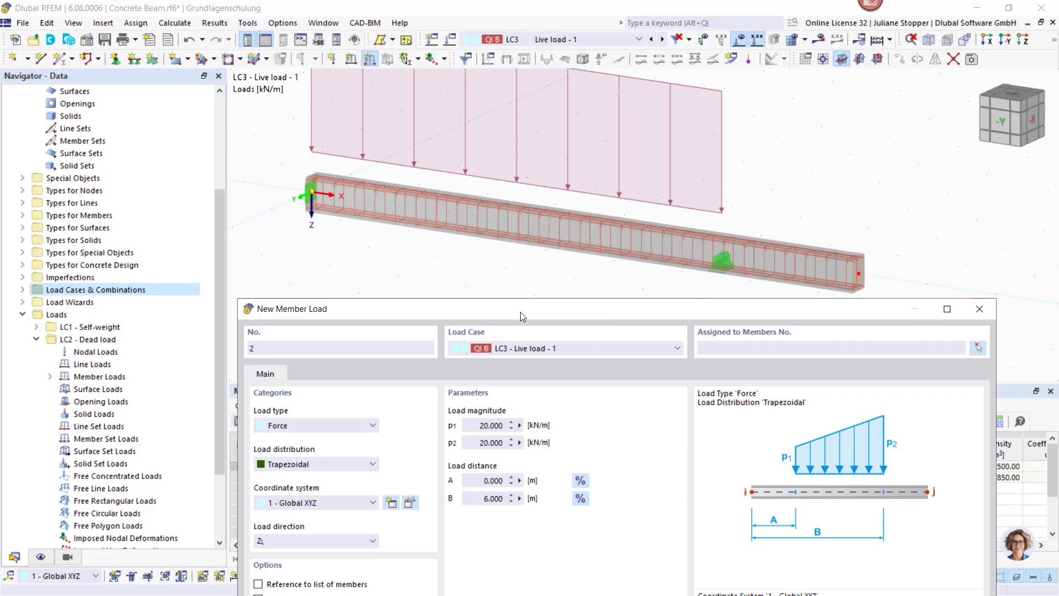
pyautogui.moveTo(523, 313); pyautogui.dragTo(514, 68)
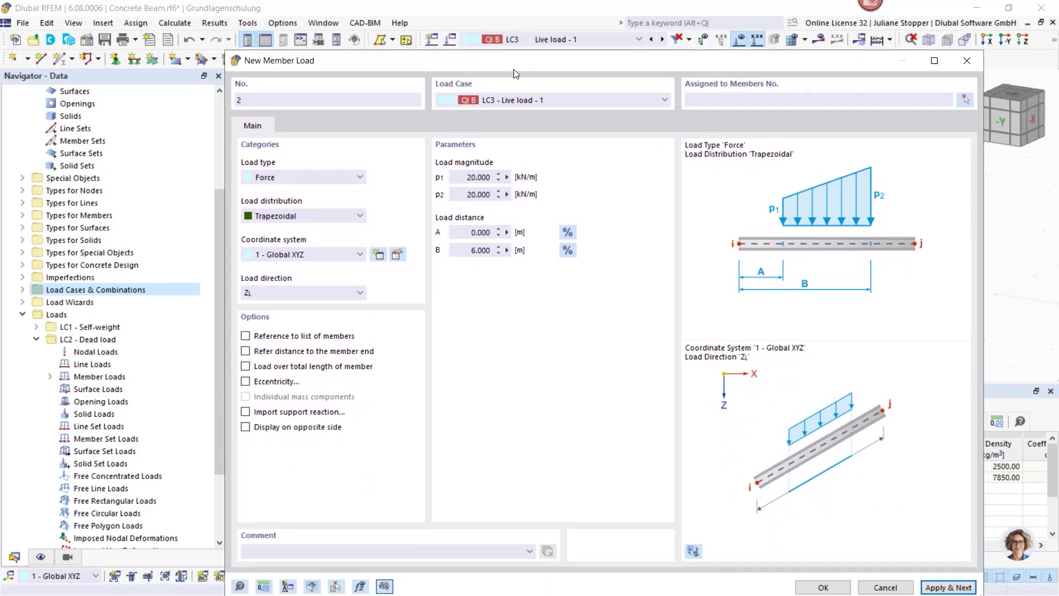
# Step: Assign the next member load to load case LC4 - Live load - 2 and to member 1
pyautogui.click(565, 100)
pyautogui.click(524, 146)
pyautogui.click(713, 102)
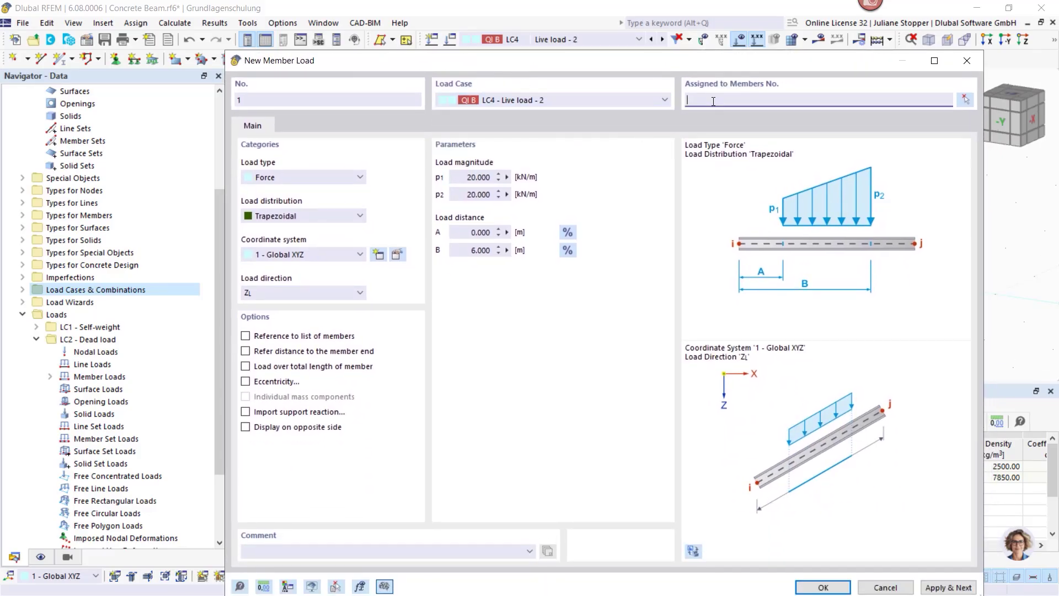
# Step: Set the live load's distance A to 6 m and distance B to 8 m, and apply the load to the beam
pyautogui.click(466, 233)
pyautogui.write('6')
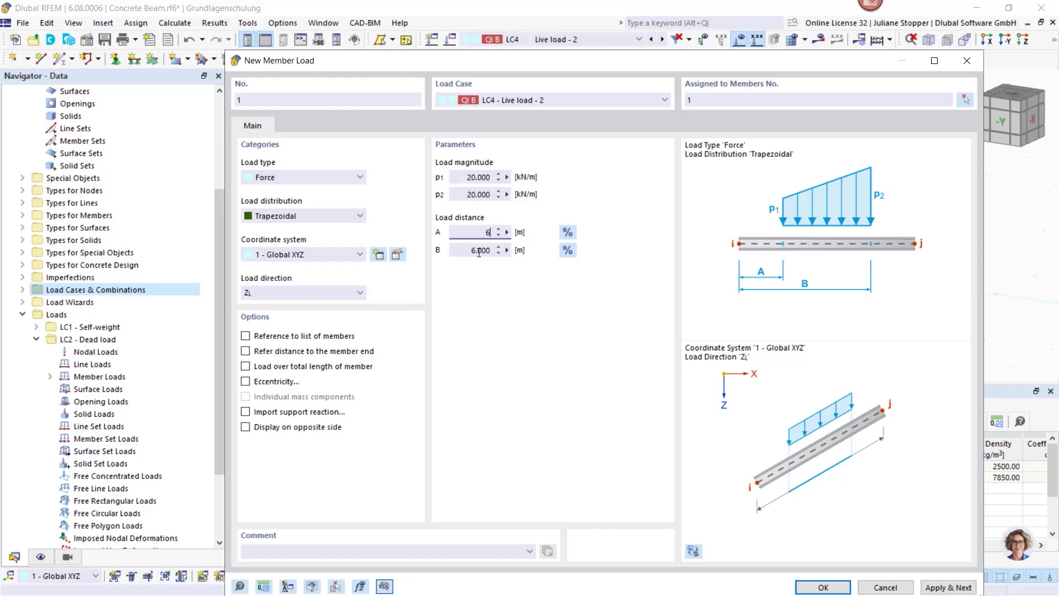
pyautogui.click(479, 251)
pyautogui.write('8')
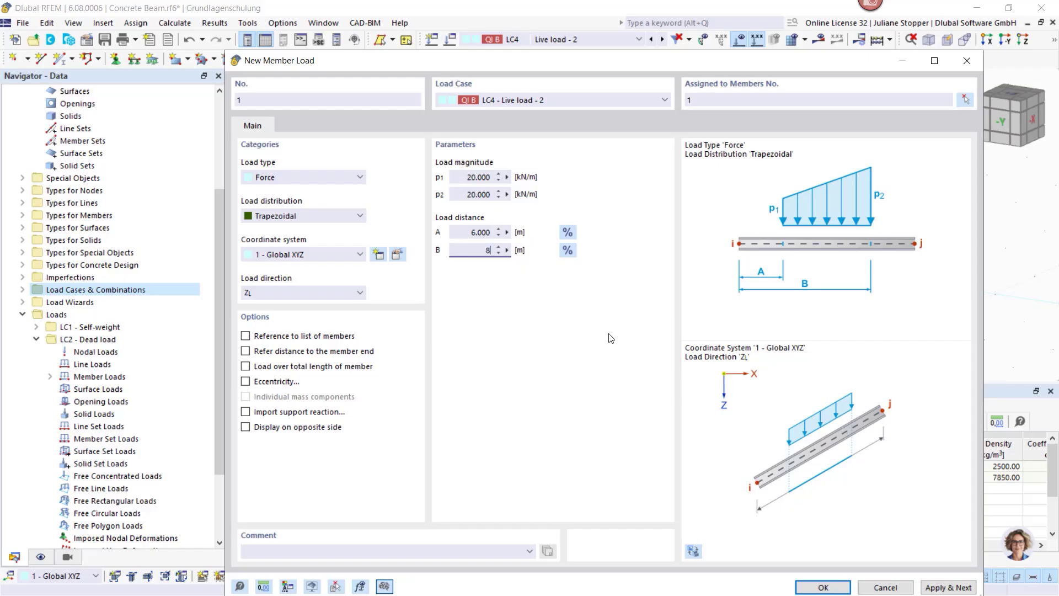
pyautogui.click(821, 587)
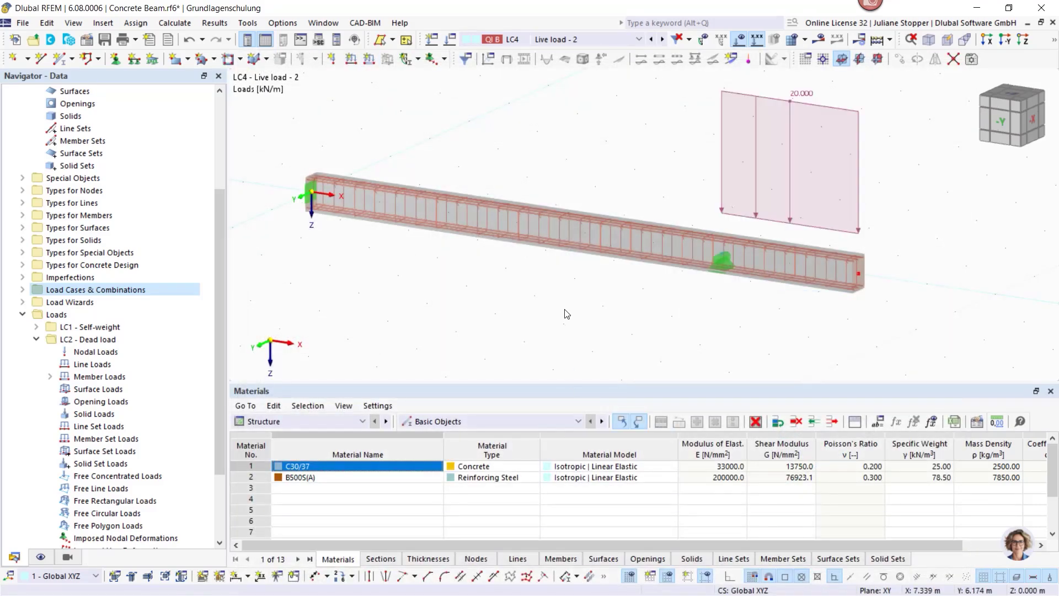
# Step: Review the loads on the beam case by case, from LC4 back to LC1 - Self-weight
pyautogui.click(593, 38)
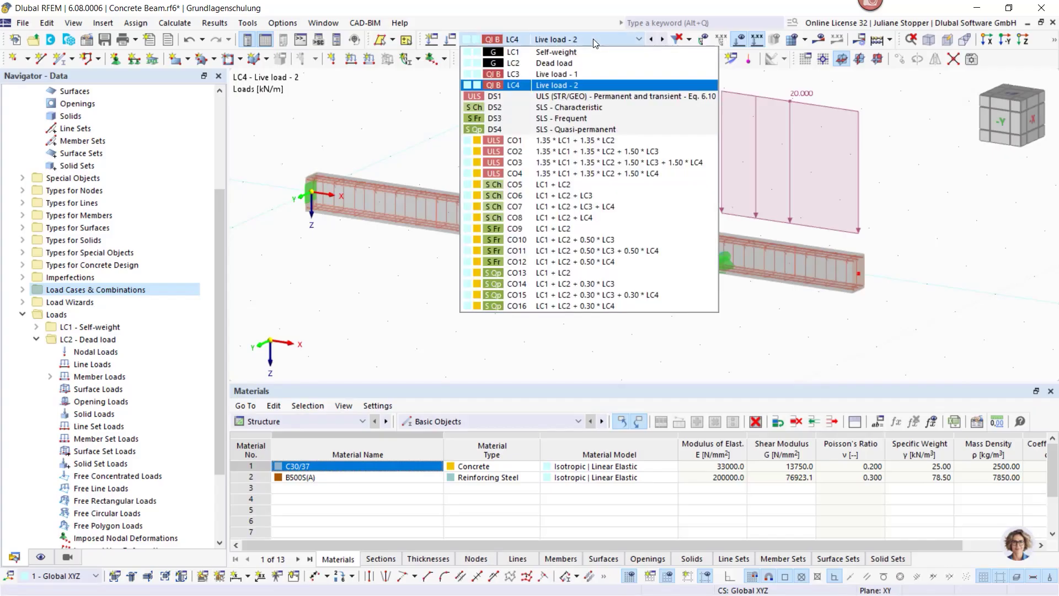
pyautogui.click(594, 39)
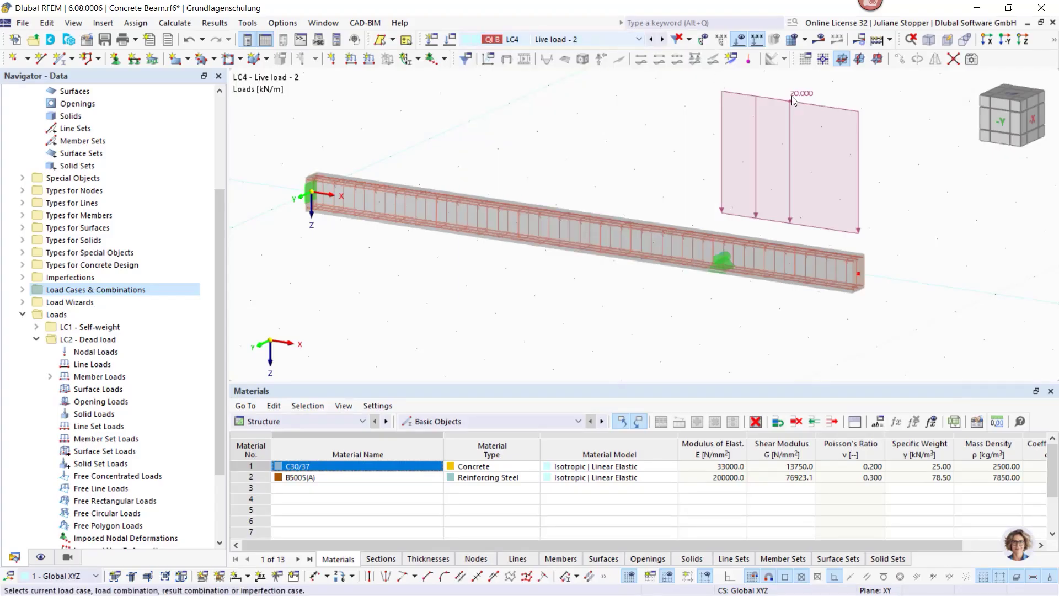
pyautogui.click(652, 40)
pyautogui.click(652, 40)
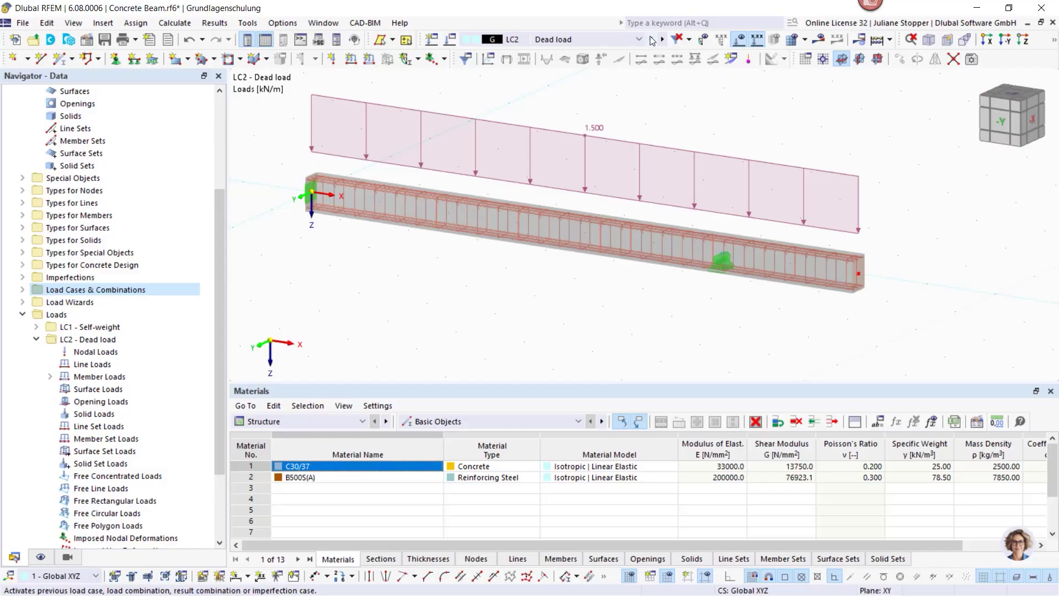
pyautogui.click(652, 40)
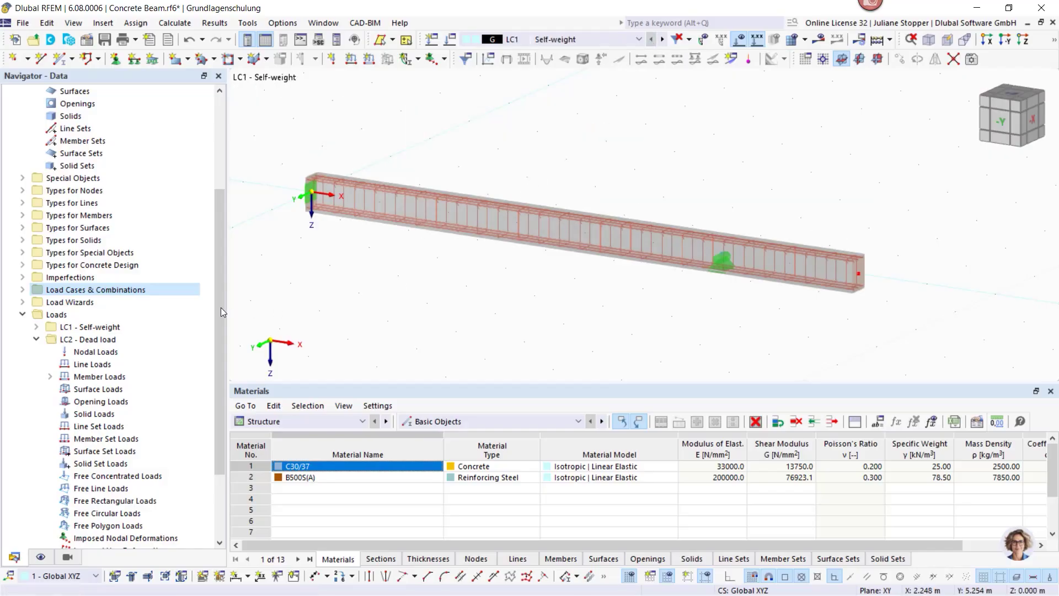
# Step: Turn on the display of the self-weight load in the model view and return to the model data tree
pyautogui.click(36, 339)
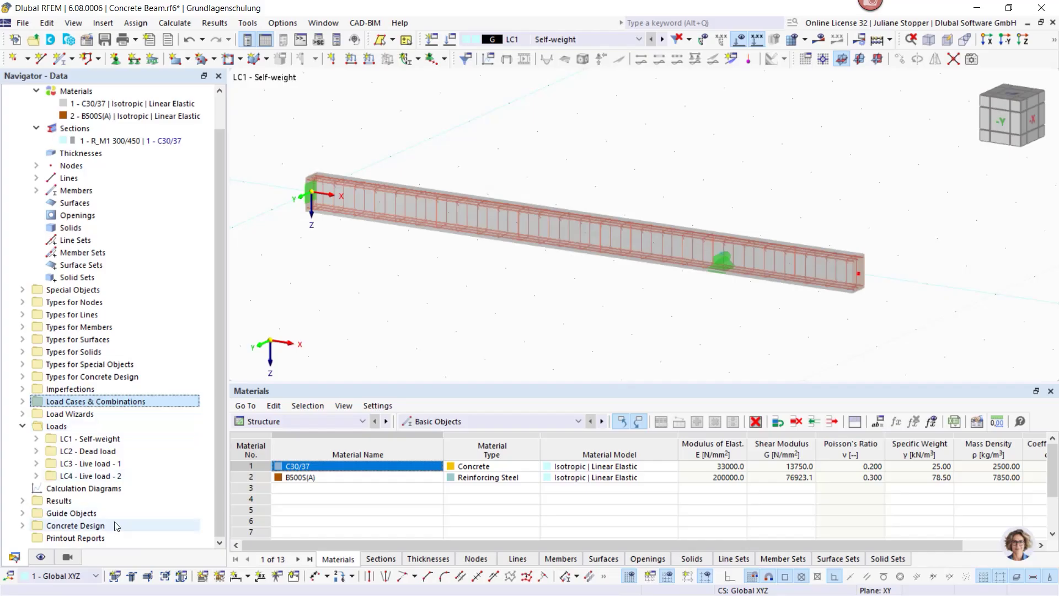
pyautogui.click(41, 556)
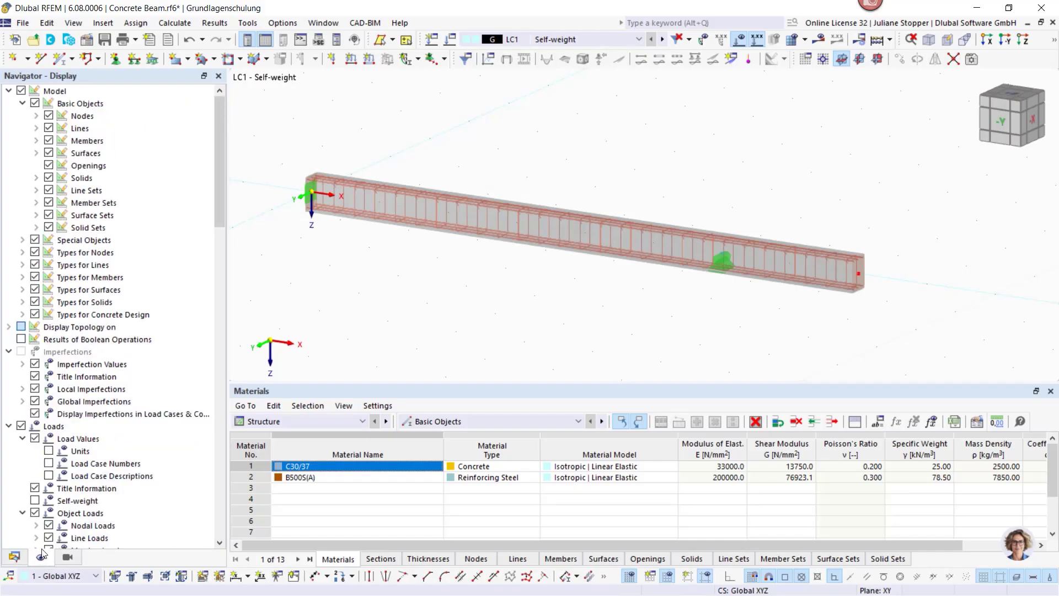
pyautogui.click(10, 92)
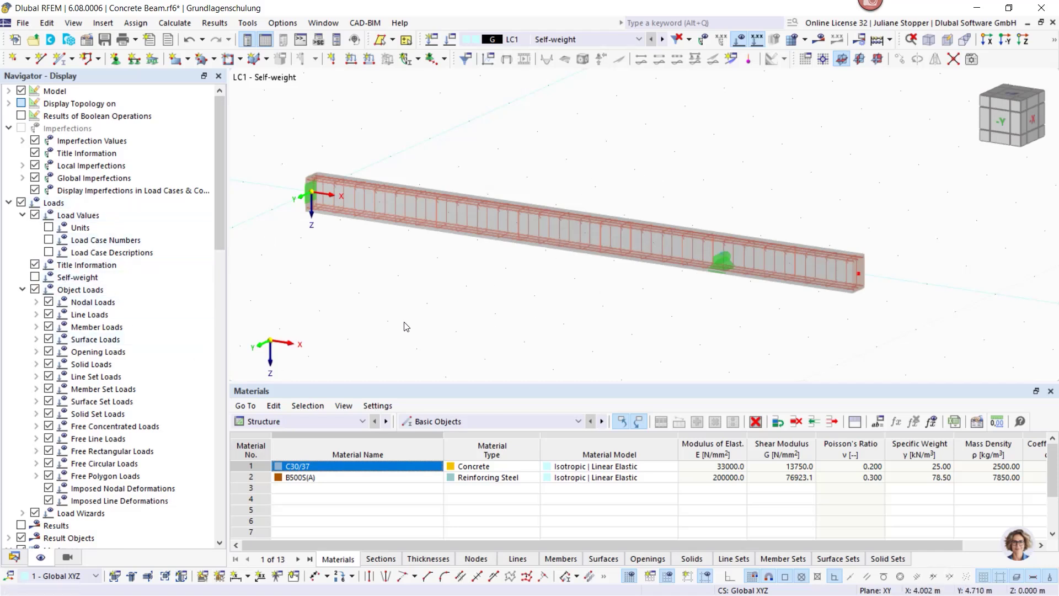
pyautogui.click(35, 277)
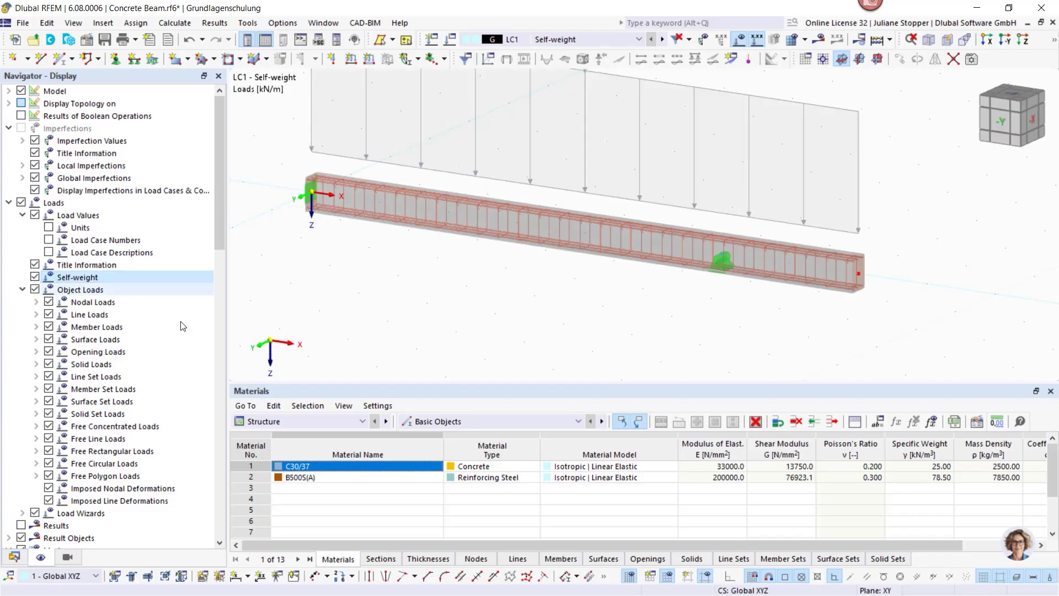
pyautogui.scroll(-2, 486, 335)
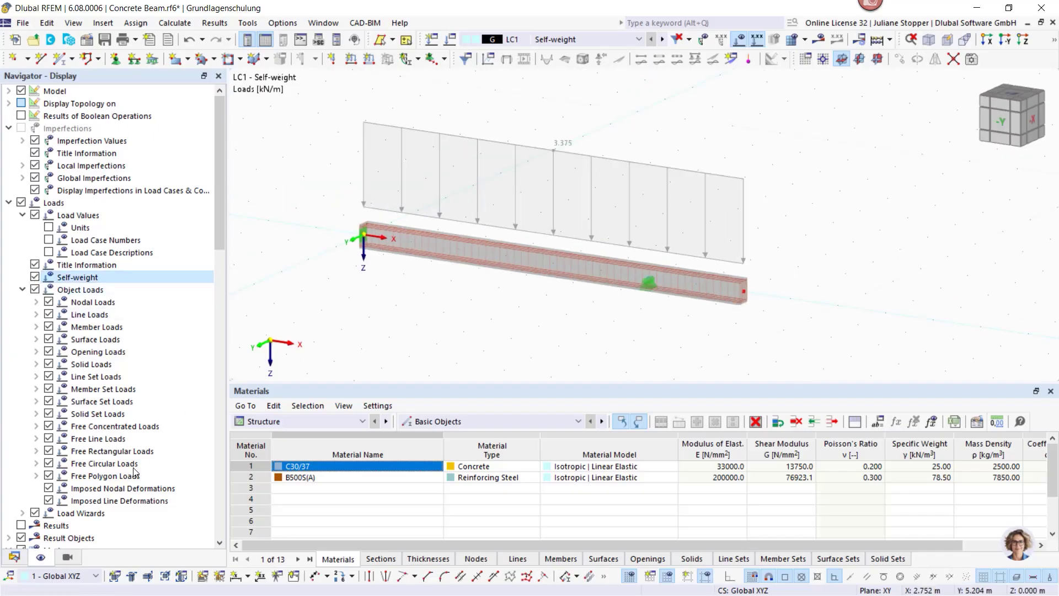
pyautogui.click(13, 556)
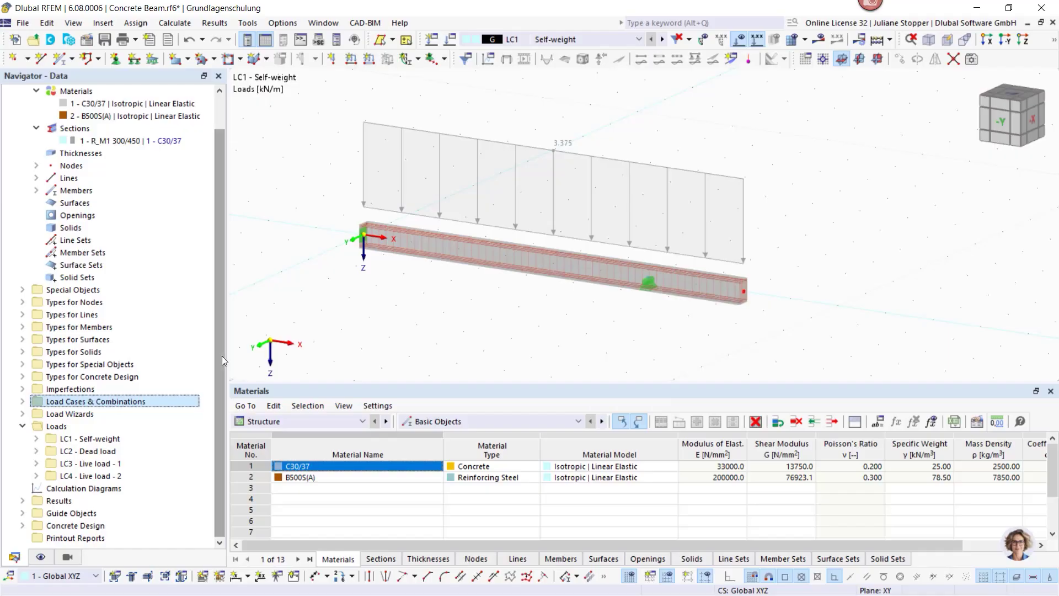
# Step: Examine the factored loads on the beam for load combinations CO3 through CO7
pyautogui.click(571, 40)
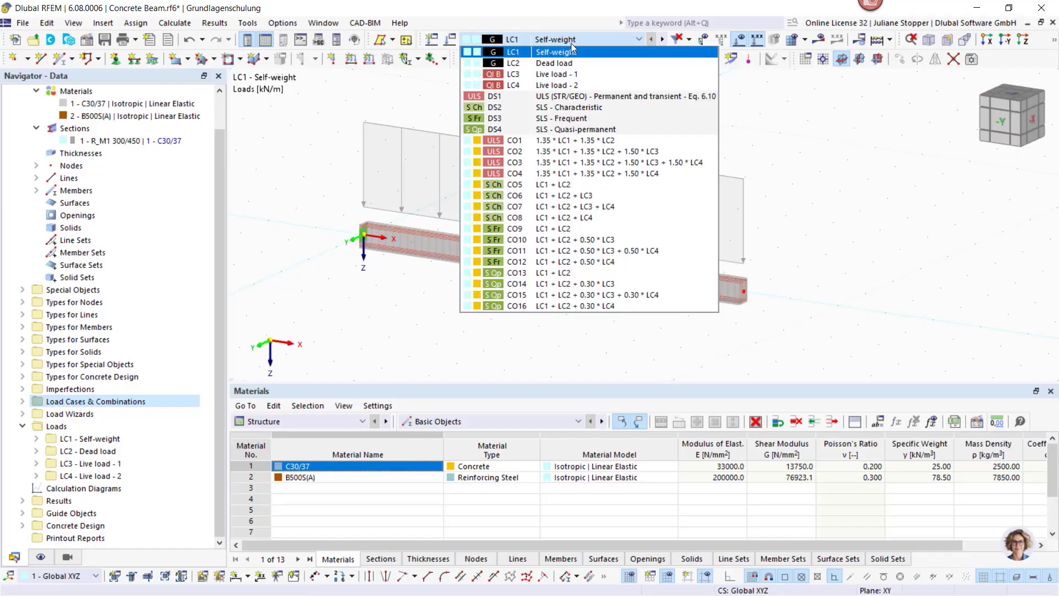
pyautogui.click(586, 163)
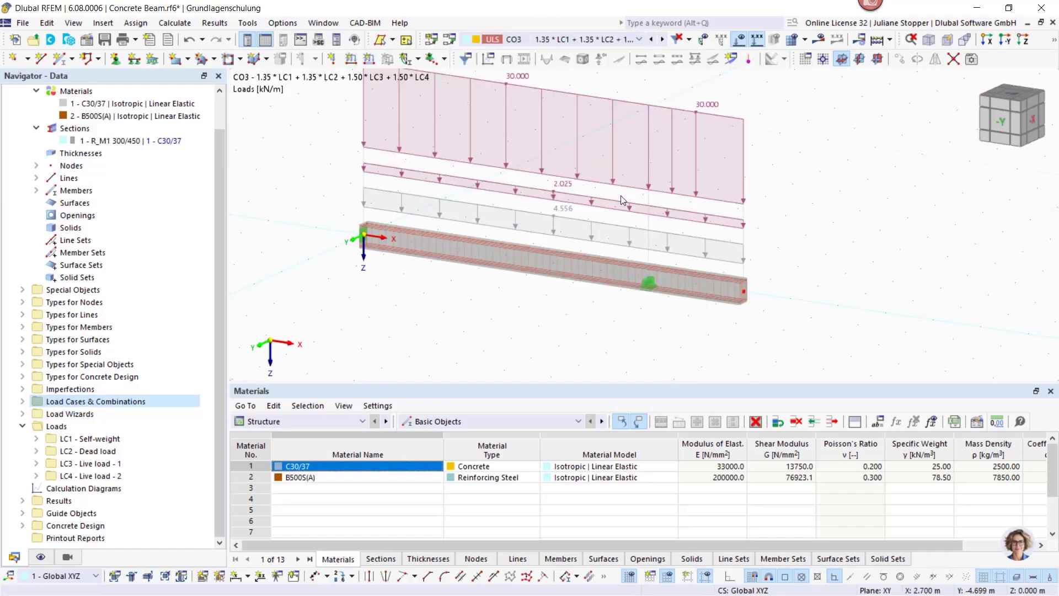
pyautogui.moveTo(554, 197); pyautogui.dragTo(572, 217, button='middle')
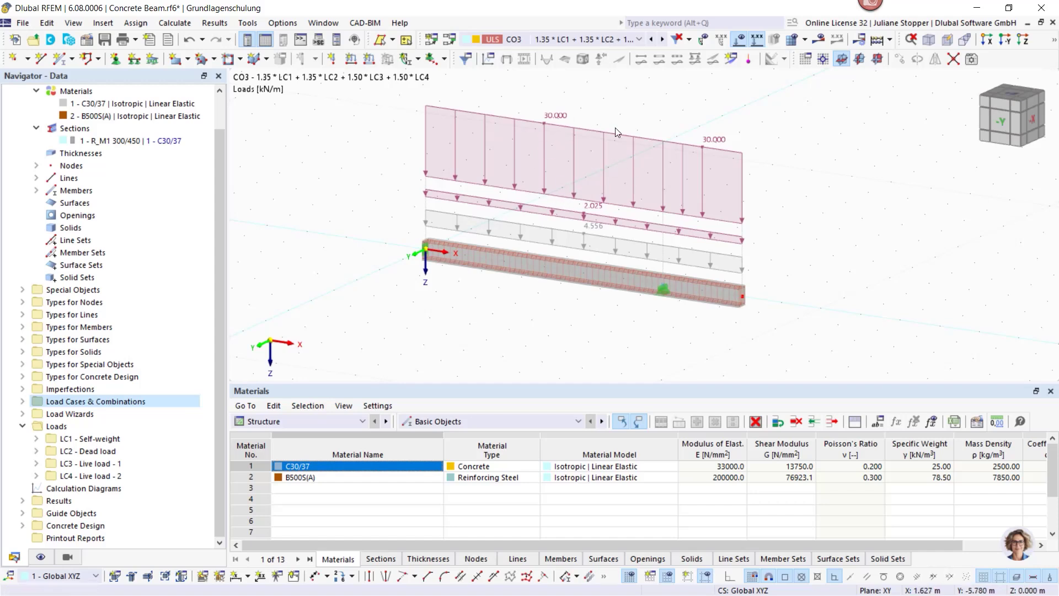
pyautogui.click(662, 39)
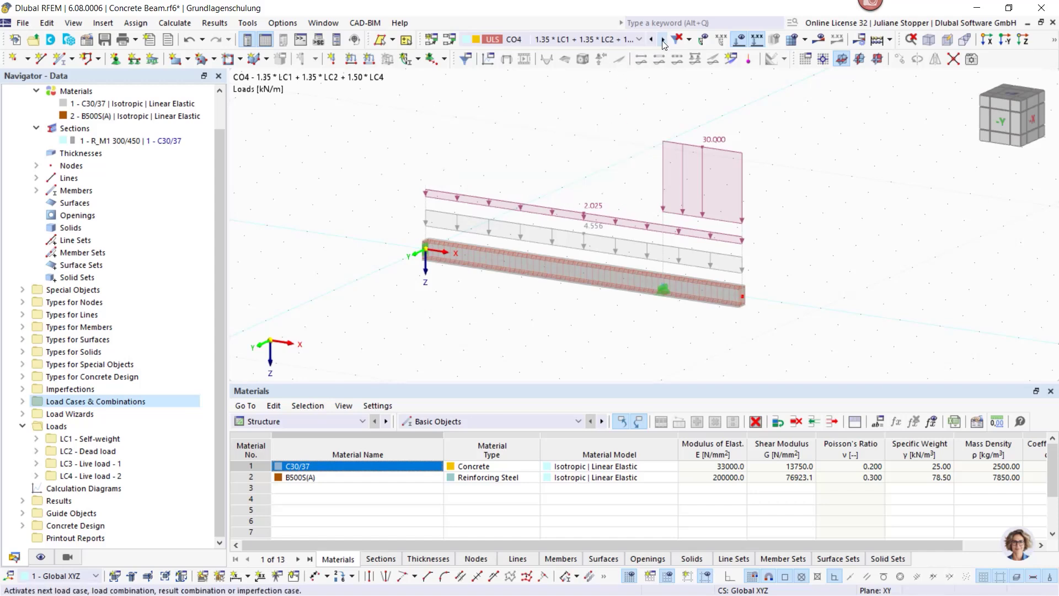
pyautogui.click(662, 39)
pyautogui.click(663, 39)
pyautogui.click(662, 39)
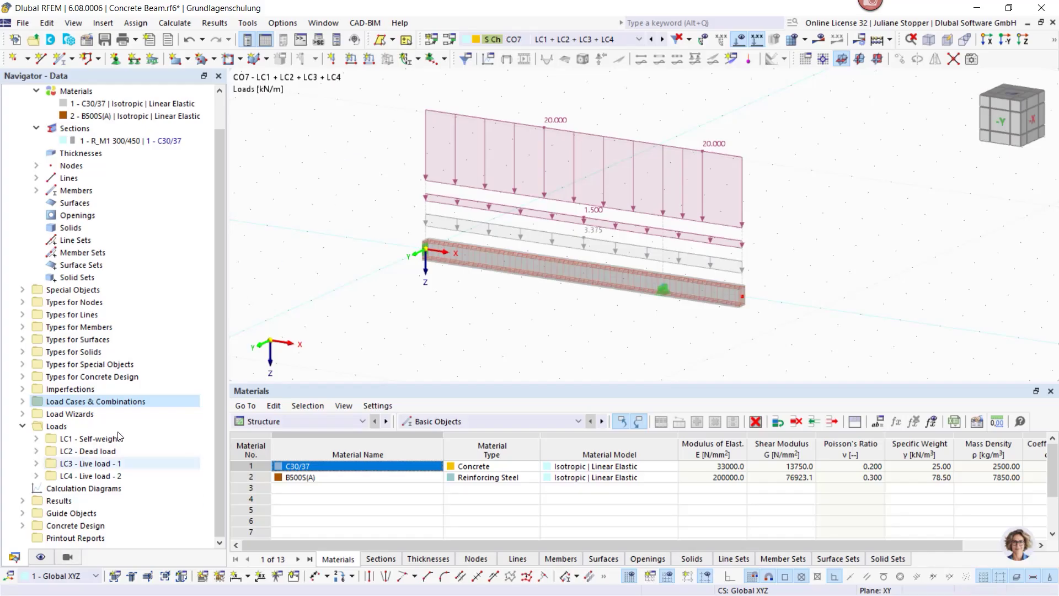
pyautogui.scroll(1, 222, 320)
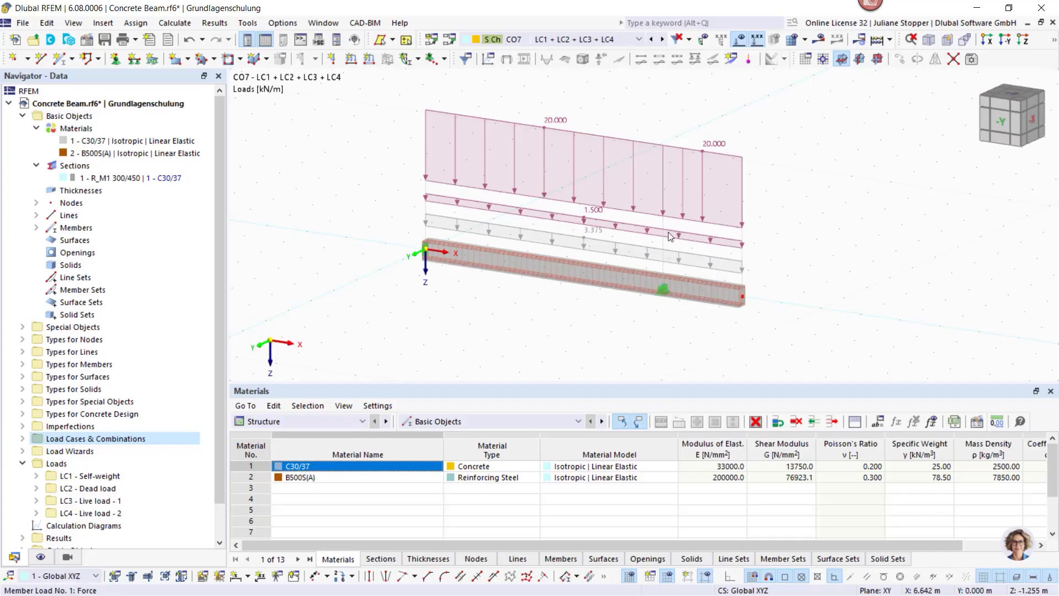
# Step: Open the beam member for editing and review its main settings and section assignment
pyautogui.doubleClick(570, 270)
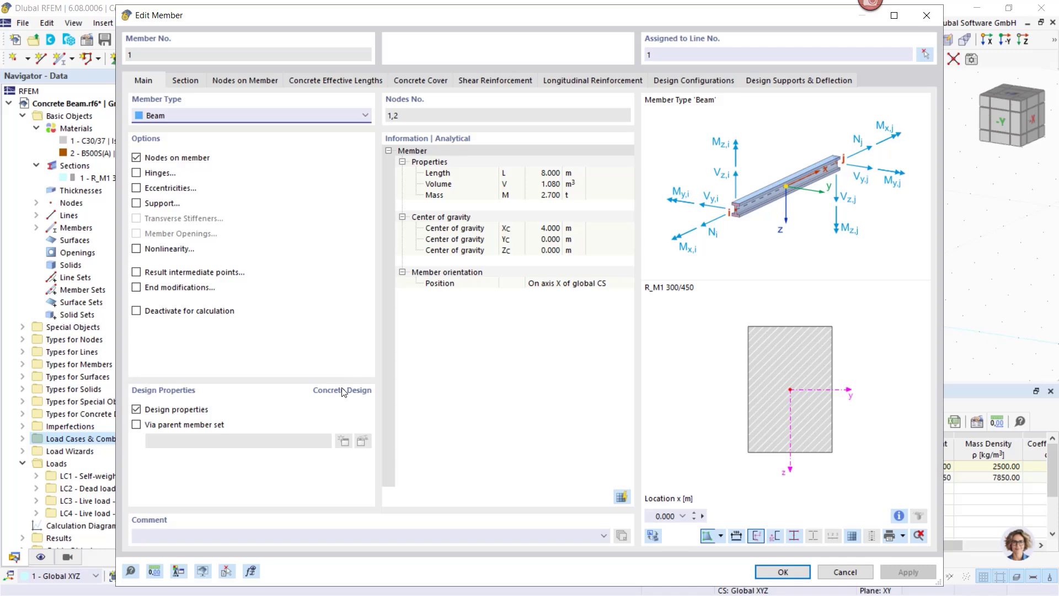
pyautogui.click(186, 80)
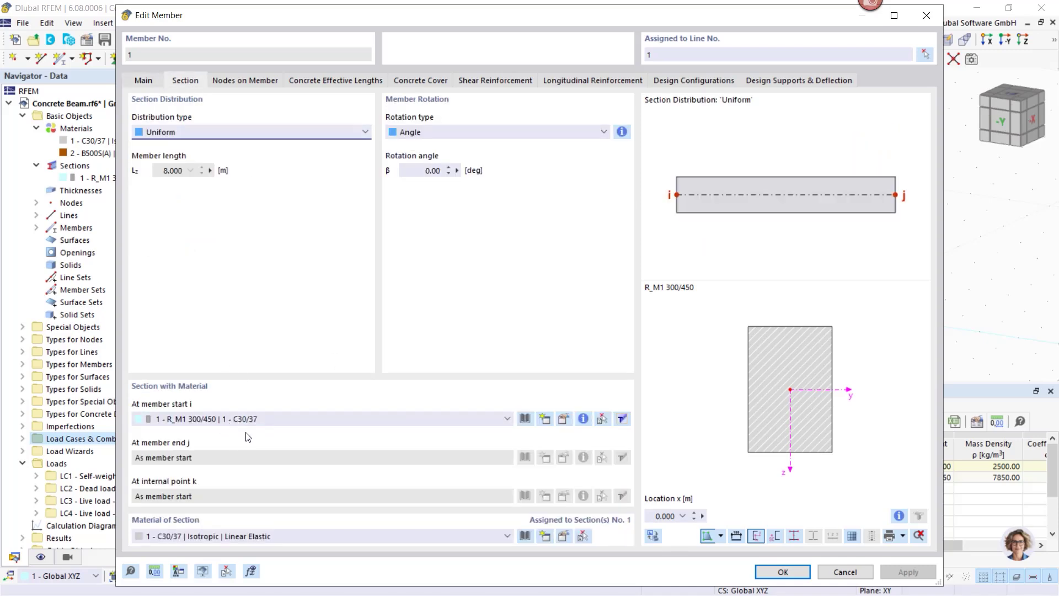
pyautogui.click(143, 80)
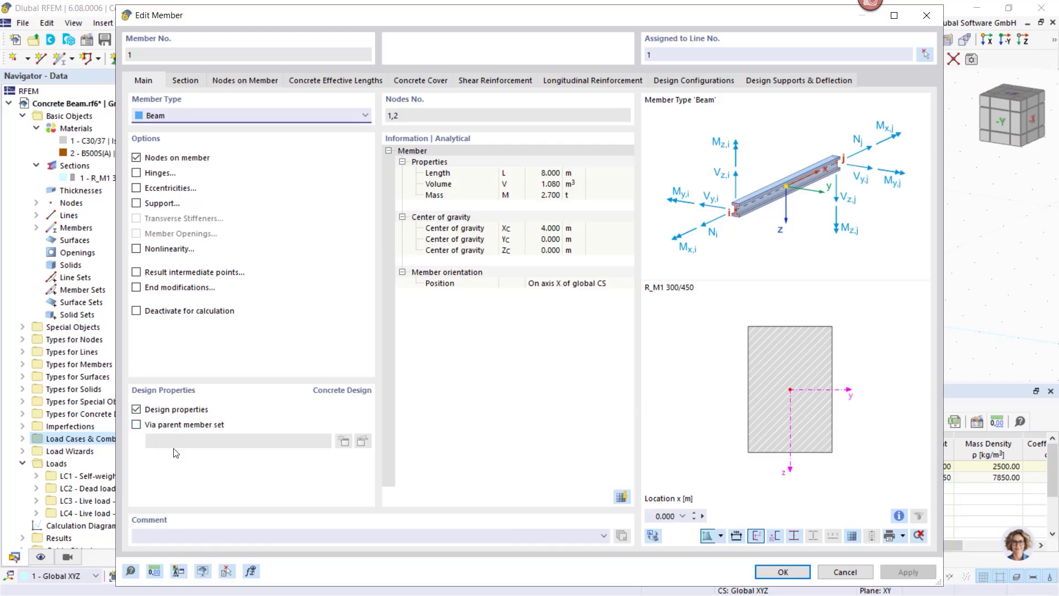
# Step: Switch the member's design properties off, try the eccentricities option, review the nodes on the member, and re-enable the design properties
pyautogui.click(135, 409)
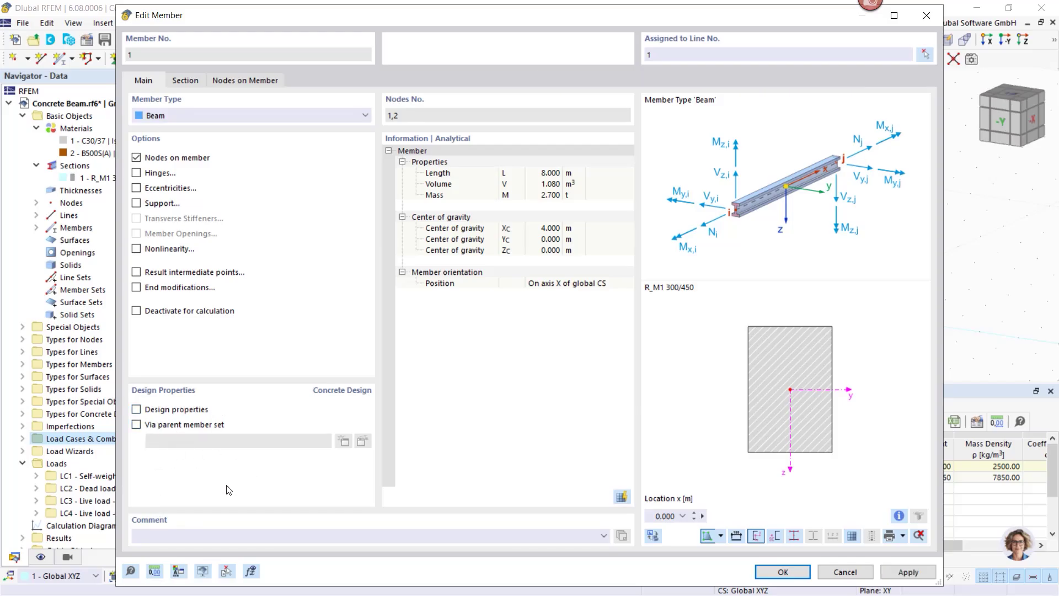
pyautogui.click(136, 187)
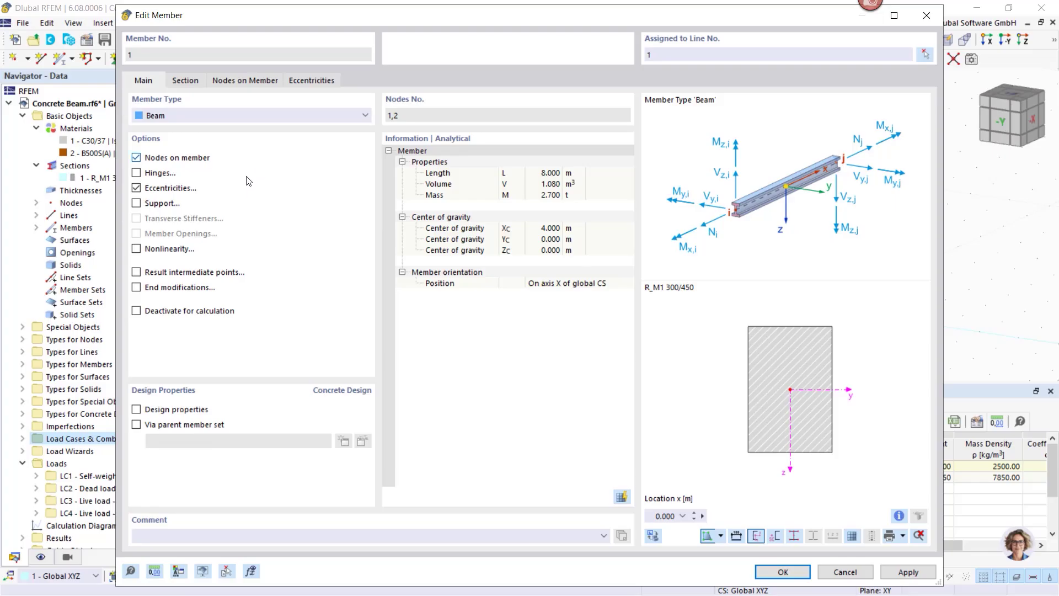
pyautogui.click(136, 188)
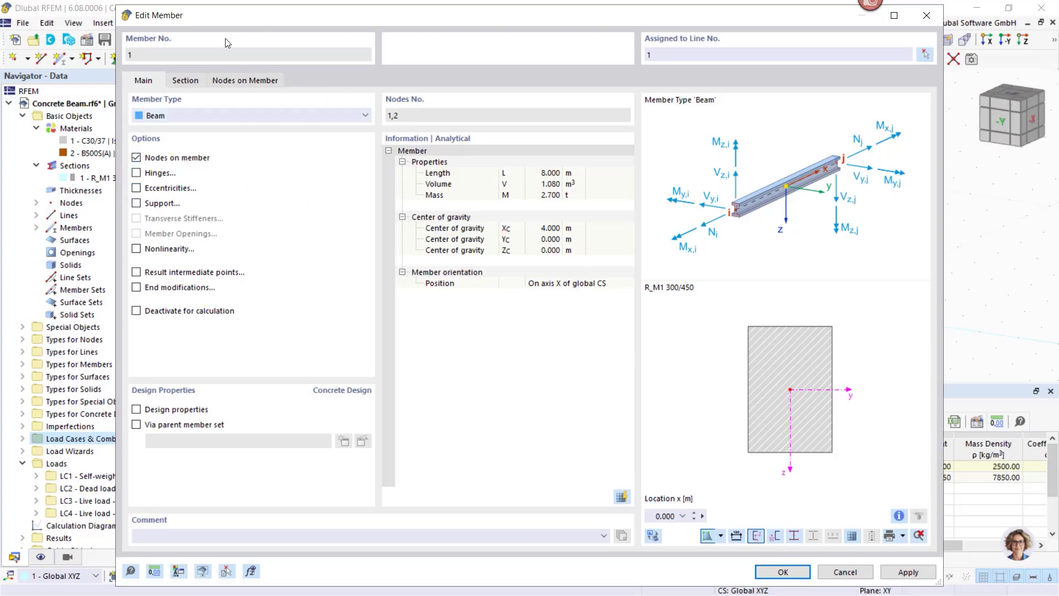
pyautogui.click(187, 81)
pyautogui.click(241, 84)
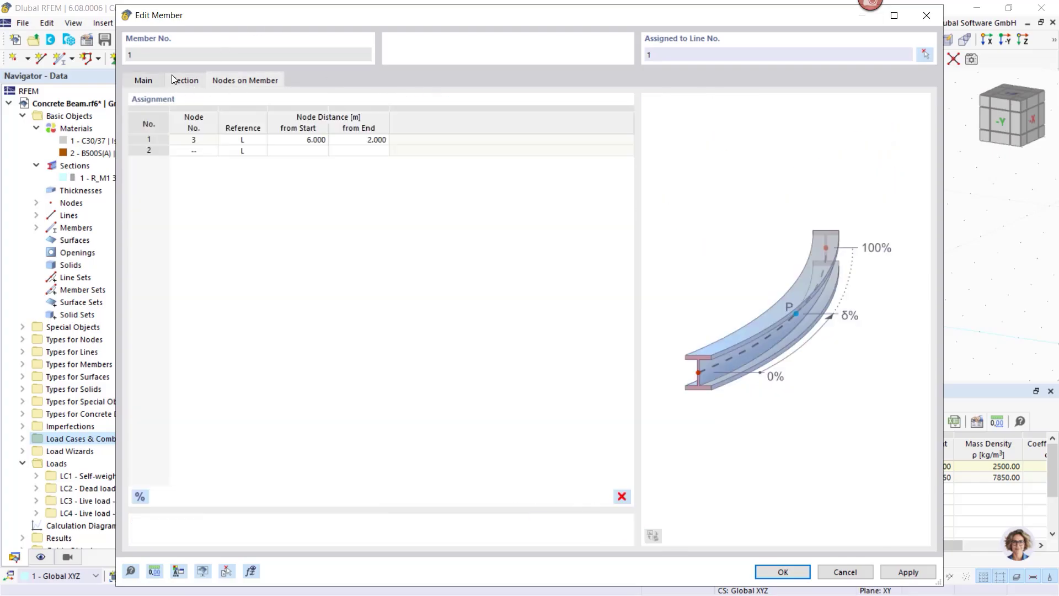
pyautogui.click(160, 85)
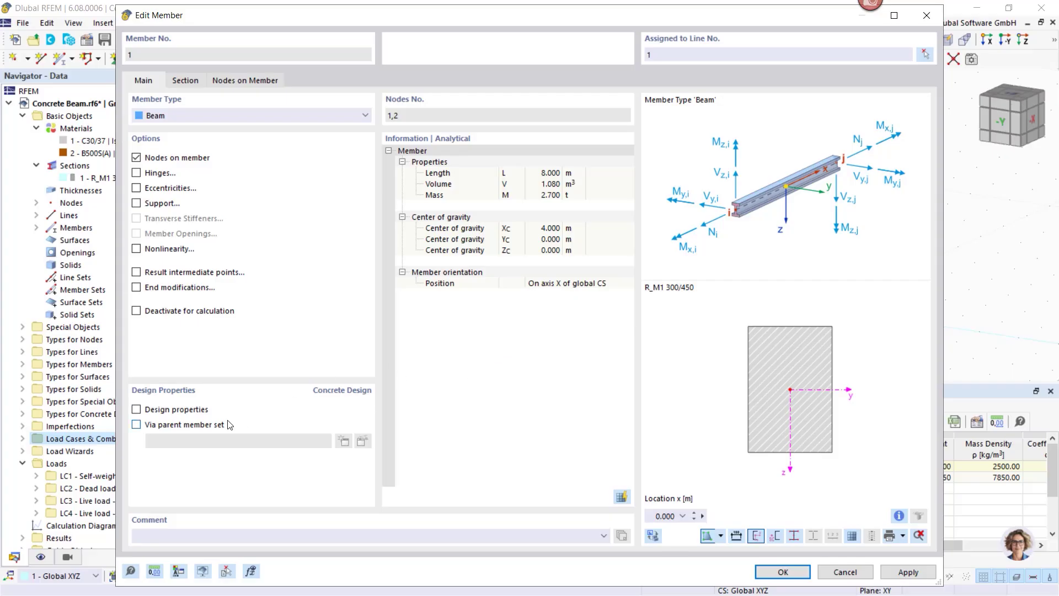
pyautogui.click(137, 411)
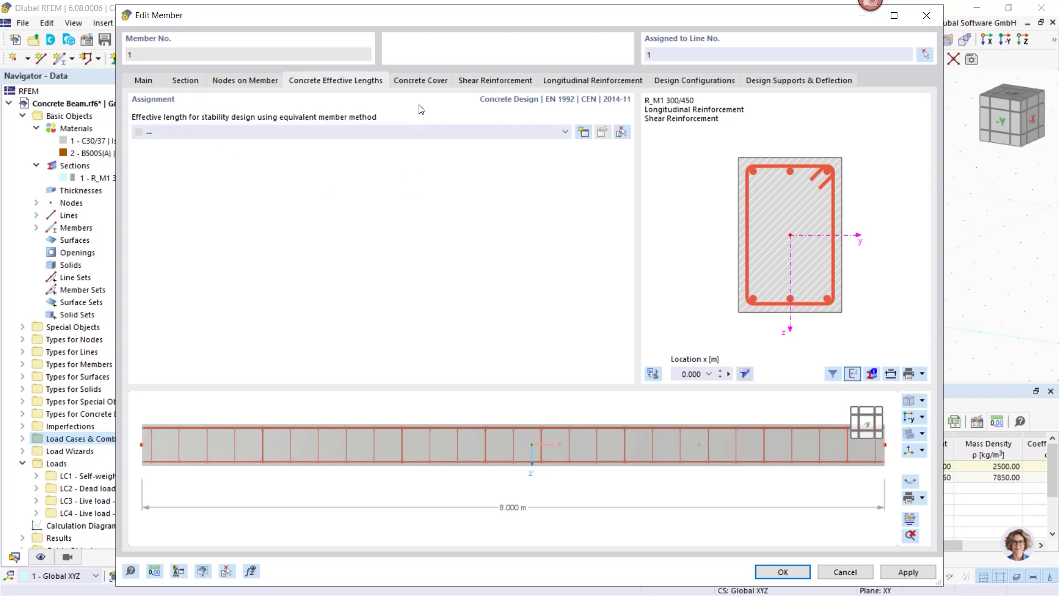
# Step: Review the member's concrete cover and the exposure classes and cover options of concrete durability XC1
pyautogui.click(421, 81)
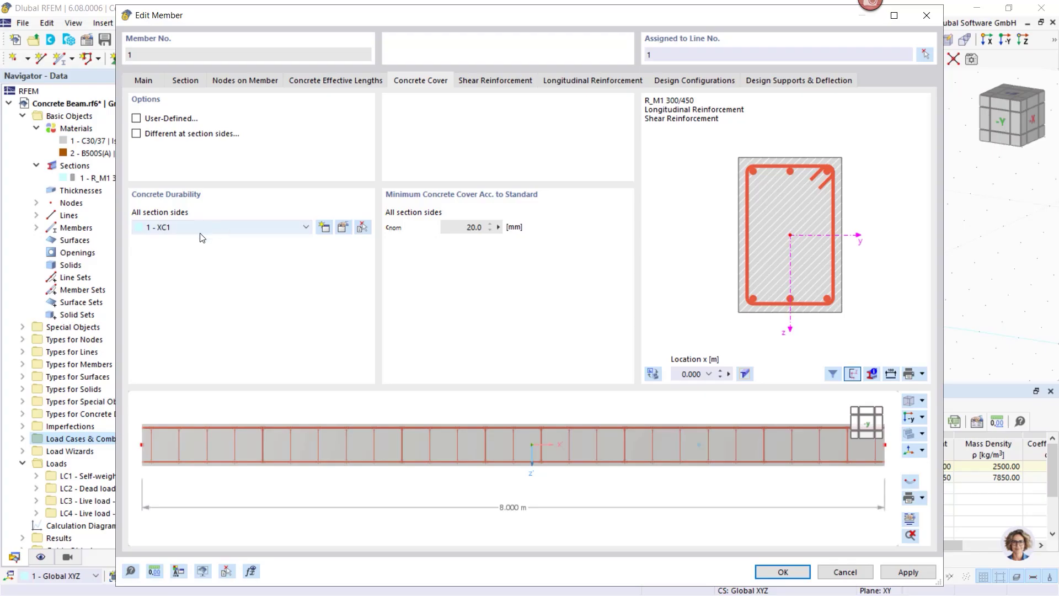
pyautogui.click(342, 228)
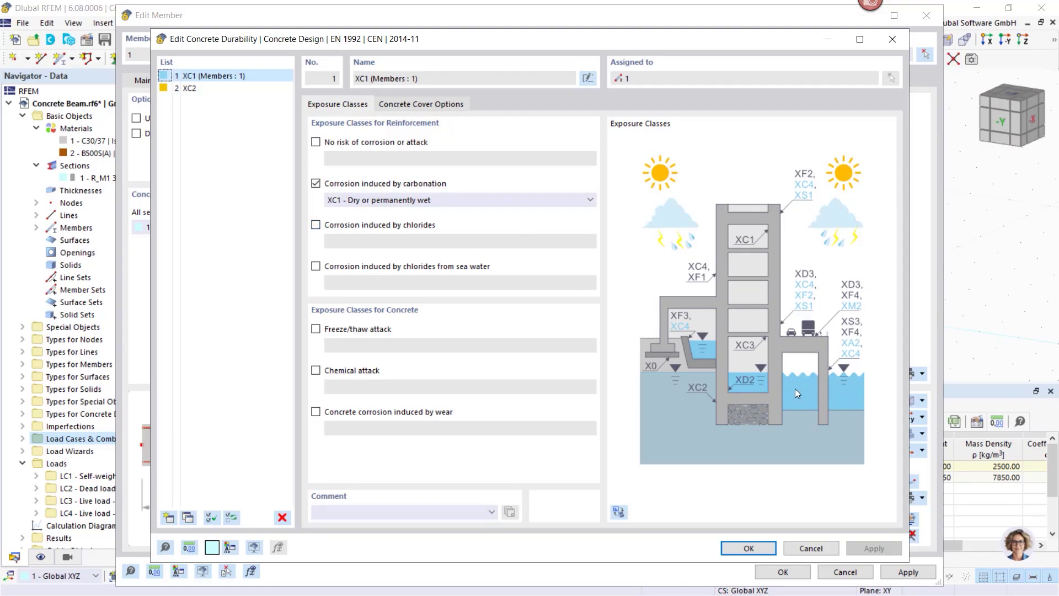
pyautogui.click(431, 198)
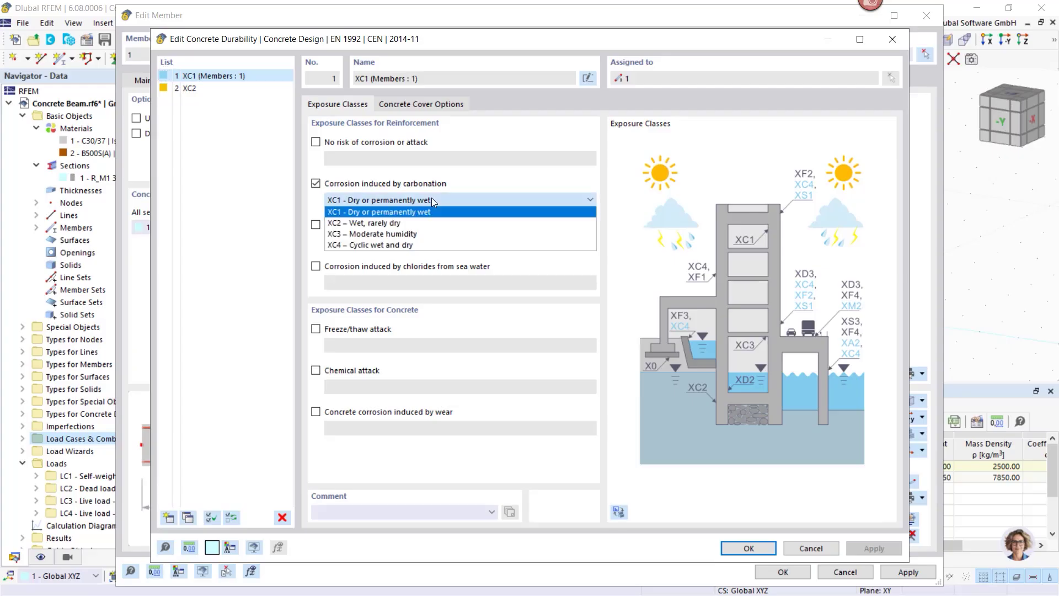
pyautogui.click(431, 198)
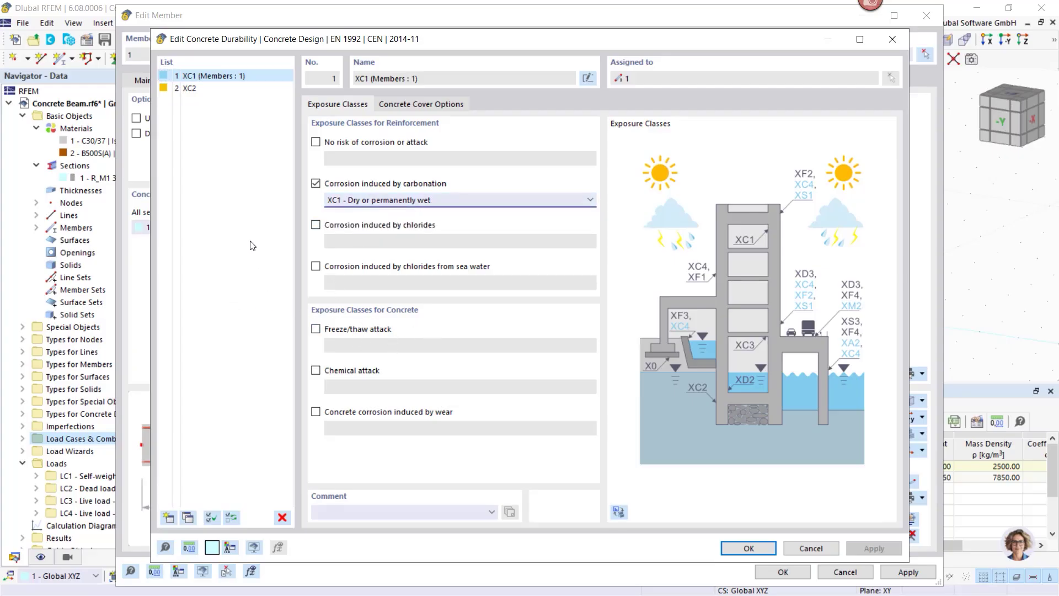
pyautogui.click(398, 104)
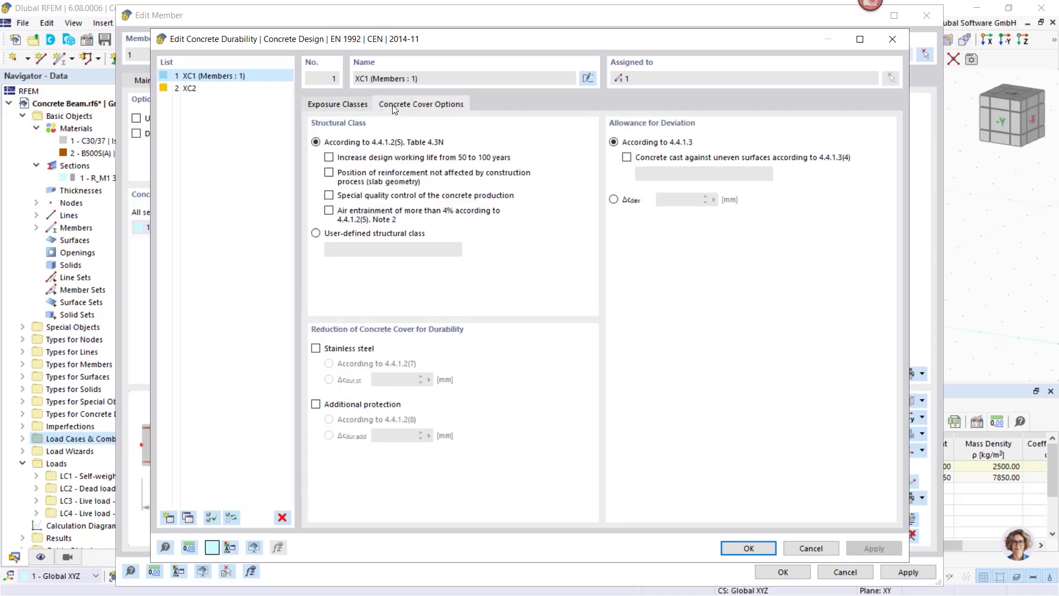
pyautogui.click(340, 105)
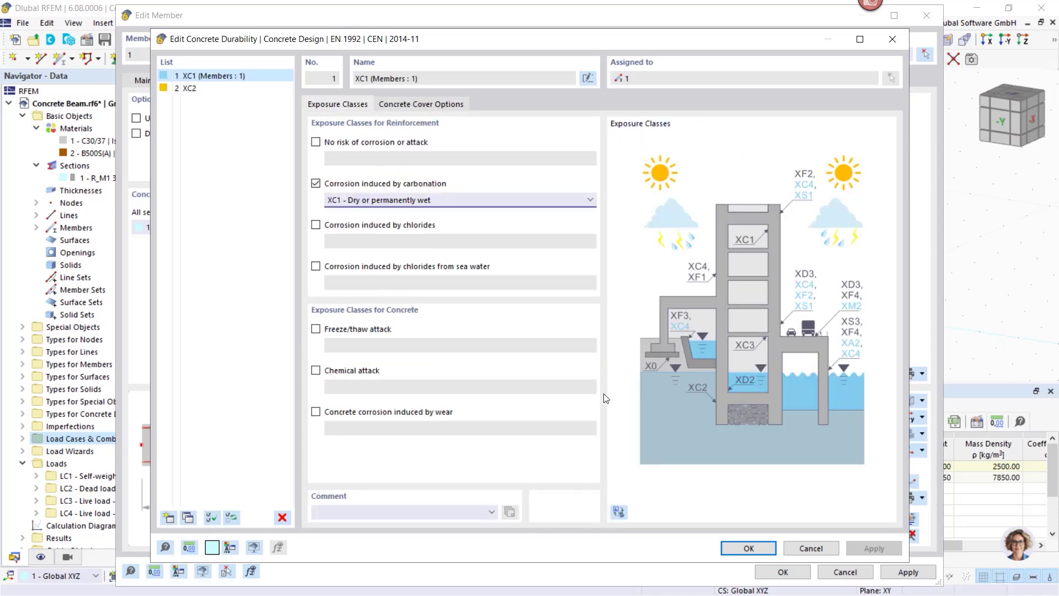
# Step: Try a user-defined concrete cover that differs at the section sides, and return to the standard cover
pyautogui.click(812, 548)
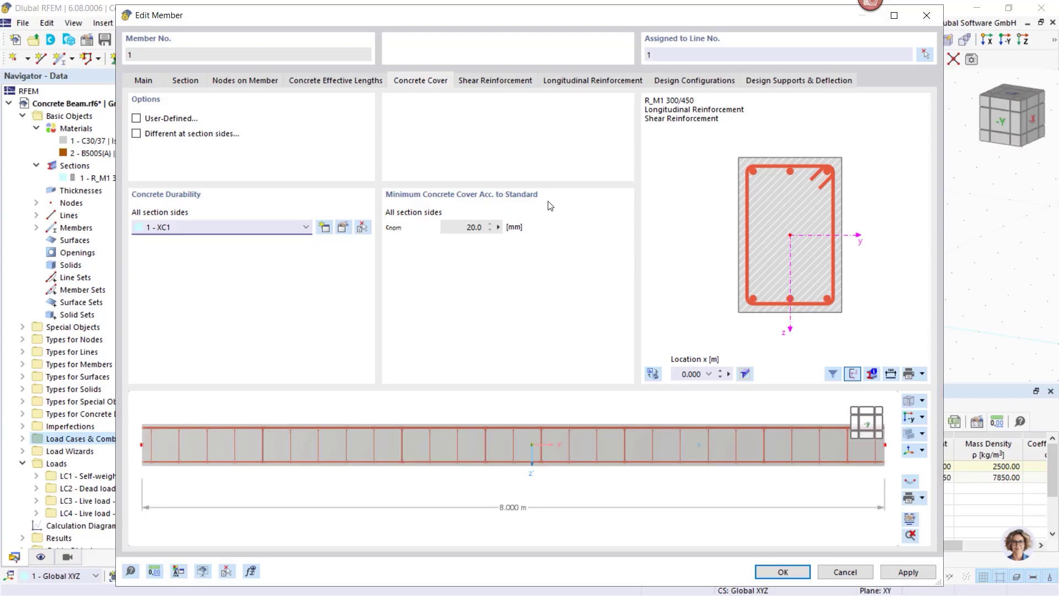
pyautogui.click(136, 119)
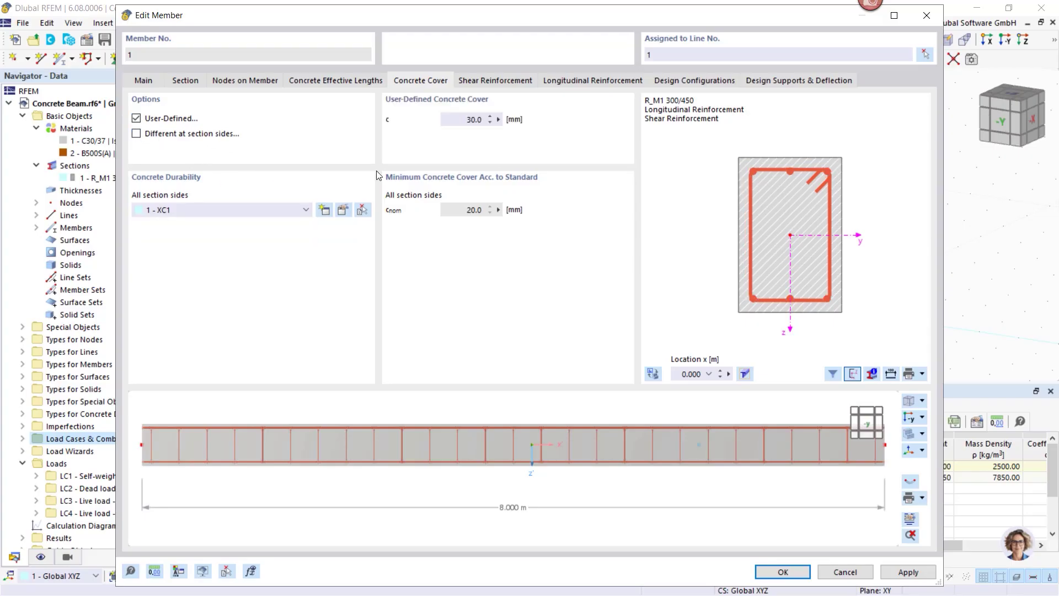
pyautogui.click(136, 133)
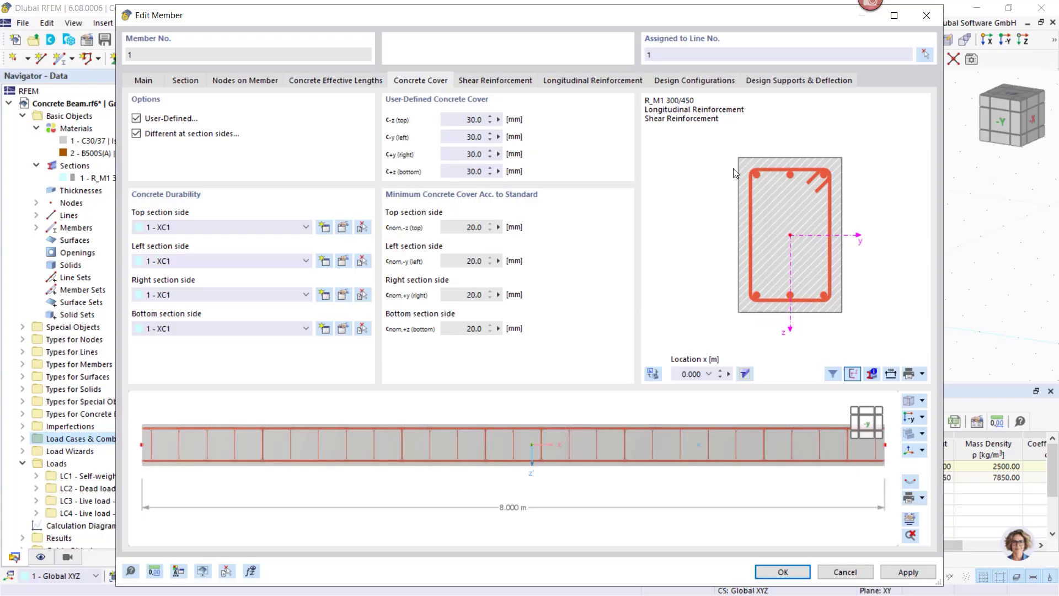
pyautogui.click(136, 133)
pyautogui.click(136, 118)
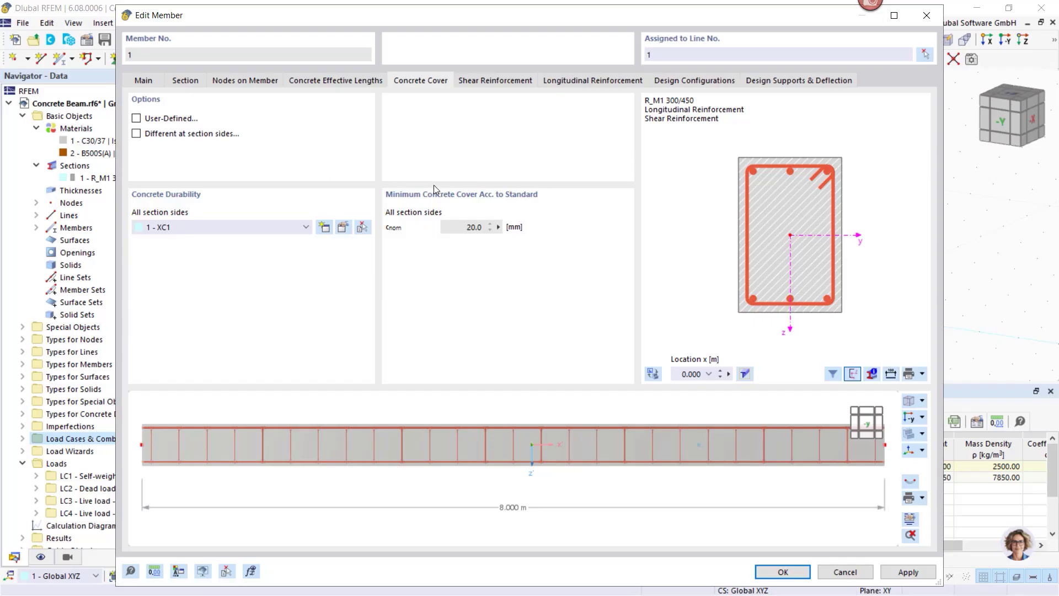
# Step: Try the three-legged closed stirrup with 90° hook for the shear reinforcement, and return to the two-legged closed type with 135° hook
pyautogui.click(494, 81)
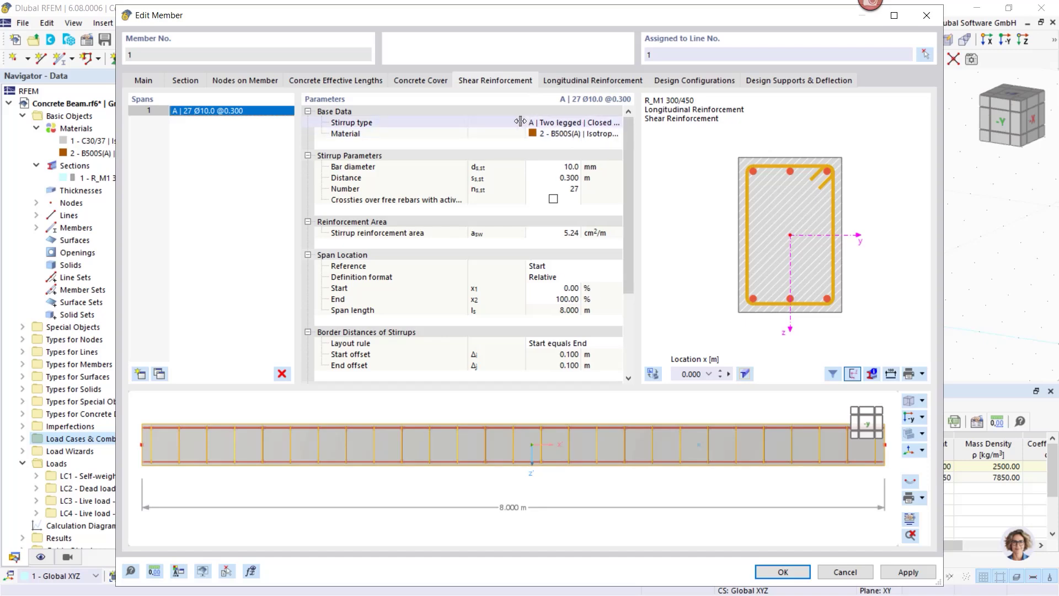
pyautogui.moveTo(531, 122); pyautogui.dragTo(493, 122)
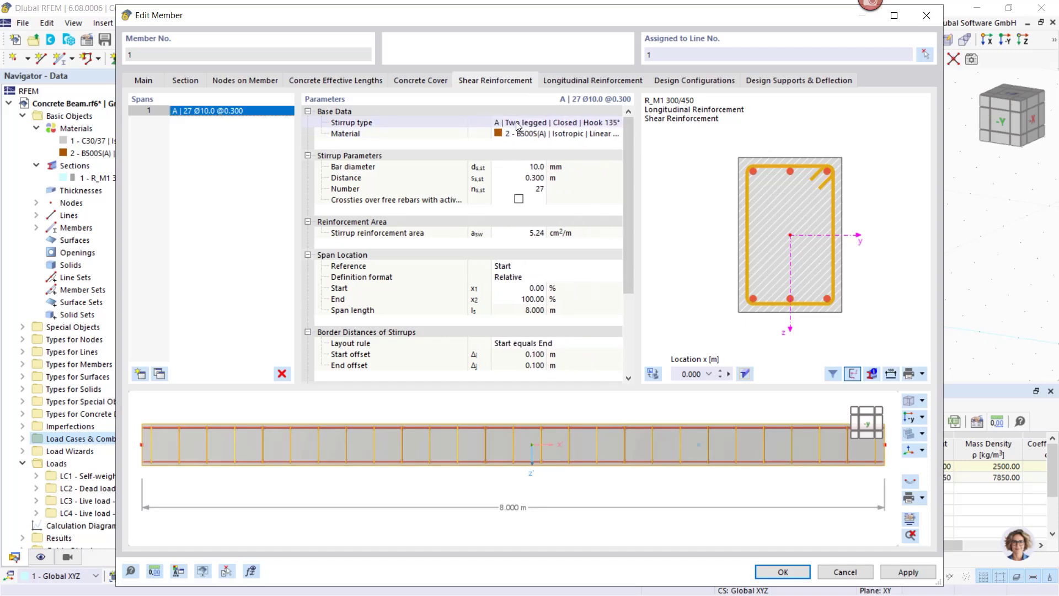
pyautogui.click(547, 126)
pyautogui.click(615, 122)
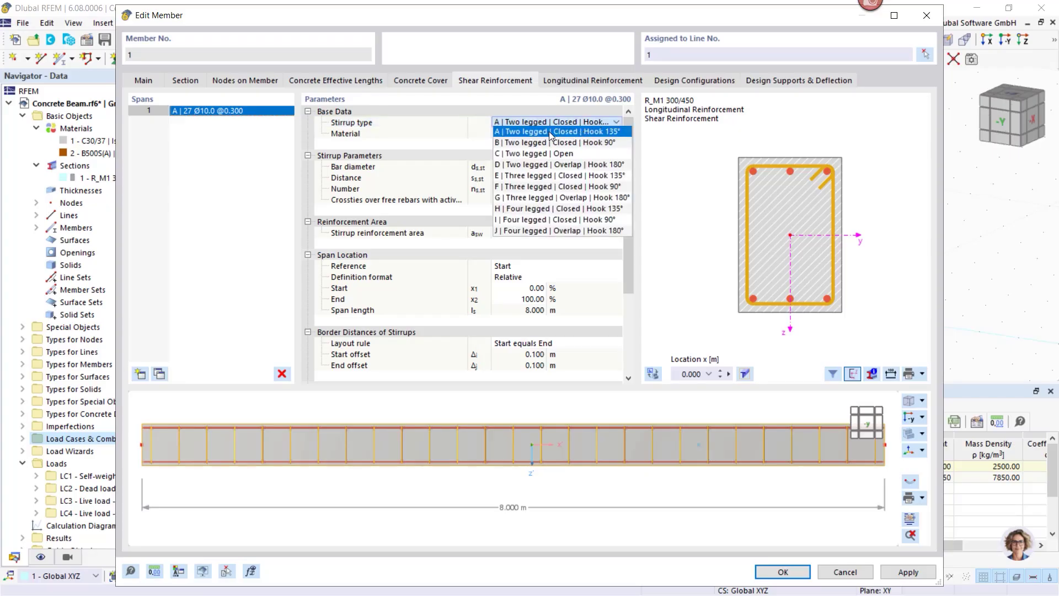
pyautogui.click(550, 187)
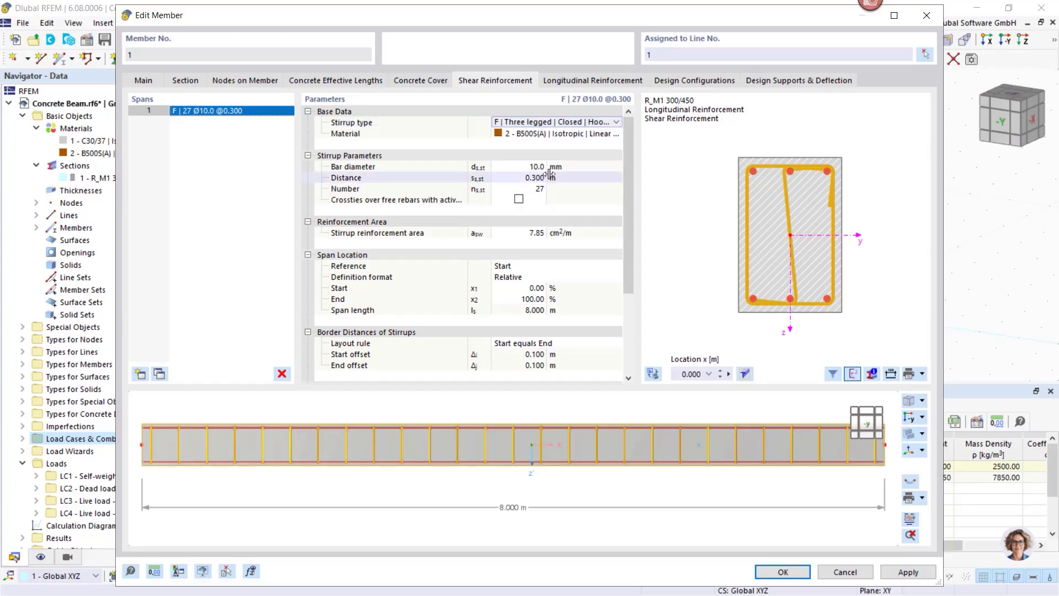
pyautogui.click(566, 125)
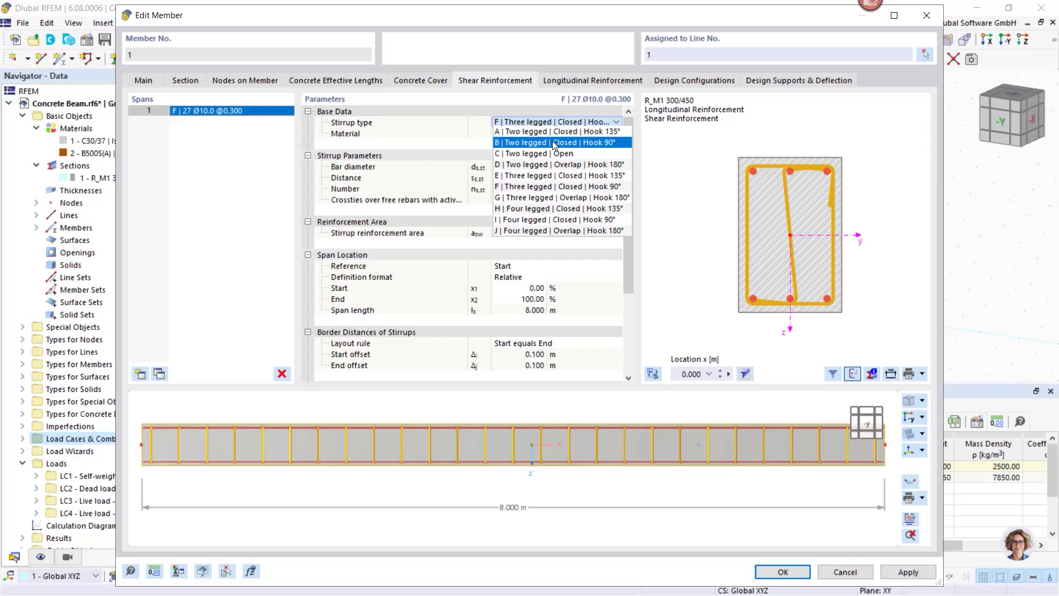
pyautogui.click(556, 135)
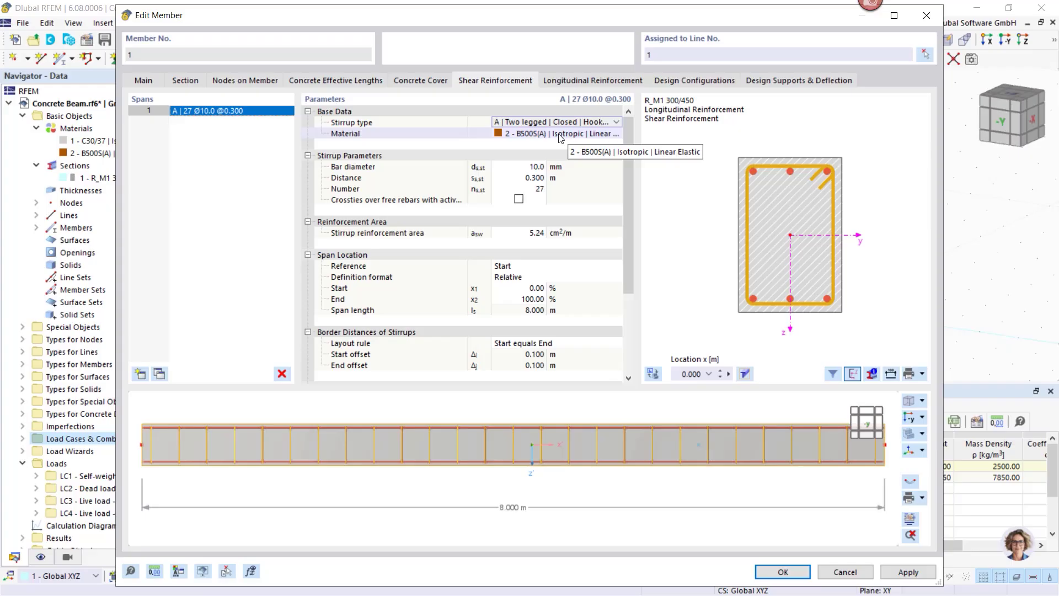
# Step: Keep B500S(A) as the stirrup material and set the stirrup bar diameter to 8 mm
pyautogui.click(561, 134)
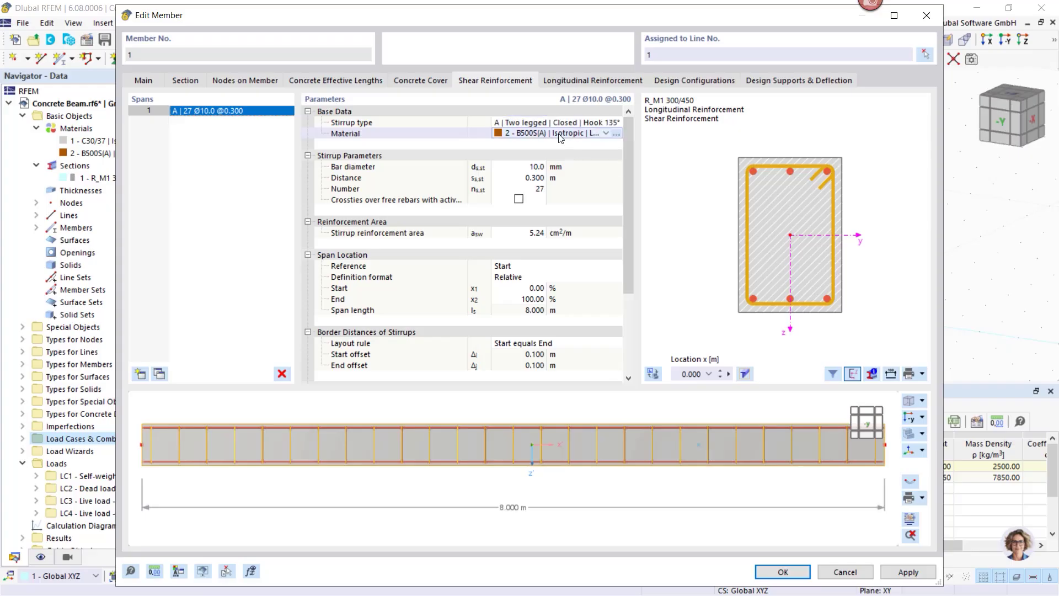
pyautogui.click(606, 134)
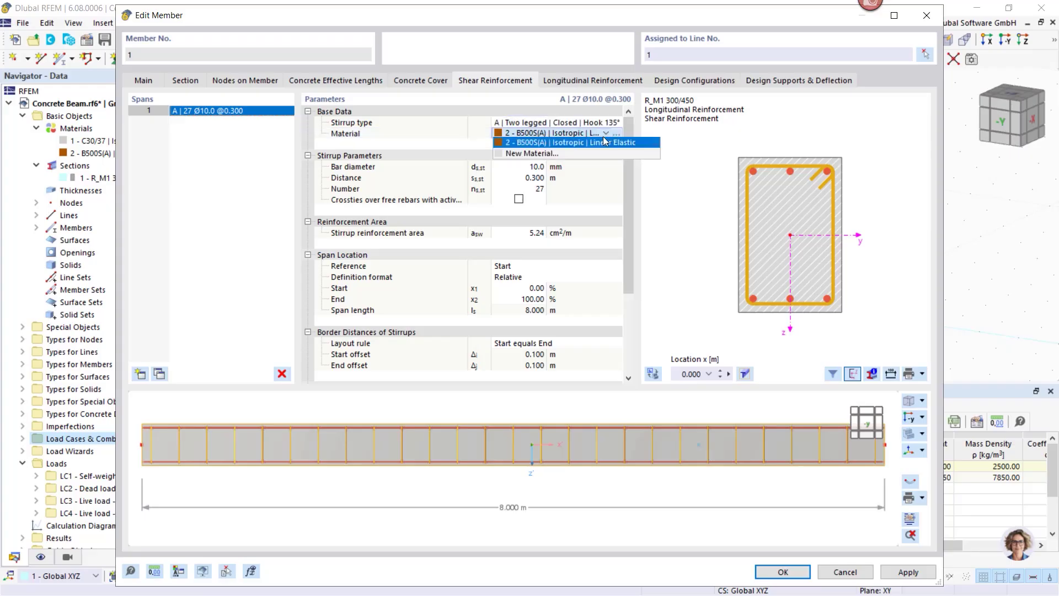
pyautogui.click(503, 145)
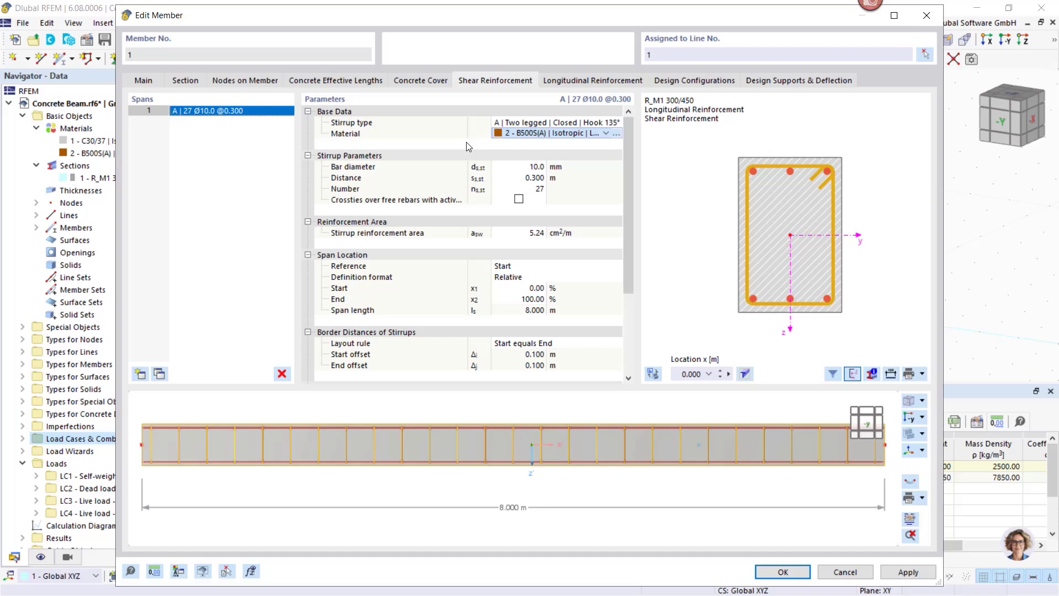
pyautogui.click(527, 169)
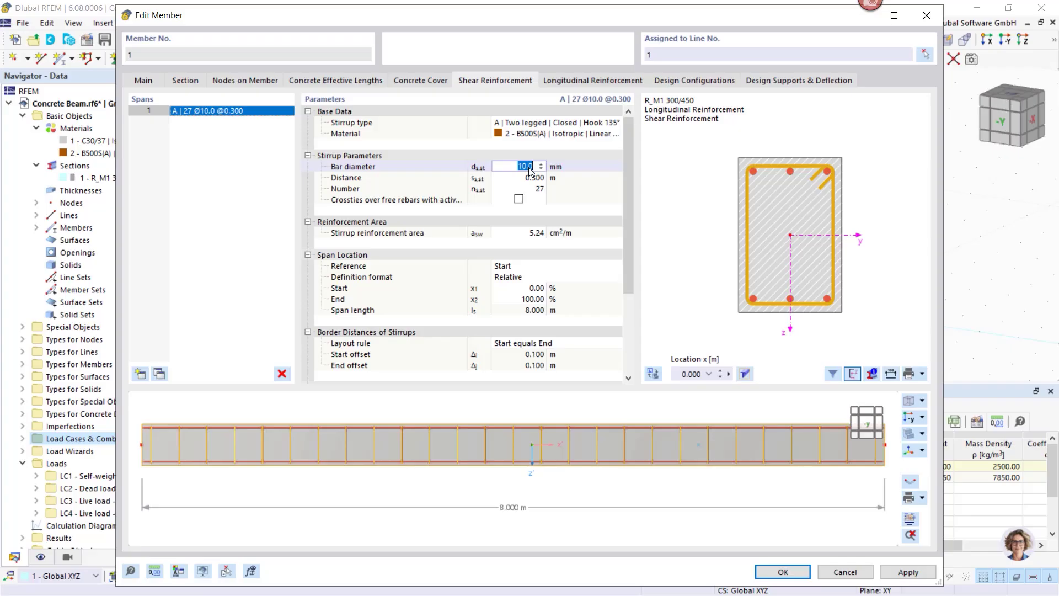
pyautogui.write('8')
pyautogui.press('Return')
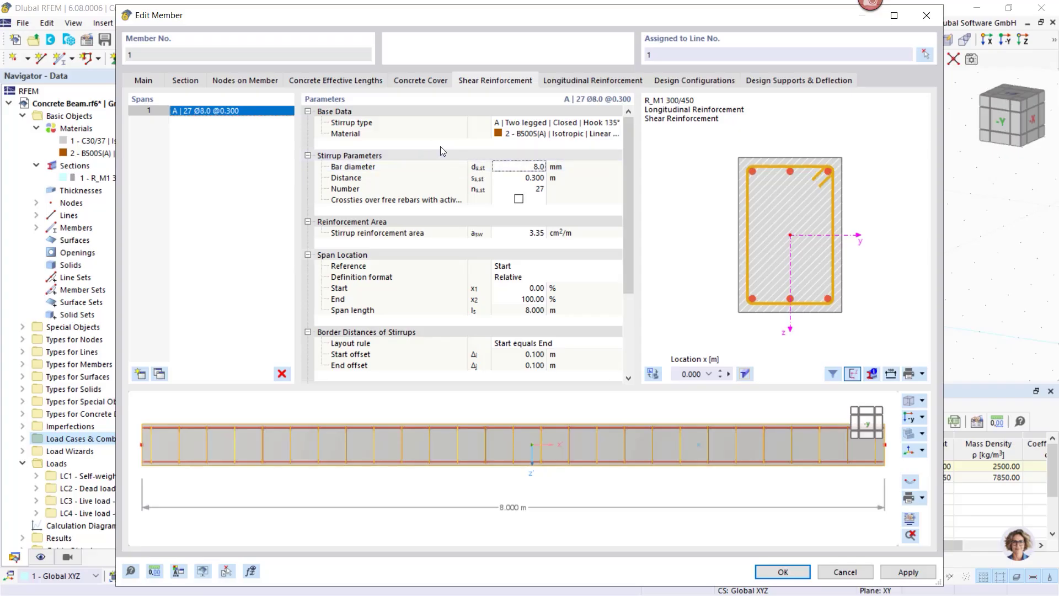
# Step: Try dividing the shear reinforcement into additional spans, and delete the two added spans
pyautogui.click(140, 374)
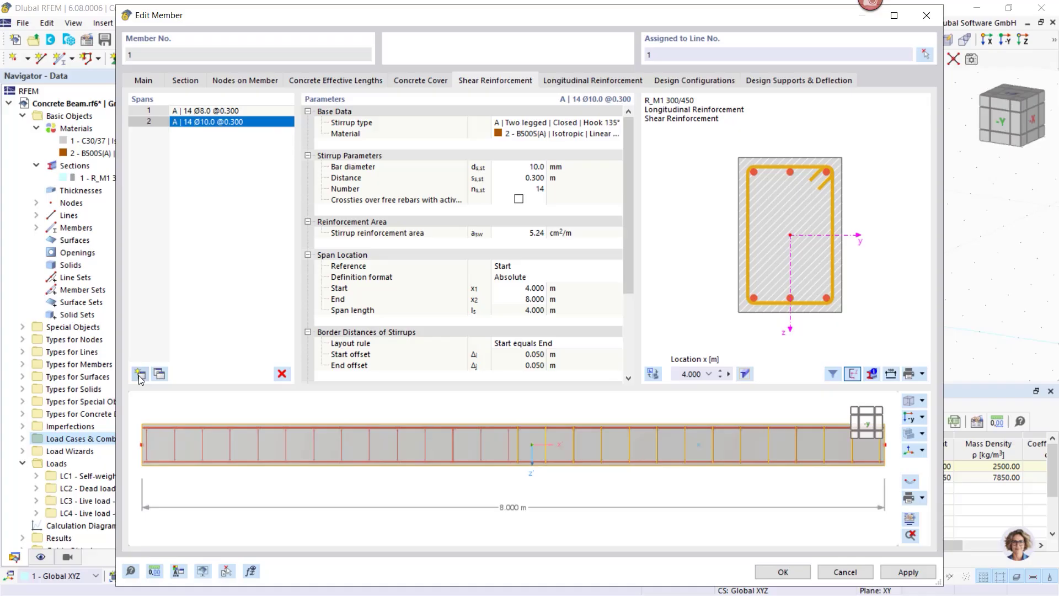
pyautogui.click(140, 375)
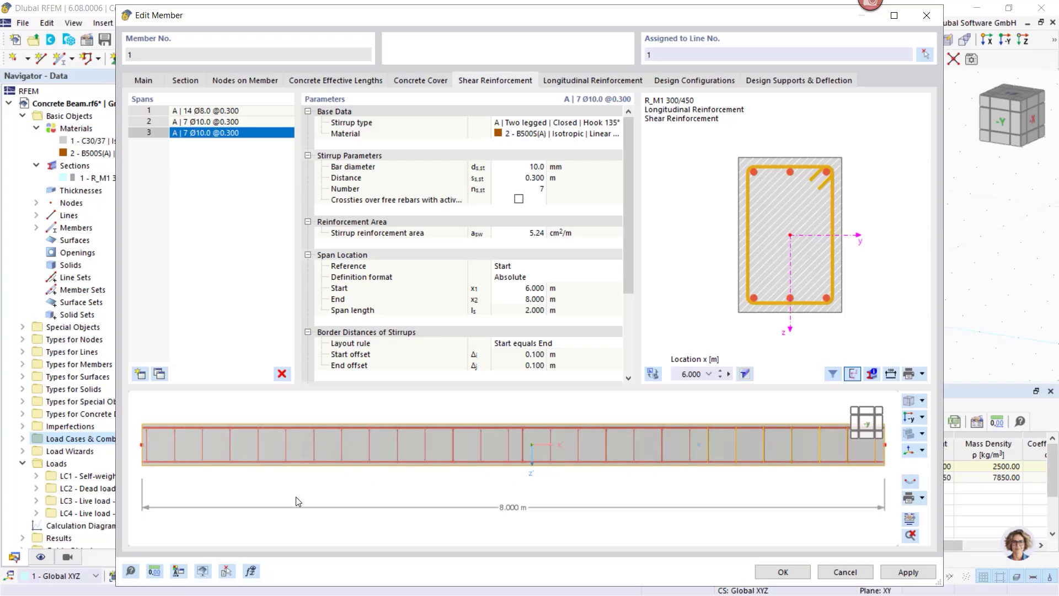
pyautogui.click(282, 374)
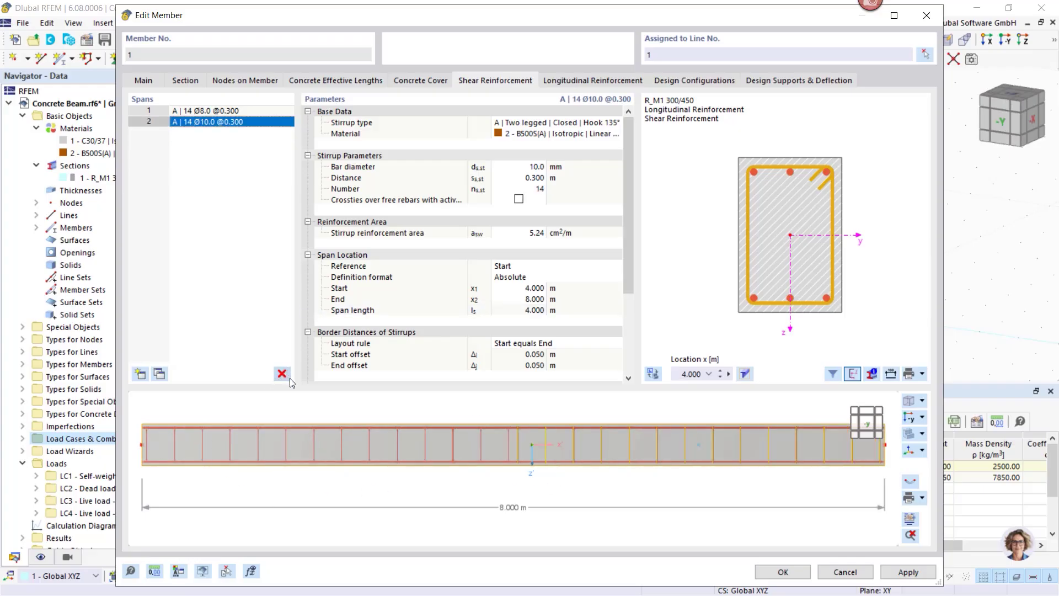
pyautogui.click(282, 374)
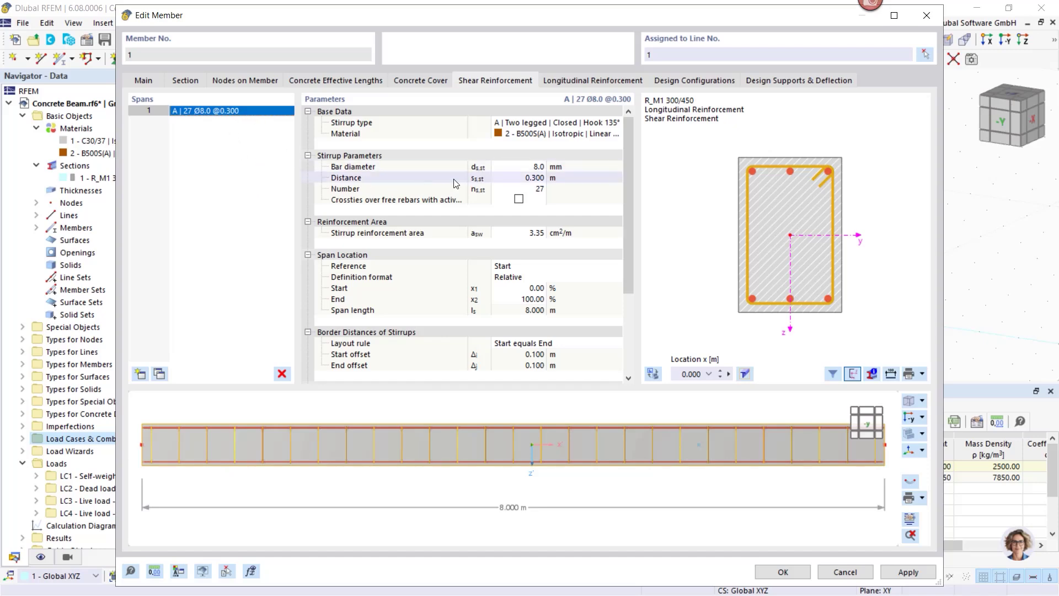
# Step: Change the longitudinal rebar type to B | Unsymmetrical and set the top side bar diameter to 14 mm
pyautogui.click(578, 83)
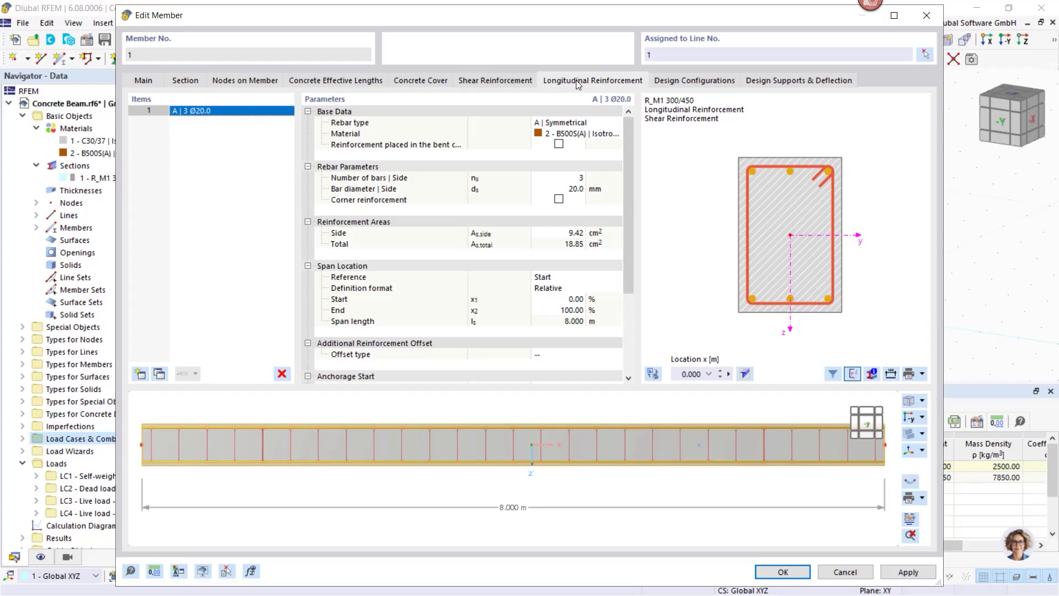
pyautogui.click(605, 124)
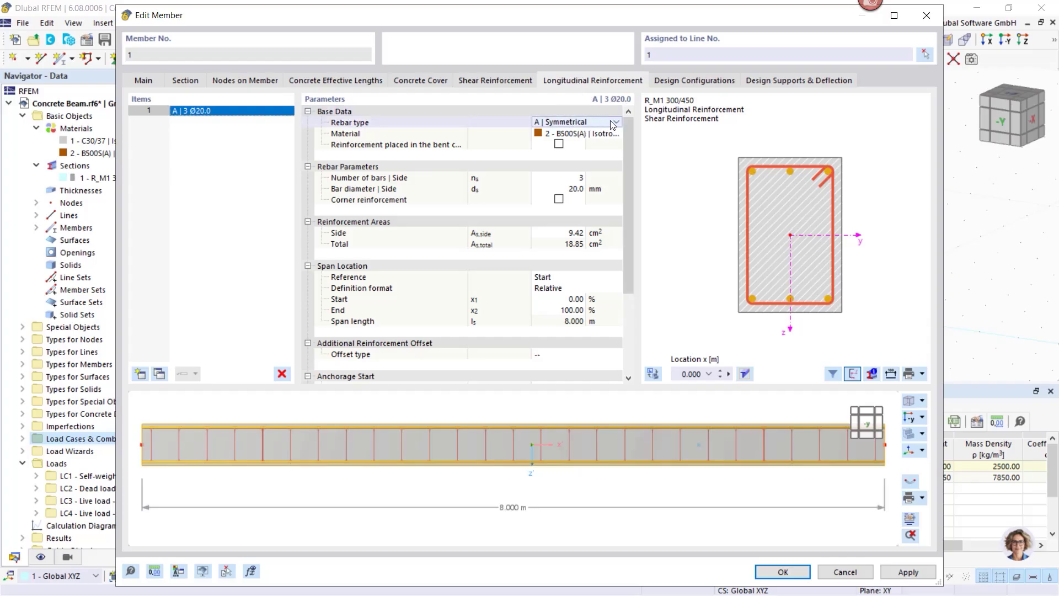
pyautogui.click(617, 122)
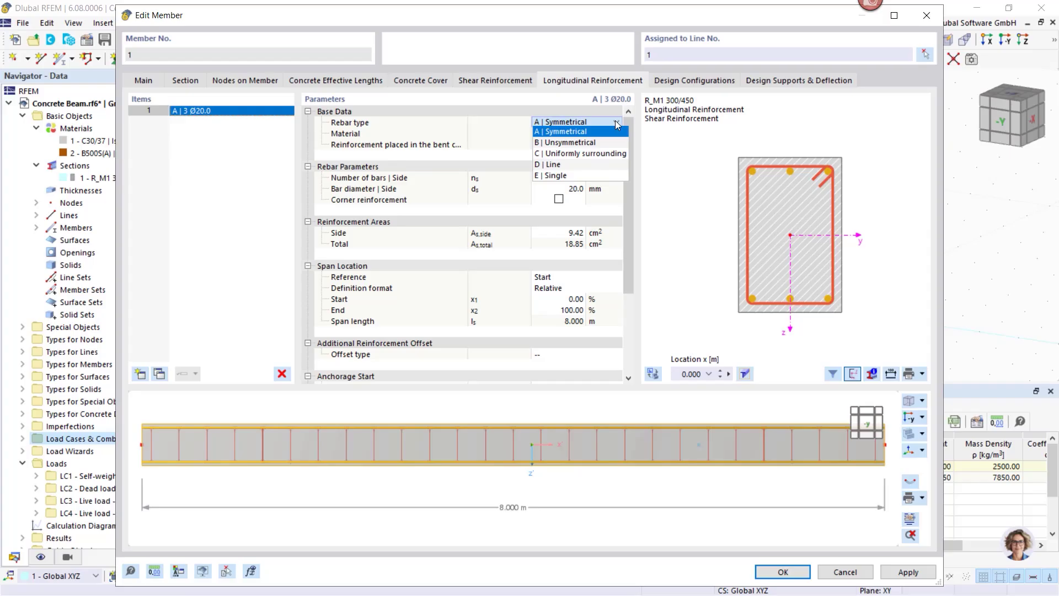
pyautogui.click(590, 143)
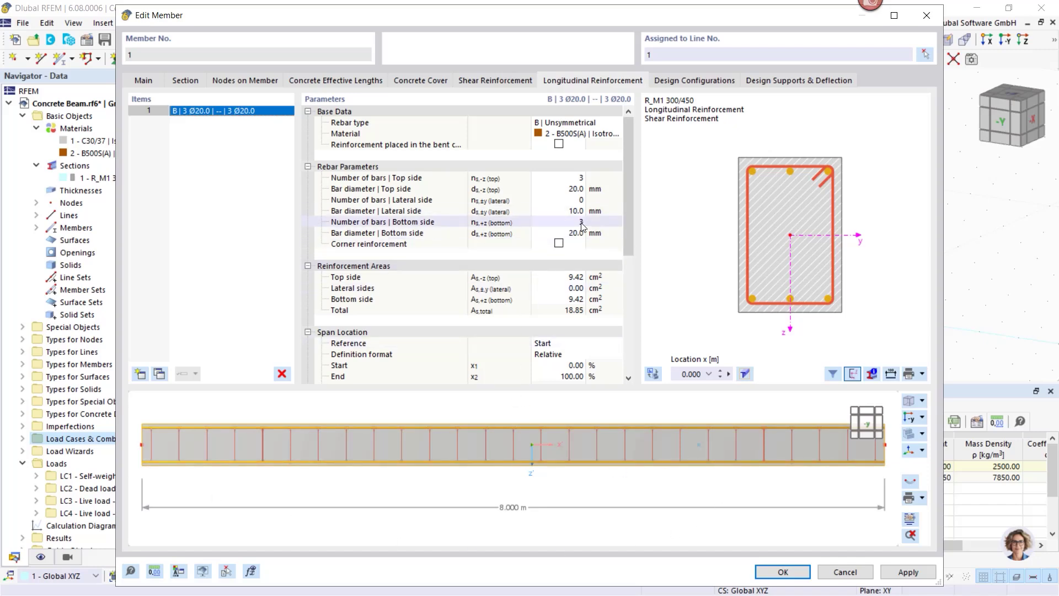
pyautogui.click(574, 189)
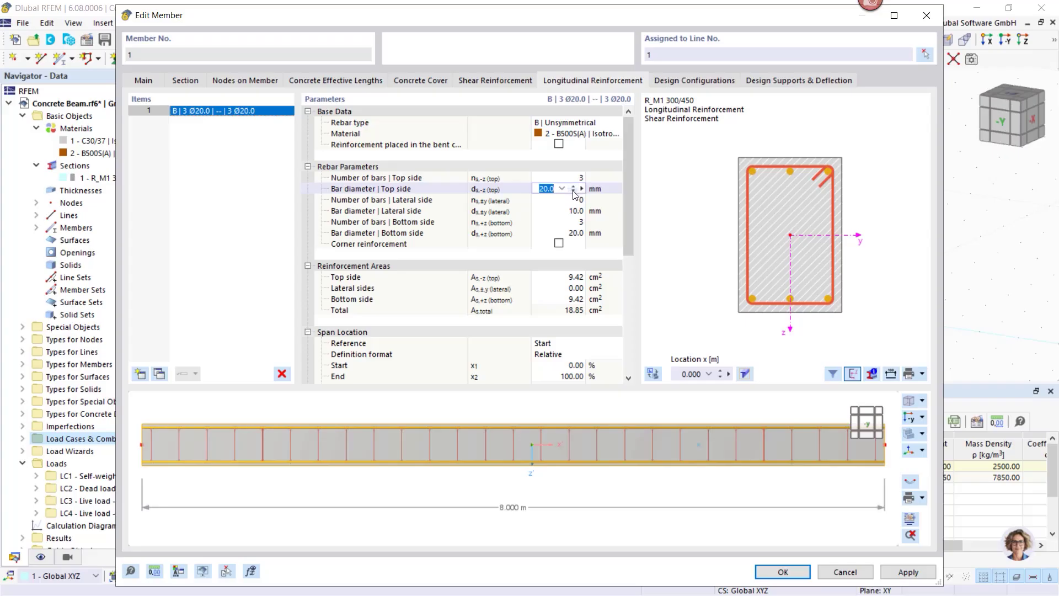
pyautogui.click(561, 189)
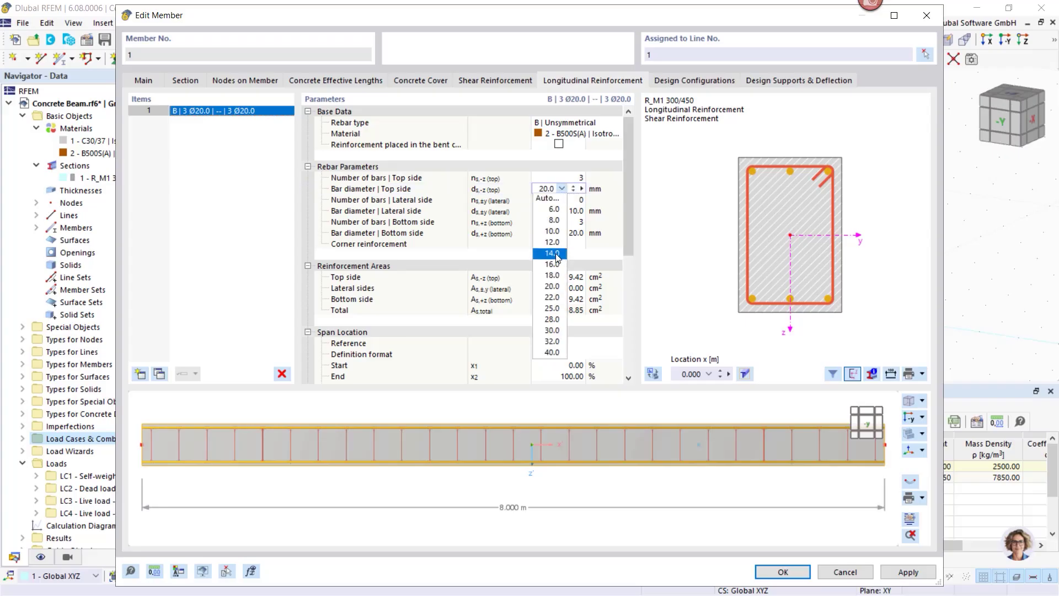
pyautogui.click(552, 253)
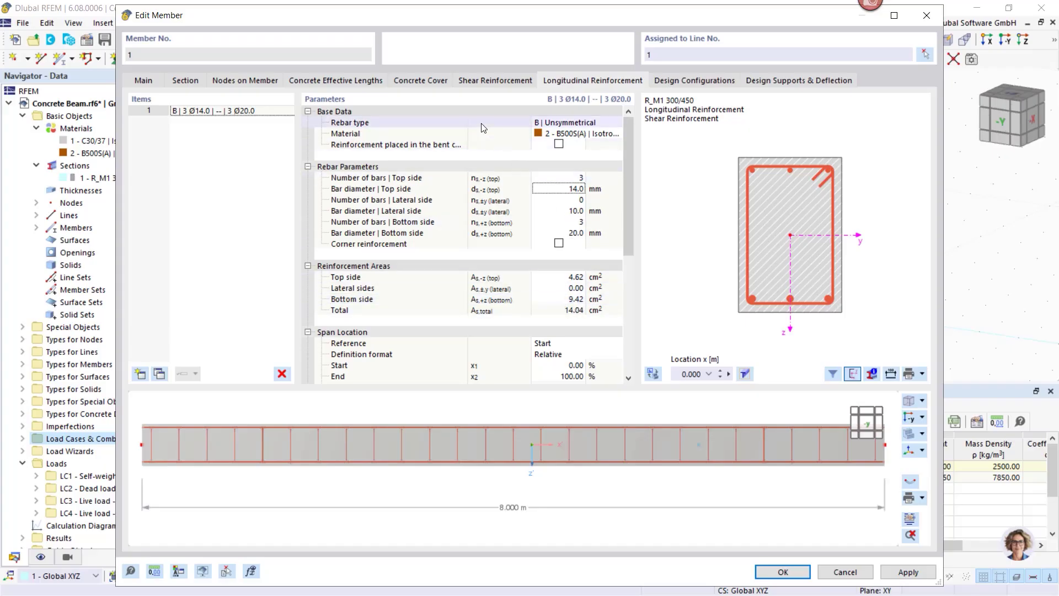
# Step: Recheck the member's shear and longitudinal reinforcement and apply the changes
pyautogui.click(488, 81)
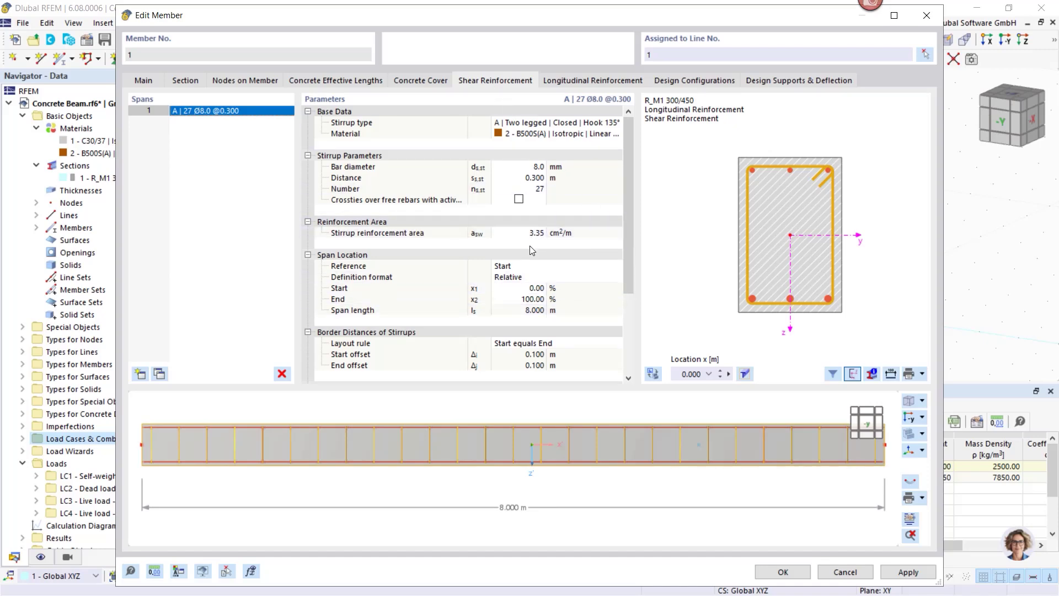
pyautogui.click(560, 82)
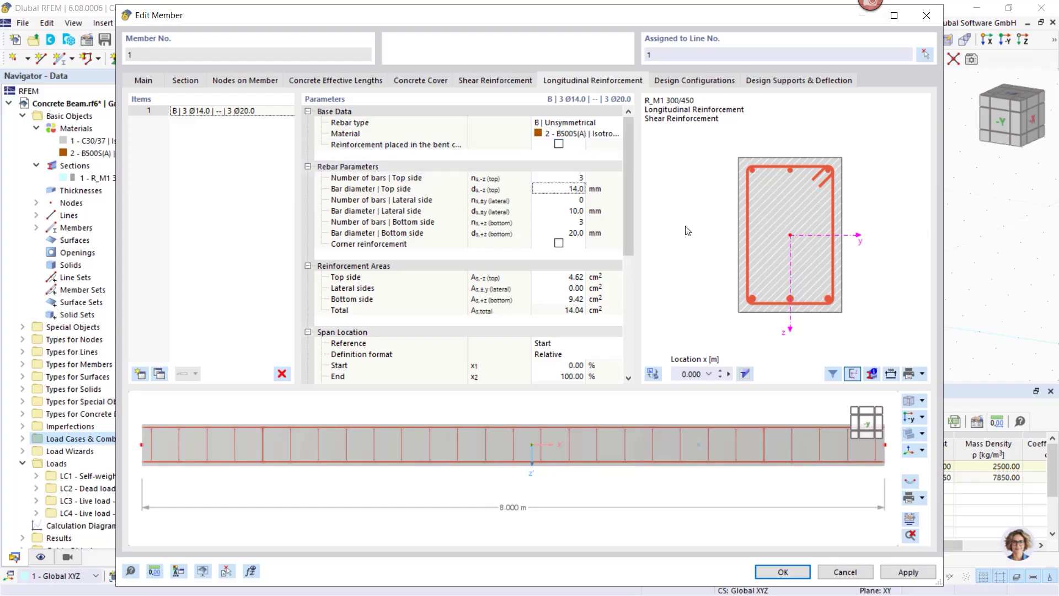
pyautogui.click(905, 572)
# Step: Review the member parameters of the default ultimate configuration, turn off the design of shear joint, and confirm
pyautogui.click(686, 78)
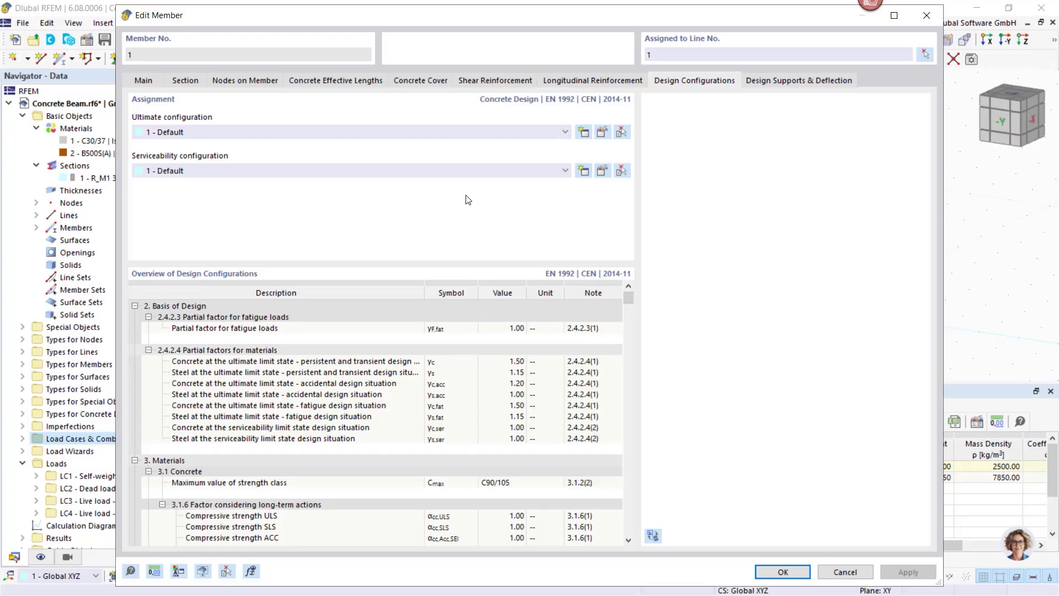
pyautogui.click(601, 133)
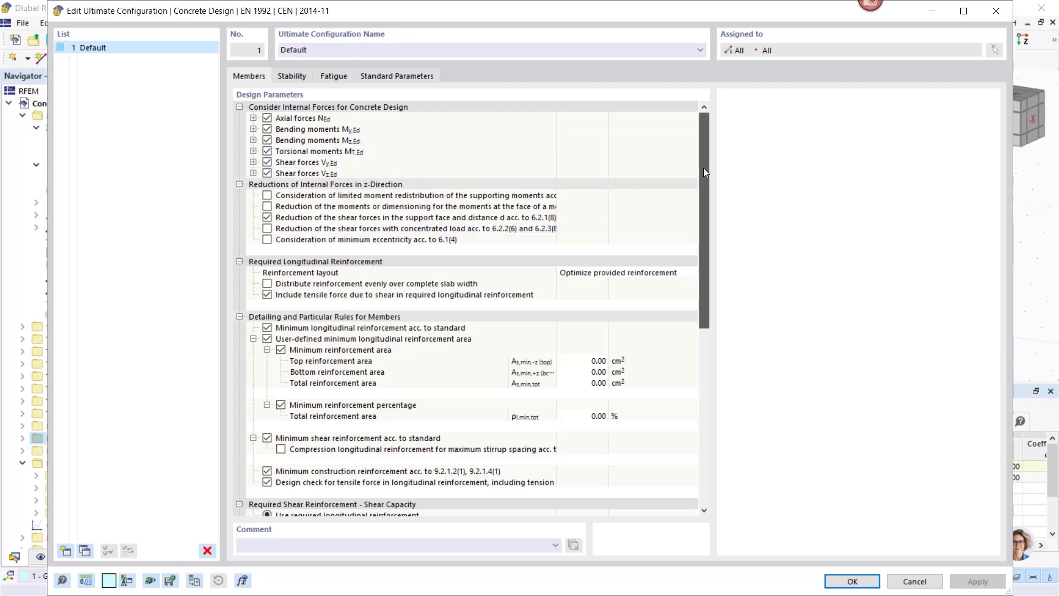
pyautogui.moveTo(703, 167); pyautogui.dragTo(711, 211)
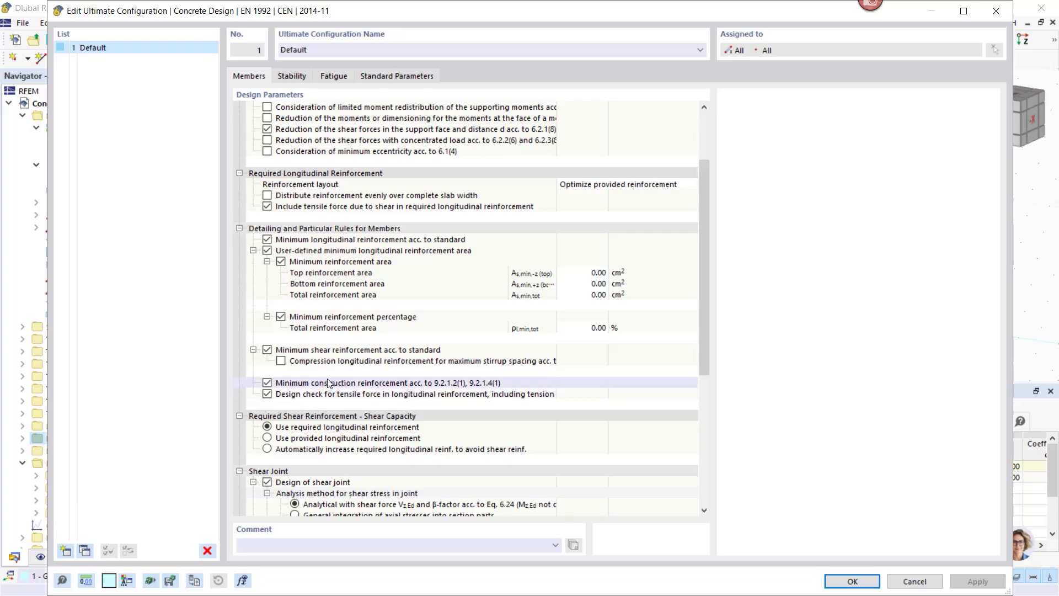
pyautogui.scroll(-2, 339, 369)
pyautogui.scroll(-2, 349, 364)
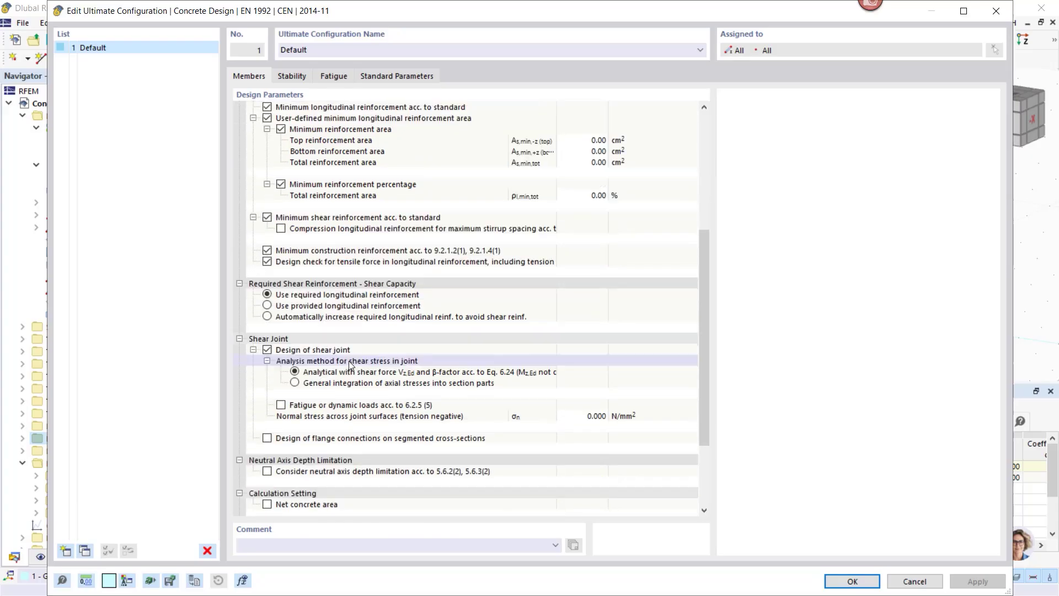
pyautogui.click(267, 350)
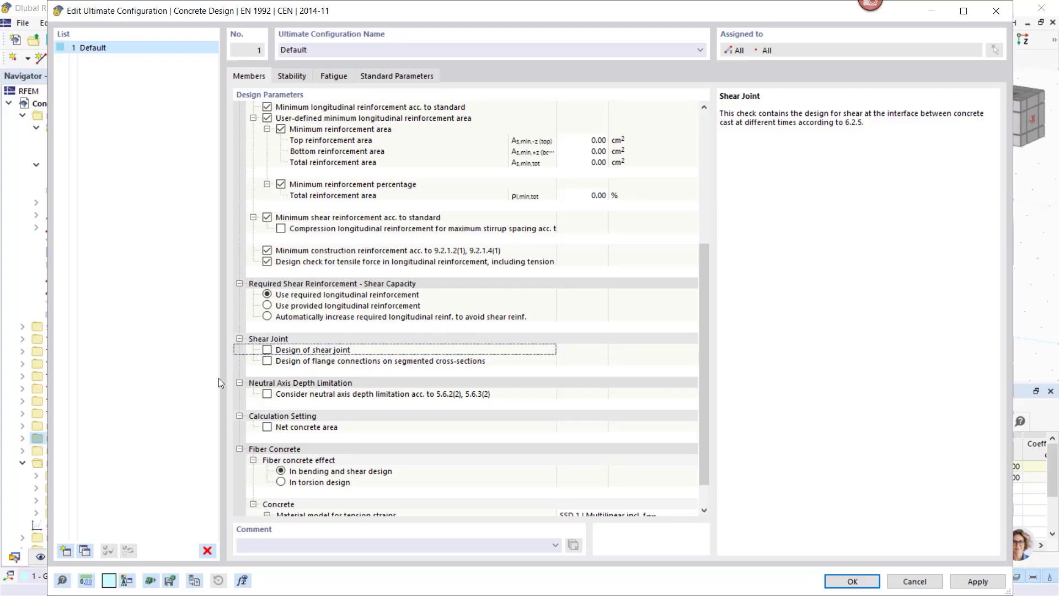
pyautogui.scroll(-1, 334, 407)
pyautogui.scroll(9, 334, 407)
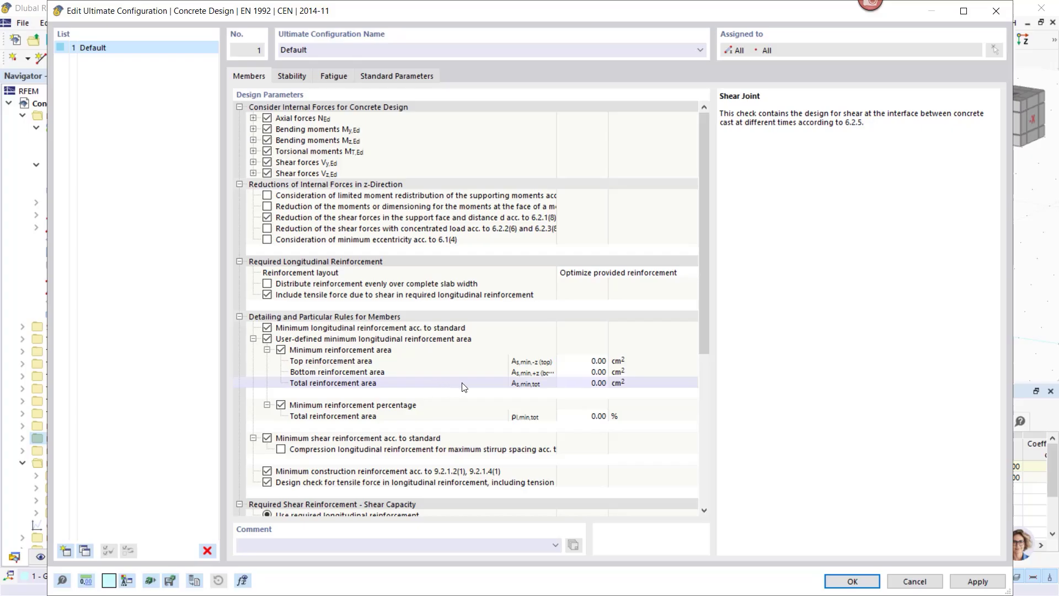
pyautogui.click(852, 582)
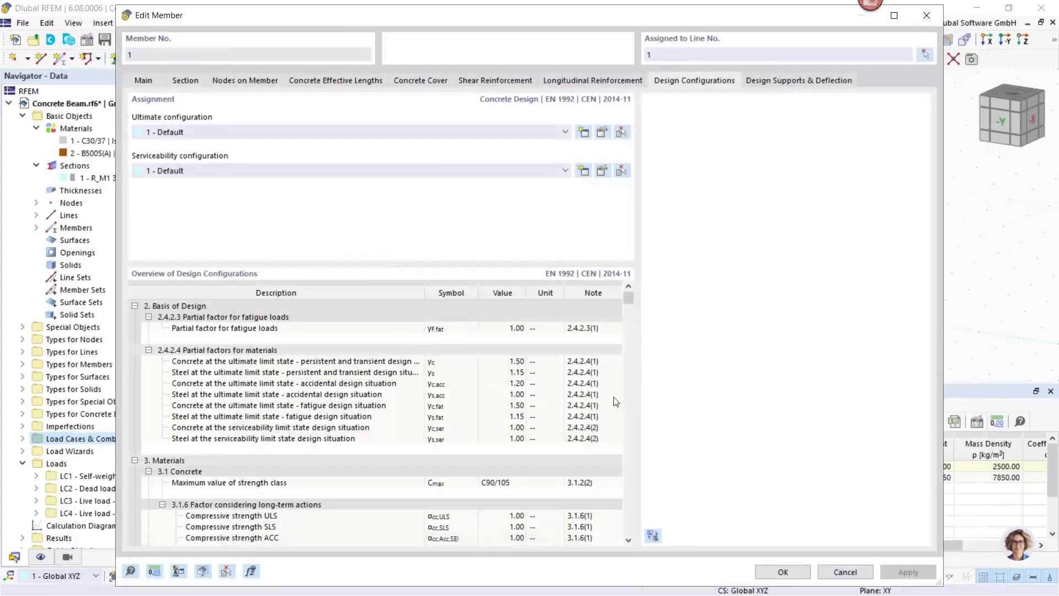
# Step: Review the default serviceability configuration, turn off the limitation of deflection, and confirm
pyautogui.click(602, 171)
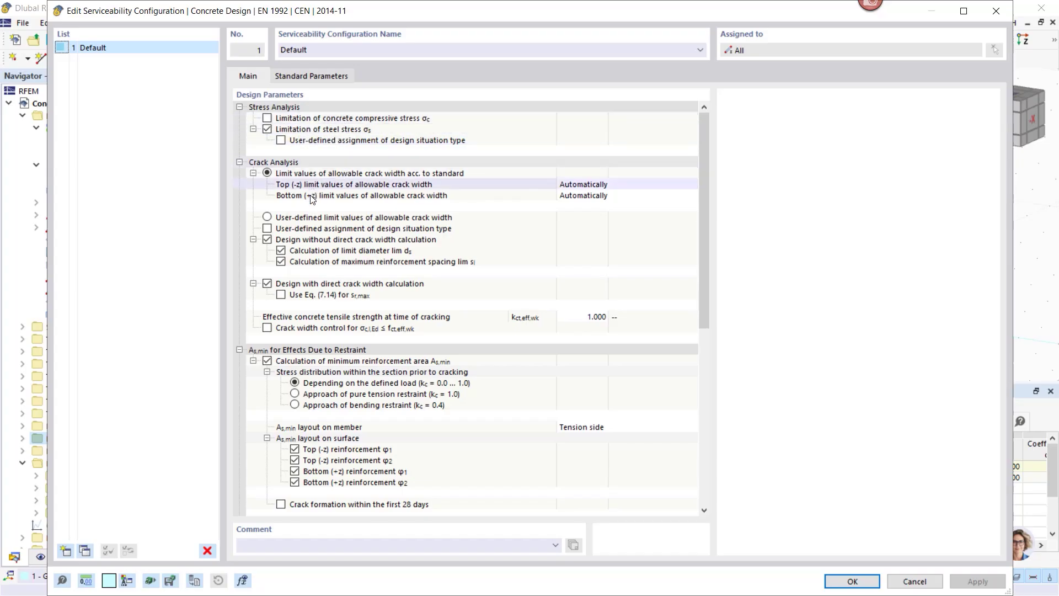
pyautogui.scroll(-3, 363, 279)
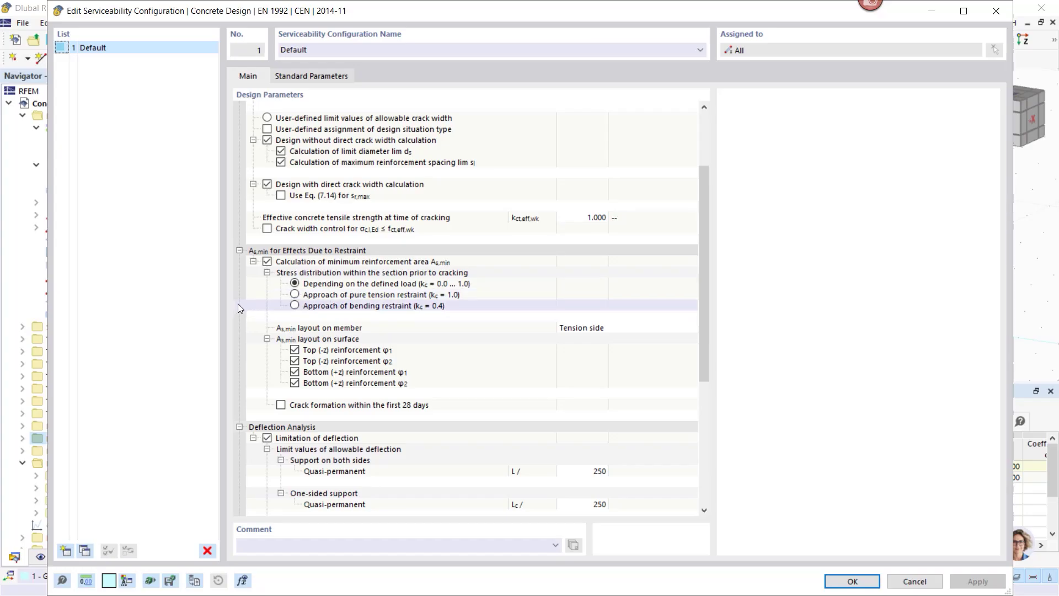
pyautogui.scroll(-2, 252, 310)
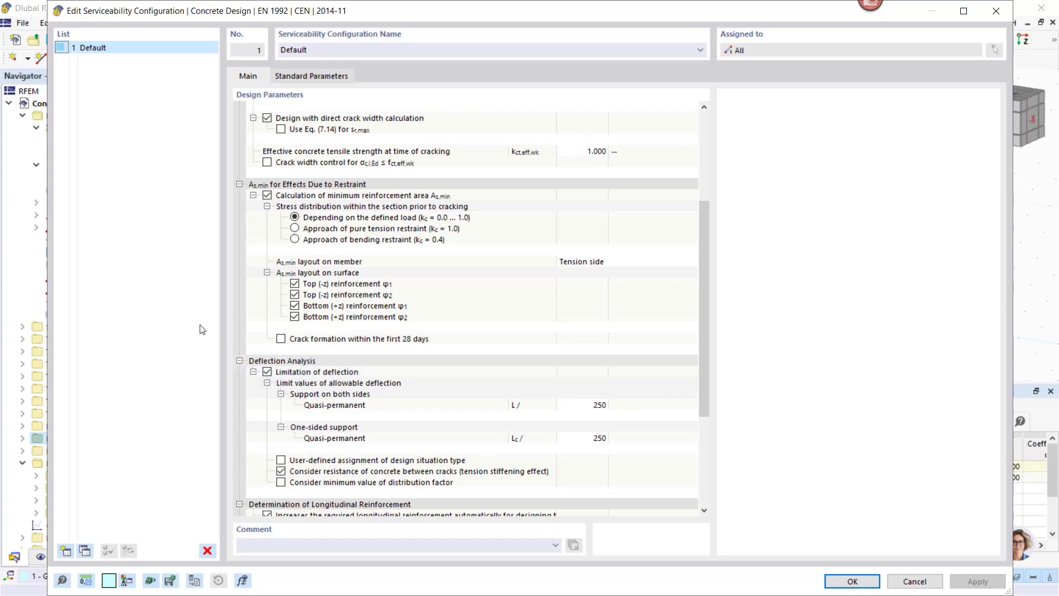
pyautogui.click(266, 372)
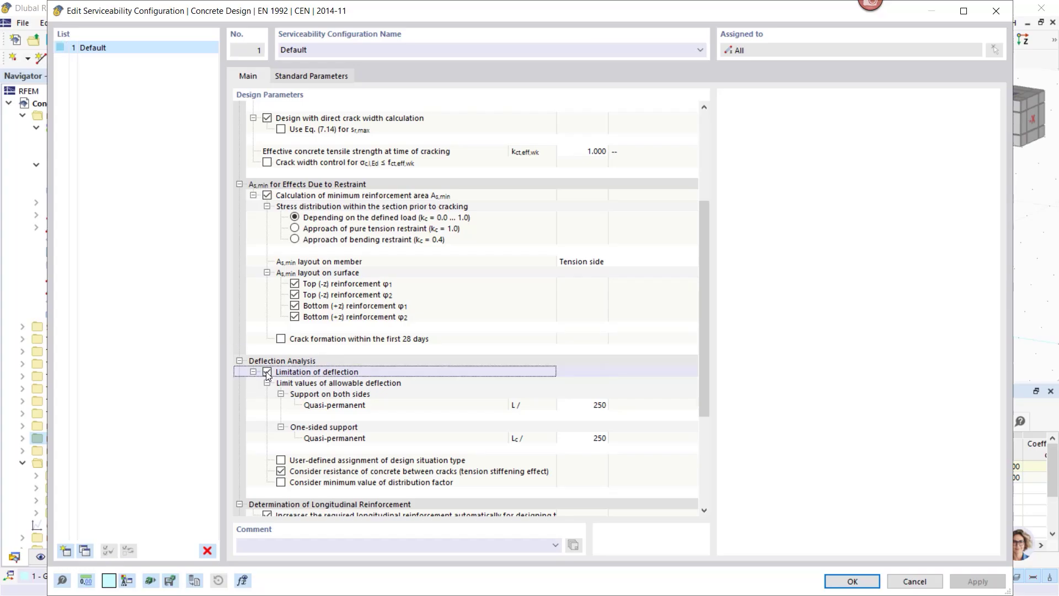
pyautogui.scroll(-2, 304, 308)
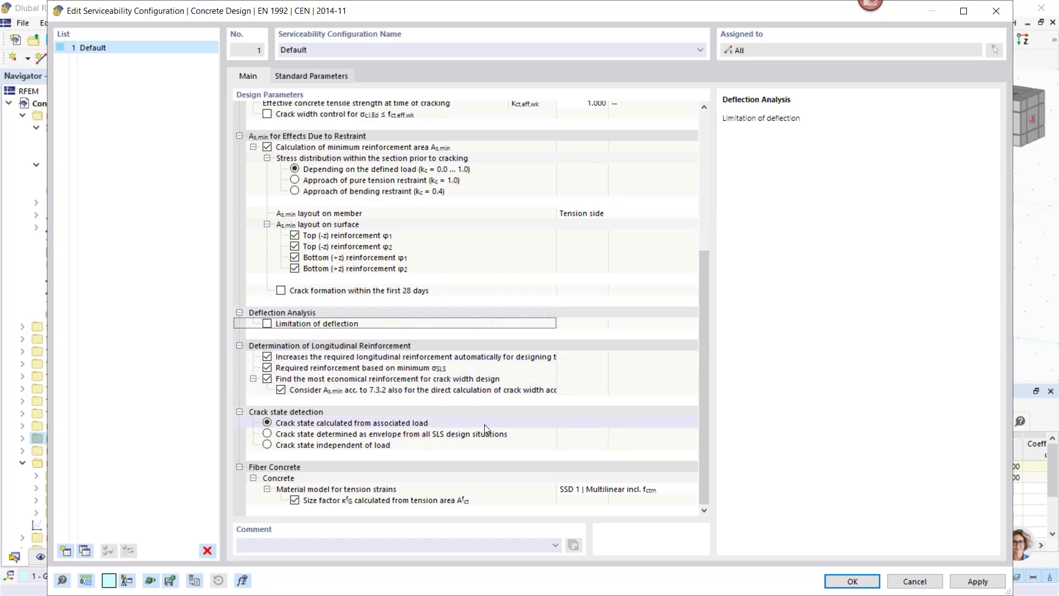
pyautogui.scroll(5, 484, 428)
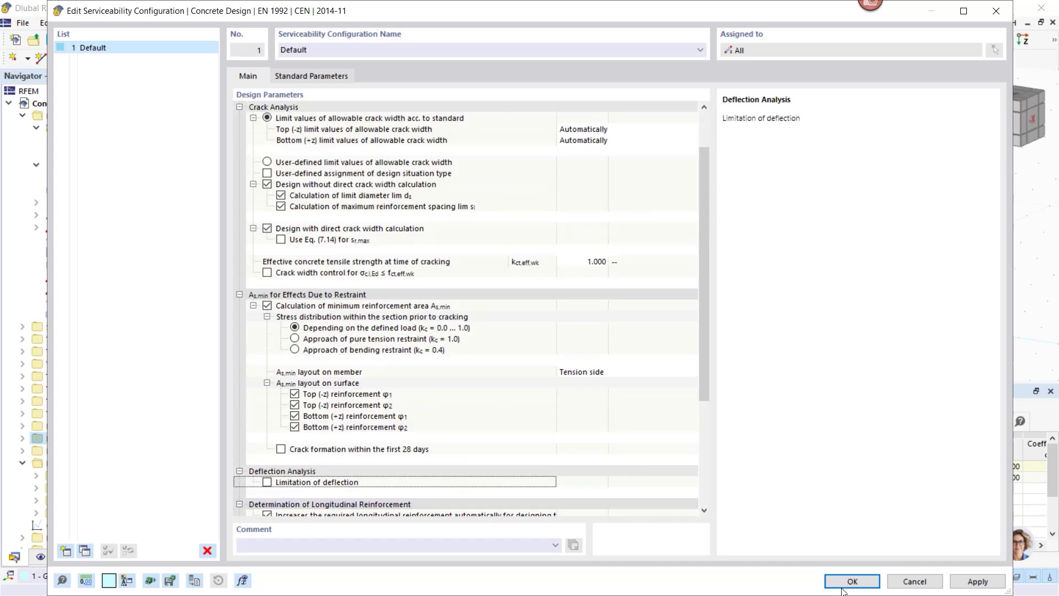
pyautogui.click(851, 581)
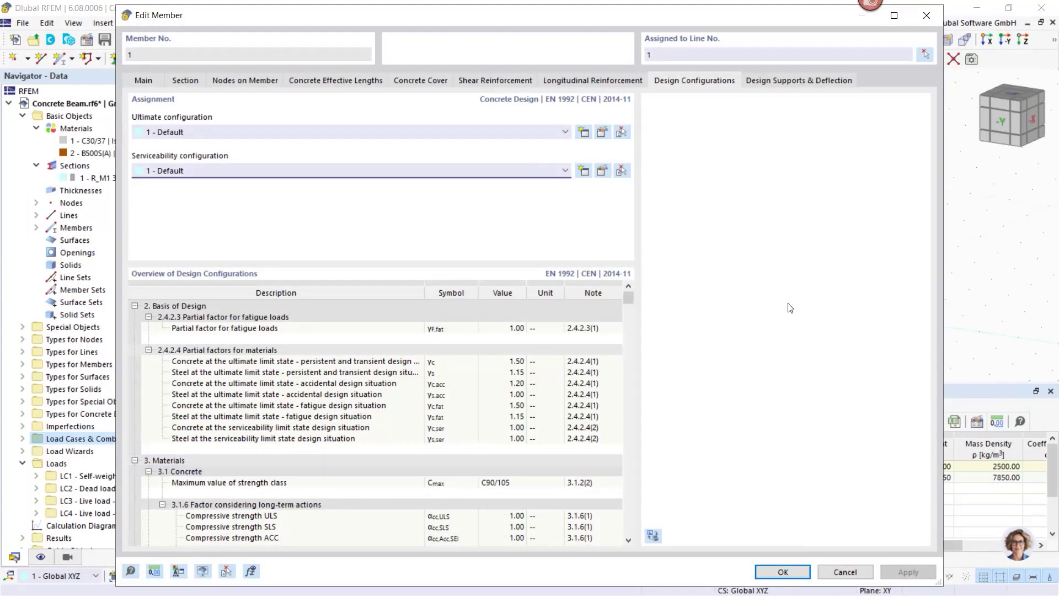
# Step: Create a Concrete design support at the member start with monolithic connection, without inner support, inactive for deflection design in the y-axis, and apply it
pyautogui.click(778, 81)
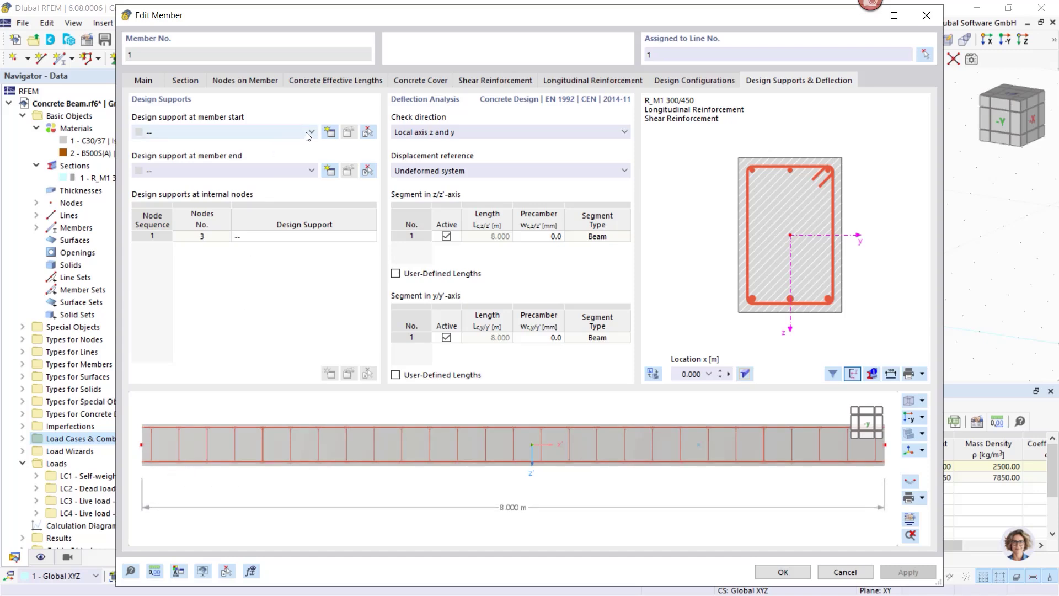
pyautogui.click(330, 133)
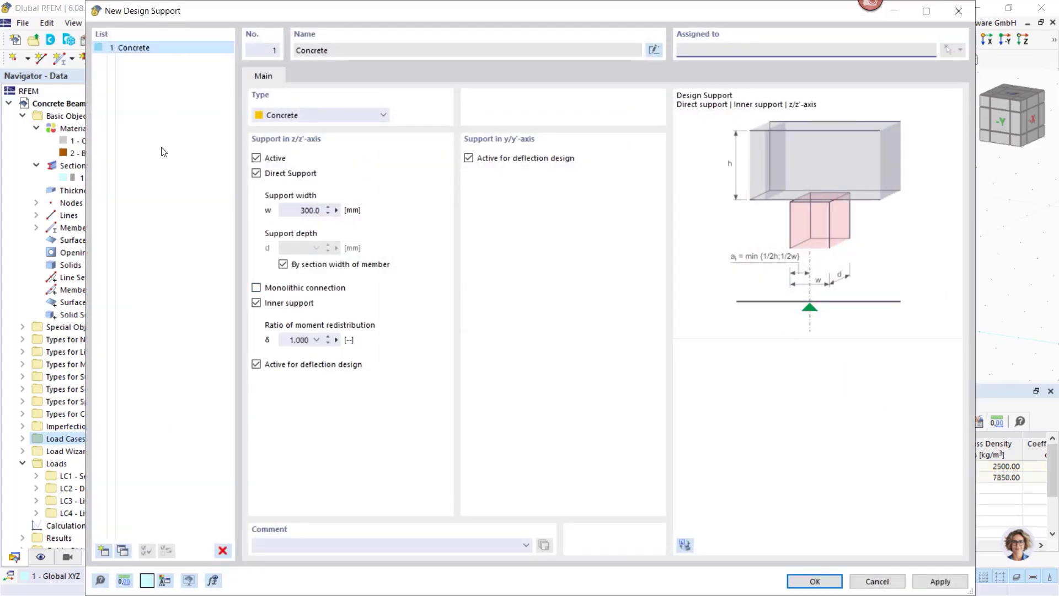
pyautogui.click(468, 158)
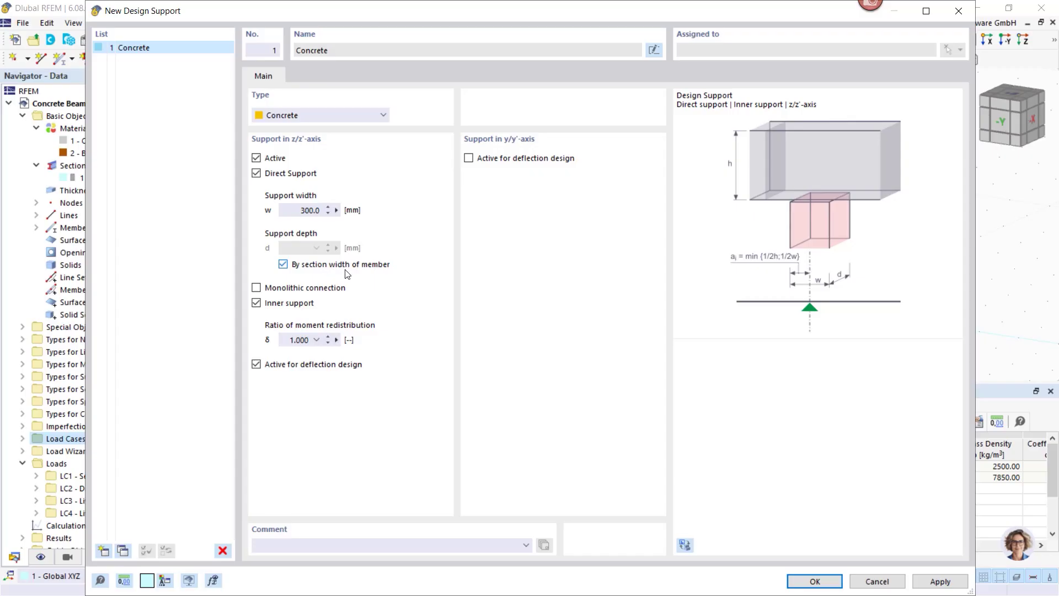
pyautogui.click(256, 287)
pyautogui.click(256, 305)
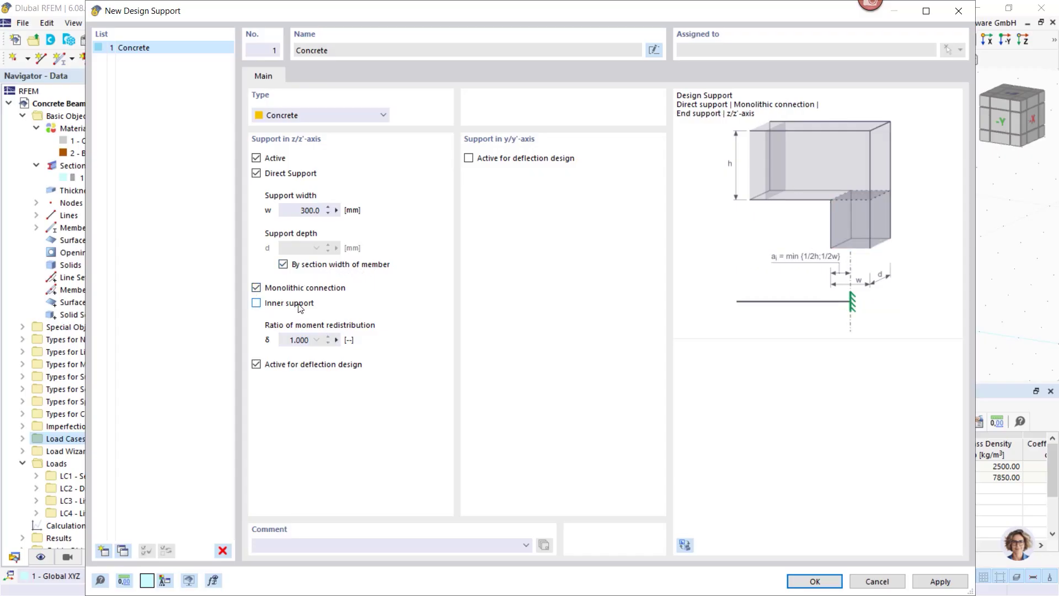
pyautogui.click(940, 582)
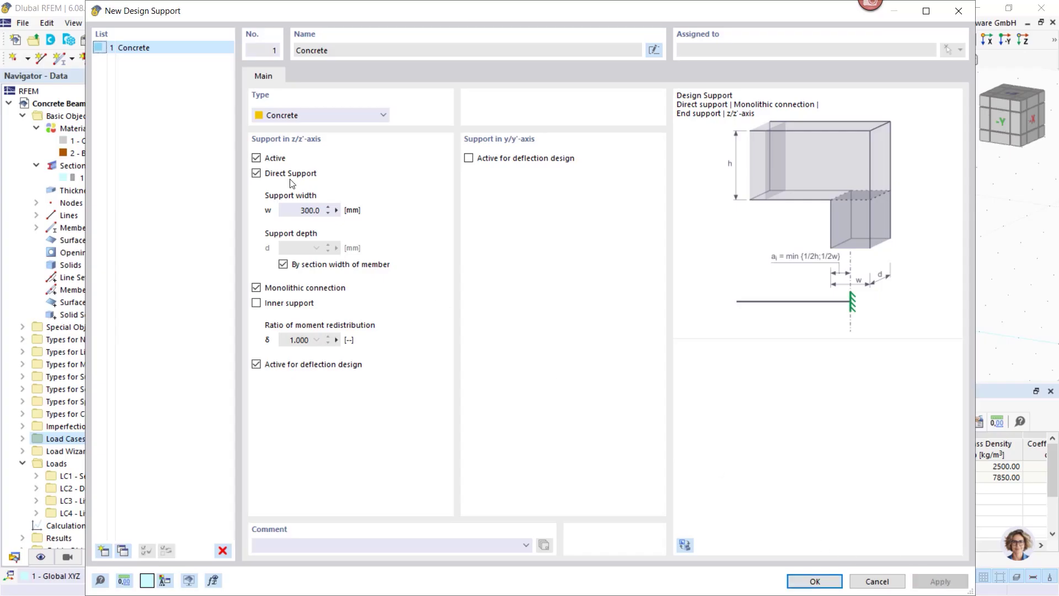
# Step: Copy the concrete design support, make the copy an inner support, and confirm
pyautogui.click(122, 550)
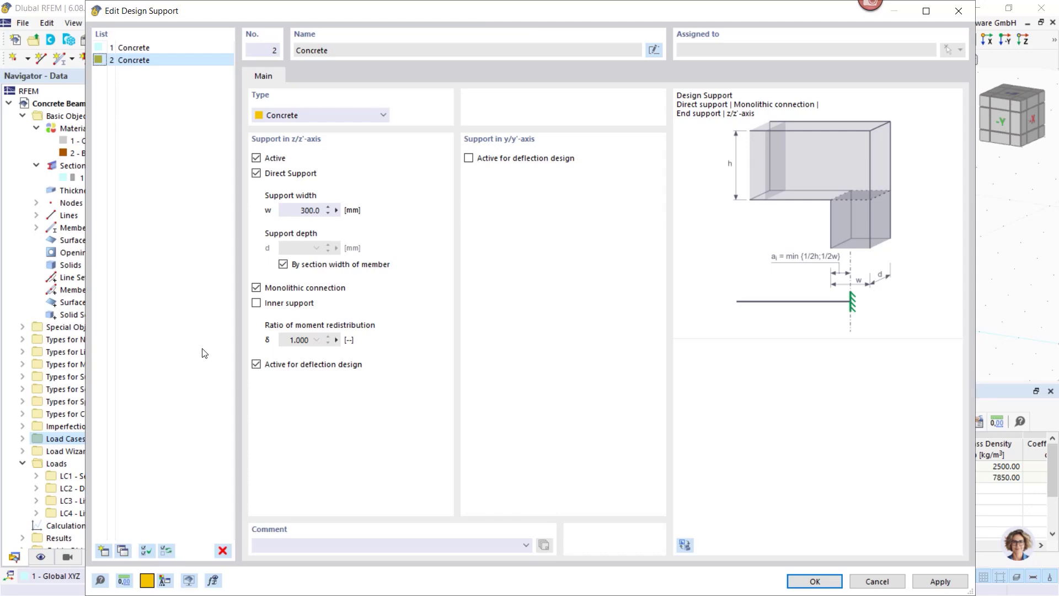
pyautogui.click(256, 302)
pyautogui.click(814, 580)
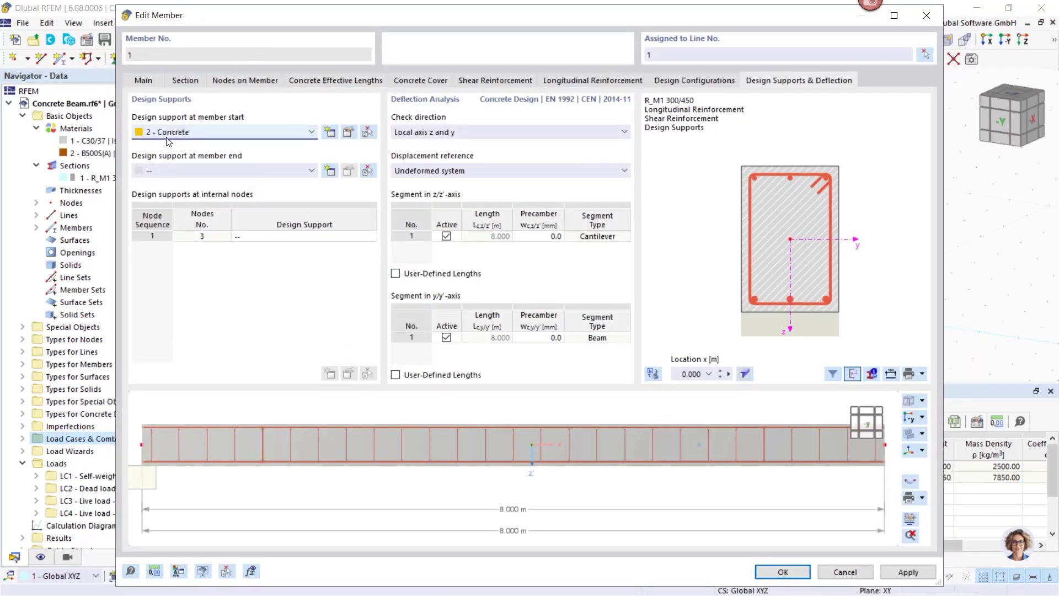
# Step: Assign design support 1 to the member start and design support 2 to internal node 3, and confirm the member changes
pyautogui.click(181, 130)
pyautogui.click(176, 146)
pyautogui.click(287, 236)
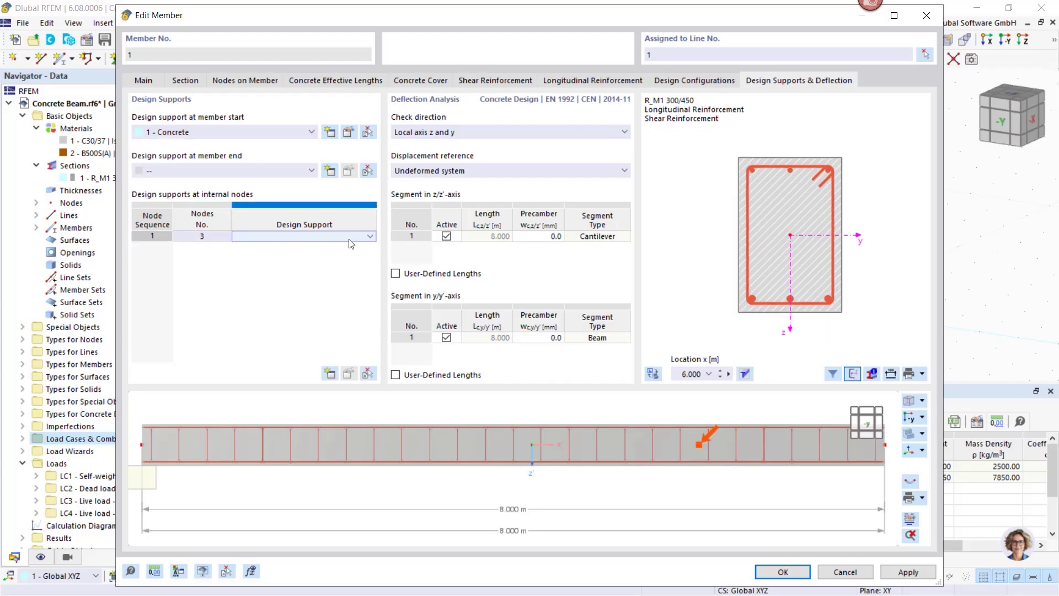
pyautogui.click(369, 237)
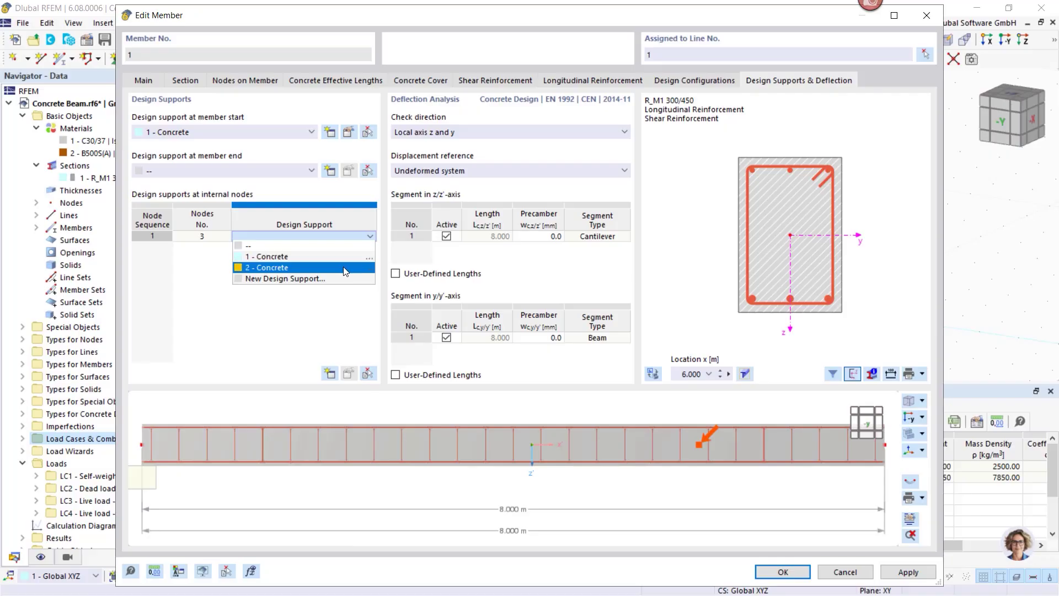
pyautogui.click(259, 267)
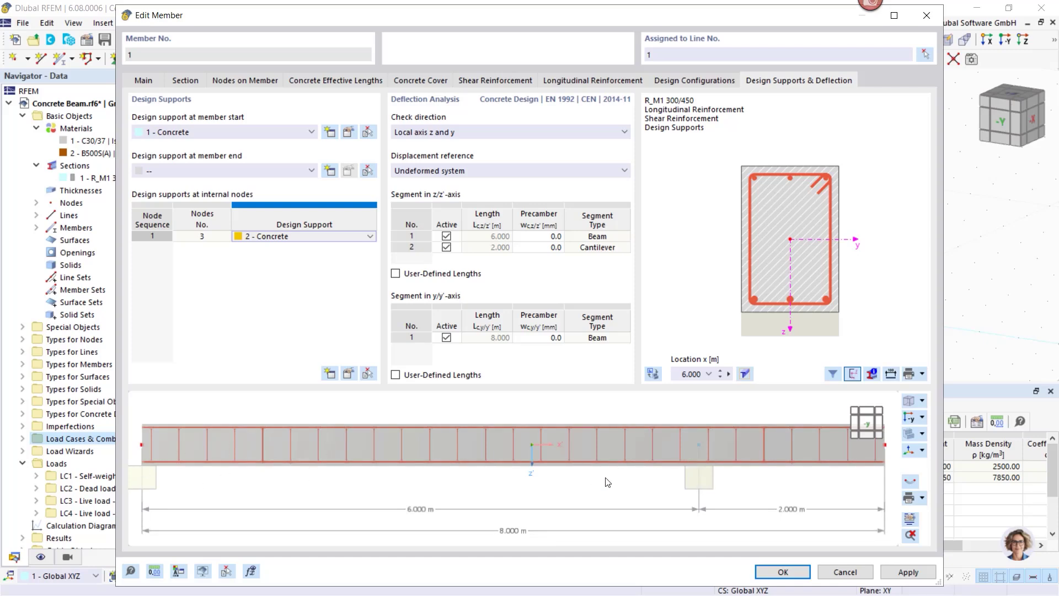
pyautogui.click(779, 574)
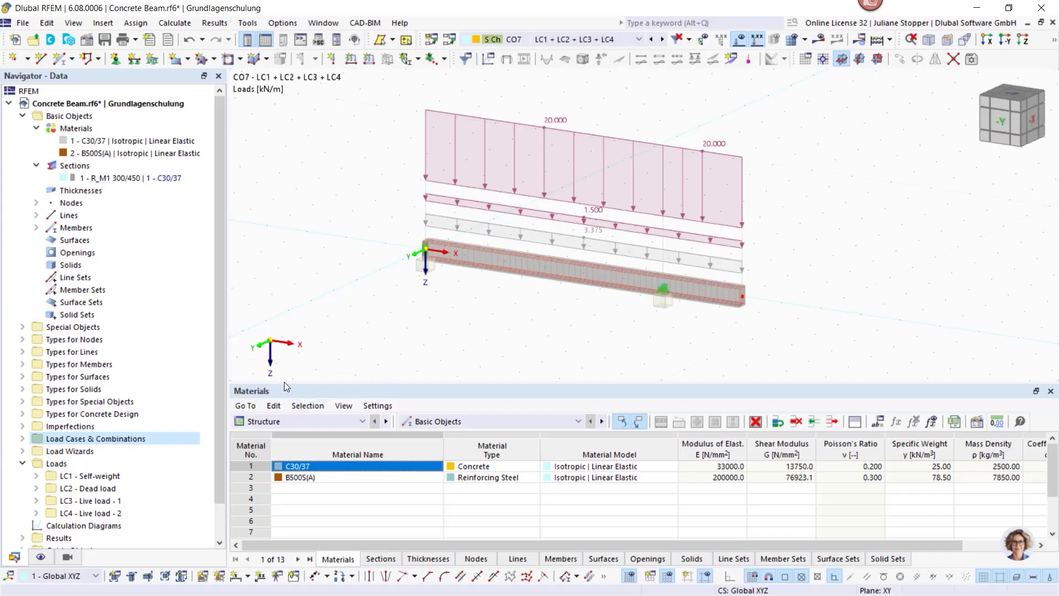
# Step: Expand the lines and members in the model tree, and show the Concrete Design input data table
pyautogui.click(289, 421)
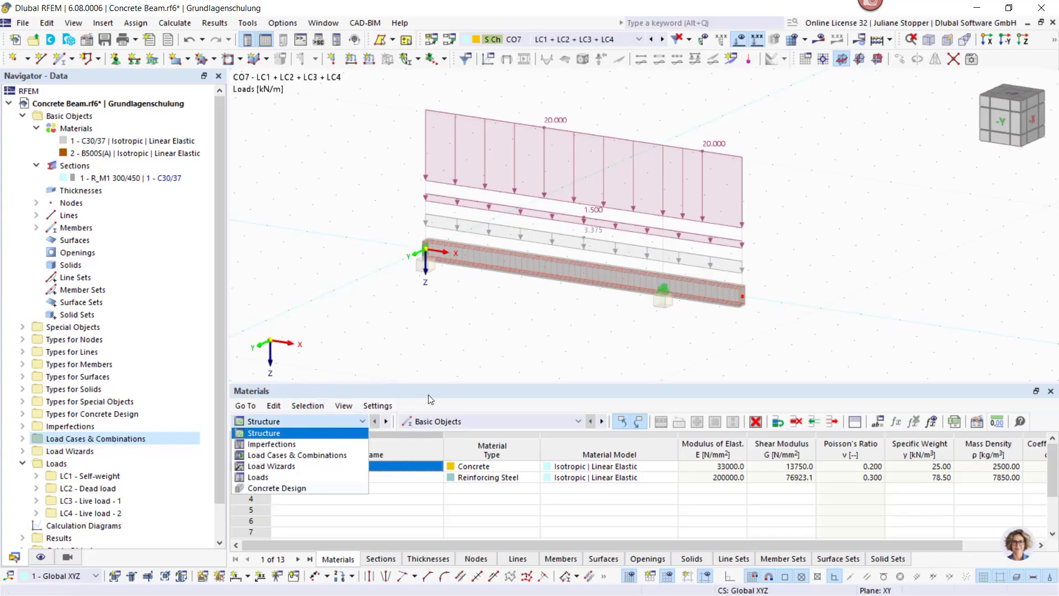
pyautogui.click(450, 397)
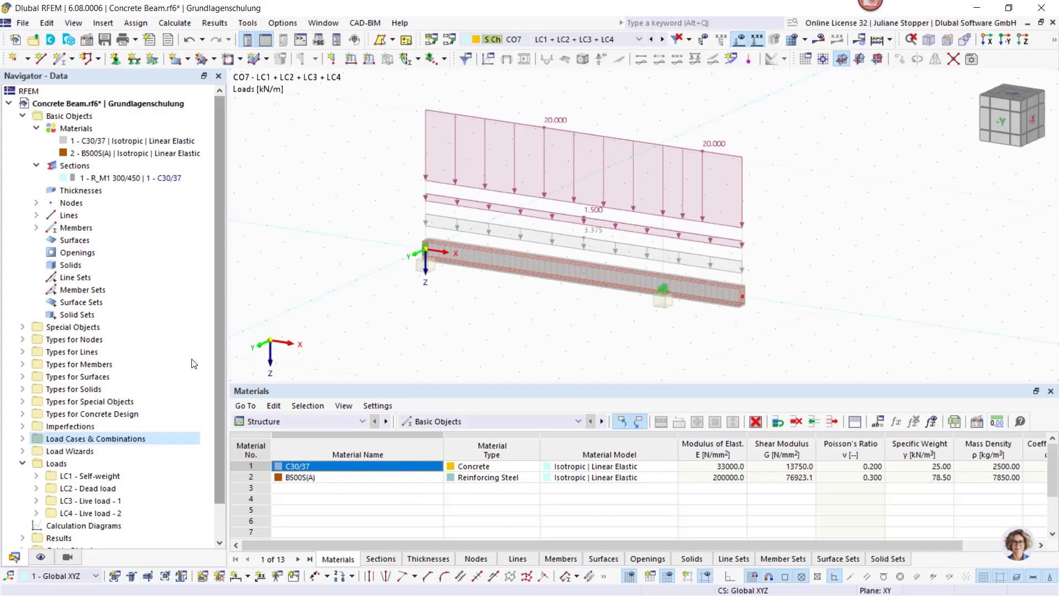
pyautogui.click(36, 215)
pyautogui.click(36, 240)
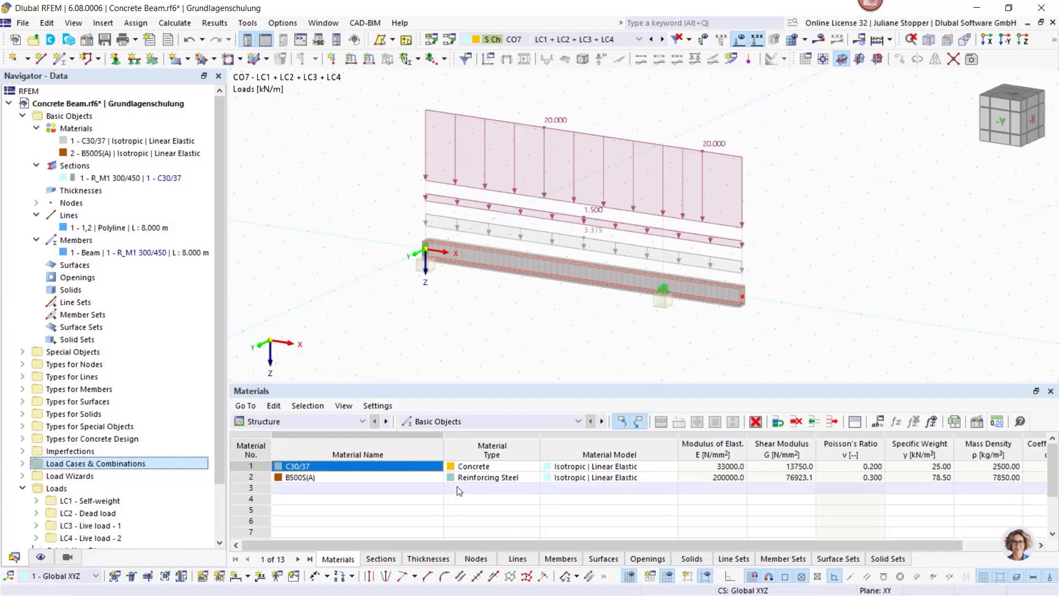
pyautogui.click(362, 422)
pyautogui.click(294, 487)
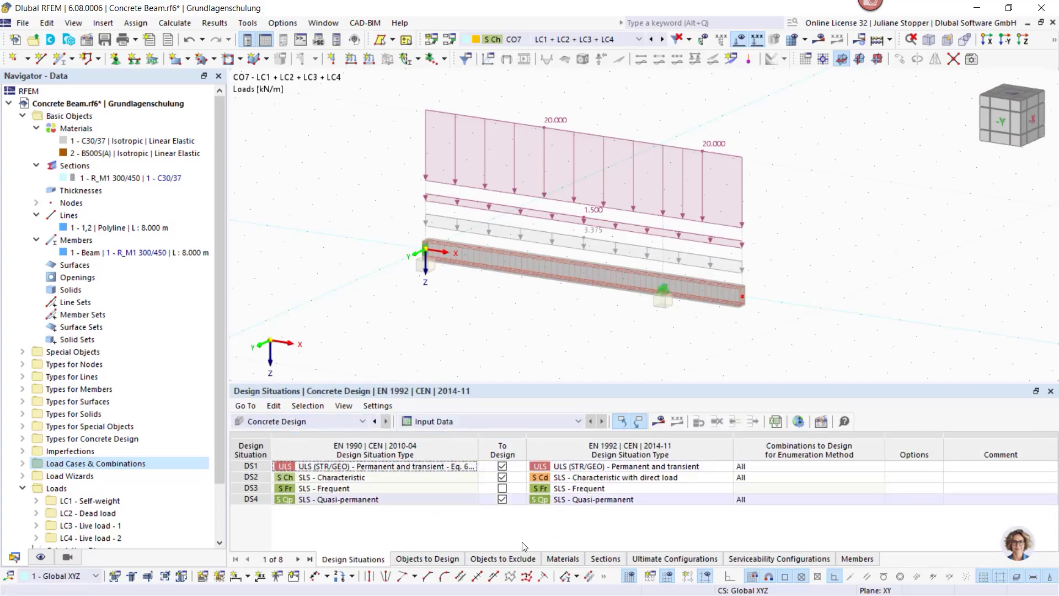
# Step: Check the design situations and objects to design, keeping DS4 included, and run the concrete design calculation
pyautogui.click(501, 499)
pyautogui.click(502, 499)
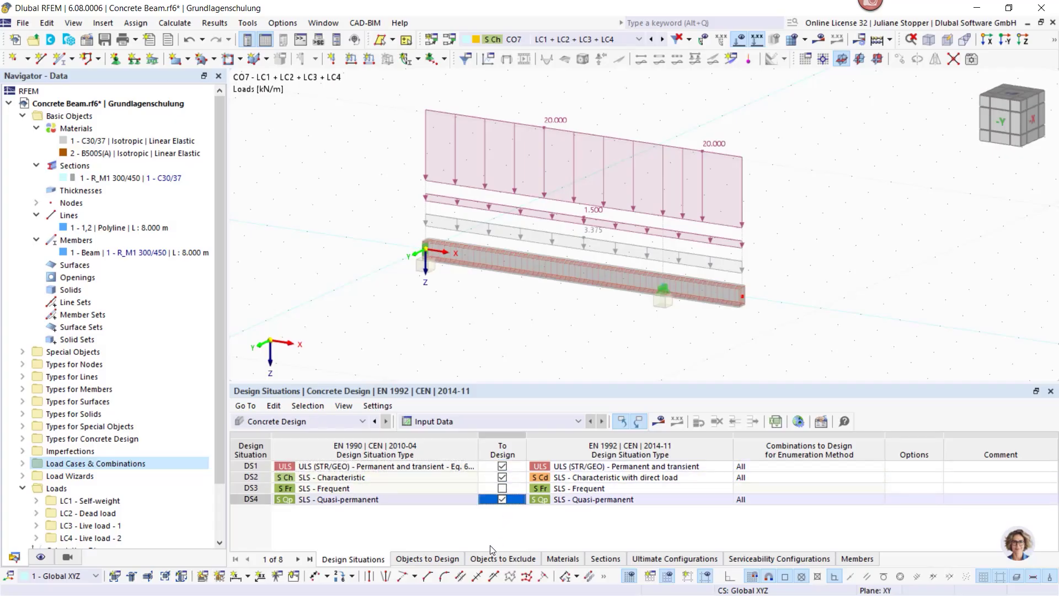
pyautogui.click(429, 560)
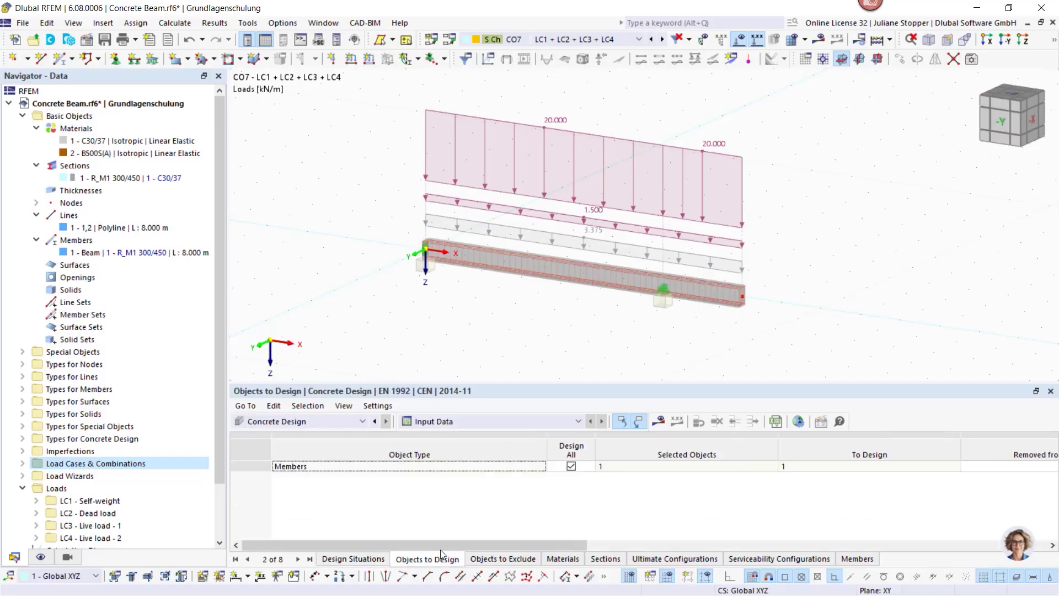
pyautogui.click(349, 561)
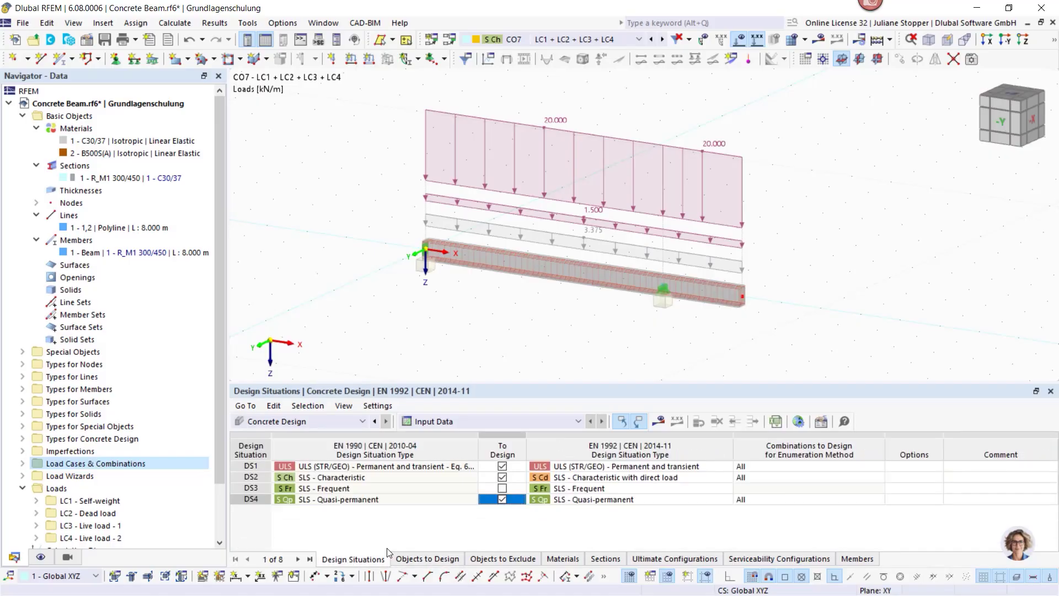
pyautogui.click(658, 422)
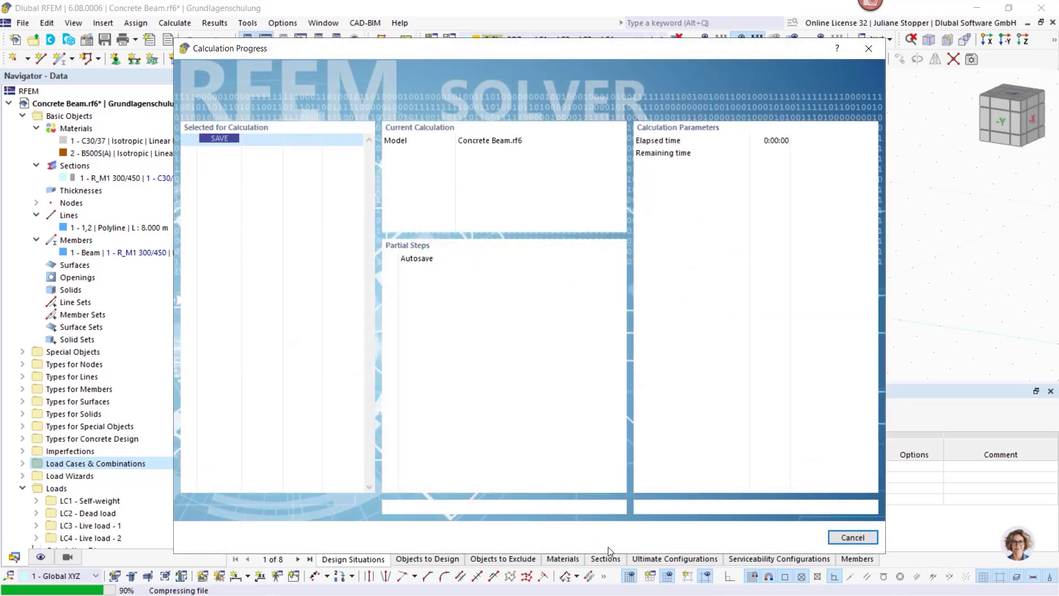
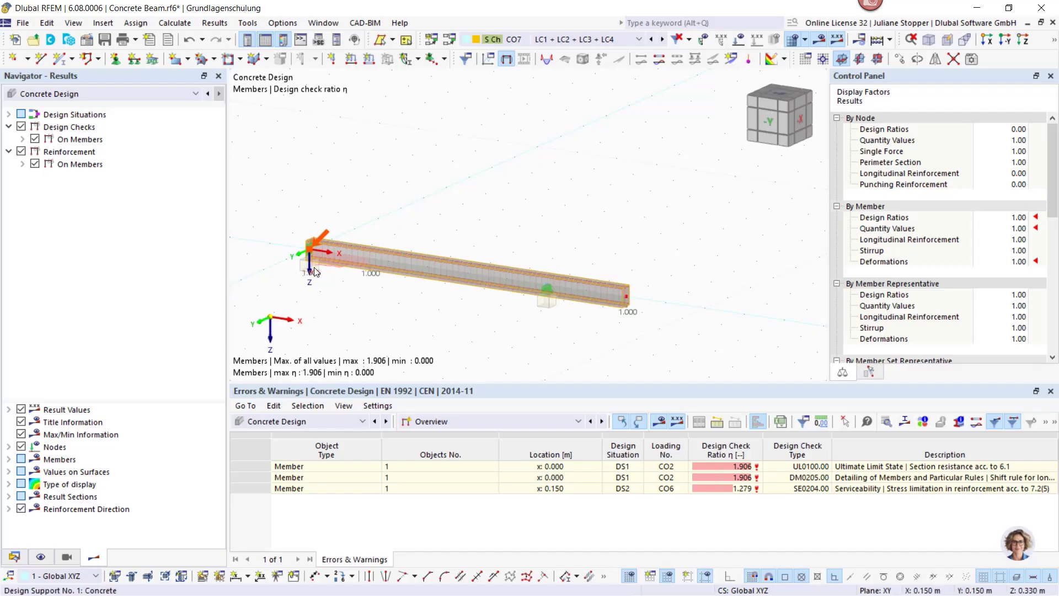
# Step: View the design check ratios along the beam, and switch the displayed results to Static Analysis
pyautogui.scroll(2, 318, 274)
pyautogui.moveTo(374, 304); pyautogui.dragTo(360, 237, button='middle')
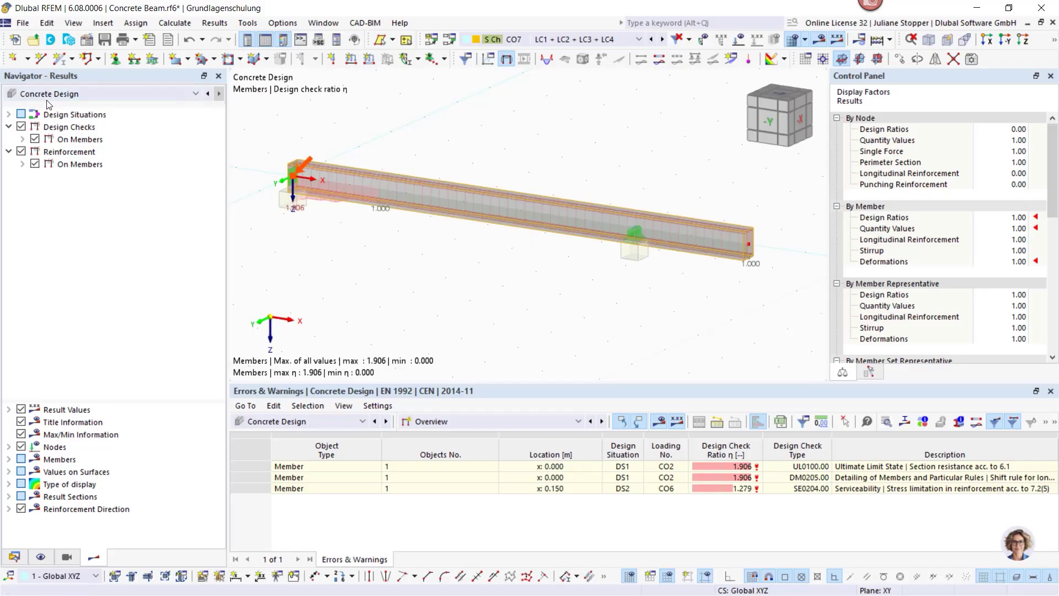
pyautogui.click(127, 98)
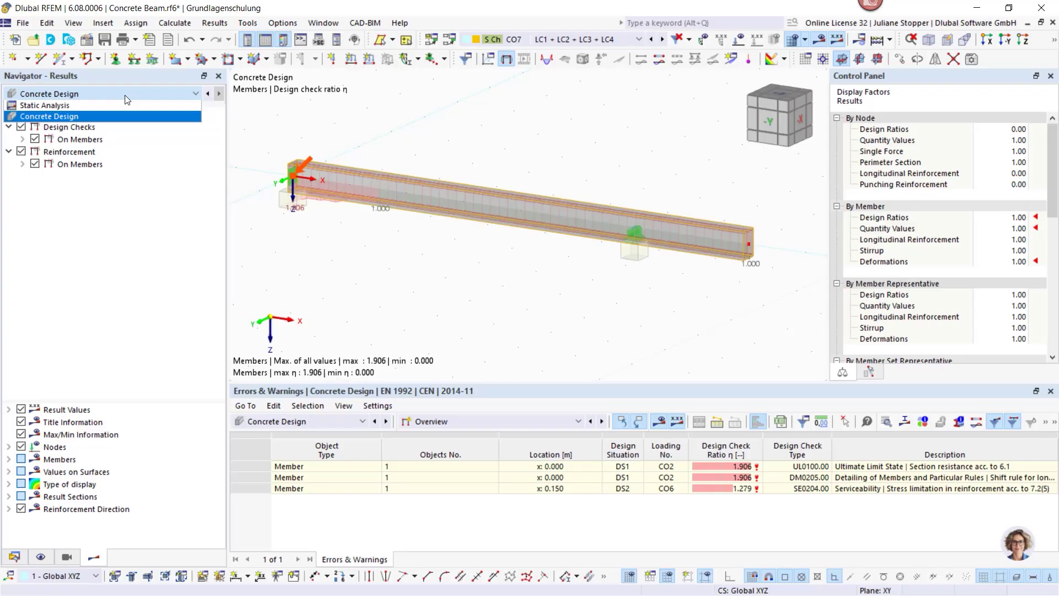
pyautogui.click(64, 106)
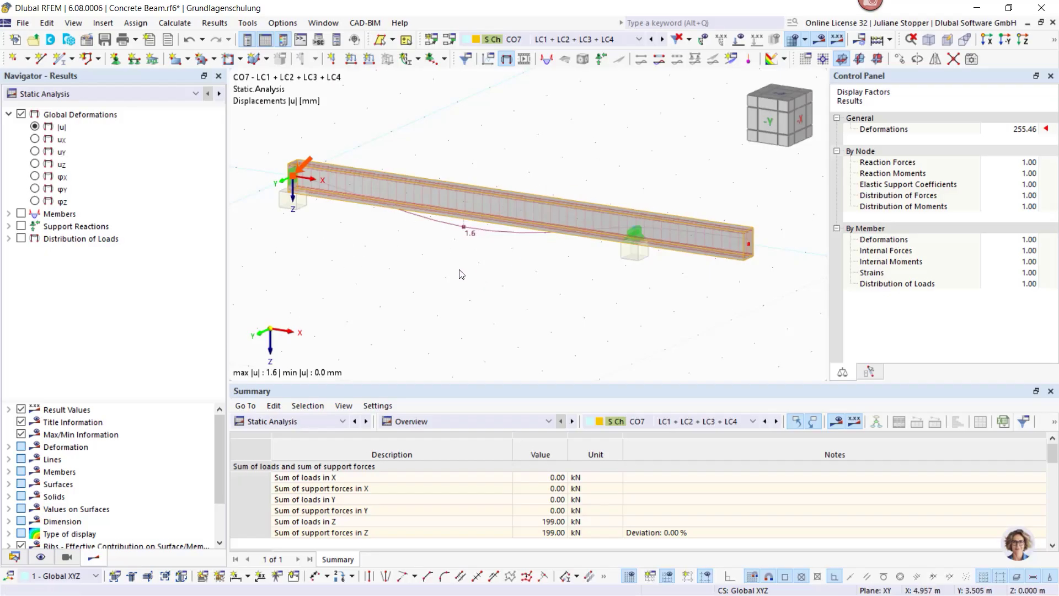
# Step: Restore the isometric view of the beam and display it as a wireframe model
pyautogui.keyDown('ctrl'); pyautogui.moveTo(447, 262); pyautogui.dragTo(392, 194, button='middle'); pyautogui.keyUp('ctrl')
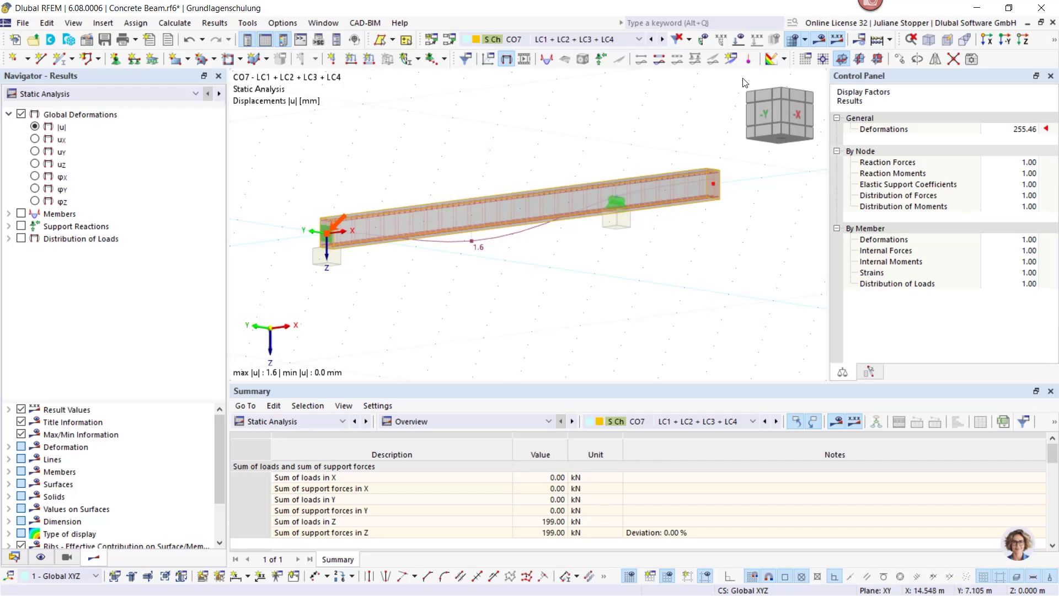
pyautogui.click(929, 41)
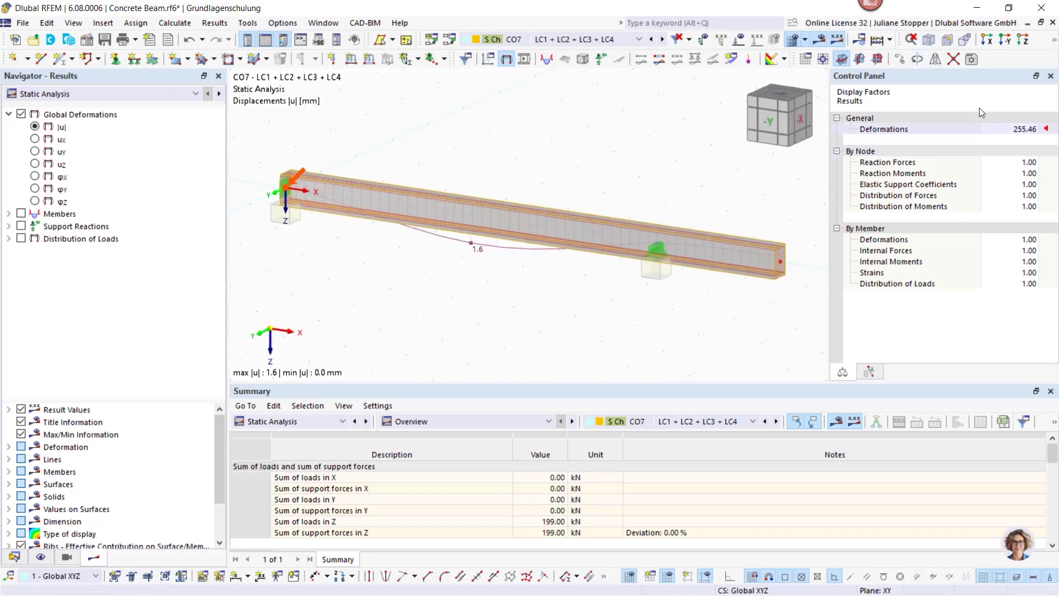
pyautogui.click(1054, 42)
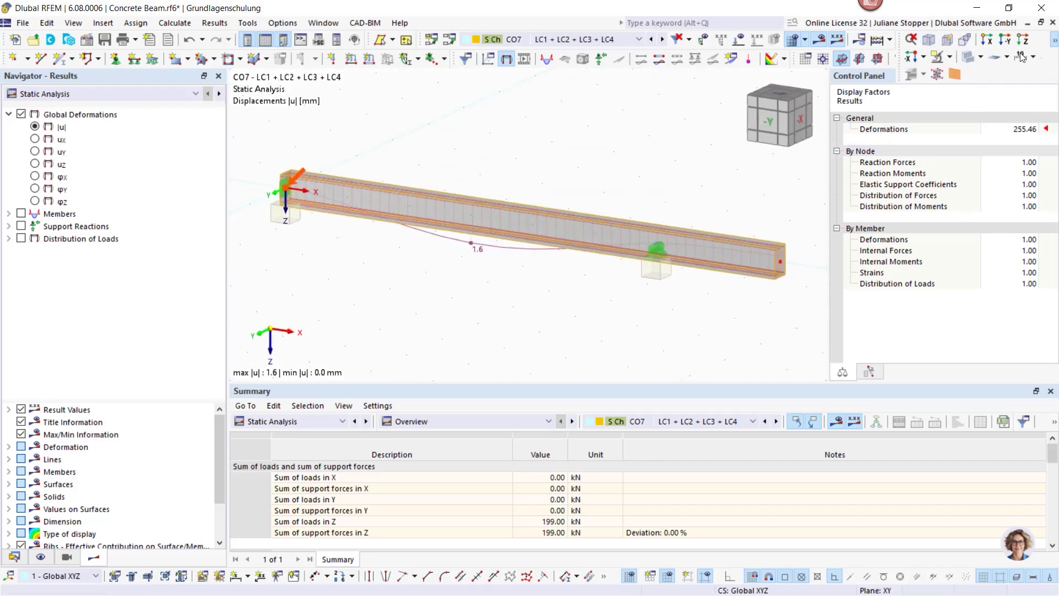
pyautogui.click(981, 58)
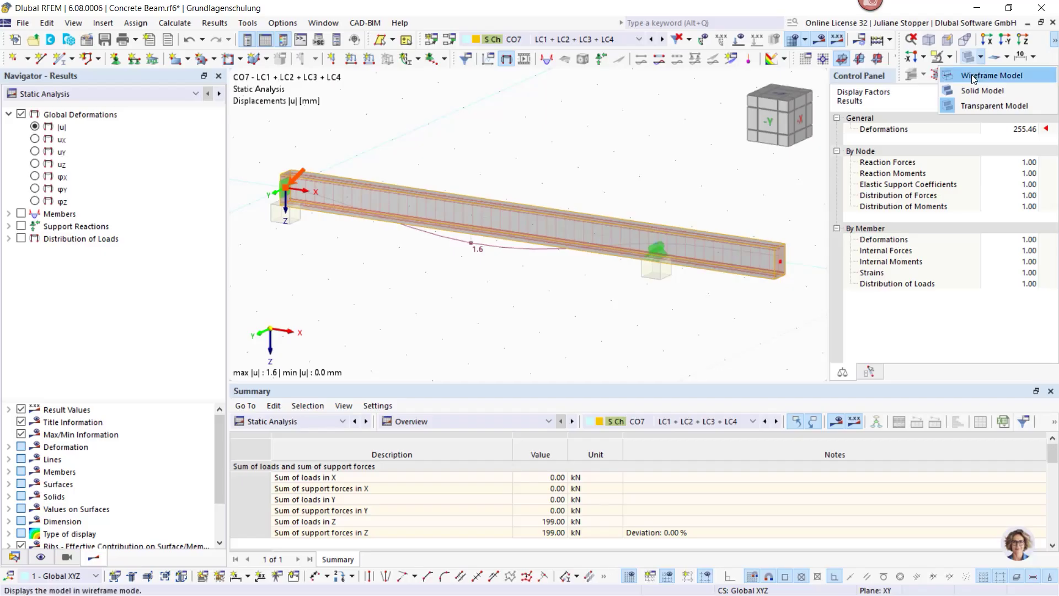
pyautogui.click(971, 75)
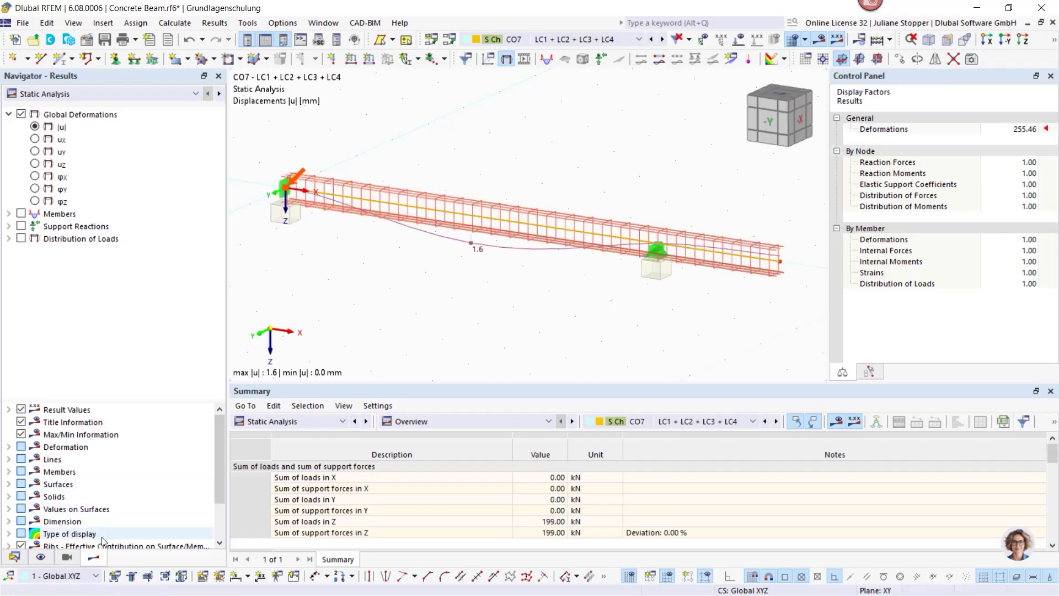
# Step: Hide the Types for Concrete Design in the model display so the reinforcement is not drawn on the beam
pyautogui.click(66, 557)
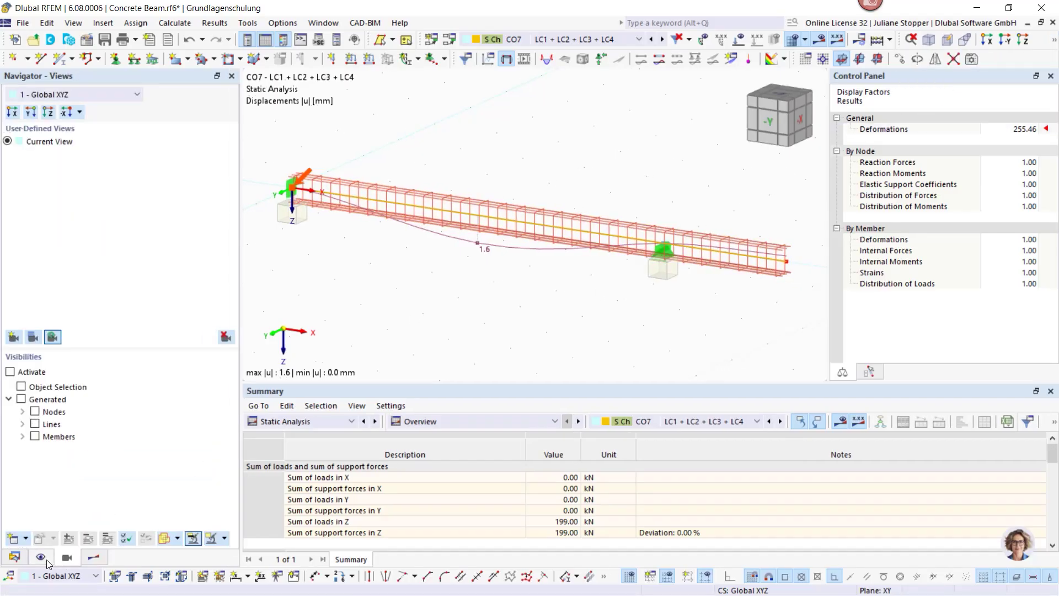
pyautogui.click(46, 559)
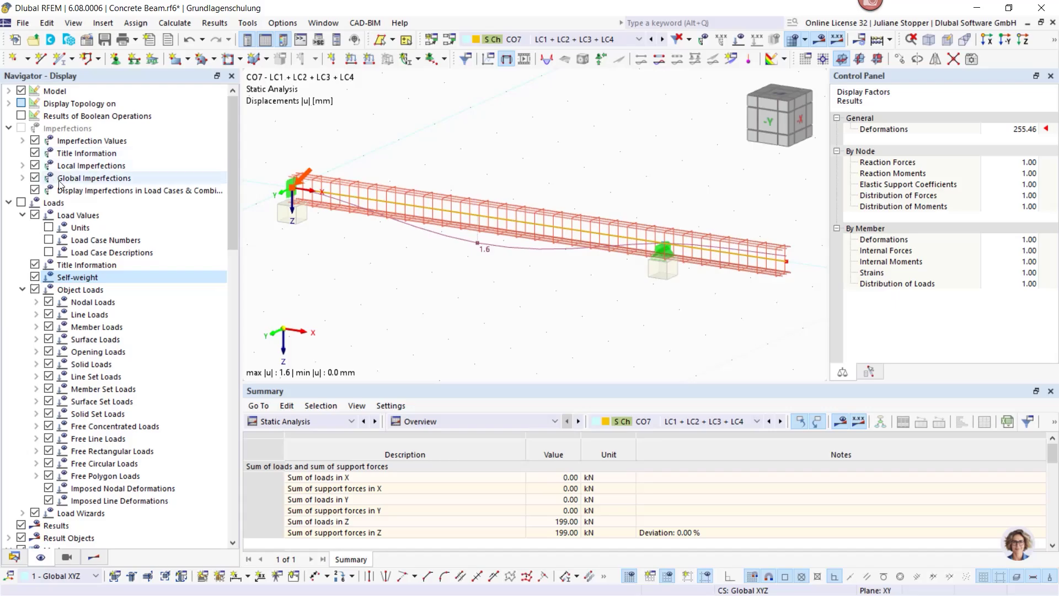
pyautogui.click(9, 91)
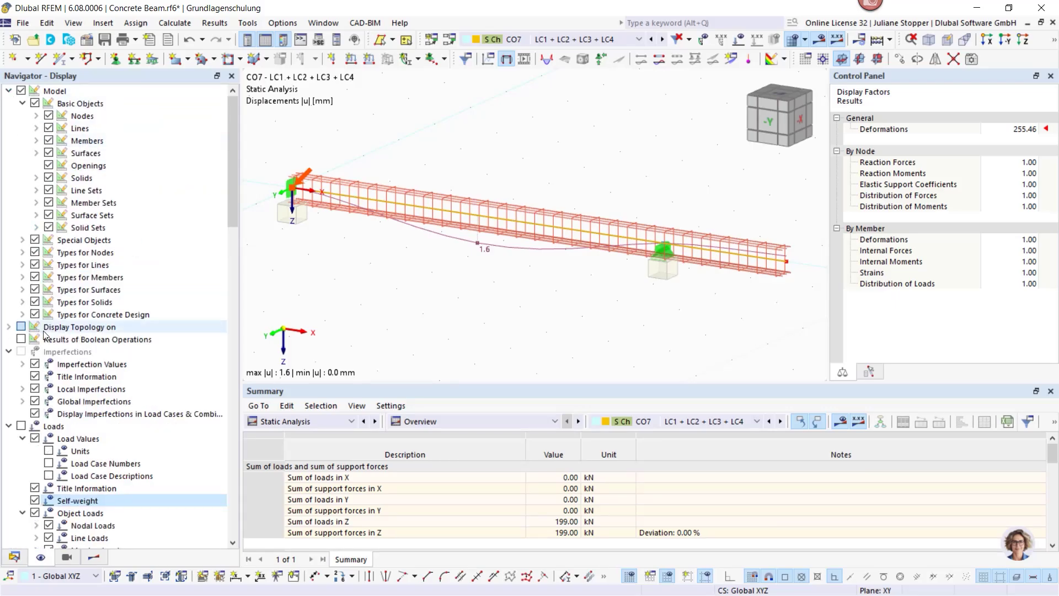
pyautogui.click(35, 313)
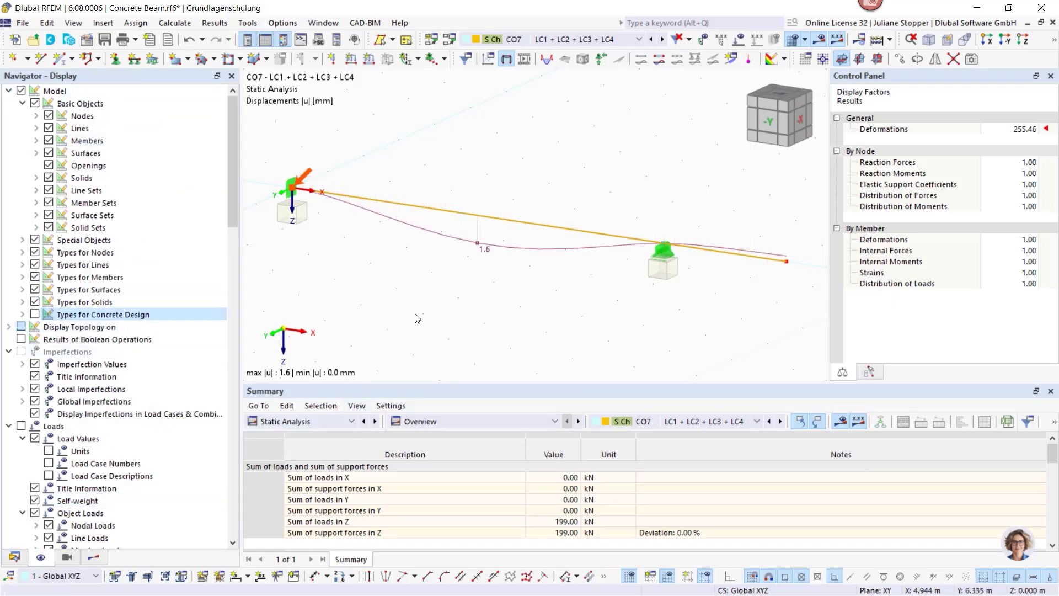
# Step: Preview the member deformation as Section Colored, and restore the Lines representation
pyautogui.click(93, 558)
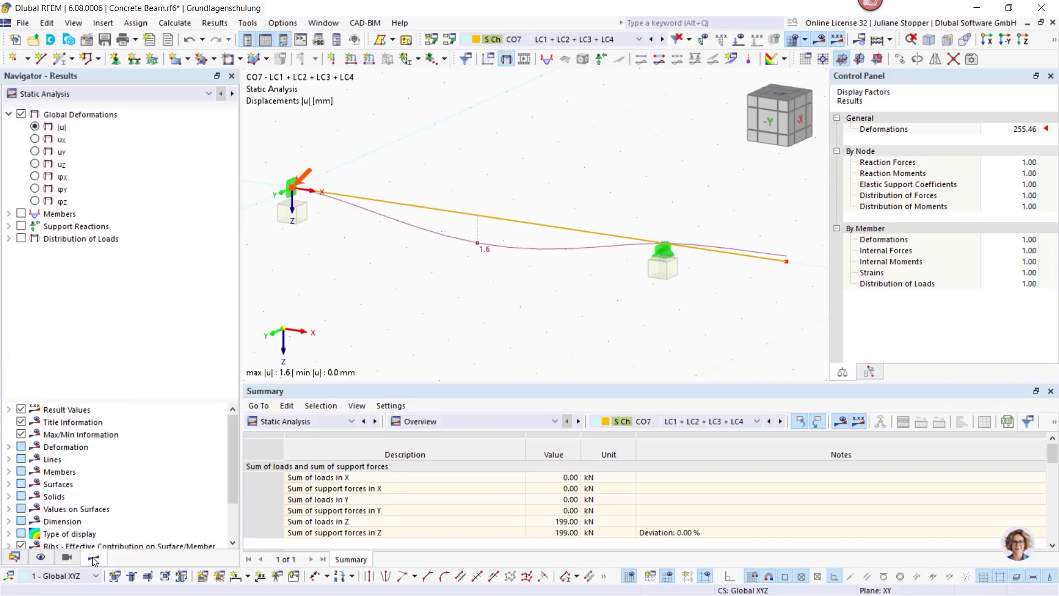
pyautogui.click(9, 447)
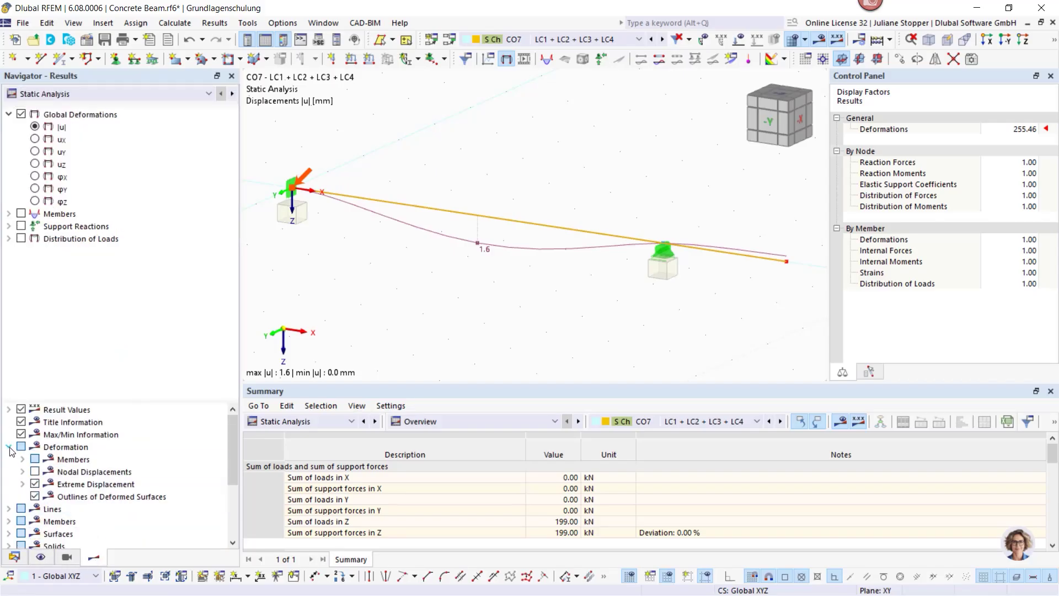
pyautogui.click(22, 459)
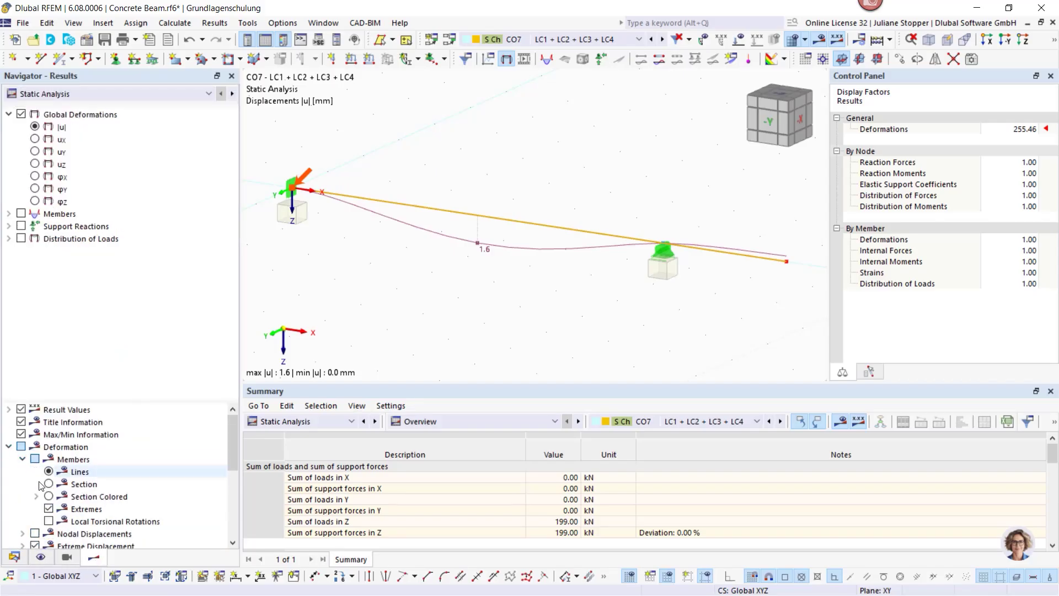
pyautogui.click(48, 496)
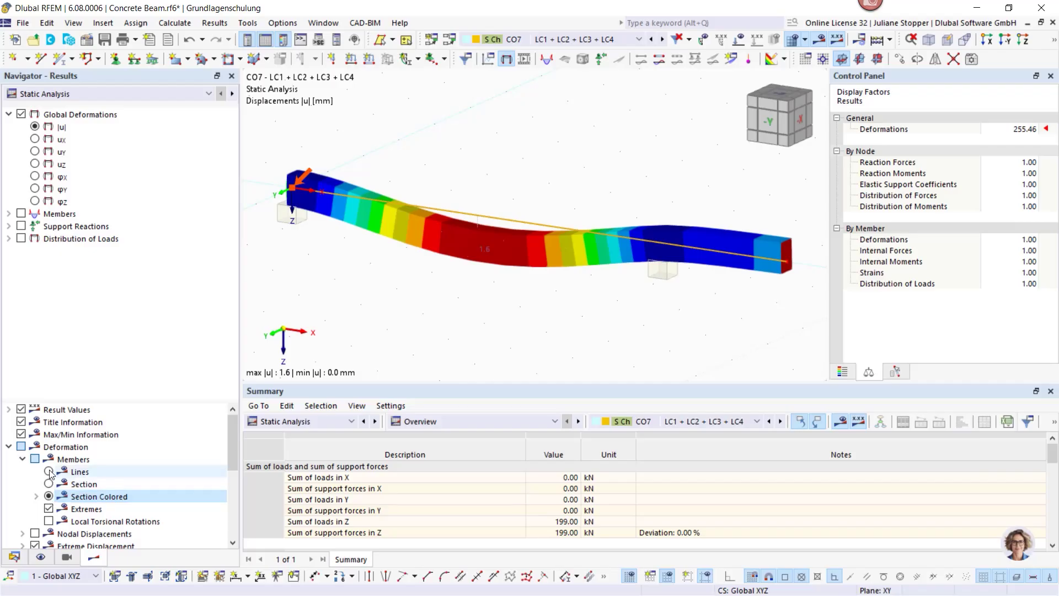
pyautogui.click(49, 472)
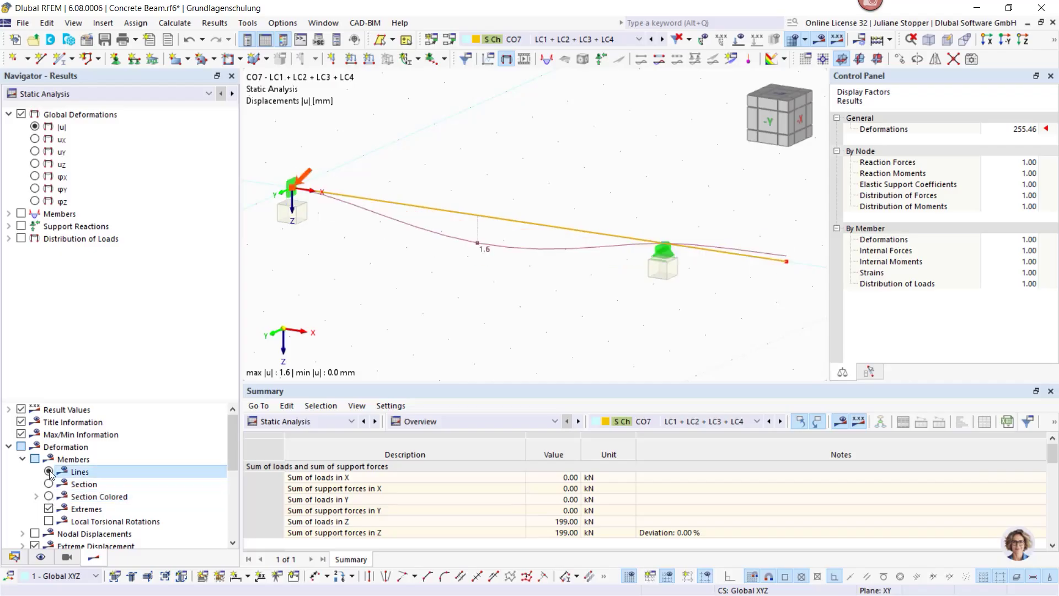
pyautogui.click(14, 557)
pyautogui.click(92, 557)
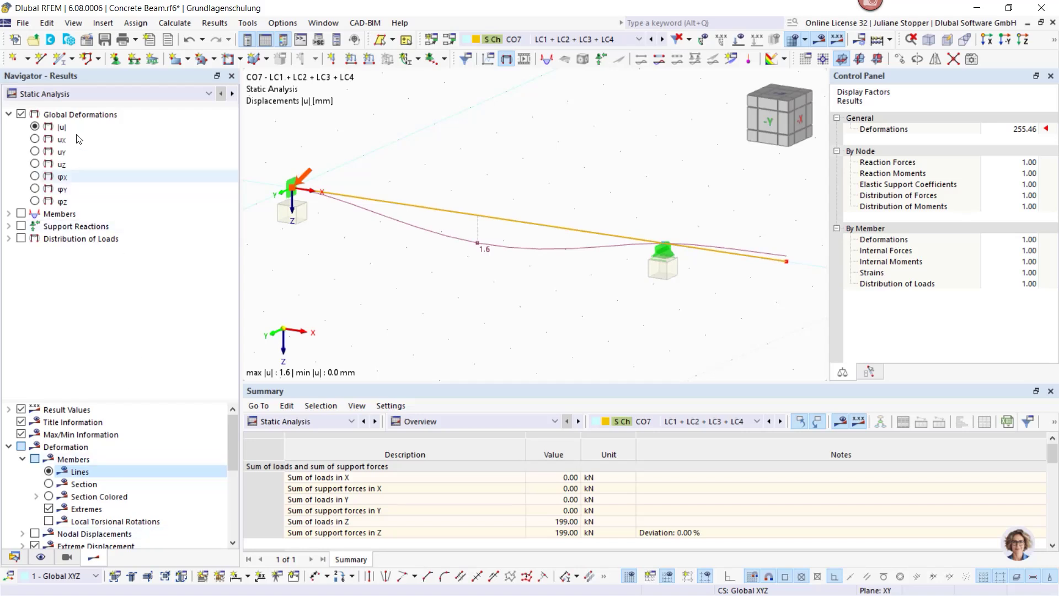
# Step: Switch the displayed results to Concrete Design and show the Design Ratios on Members table
pyautogui.click(80, 95)
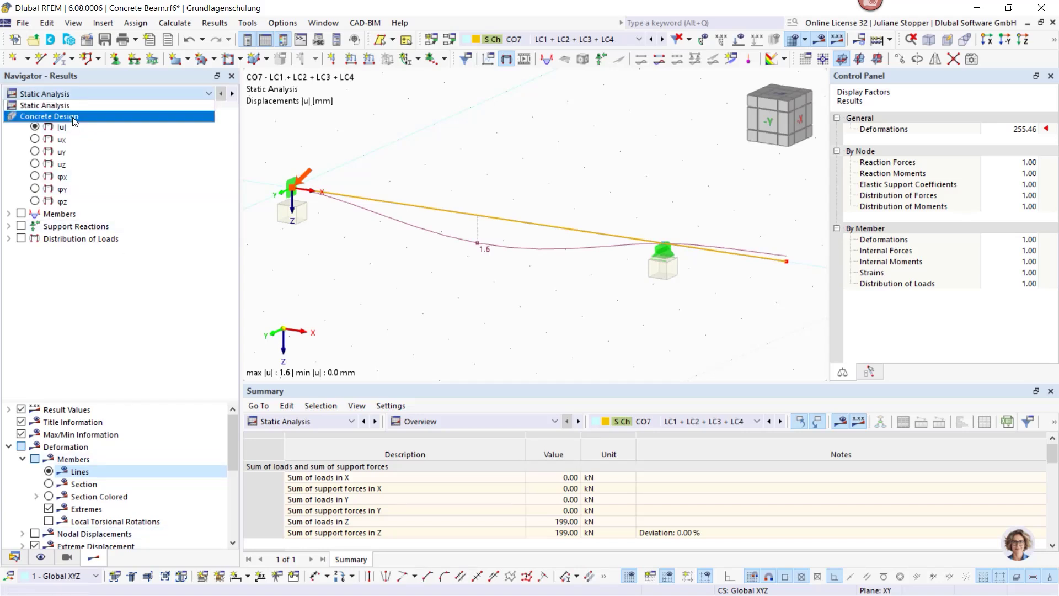
pyautogui.click(75, 119)
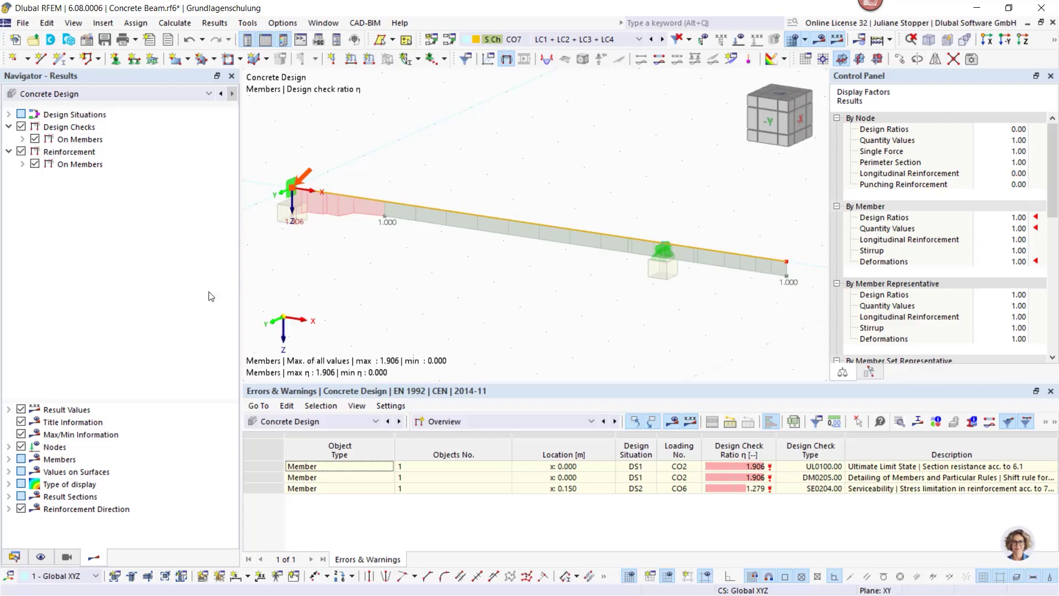
pyautogui.click(325, 422)
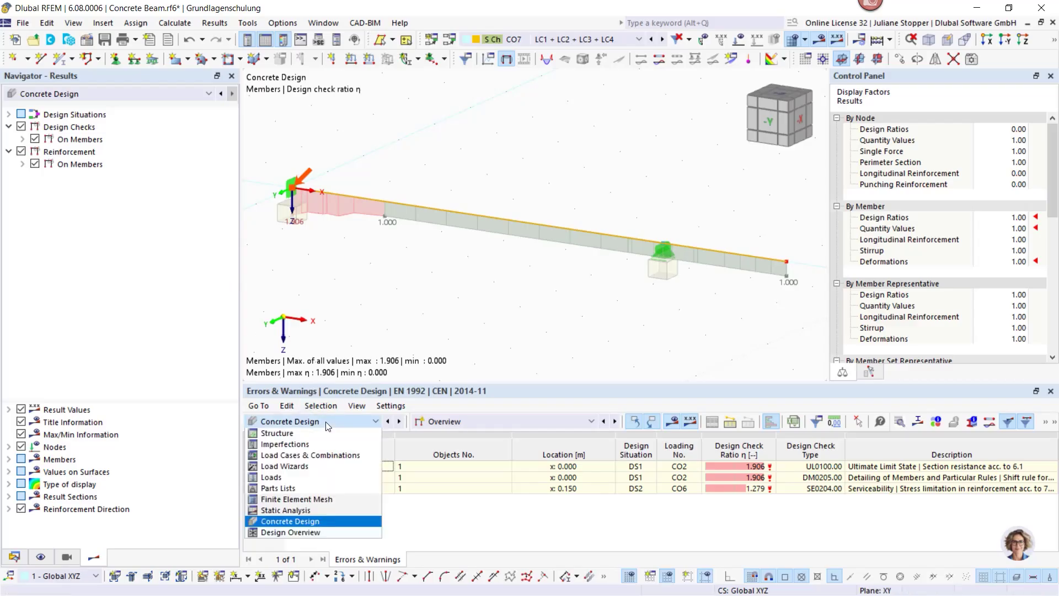
pyautogui.click(325, 421)
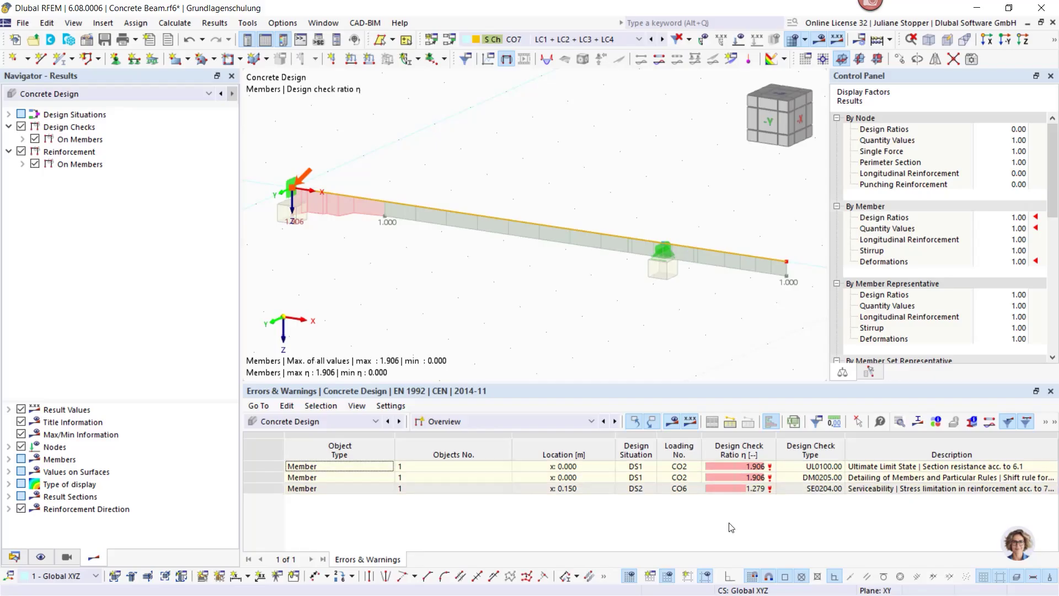
pyautogui.click(492, 422)
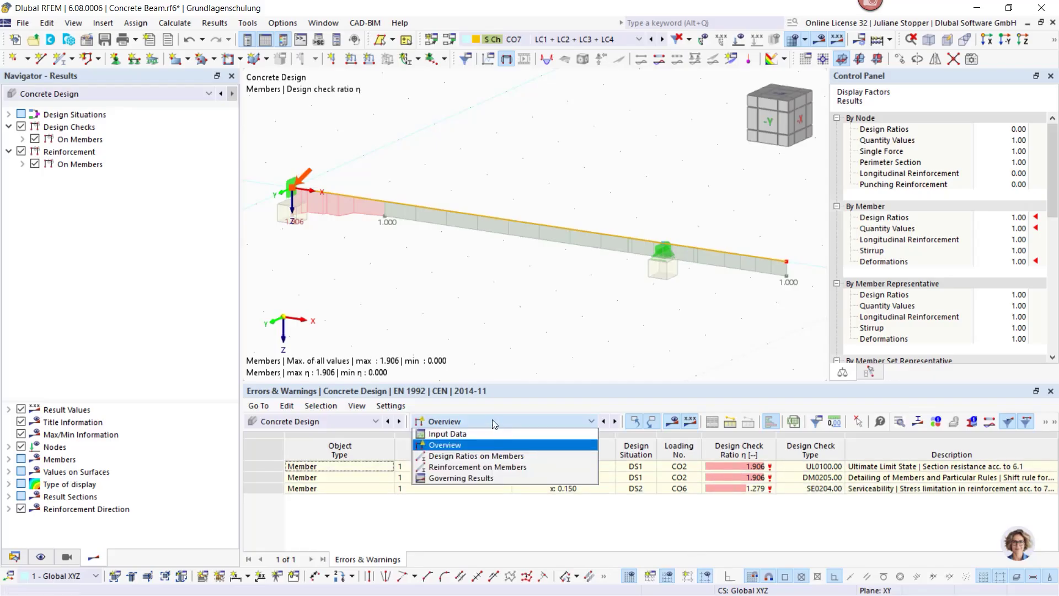
pyautogui.click(468, 457)
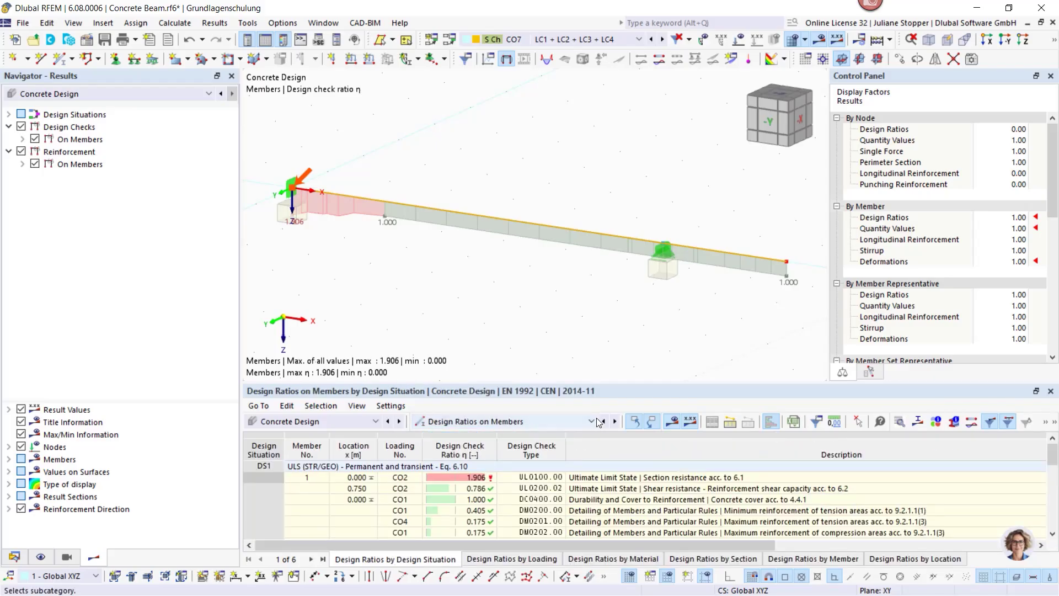
# Step: Enlarge the design ratios table and look through the design checks listed for design situation DS1
pyautogui.moveTo(588, 382); pyautogui.dragTo(587, 270)
pyautogui.scroll(-4, 523, 403)
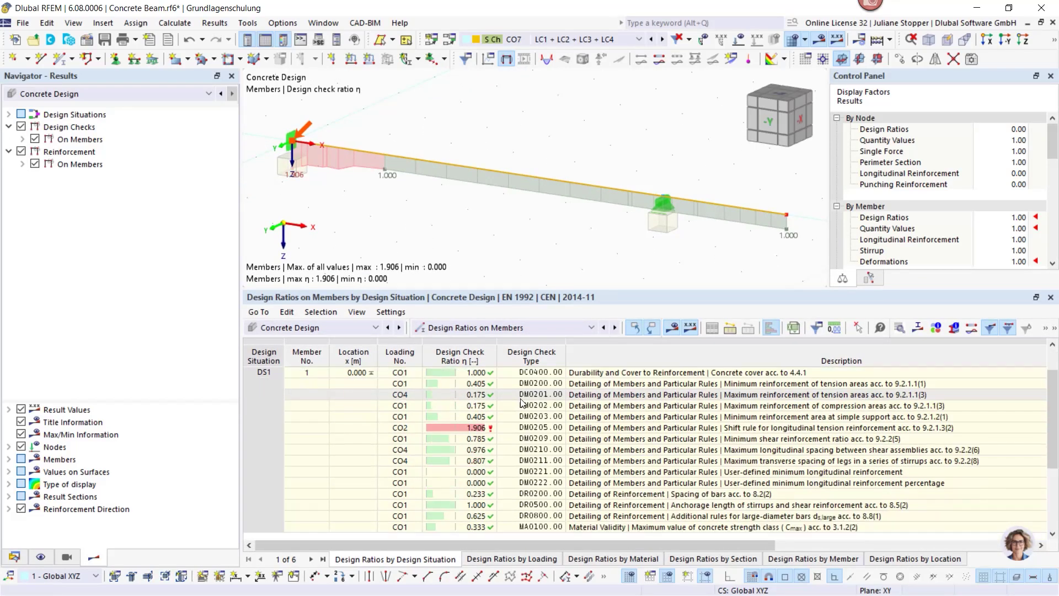
pyautogui.scroll(5, 523, 402)
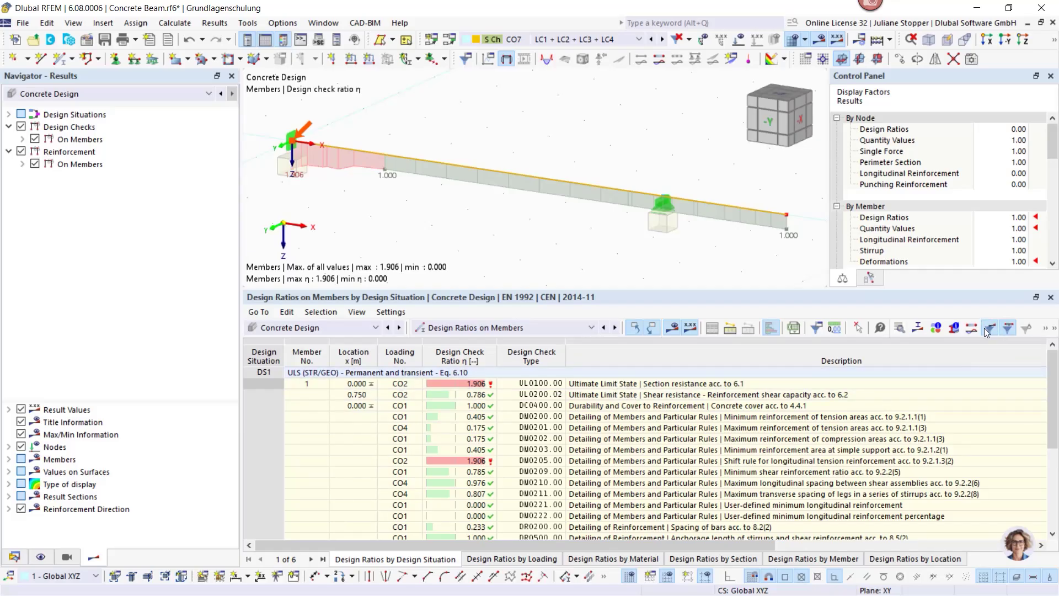
# Step: Filter the durability and detailing checks out of the design ratios table, and select the section resistance check ratio
pyautogui.click(1045, 331)
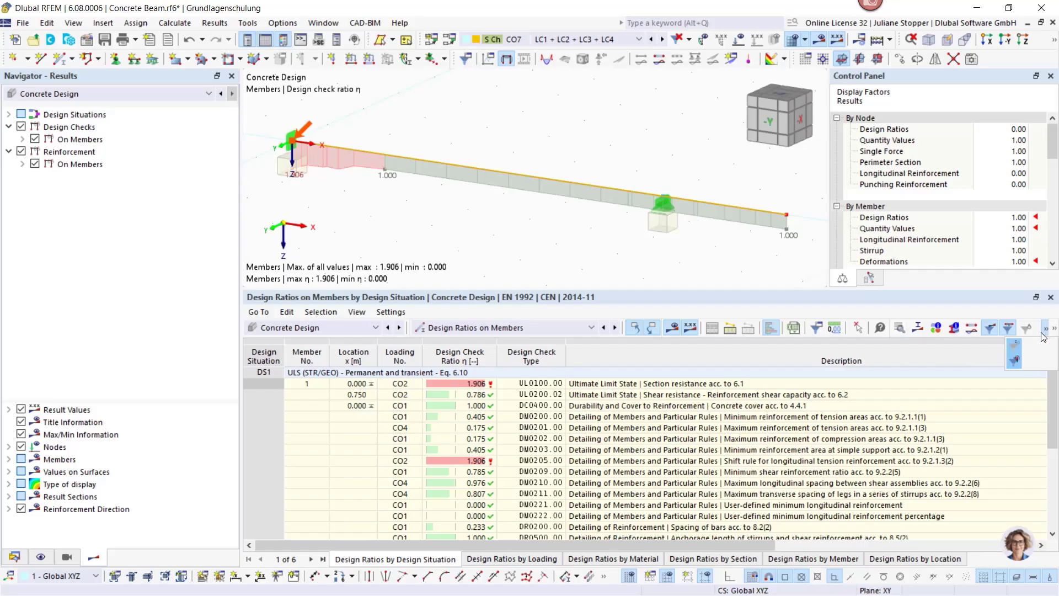
pyautogui.click(1014, 362)
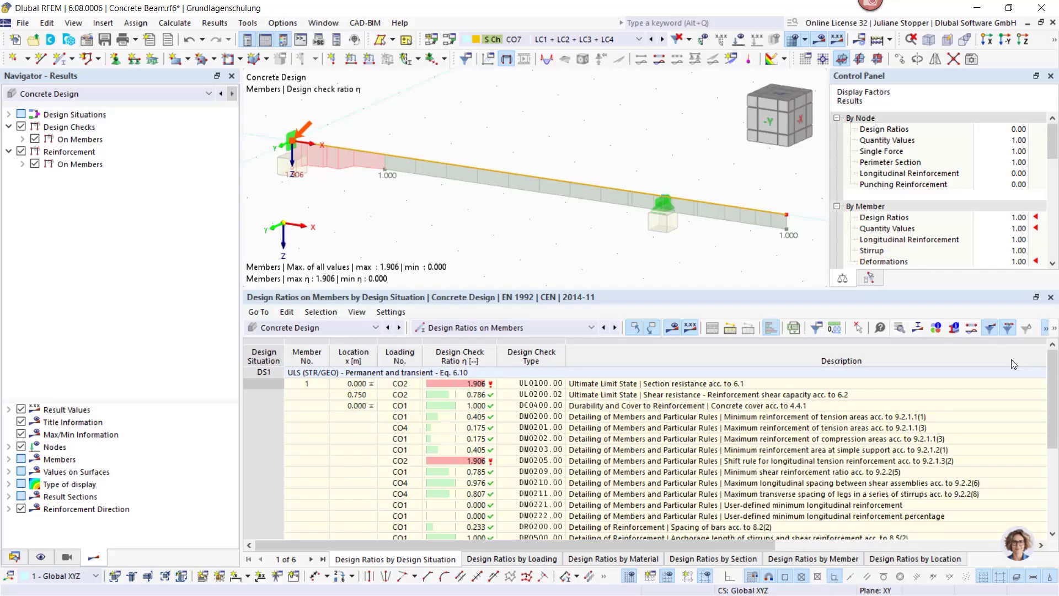
pyautogui.click(1006, 329)
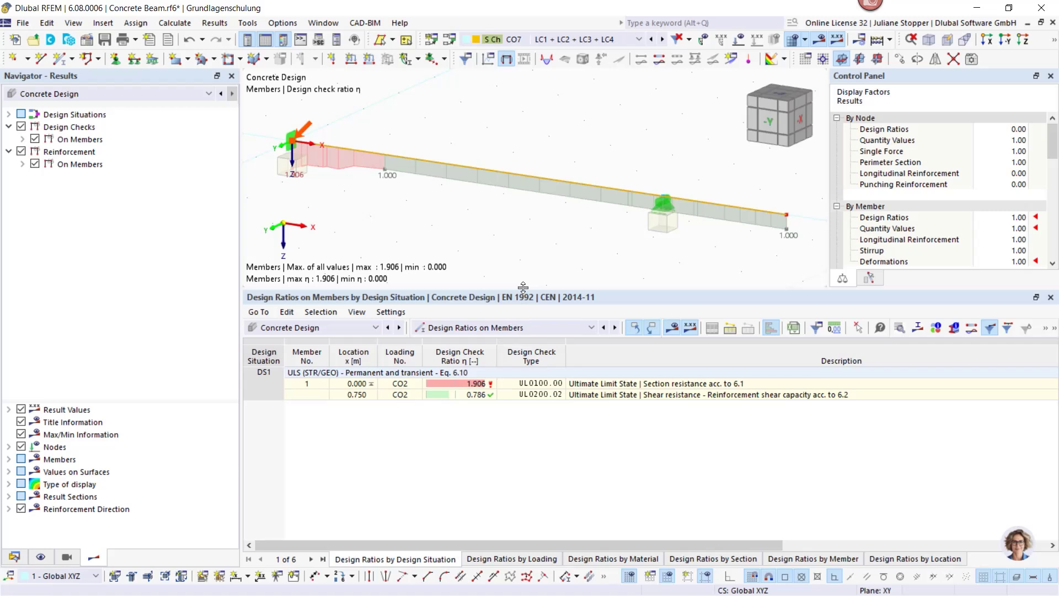
pyautogui.moveTo(522, 291); pyautogui.dragTo(507, 349)
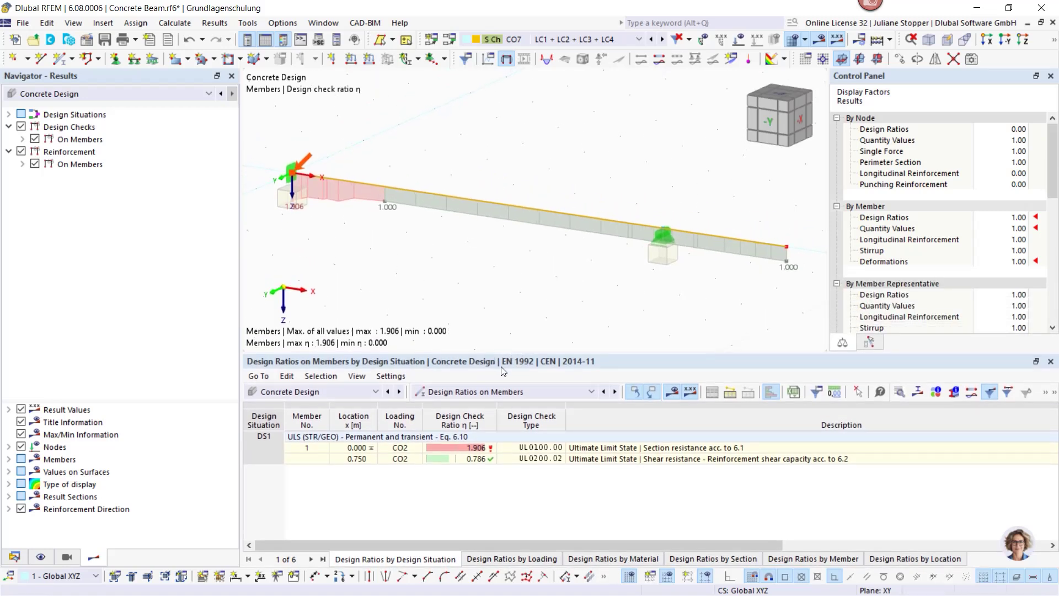
pyautogui.click(477, 452)
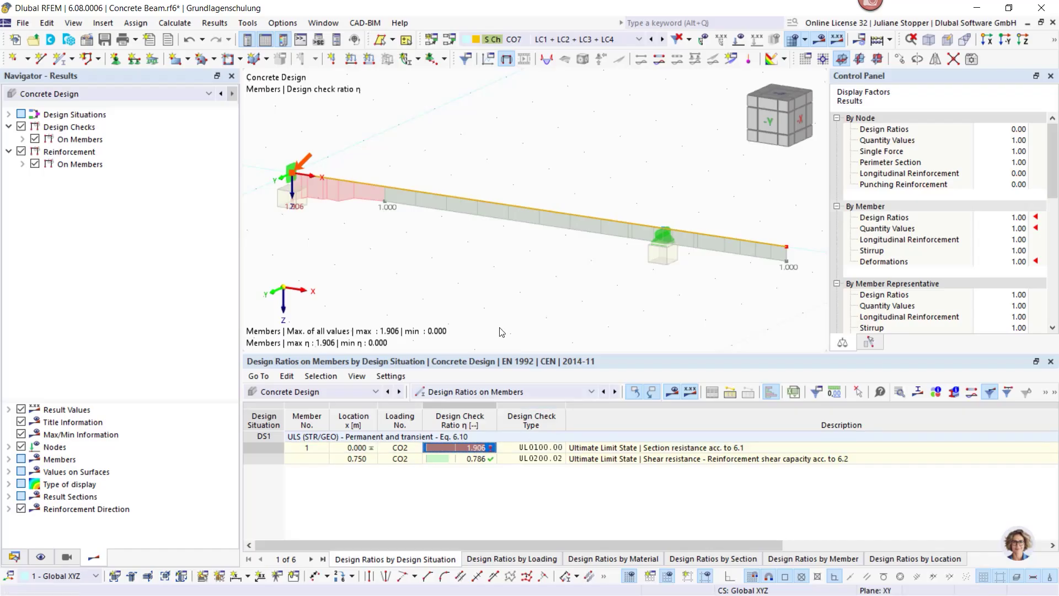
# Step: Expand the ultimate limit state checks on members down to the UL0100 quantities, and examine the ratio diagram near the beam's start support
pyautogui.click(23, 139)
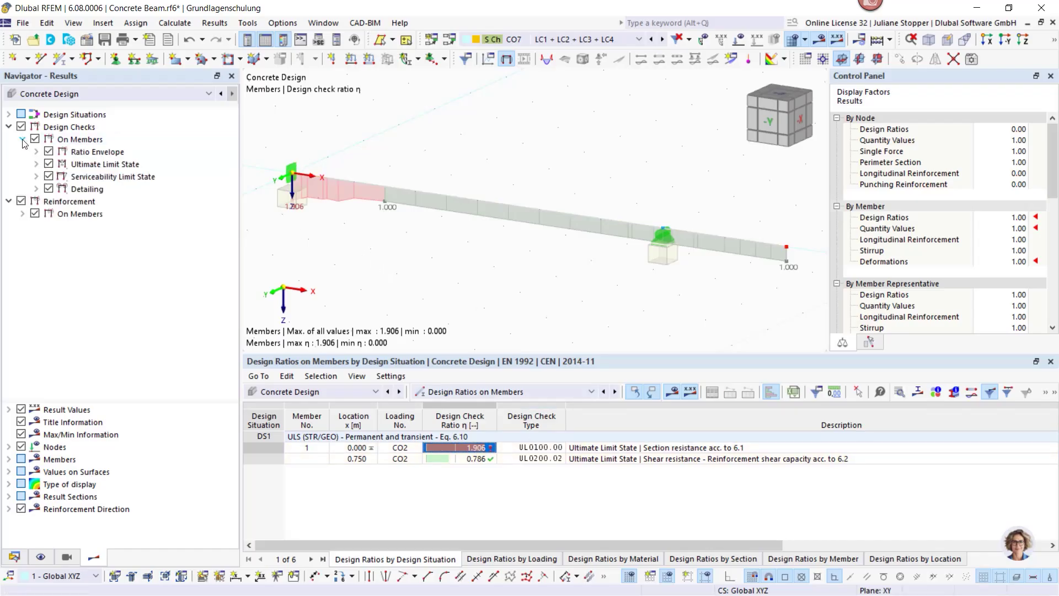
pyautogui.click(36, 165)
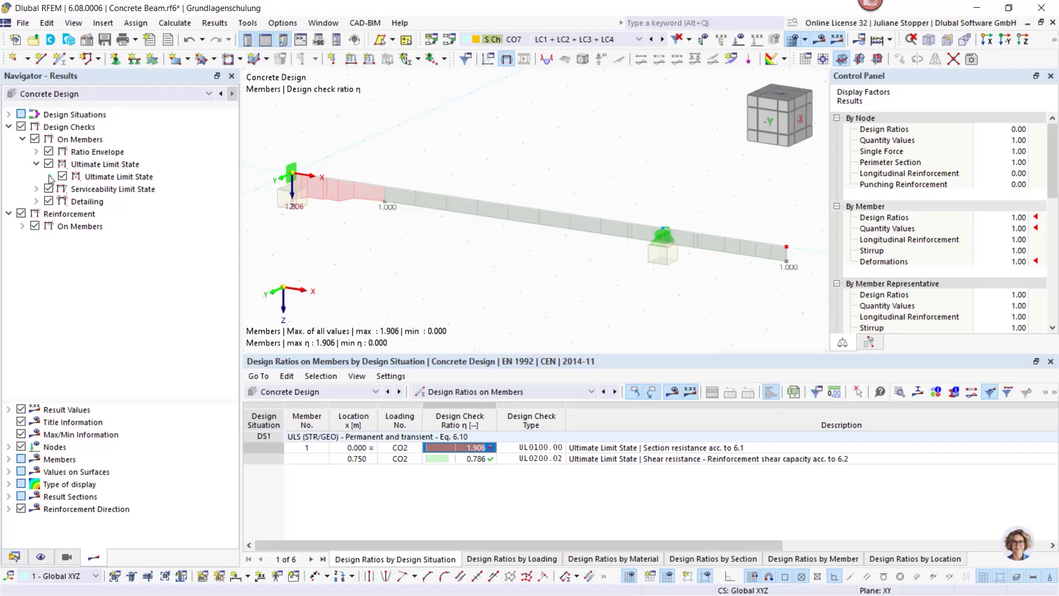
pyautogui.click(49, 176)
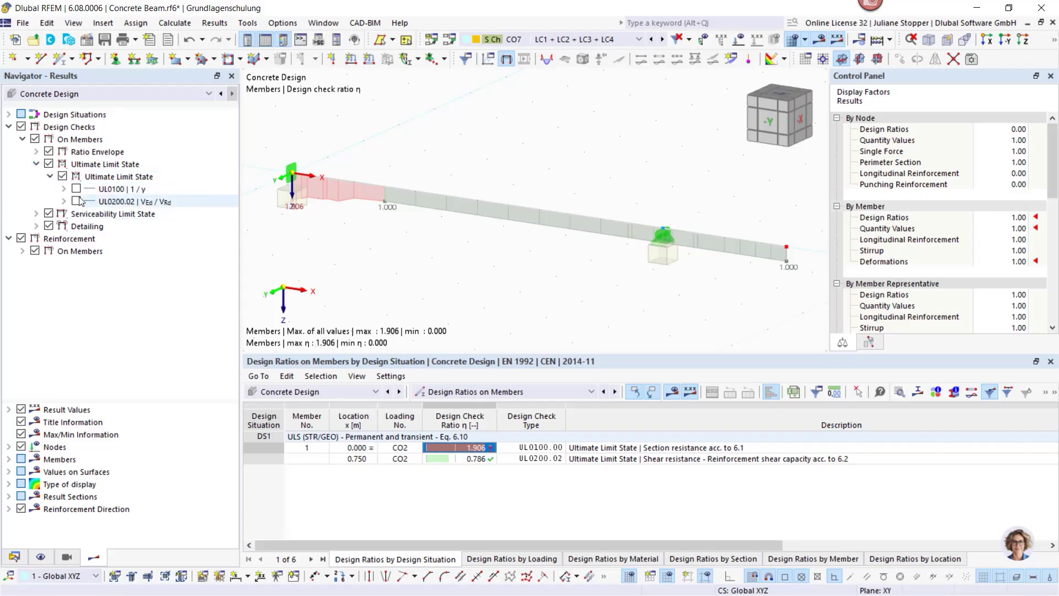
pyautogui.click(64, 189)
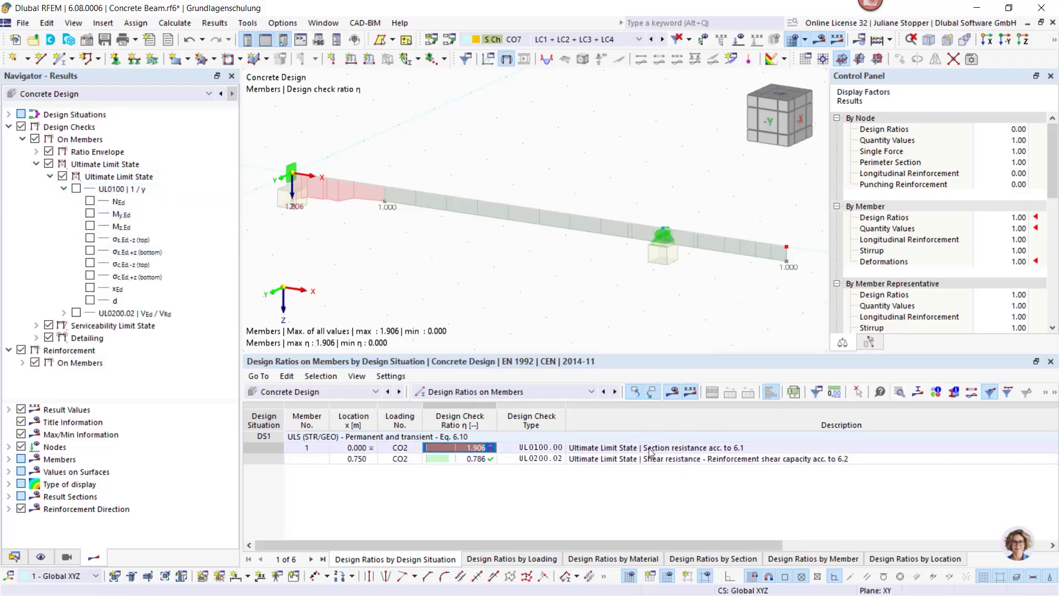
pyautogui.scroll(4, 301, 171)
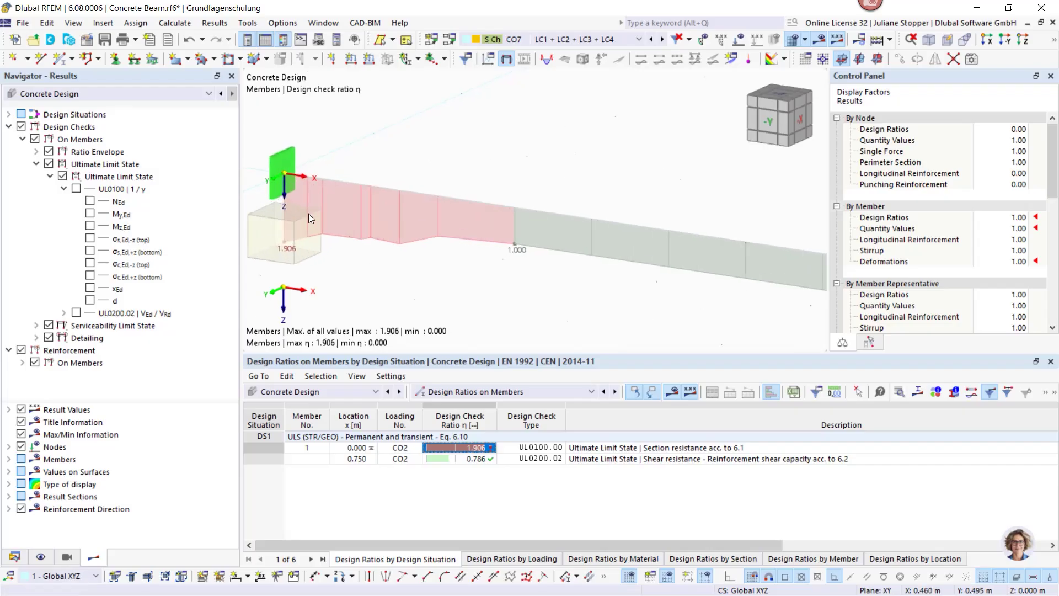
pyautogui.scroll(-3, 326, 224)
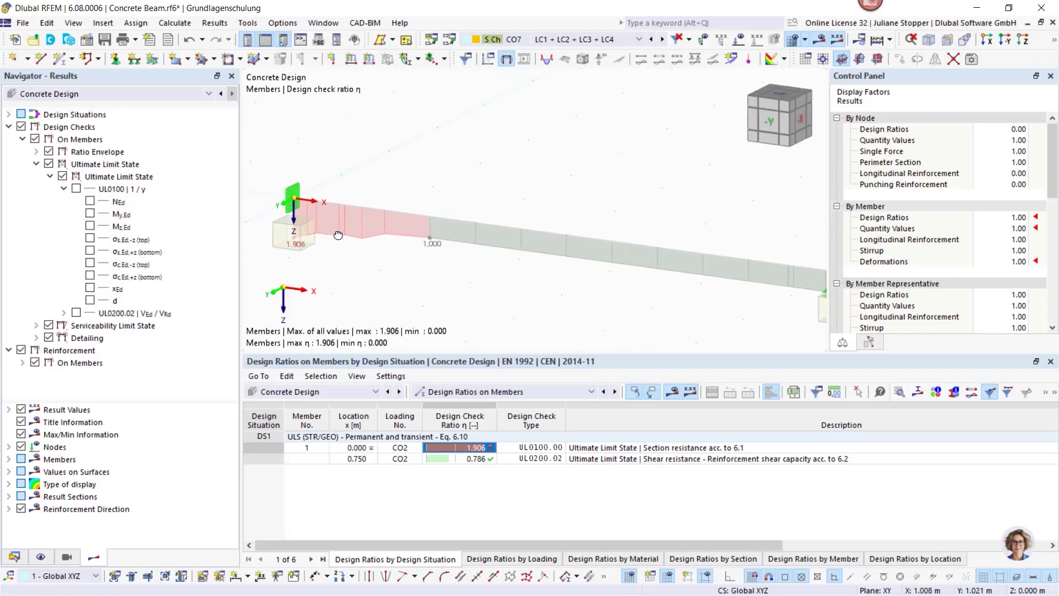
pyautogui.moveTo(330, 231); pyautogui.dragTo(403, 232, button='middle')
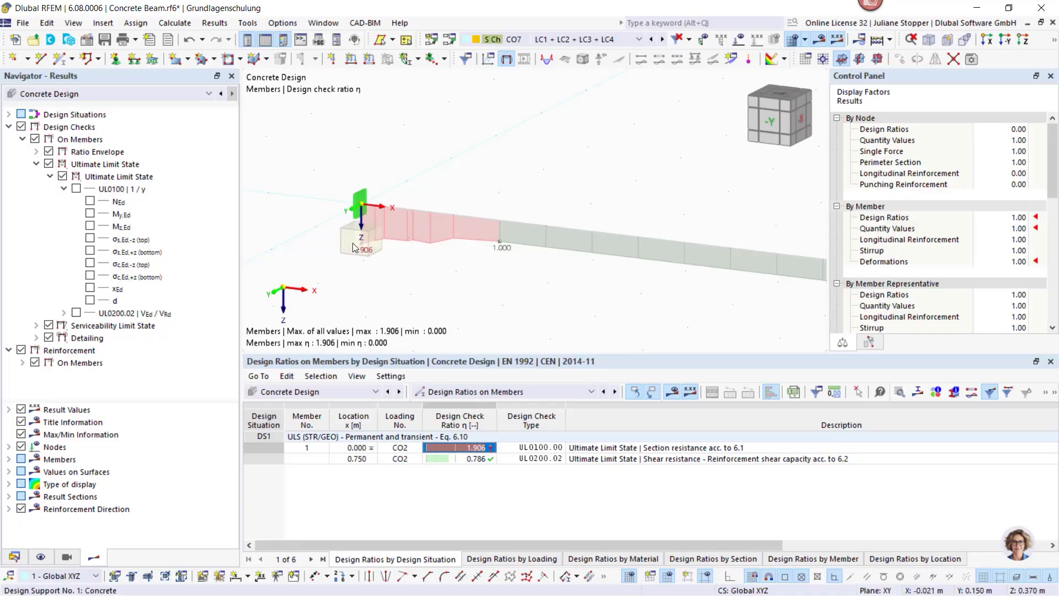
# Step: Display the UL0100 | 1/γ check diagram on the beam and hide the ratio envelope
pyautogui.click(77, 188)
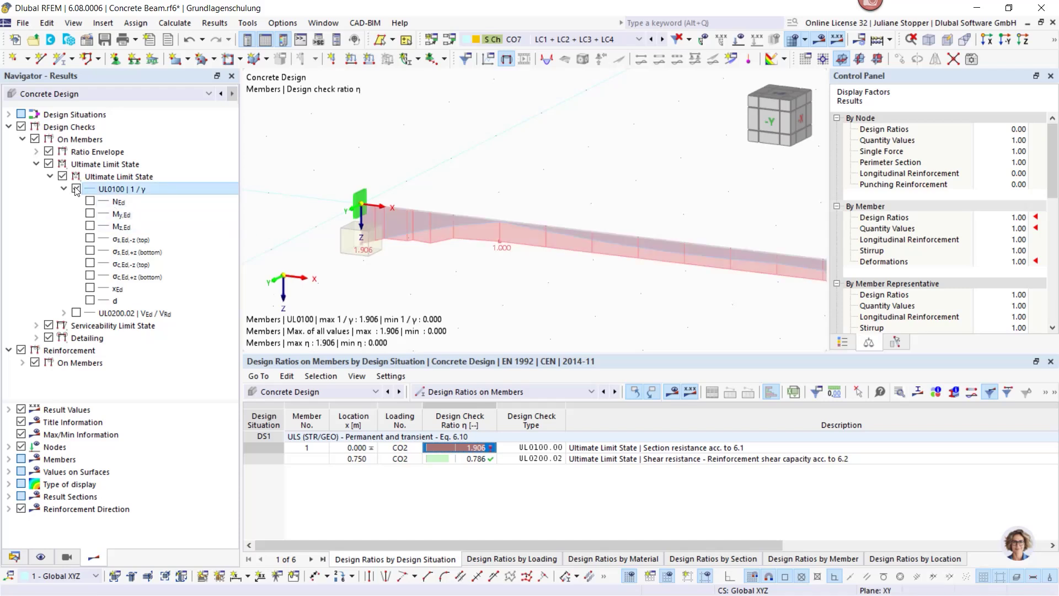
pyautogui.click(48, 151)
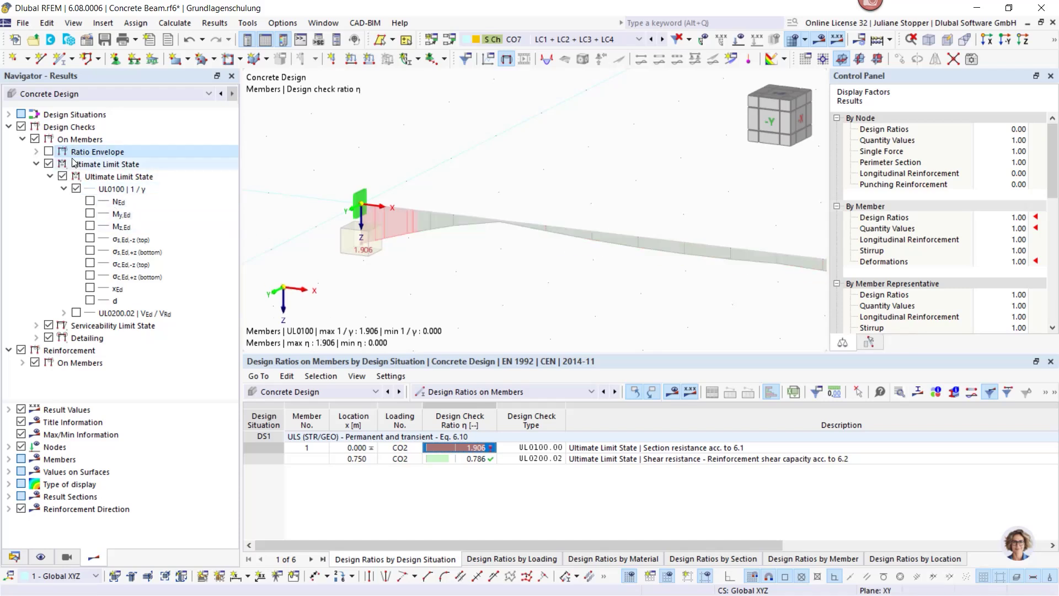
pyautogui.scroll(-1, 290, 190)
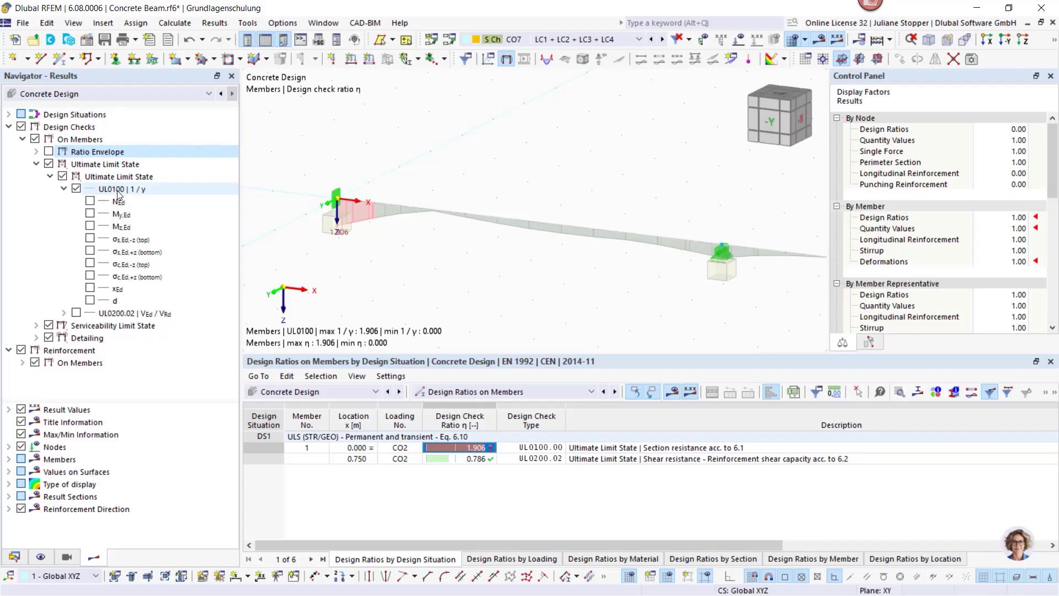
pyautogui.scroll(-1, 399, 230)
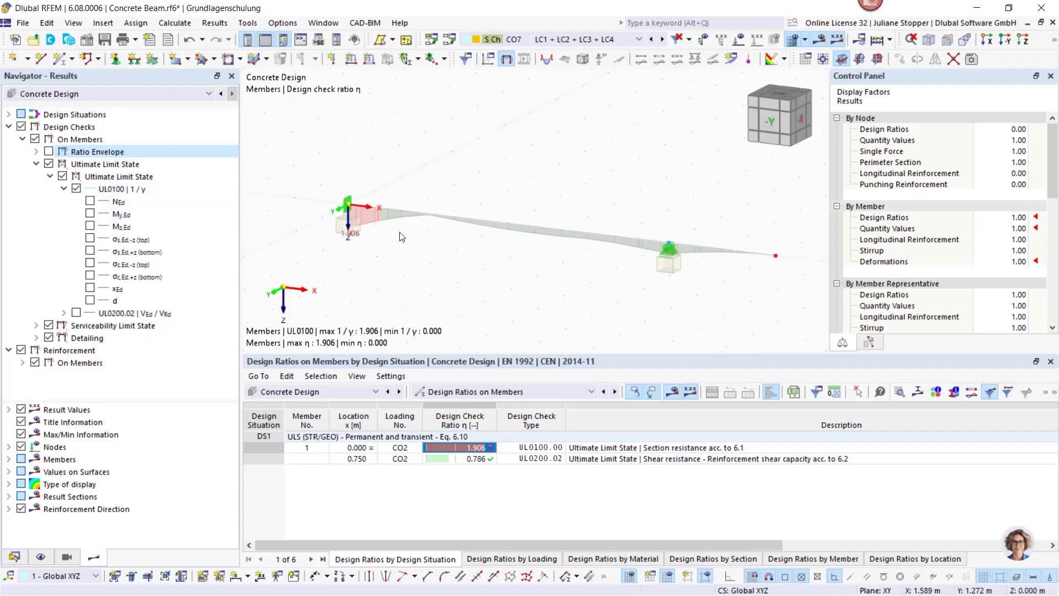
pyautogui.scroll(1, 384, 229)
pyautogui.scroll(2, 356, 217)
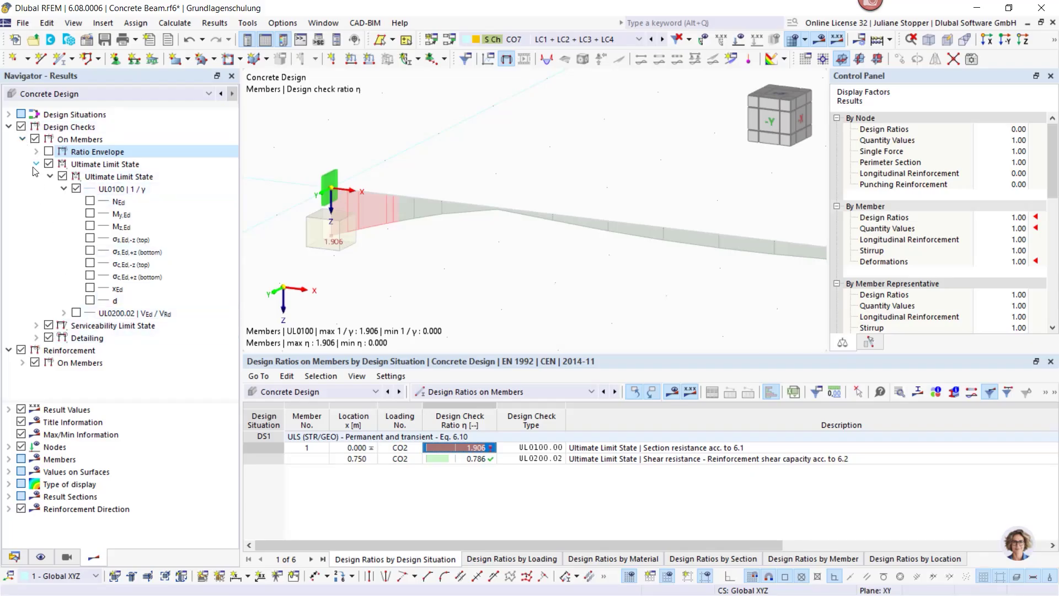
# Step: Hide the design checks and display the required longitudinal reinforcement diagrams on the beam for the top and bottom sides
pyautogui.click(21, 127)
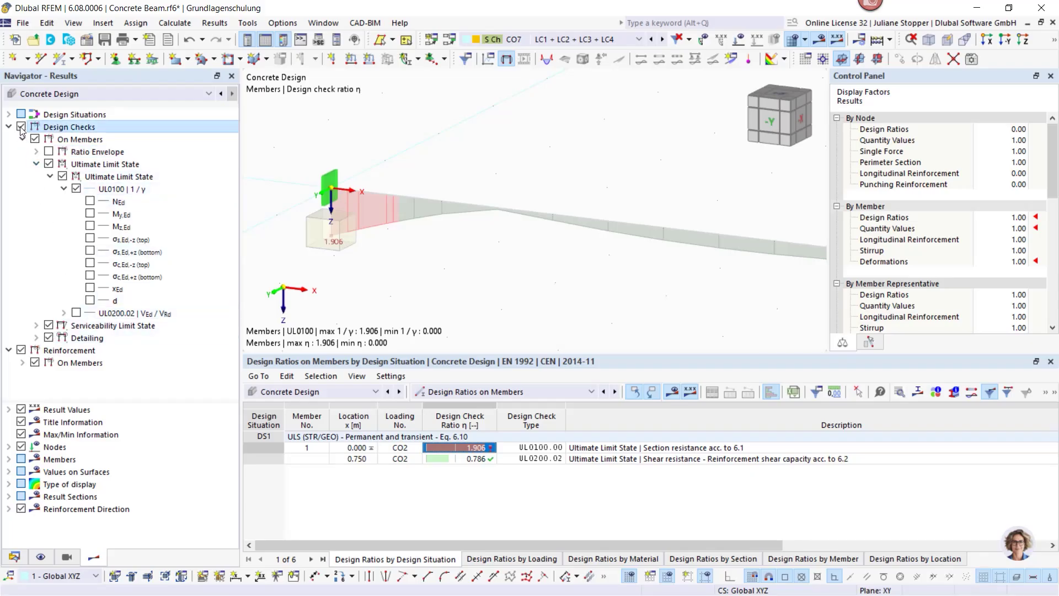
pyautogui.click(22, 363)
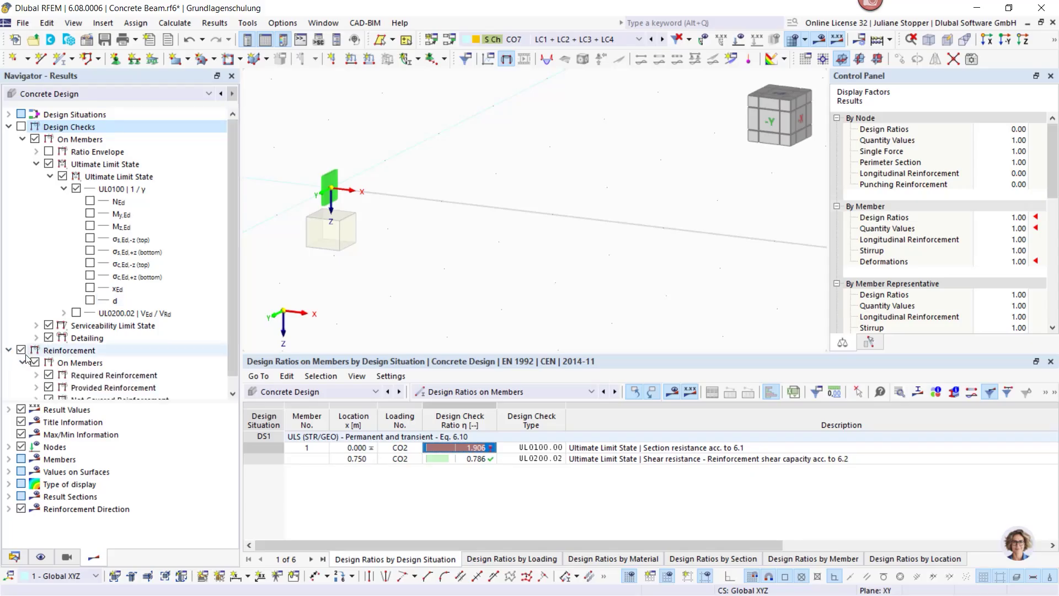
pyautogui.click(8, 127)
pyautogui.click(36, 164)
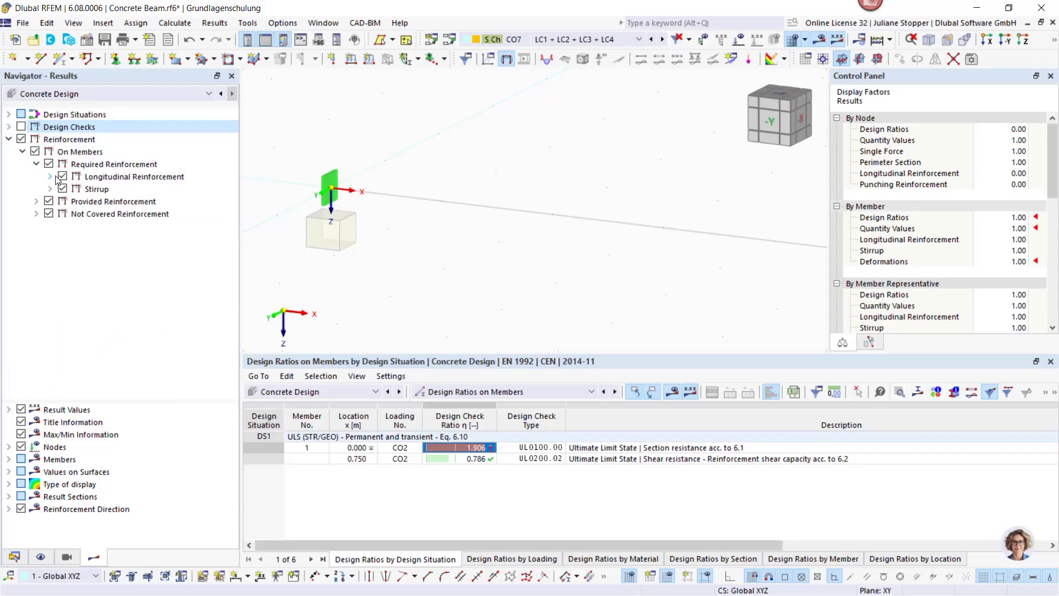
pyautogui.click(50, 177)
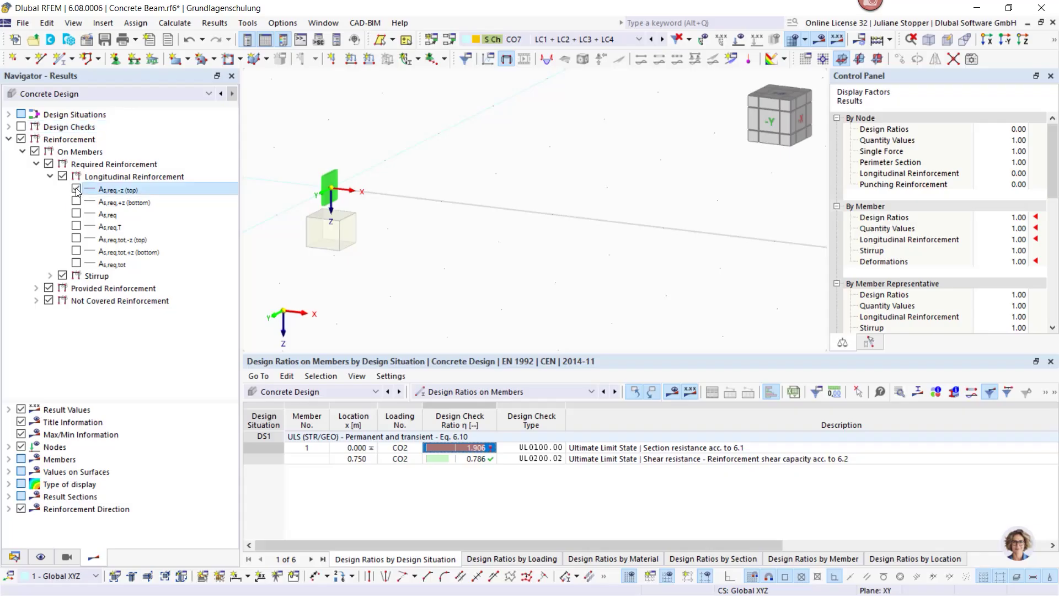
pyautogui.click(76, 188)
pyautogui.click(76, 201)
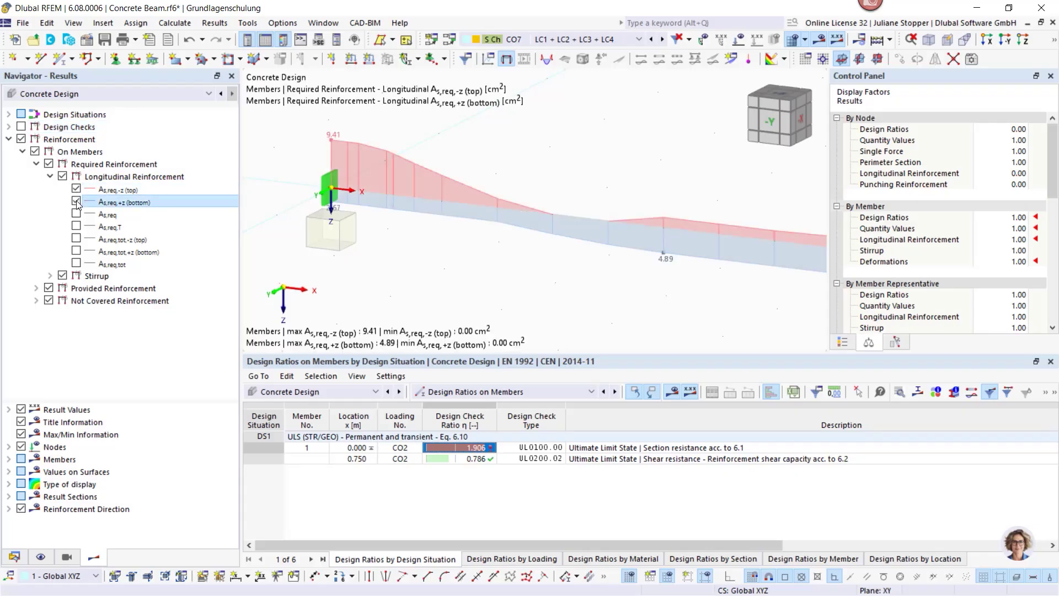
# Step: Overlay the provided longitudinal reinforcement for the top and bottom sides and compare it with the required reinforcement along the beam
pyautogui.click(36, 289)
pyautogui.click(50, 301)
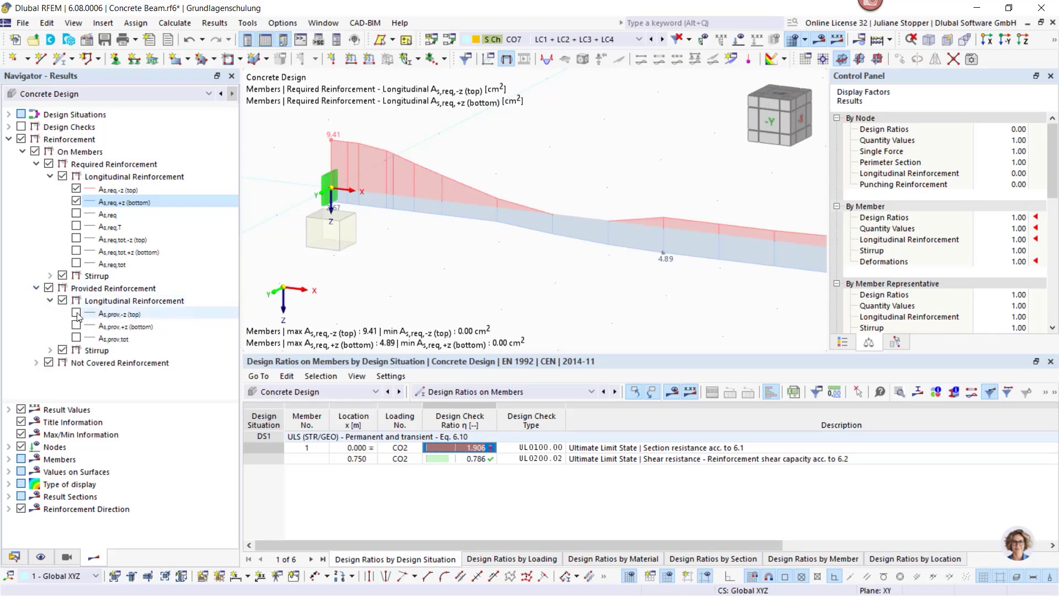
pyautogui.click(76, 313)
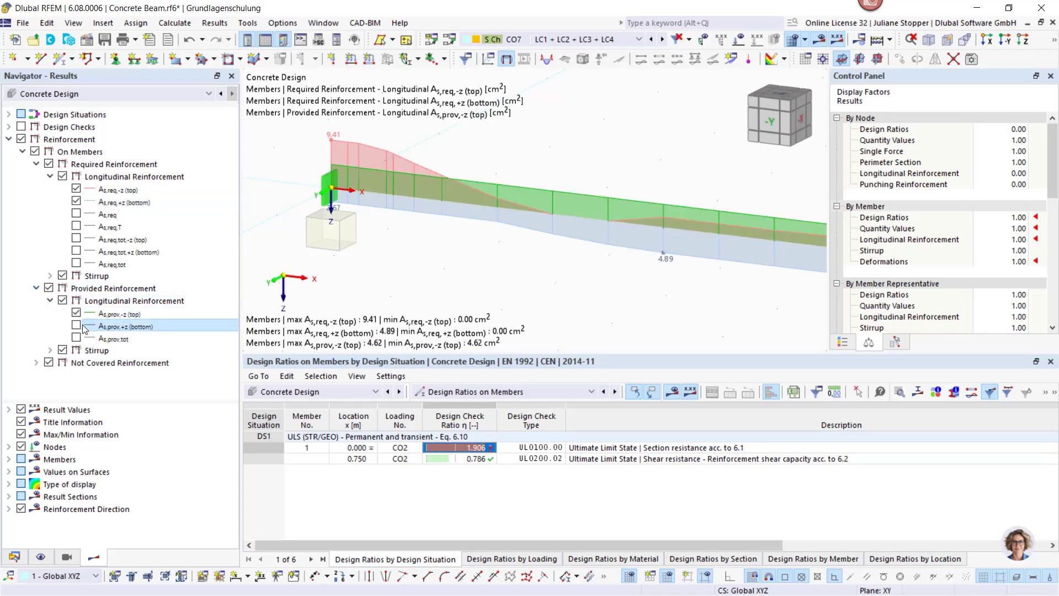
pyautogui.click(76, 325)
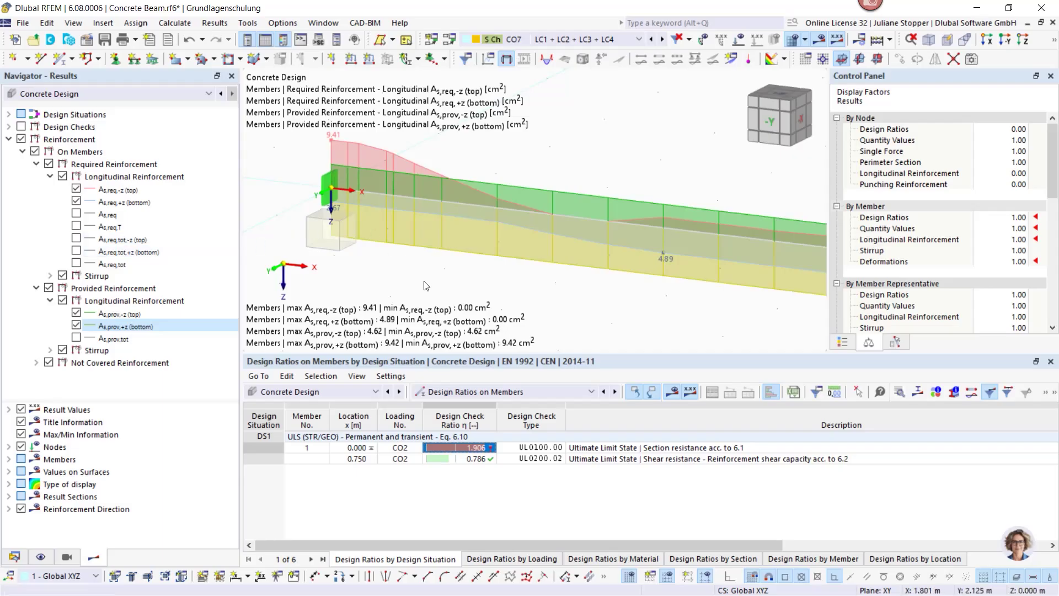
pyautogui.scroll(-2, 389, 172)
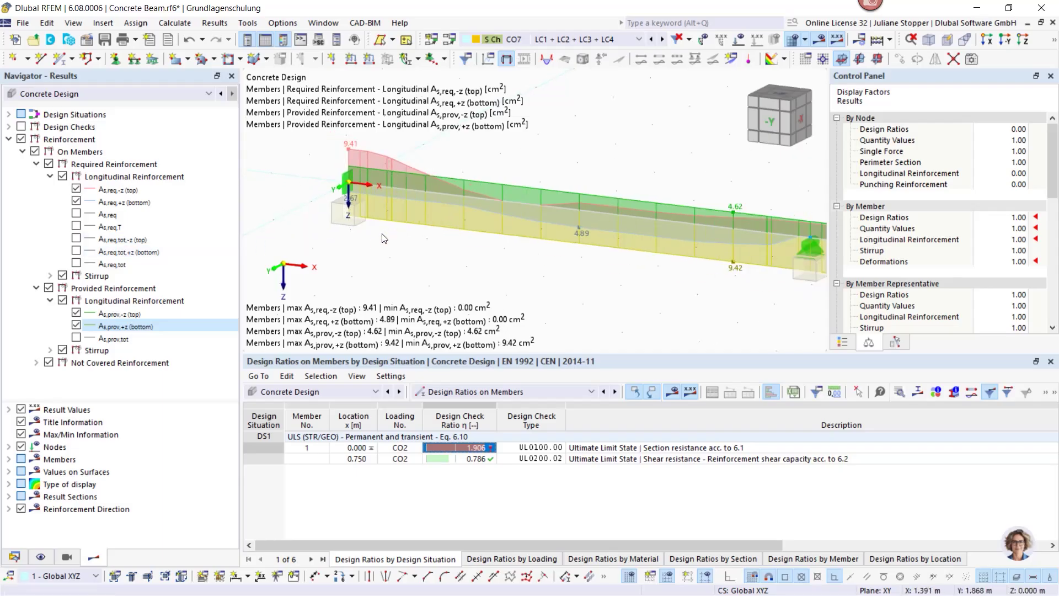
pyautogui.keyDown('ctrl'); pyautogui.moveTo(364, 241); pyautogui.dragTo(425, 221, button='middle'); pyautogui.keyUp('ctrl')
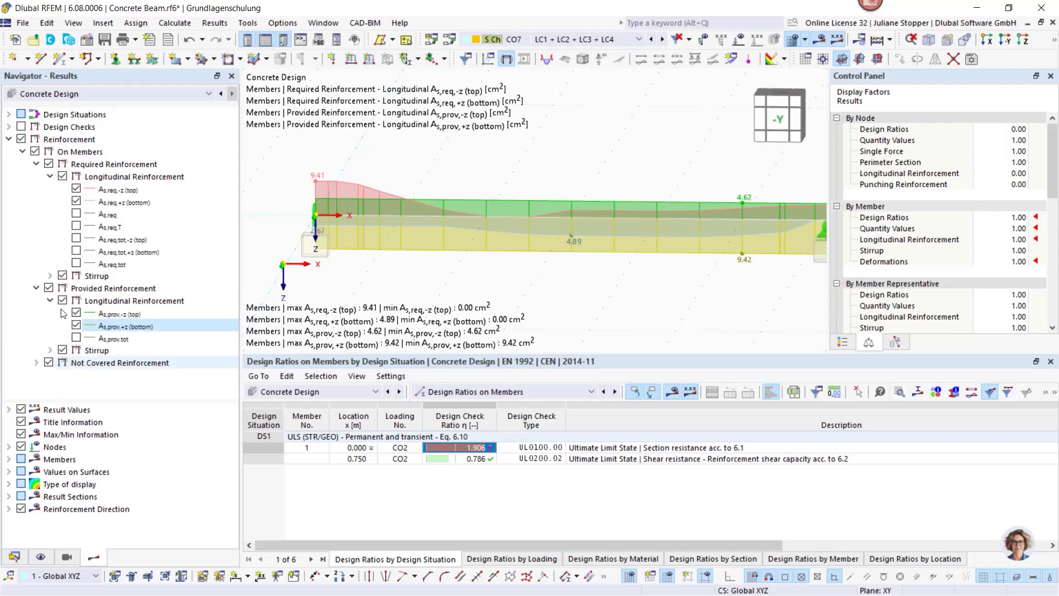
# Step: Hide the required and provided reinforcement and display the not covered longitudinal reinforcement As,dif,-z (top) on the beam
pyautogui.click(48, 164)
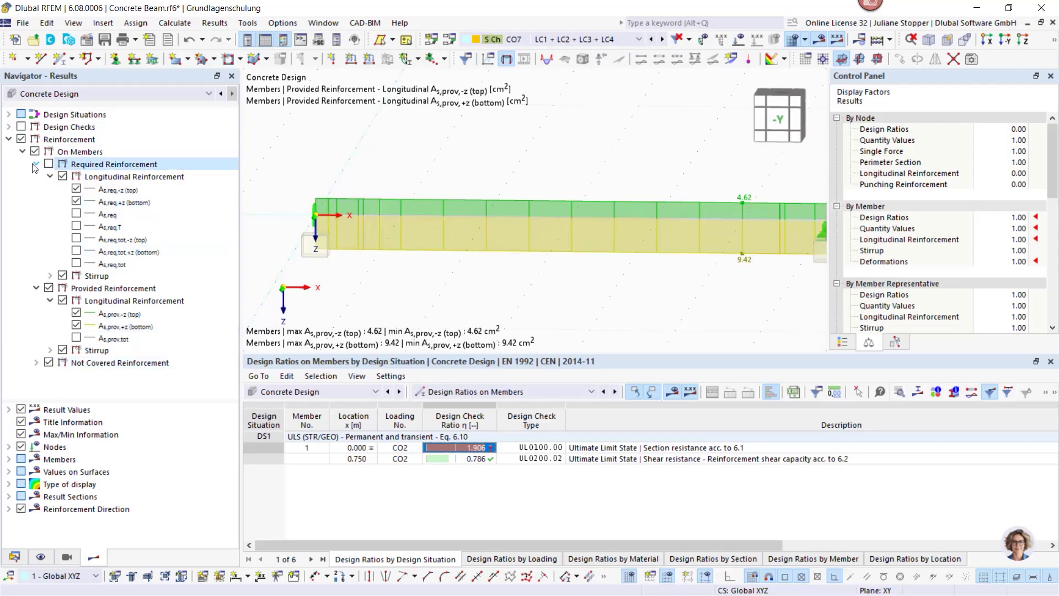
pyautogui.click(36, 164)
pyautogui.click(49, 176)
pyautogui.click(36, 176)
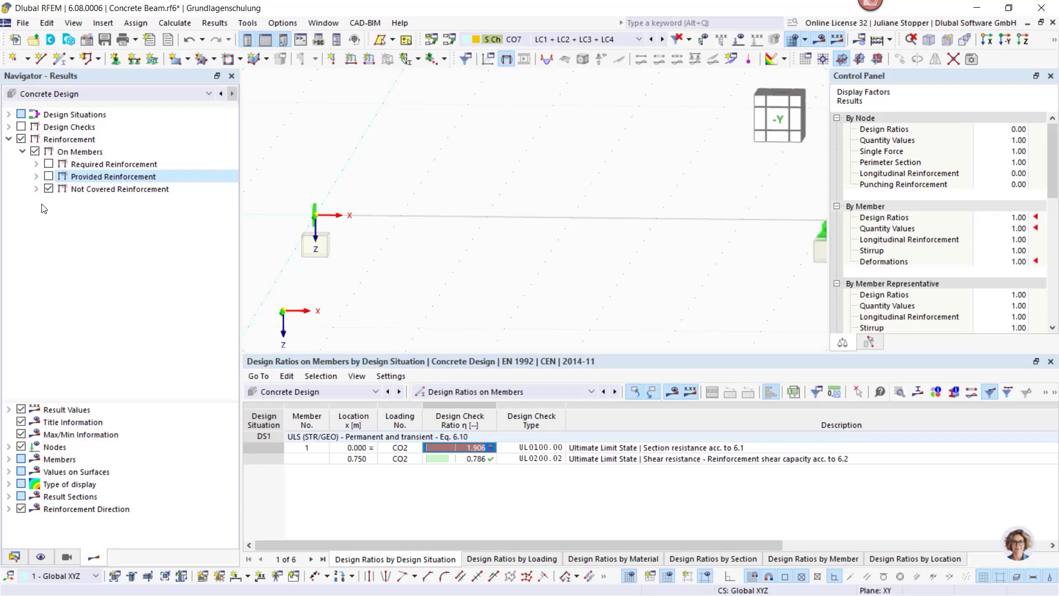
pyautogui.click(36, 189)
pyautogui.click(50, 201)
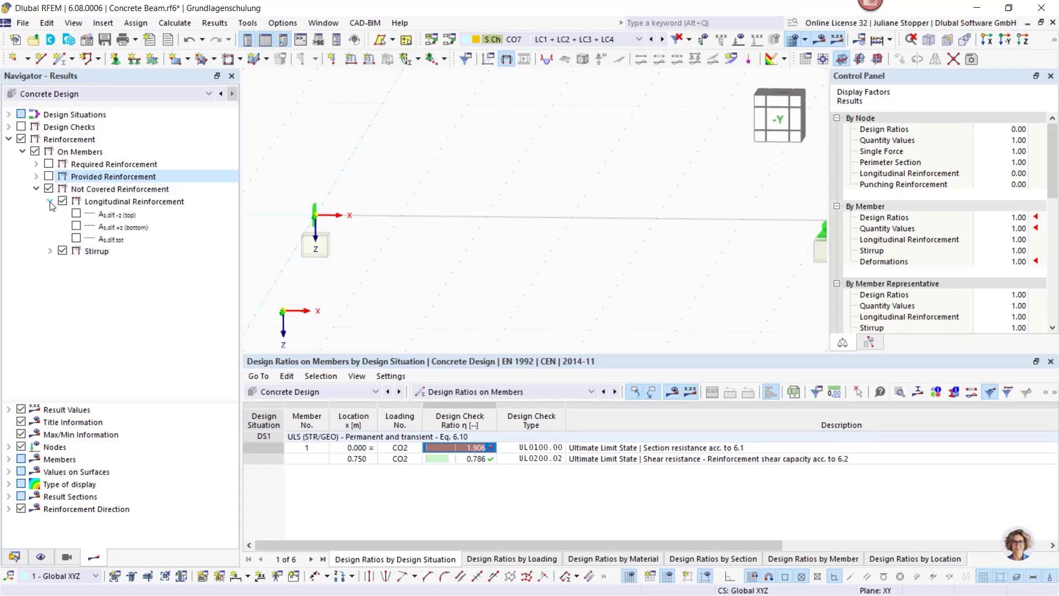
pyautogui.click(76, 213)
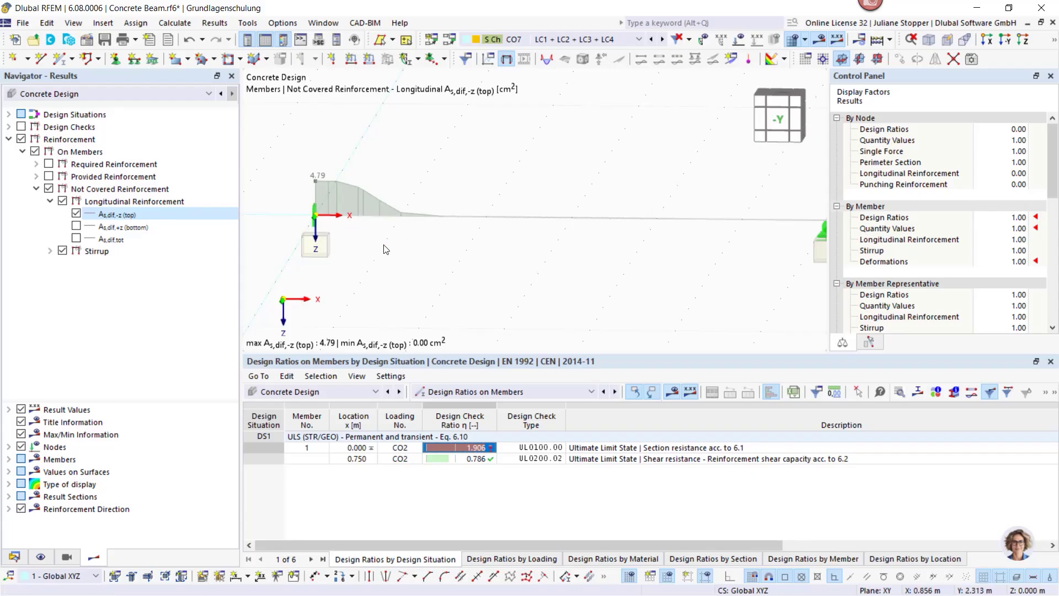
pyautogui.scroll(-1, 361, 252)
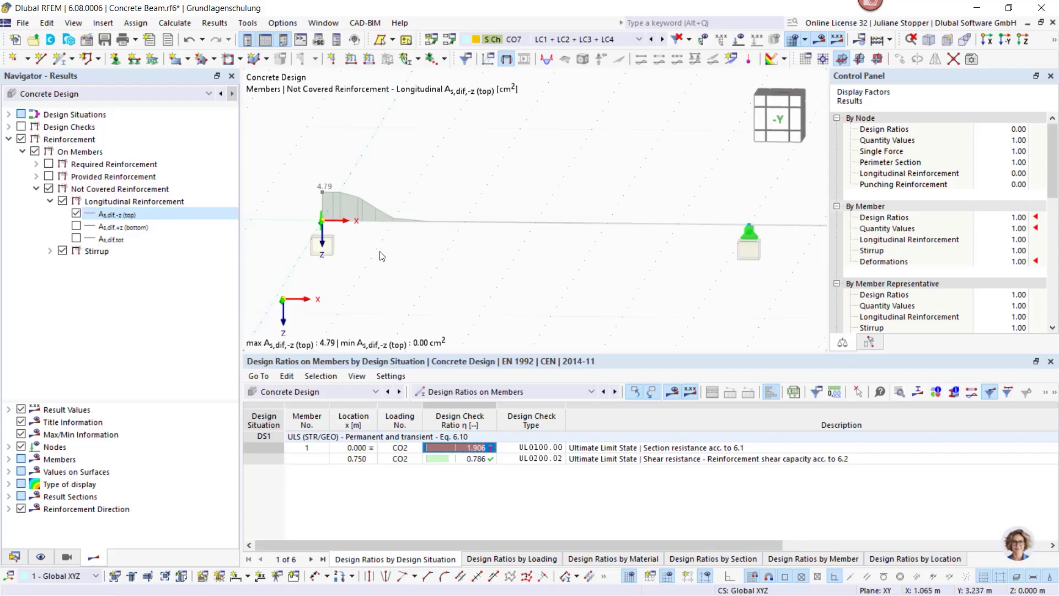
# Step: Open the longitudinal reinforcement settings of member 1 for editing and move the dialog clear of the results display
pyautogui.click(450, 225)
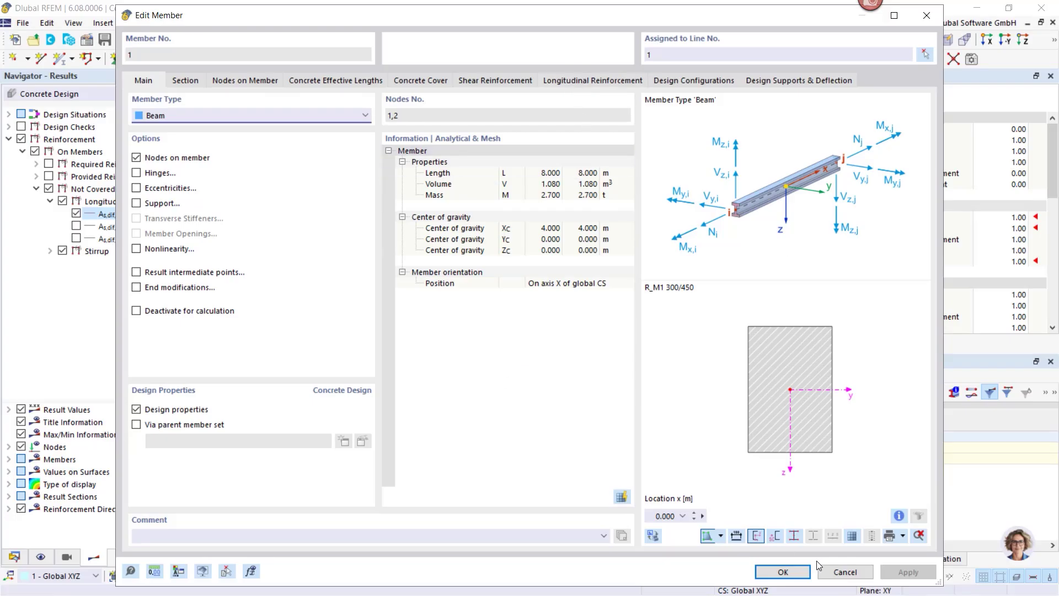
pyautogui.click(570, 80)
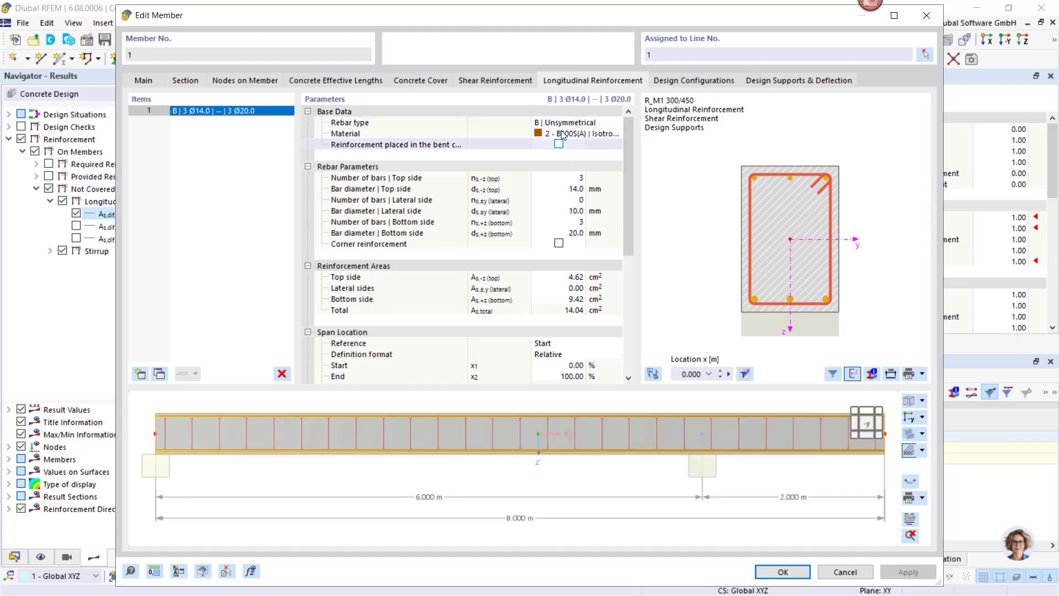
pyautogui.moveTo(529, 30); pyautogui.dragTo(555, 122)
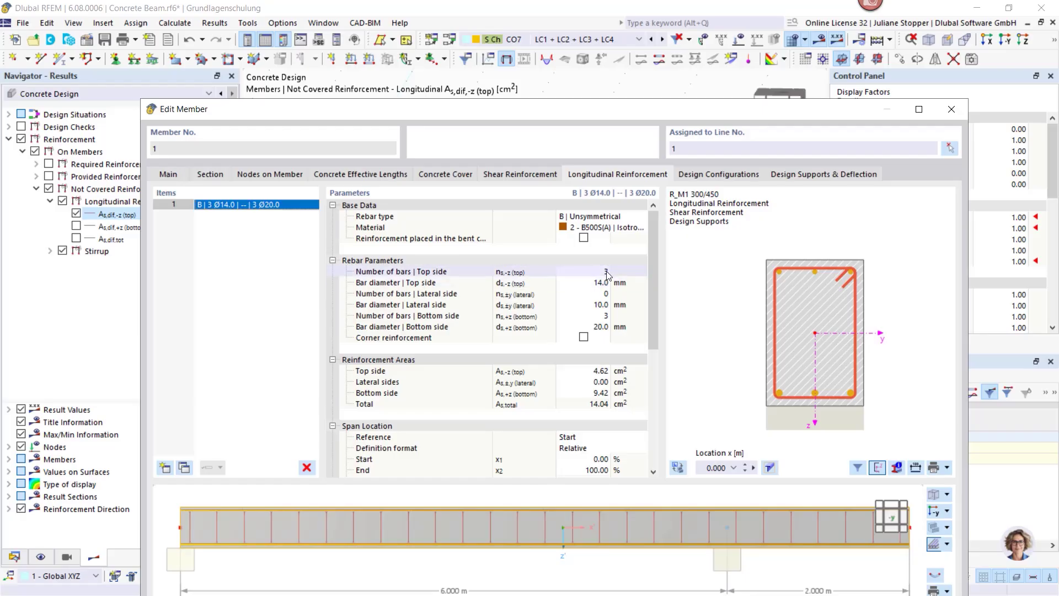
# Step: Duplicate the member's longitudinal reinforcement item and set the copy to 0 bottom bars and 4 top bars
pyautogui.moveTo(537, 110); pyautogui.dragTo(514, 98)
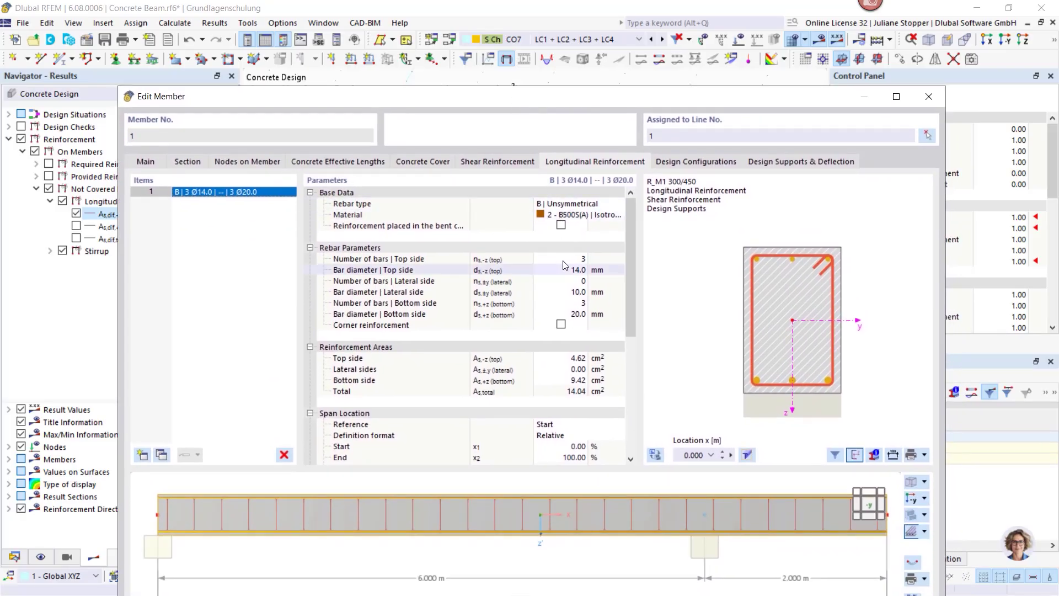
pyautogui.click(161, 455)
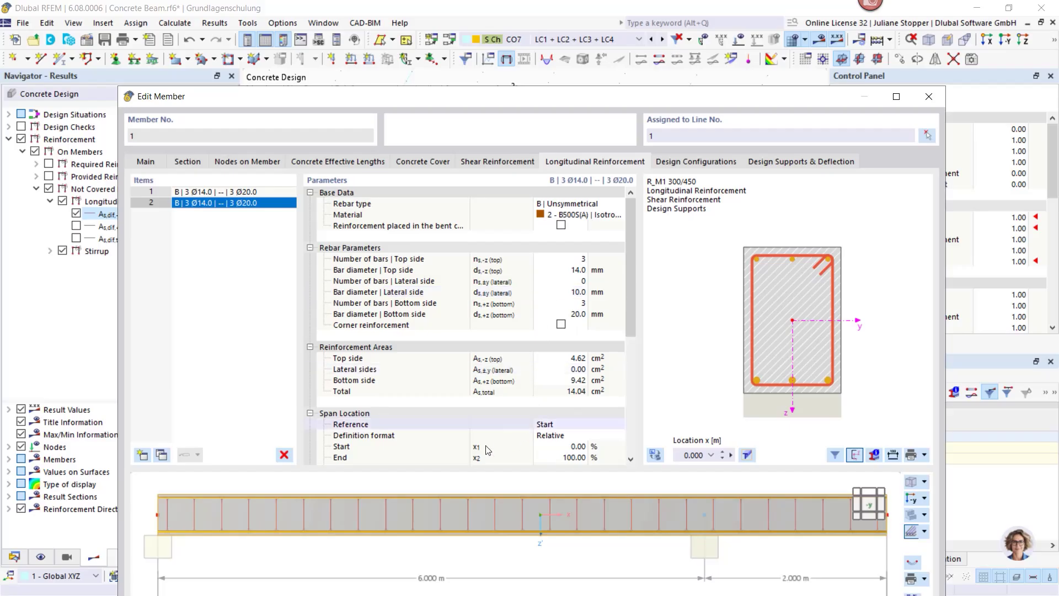
pyautogui.click(581, 305)
pyautogui.click(581, 306)
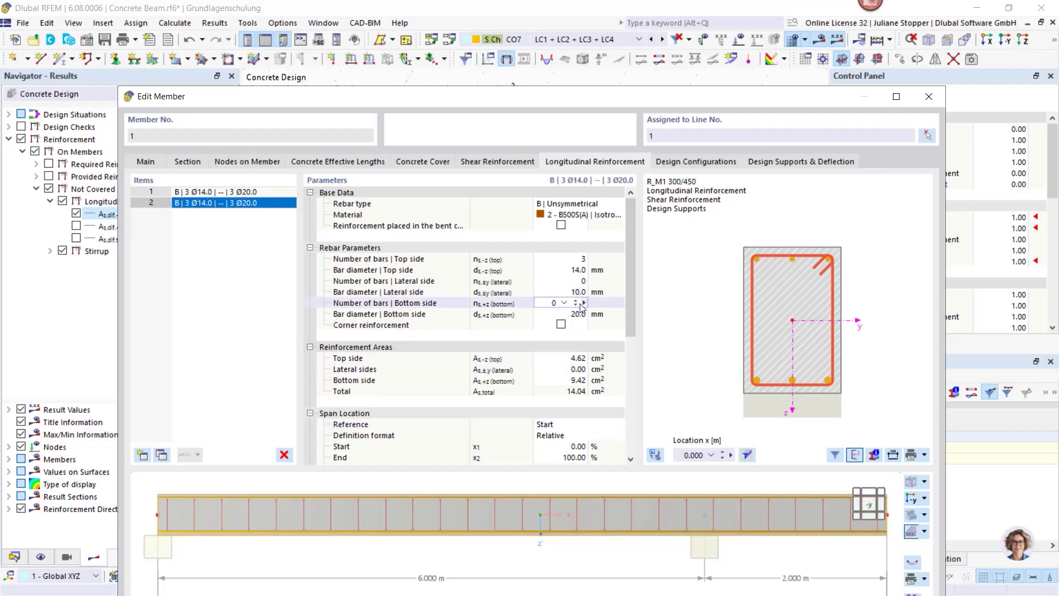
pyautogui.click(577, 260)
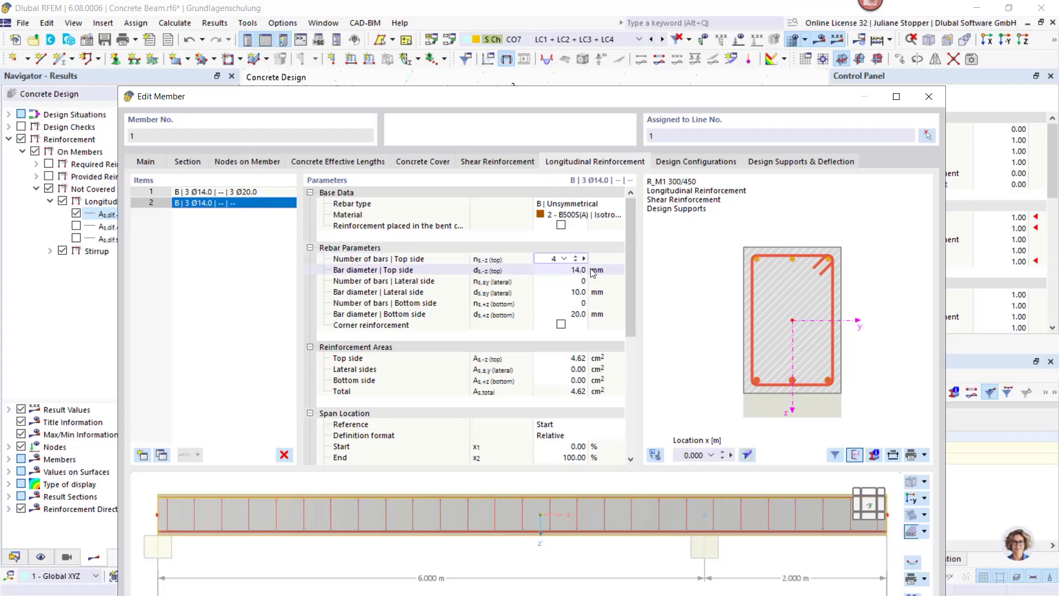
pyautogui.click(593, 273)
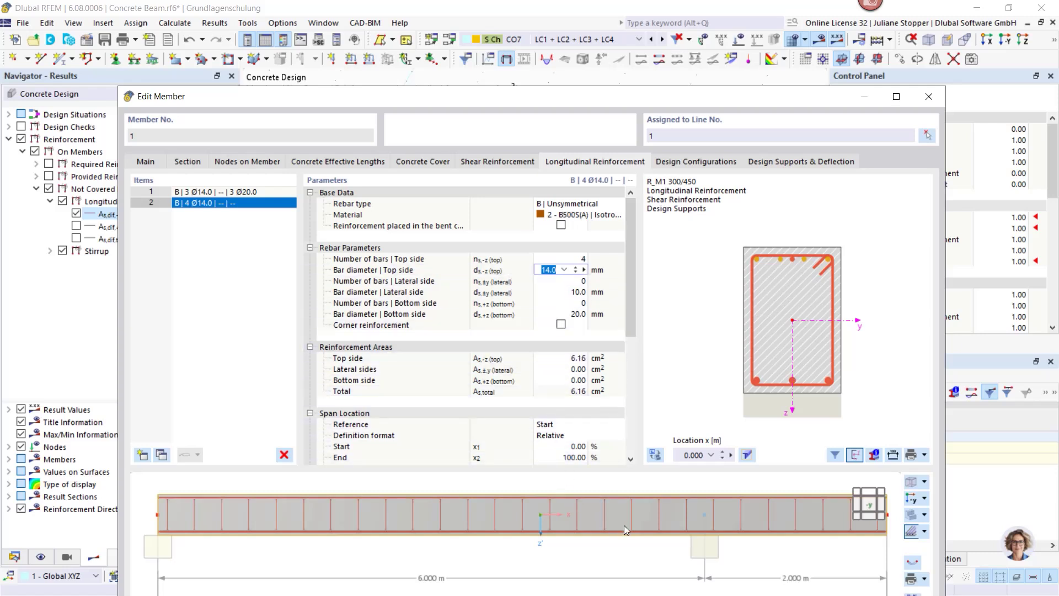
# Step: Change the span location definition format of the second reinforcement item to Absolute
pyautogui.scroll(-1, 627, 521)
pyautogui.keyDown('ctrl'); pyautogui.moveTo(652, 515); pyautogui.dragTo(641, 525, button='middle'); pyautogui.keyUp('ctrl')
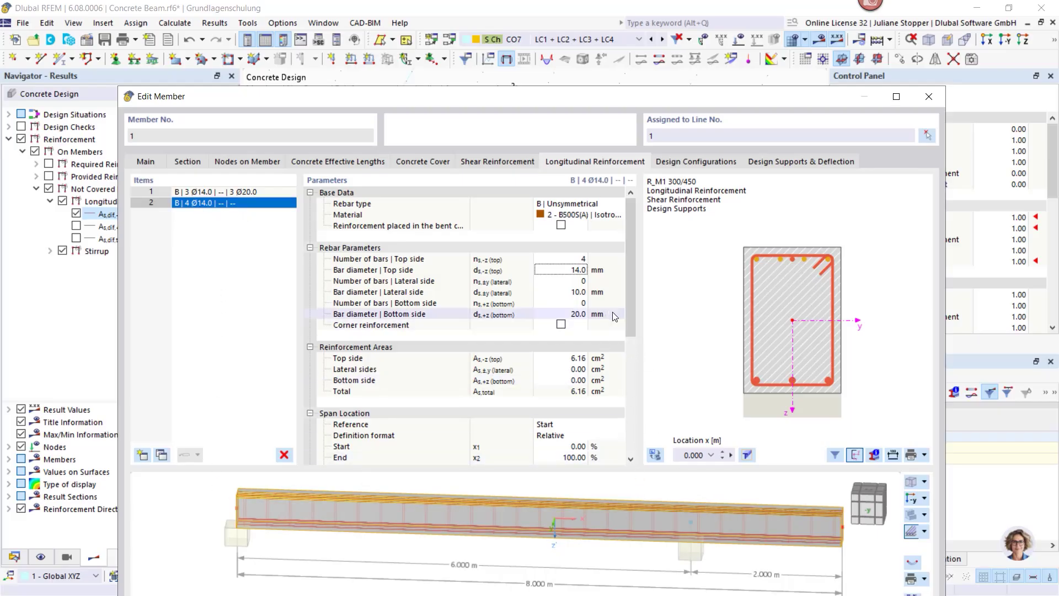
pyautogui.scroll(-2, 634, 333)
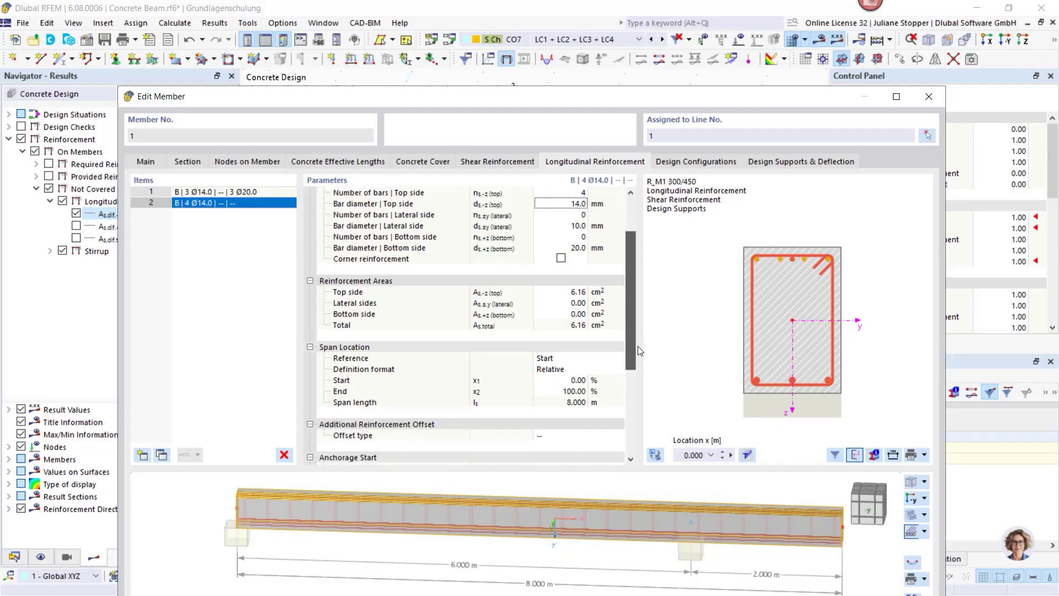
pyautogui.moveTo(503, 109)
pyautogui.mouseDown()
pyautogui.moveTo(504, 266)
pyautogui.moveTo(513, 105)
pyautogui.mouseUp()
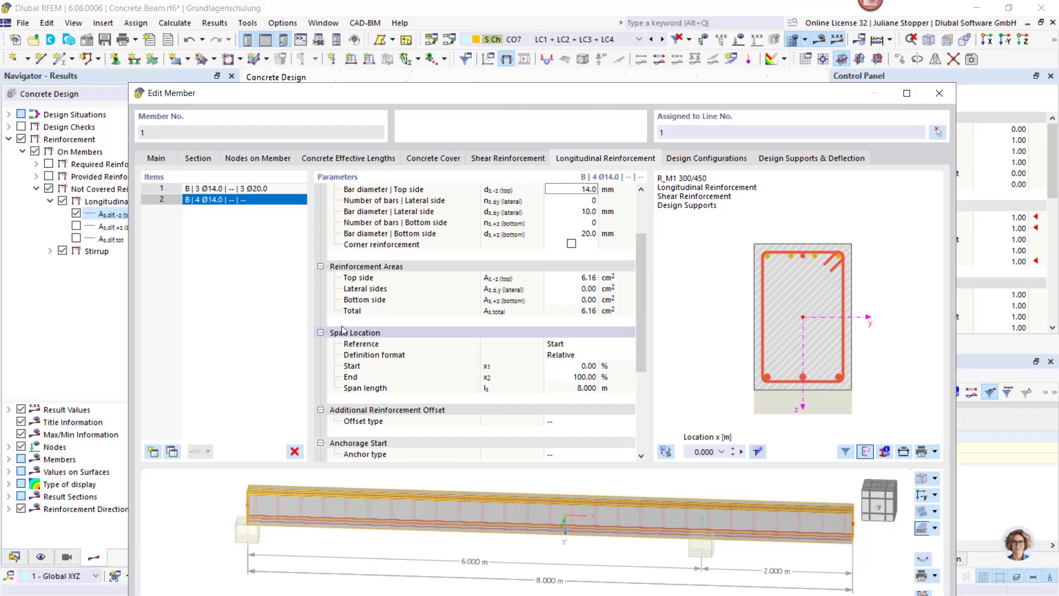
pyautogui.doubleClick(366, 266)
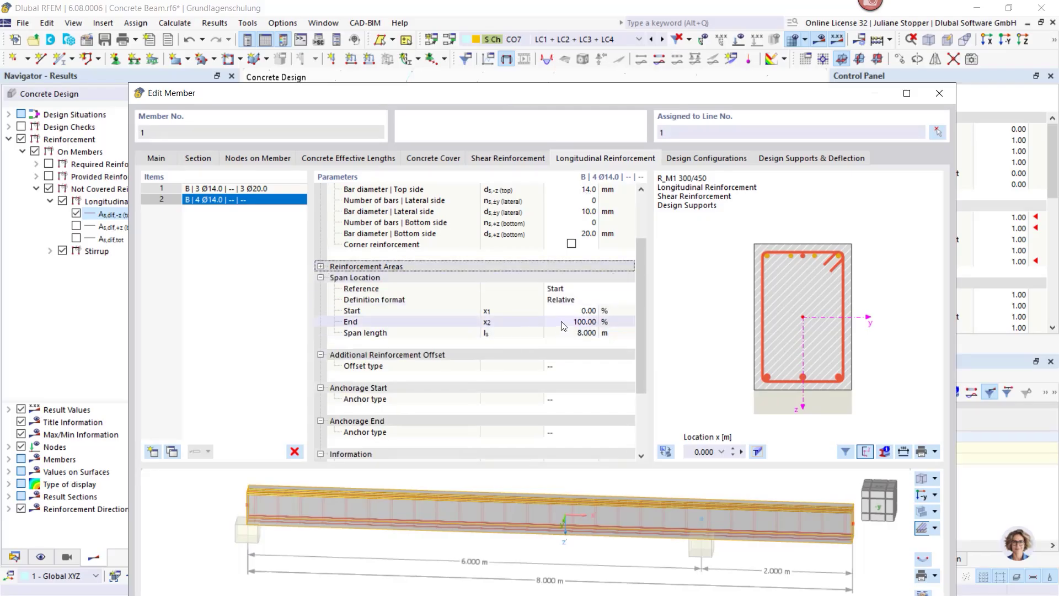
pyautogui.click(582, 299)
pyautogui.click(584, 301)
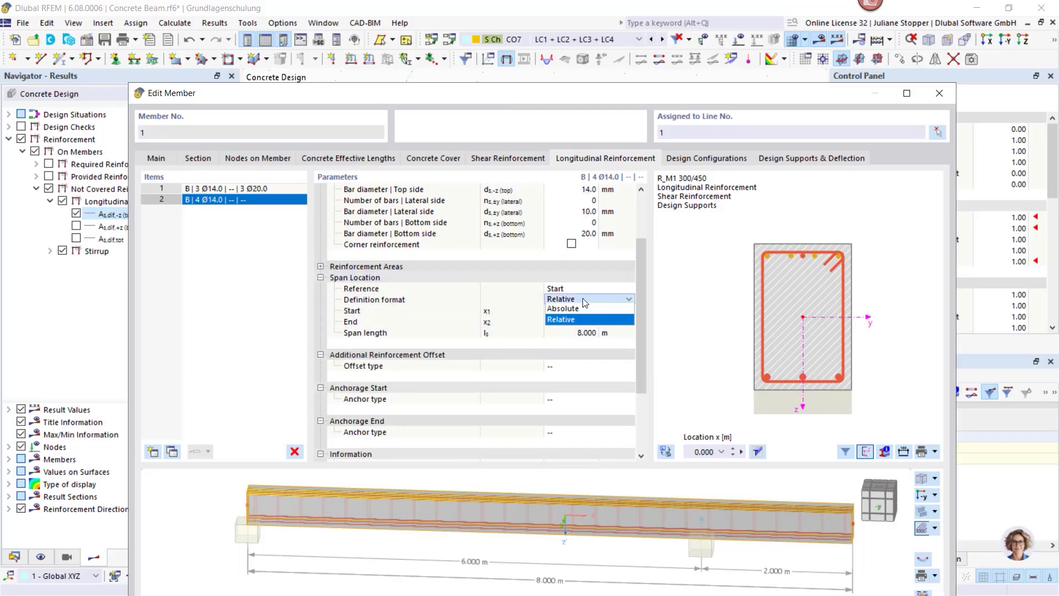
pyautogui.click(584, 308)
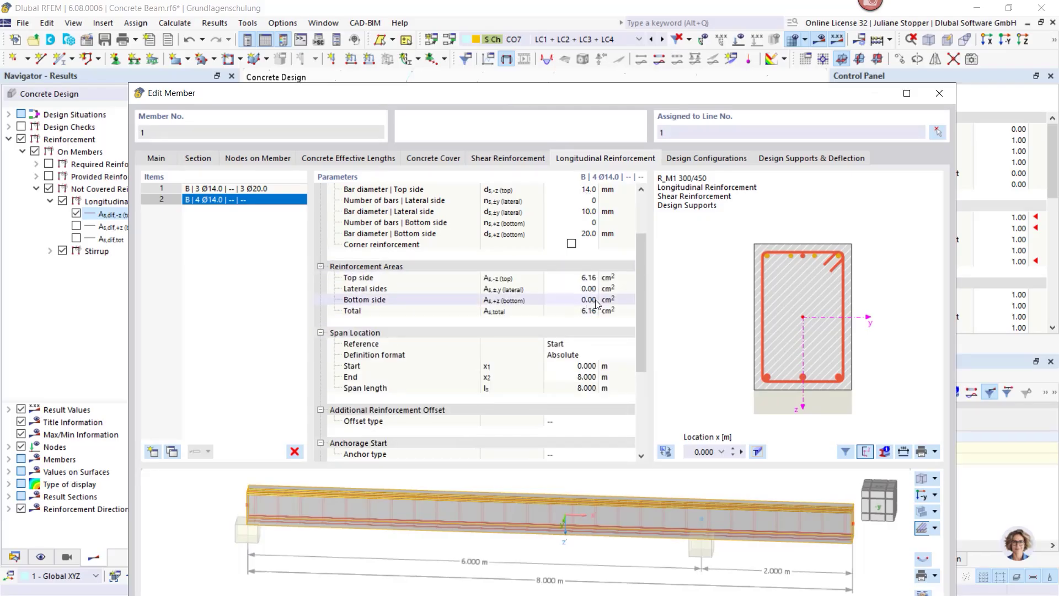
# Step: Set the end of the additional top reinforcement's span to 2.500 m
pyautogui.click(569, 366)
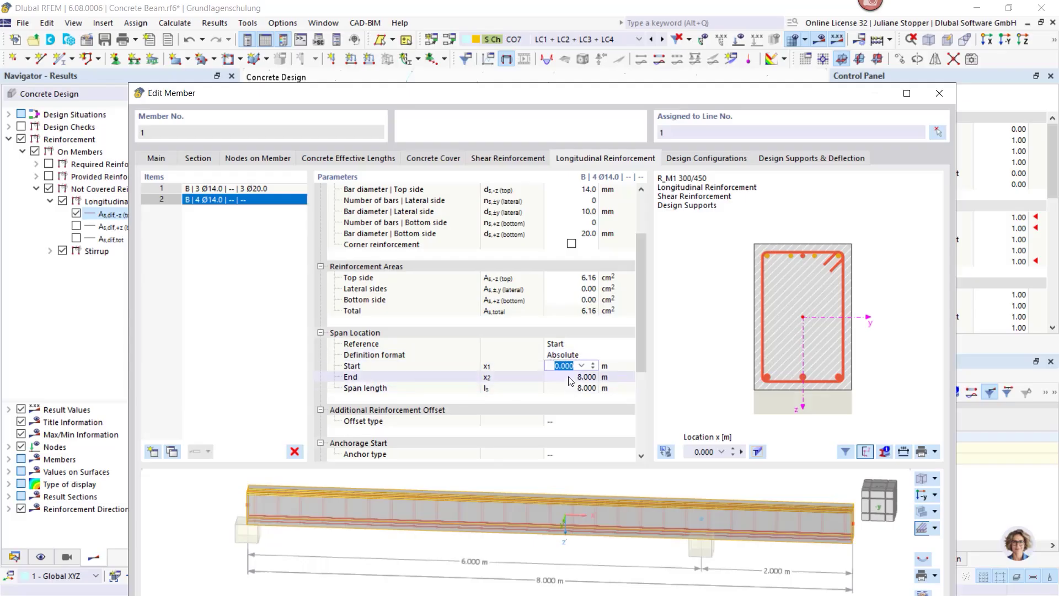
pyautogui.click(570, 378)
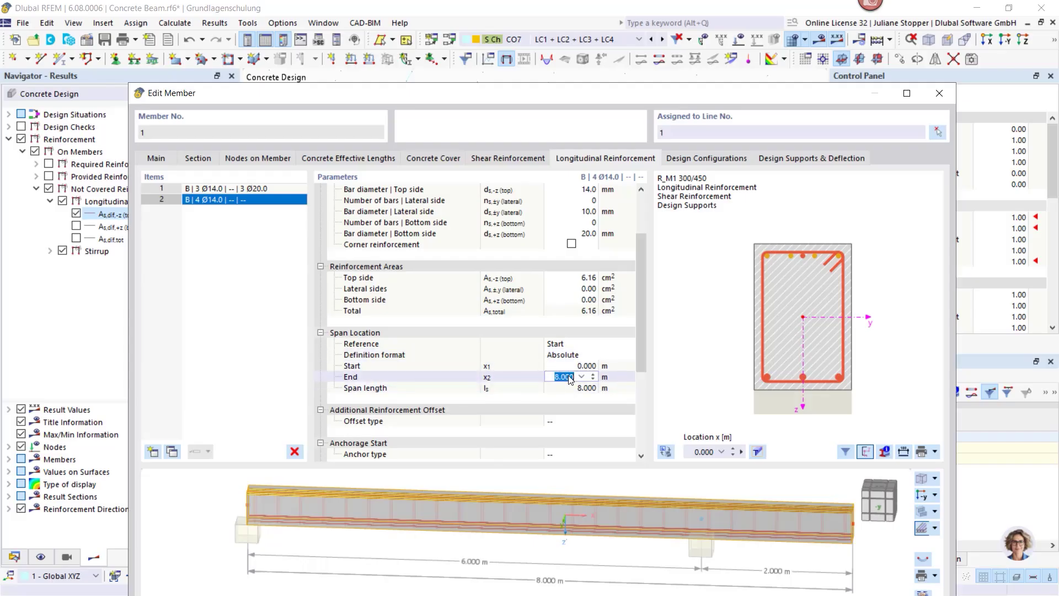
pyautogui.write('2')
pyautogui.click(588, 389)
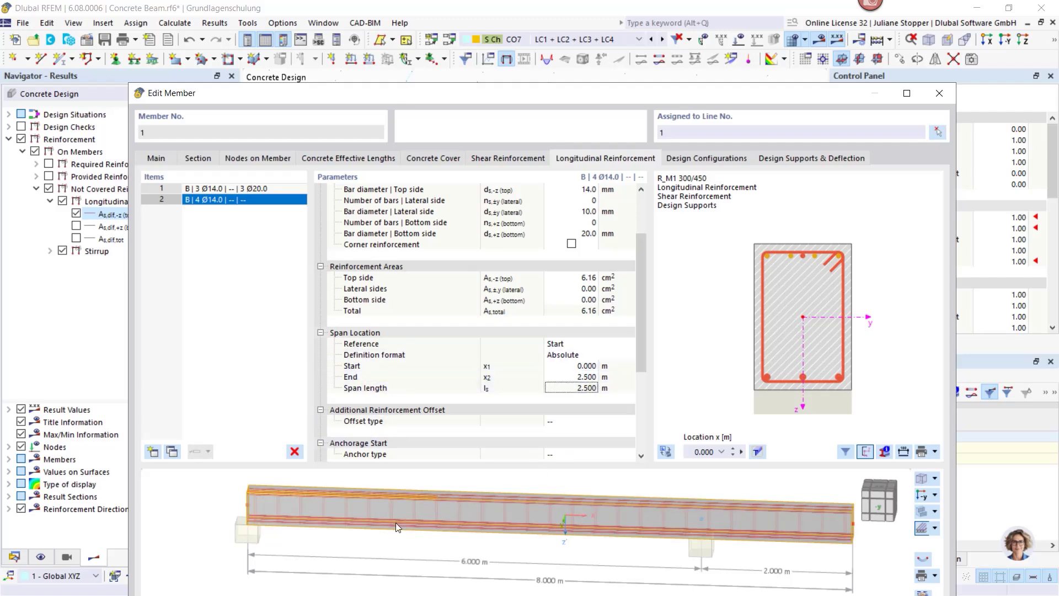
pyautogui.scroll(5, 429, 524)
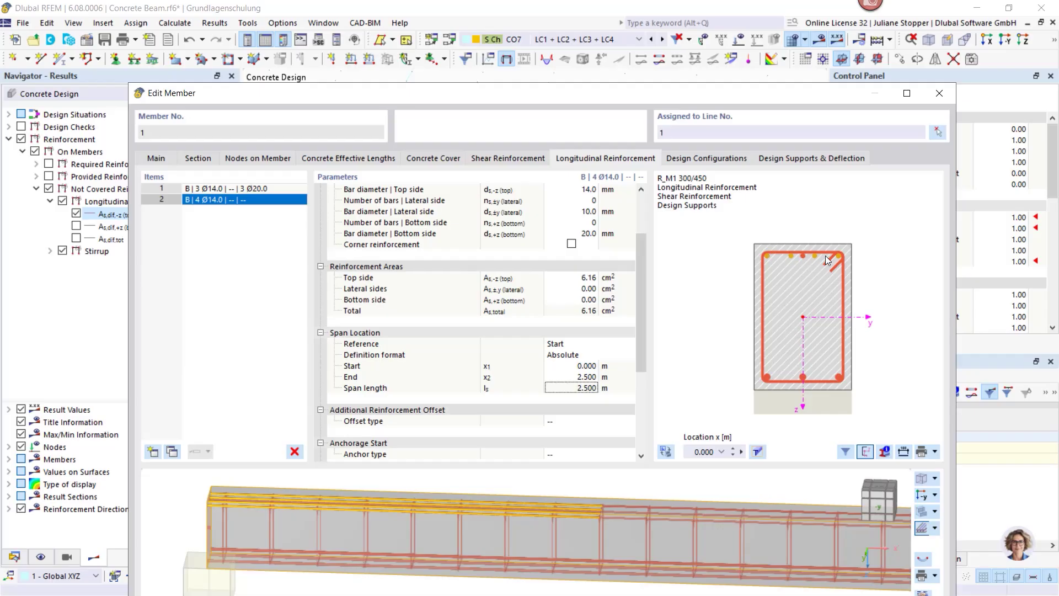
# Step: Offset the additional reinforcement from the stirrup by 30 mm on the top side
pyautogui.moveTo(637, 325); pyautogui.dragTo(640, 362)
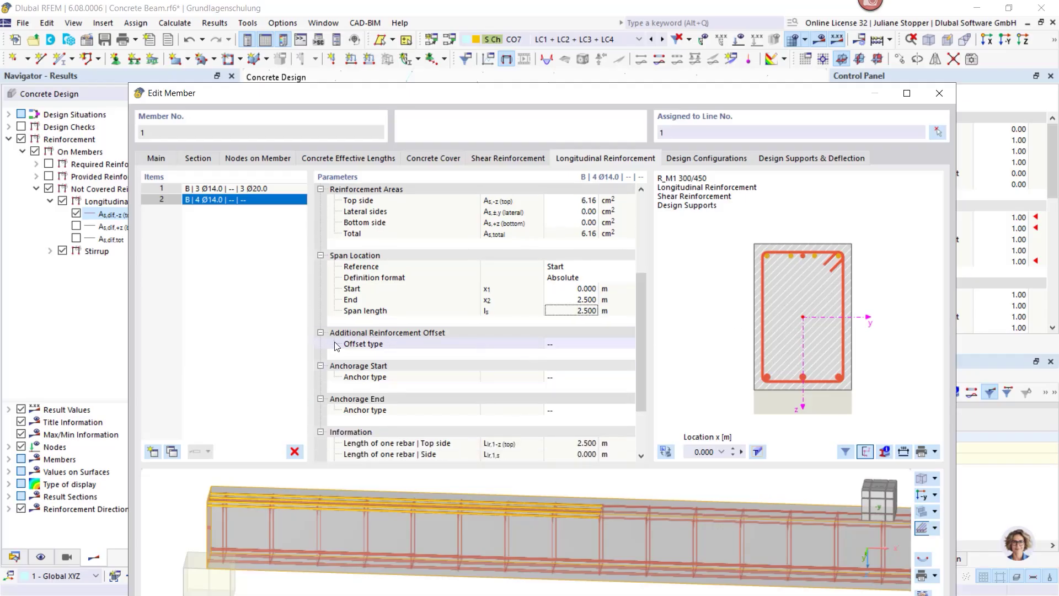
pyautogui.click(574, 346)
pyautogui.click(630, 344)
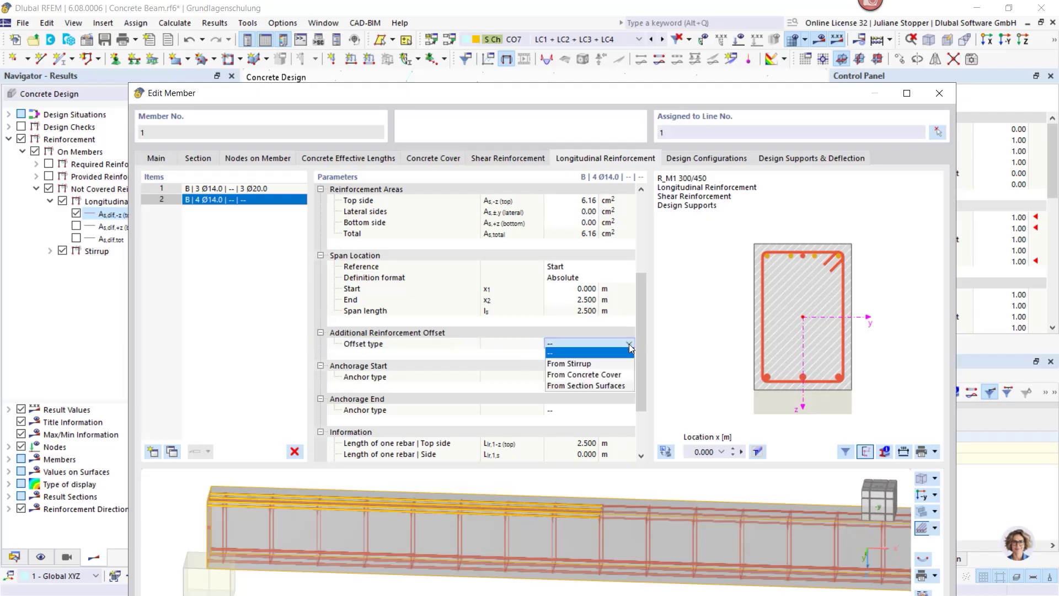
pyautogui.click(616, 362)
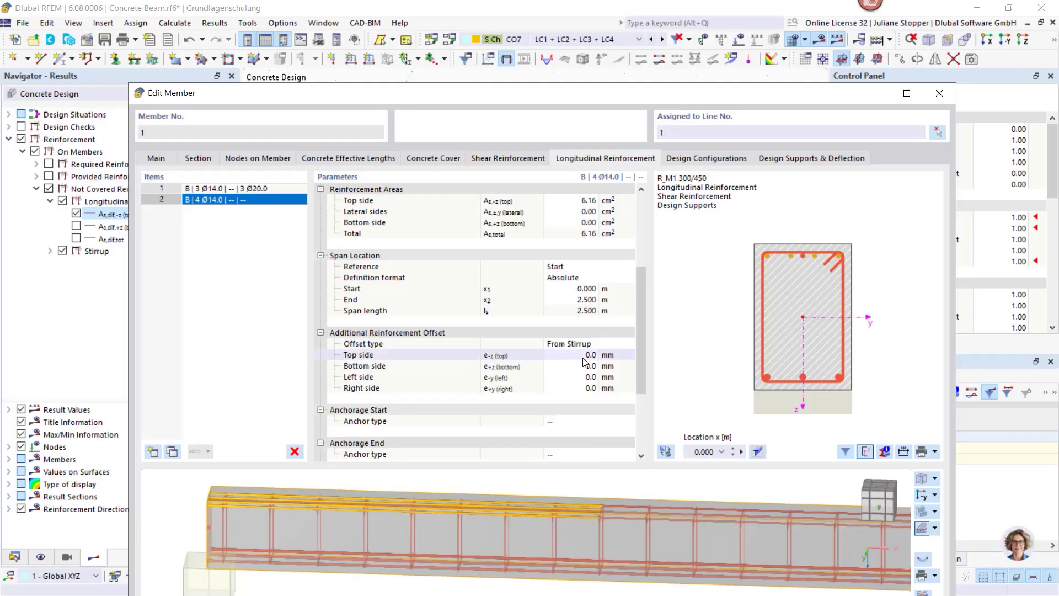
pyautogui.doubleClick(584, 355)
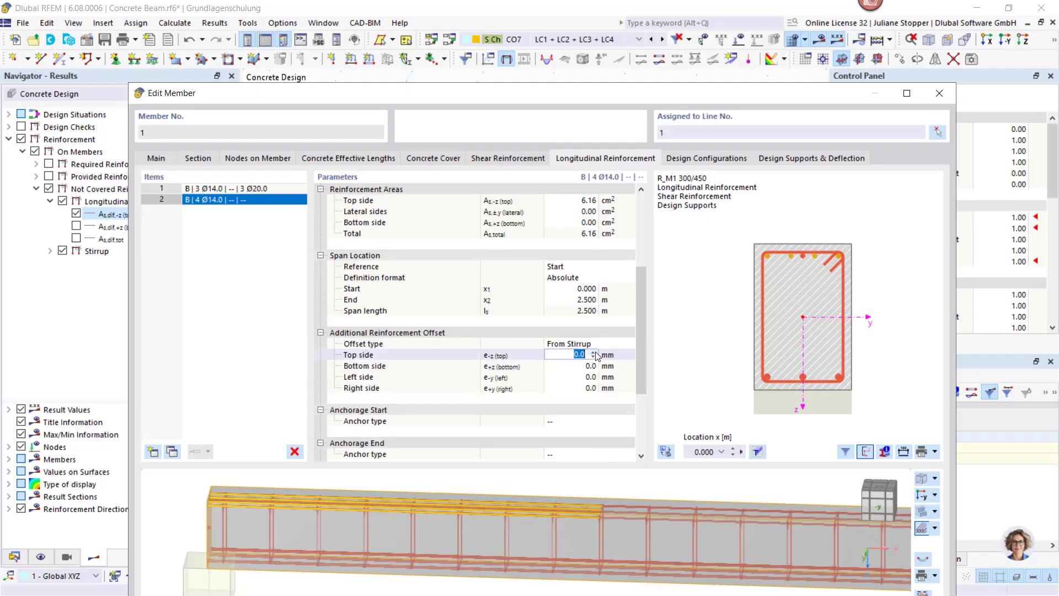
pyautogui.click(594, 352)
pyautogui.click(595, 353)
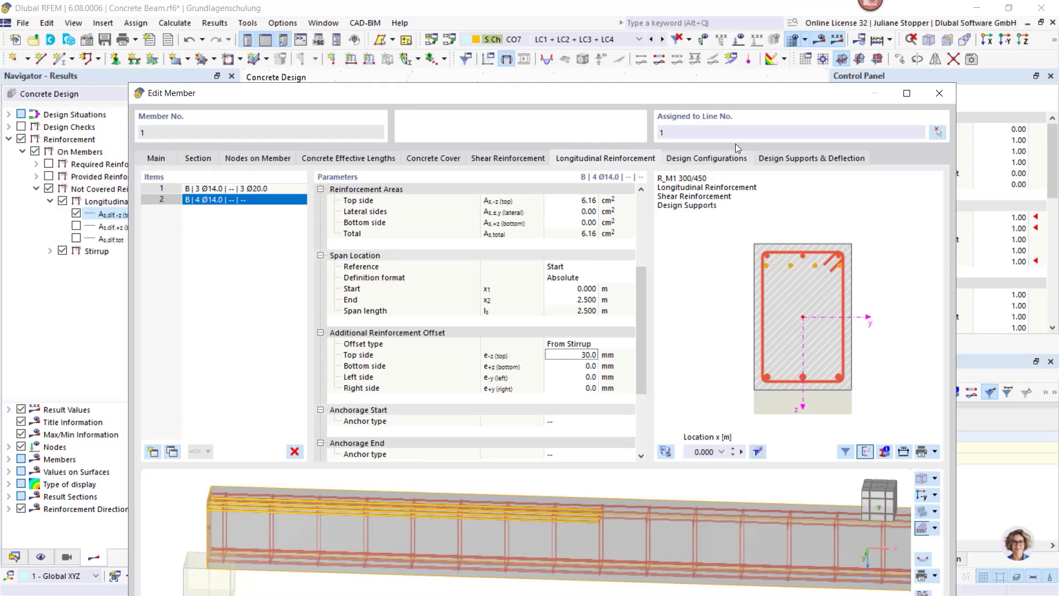
pyautogui.moveTo(724, 97); pyautogui.dragTo(709, 28)
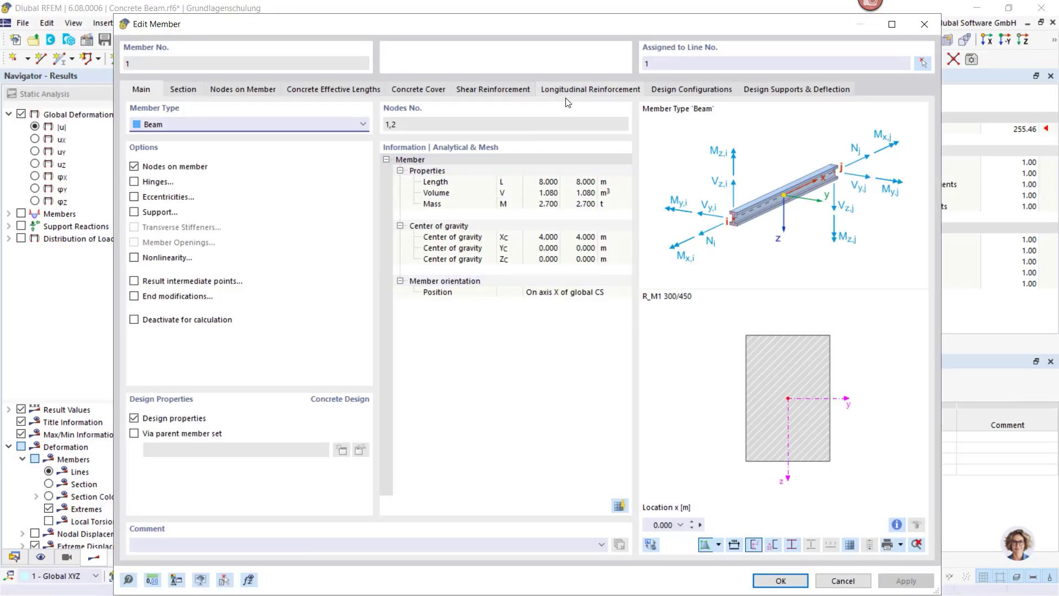
# Step: Review the reinforcement layout drawing of member 1's longitudinal reinforcement, including its print options, and close it
pyautogui.click(568, 92)
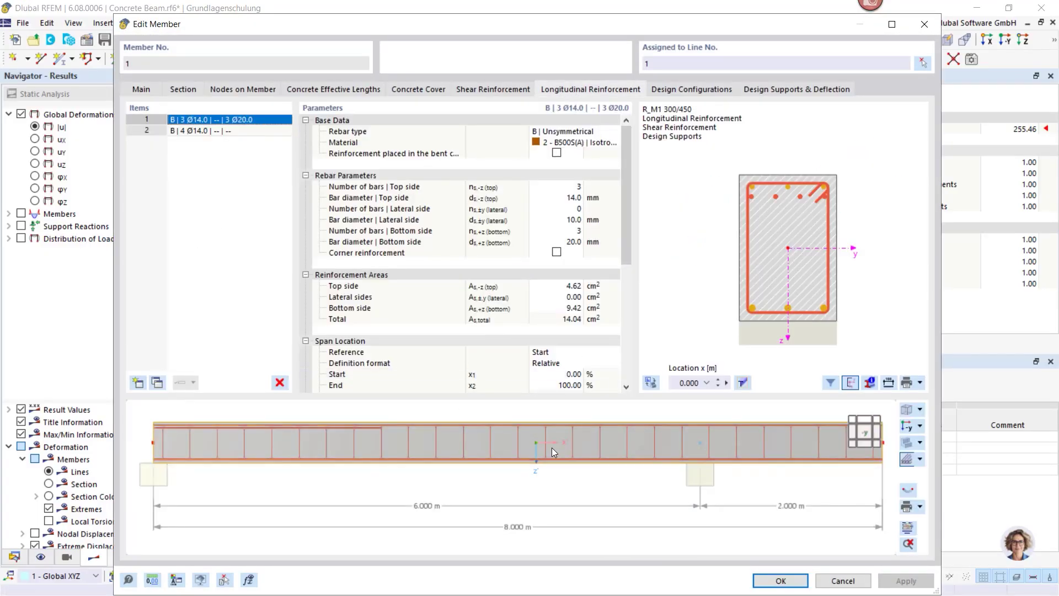
pyautogui.click(909, 531)
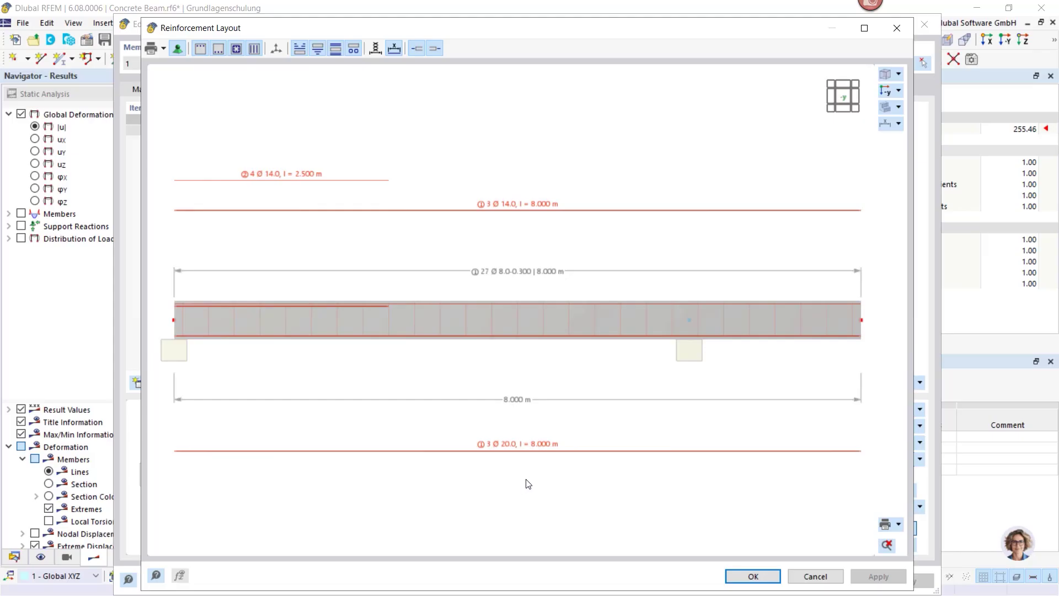
pyautogui.click(164, 49)
pyautogui.click(165, 48)
pyautogui.click(752, 576)
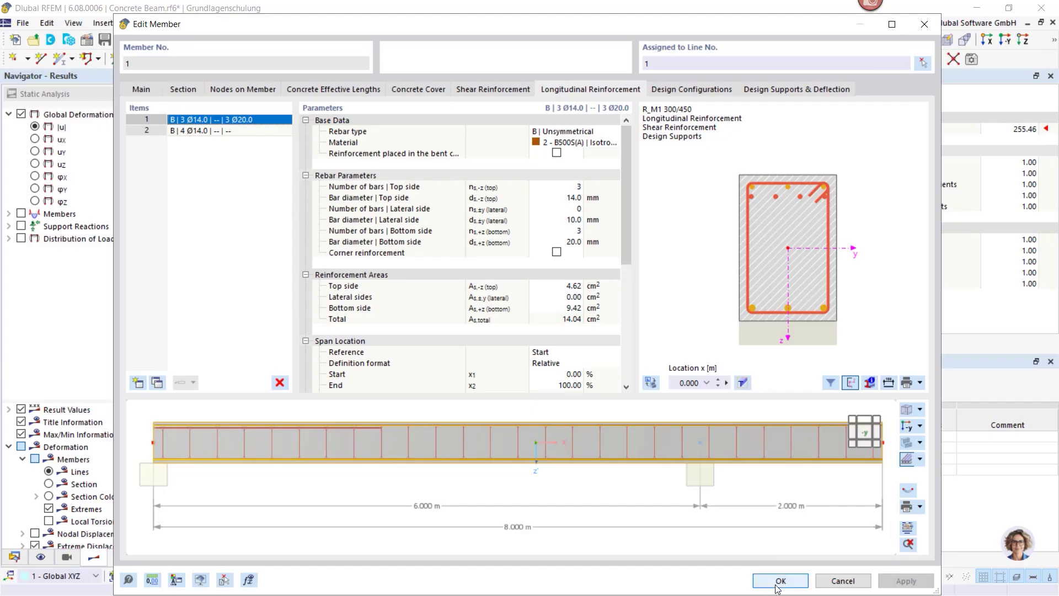
# Step: Confirm the member's edits and run the concrete design calculation
pyautogui.click(780, 580)
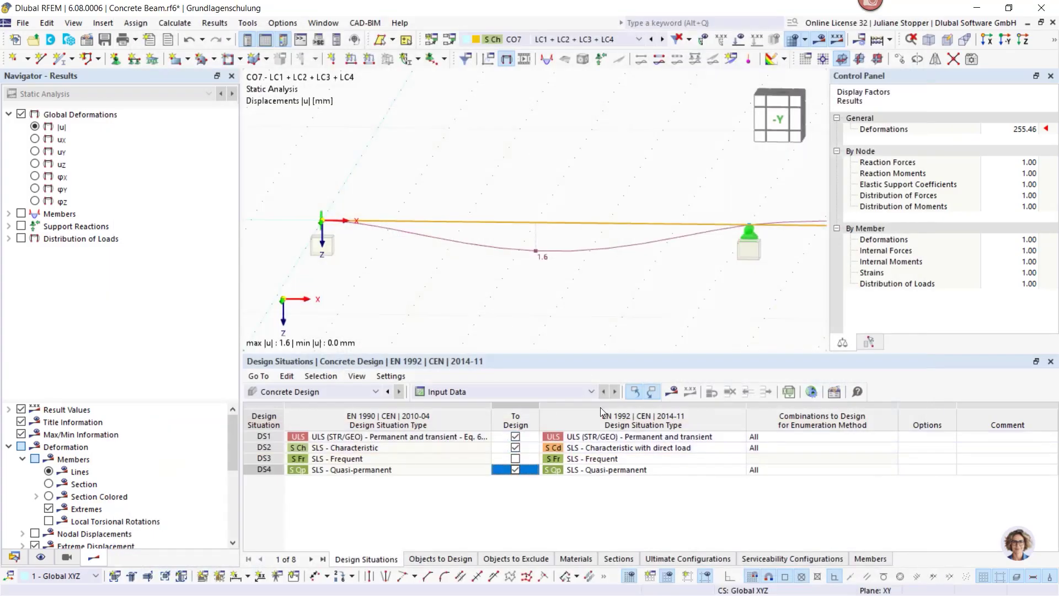
pyautogui.click(673, 392)
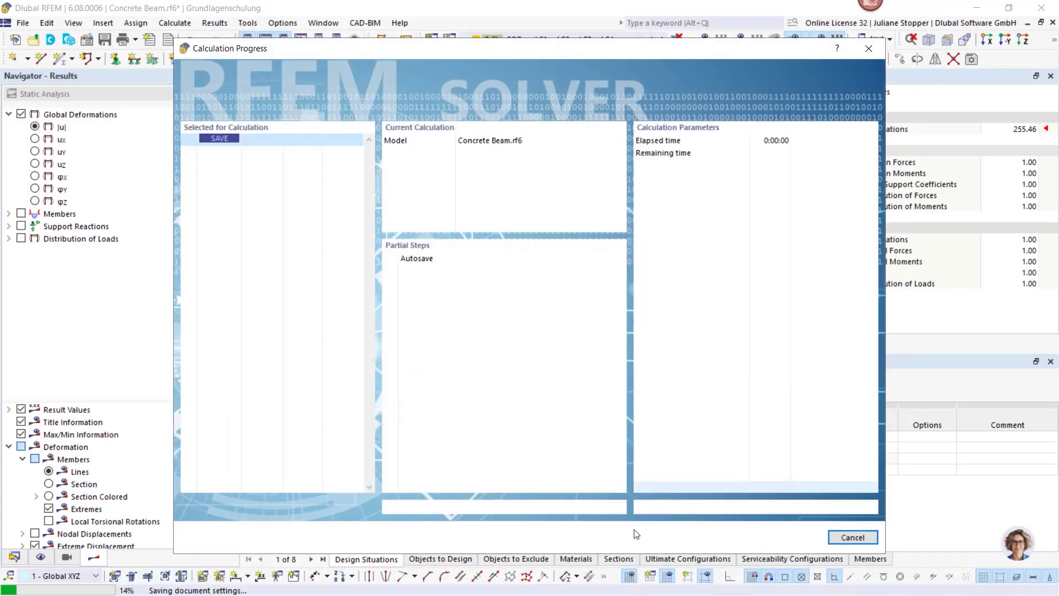
pyautogui.moveTo(482, 50); pyautogui.dragTo(518, 274)
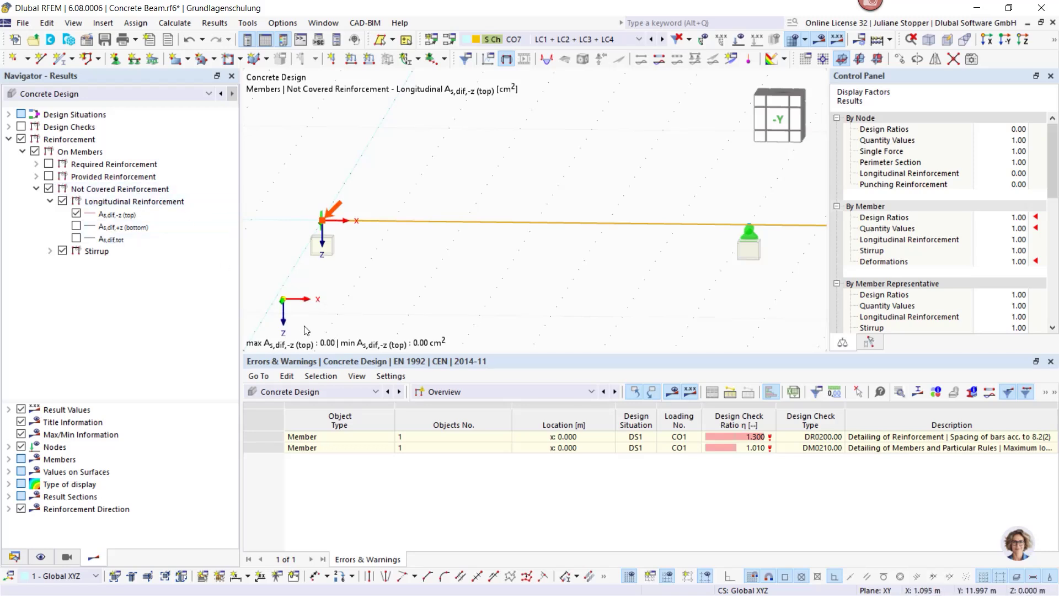
# Step: Display the not covered bottom longitudinal reinforcement as well and bring up the table of design ratios on members
pyautogui.click(76, 226)
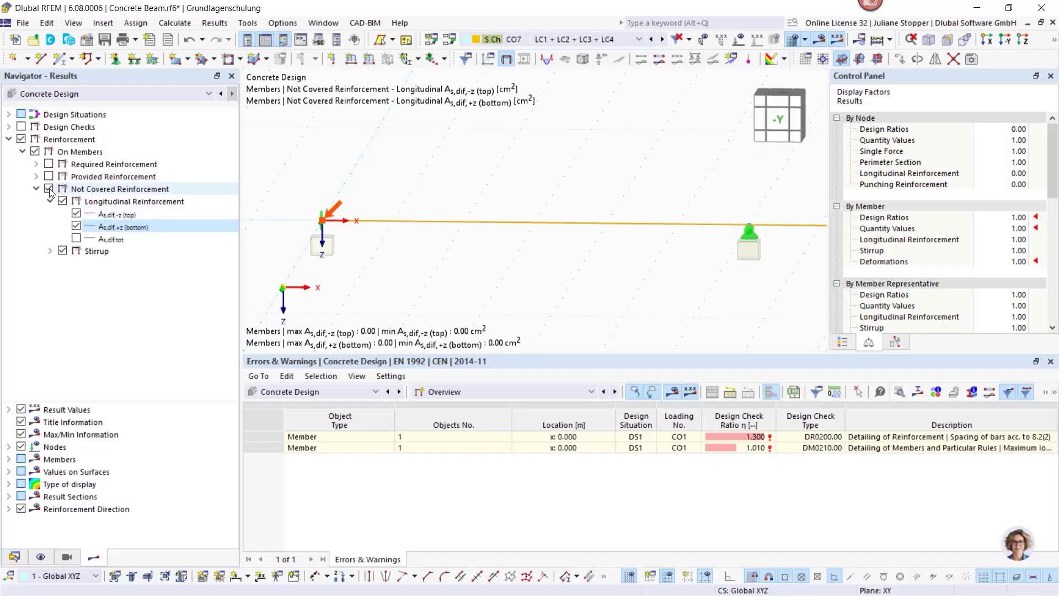
pyautogui.click(485, 391)
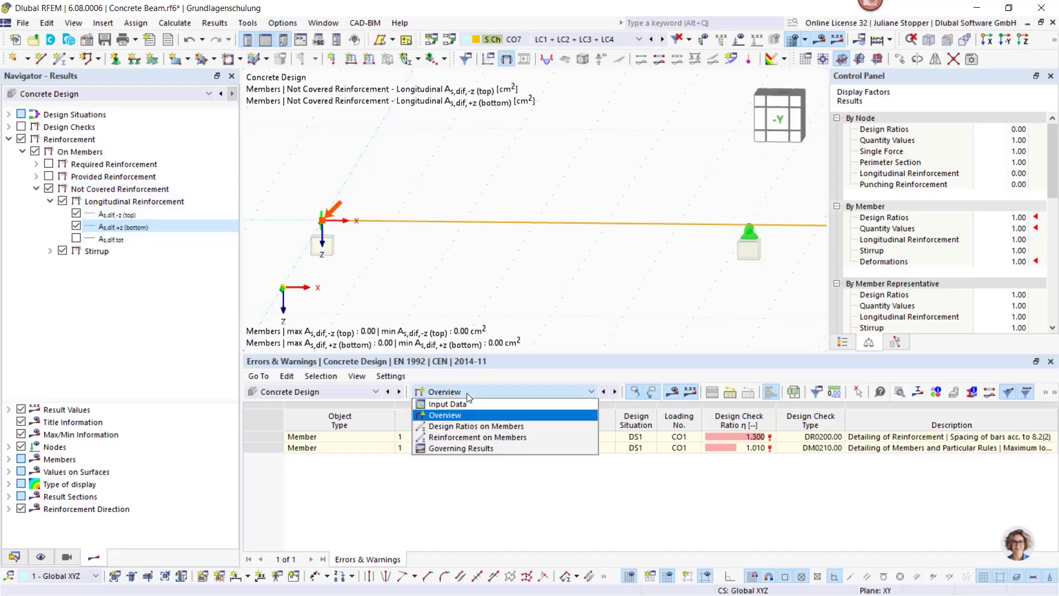
pyautogui.click(468, 425)
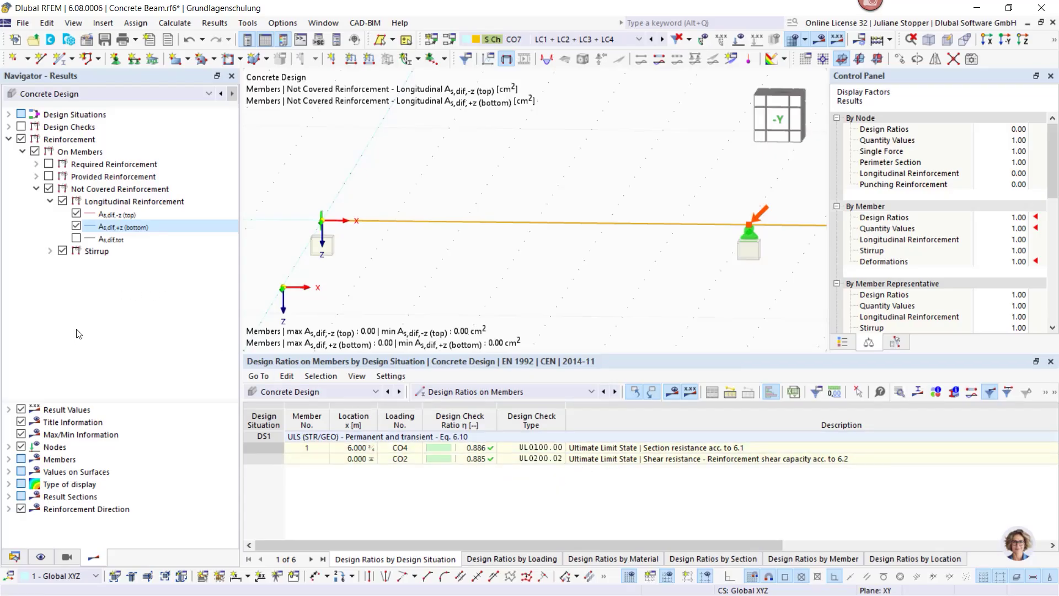
# Step: Hide the reinforcement results and show only the UL0200.02 shear check (VEd / VRd) as the ultimate limit state diagram
pyautogui.click(21, 139)
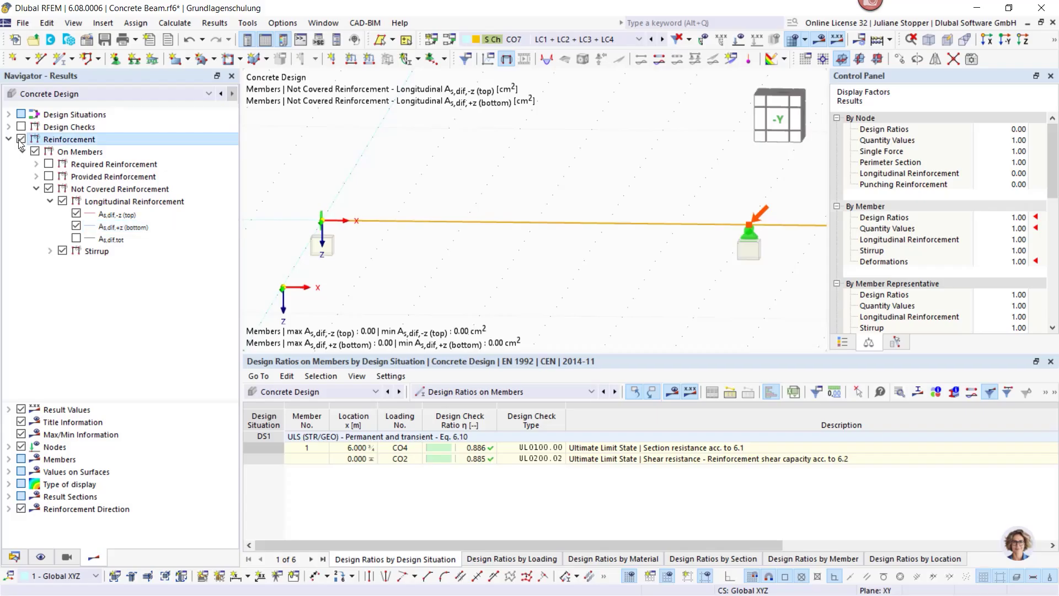
pyautogui.click(8, 127)
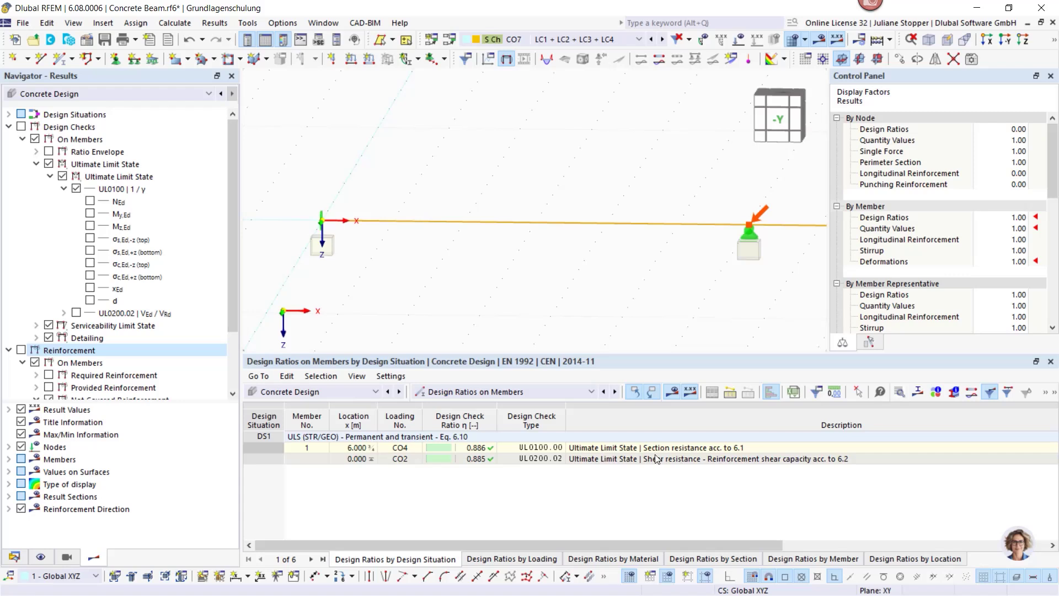
pyautogui.click(539, 461)
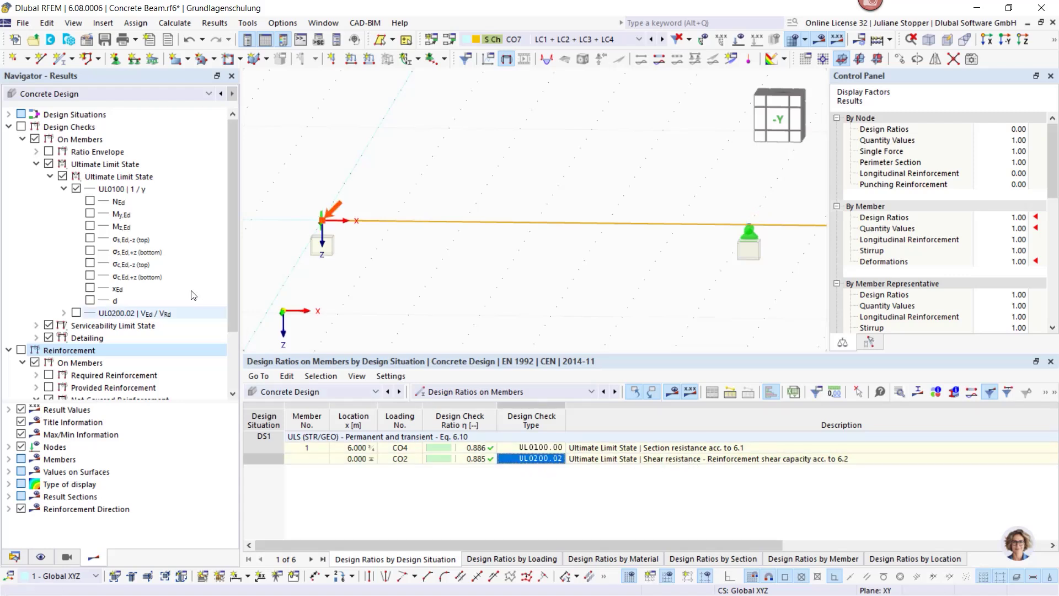
pyautogui.click(77, 190)
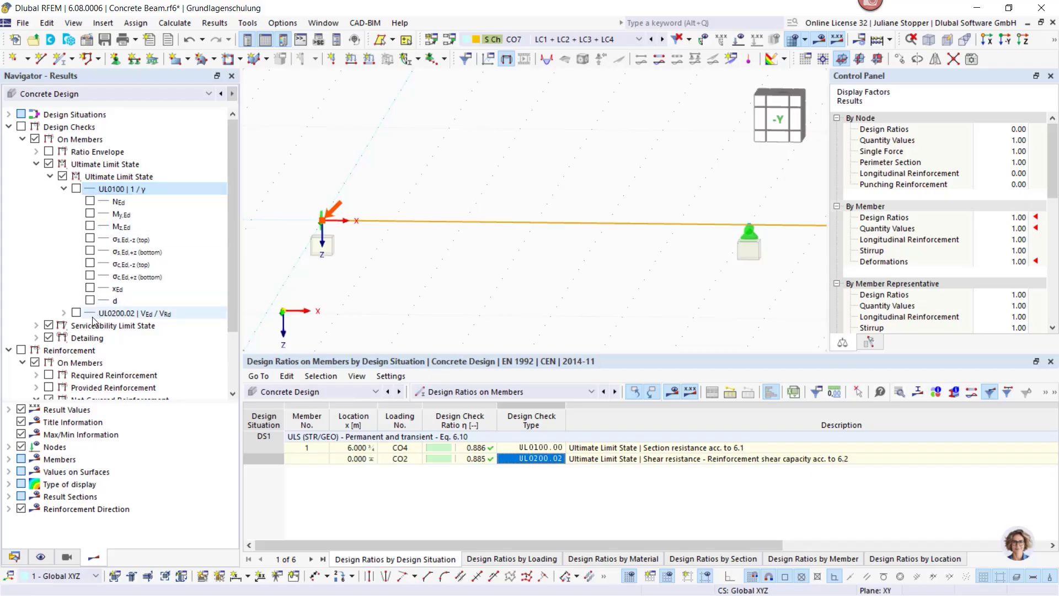
pyautogui.click(76, 312)
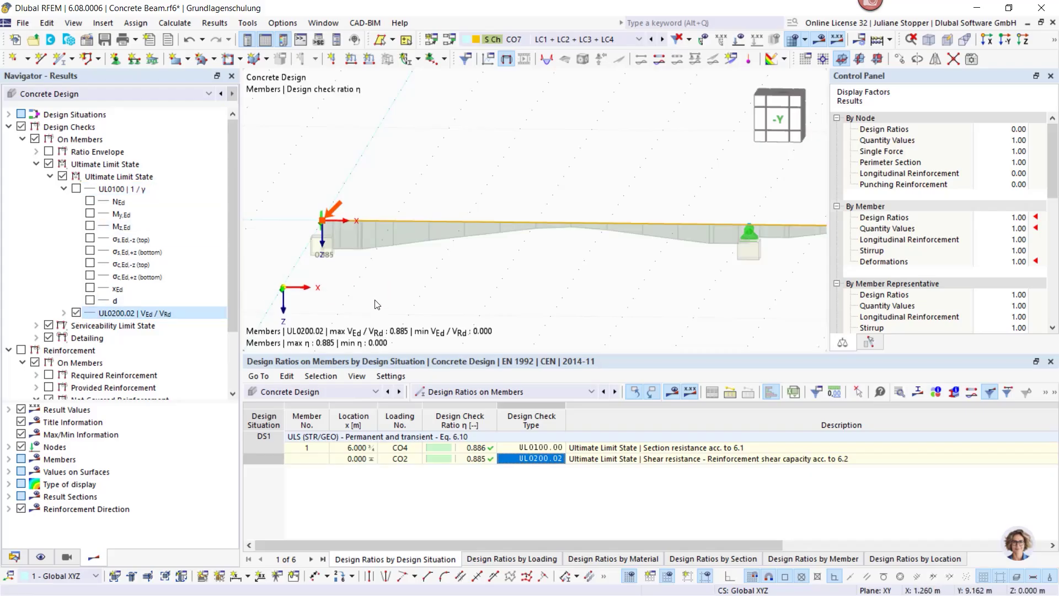
# Step: Expand the UL0200.02 shear check results and show only the VEd / VRd,c ratio on the beam
pyautogui.click(64, 313)
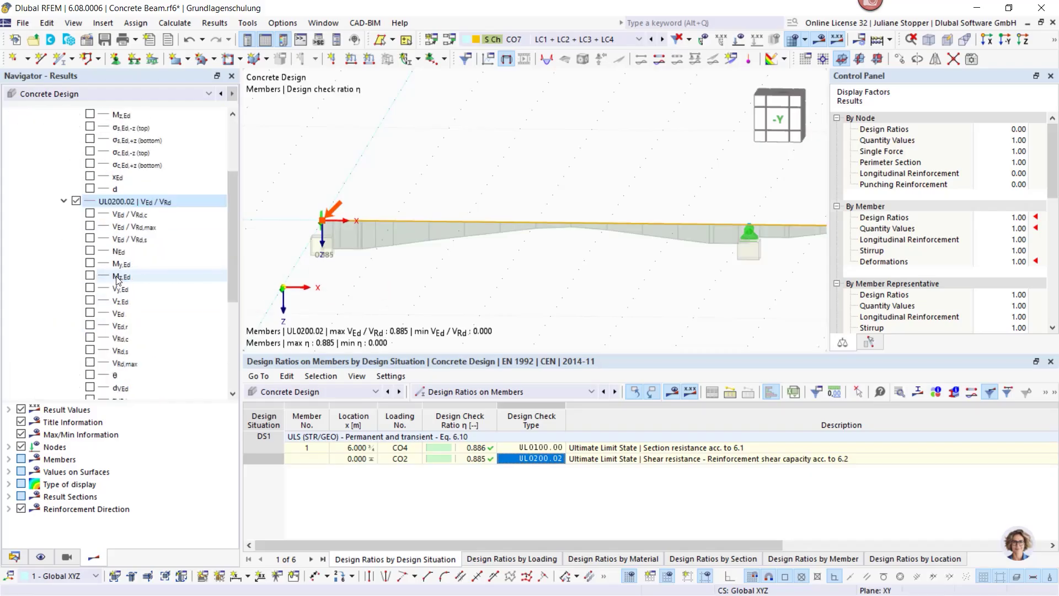
pyautogui.scroll(-3, 99, 299)
pyautogui.scroll(2, 319, 259)
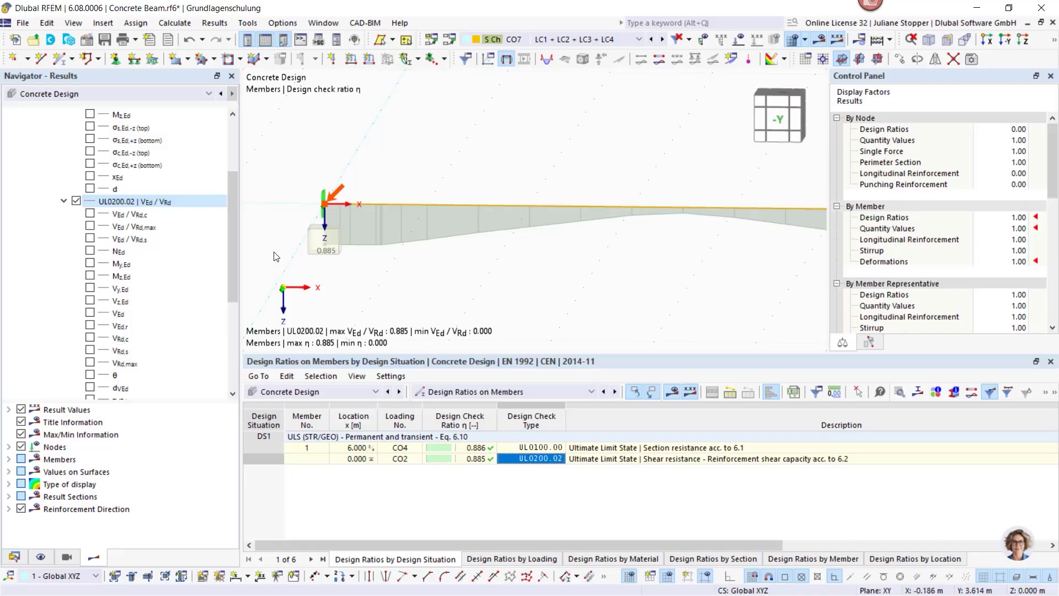
pyautogui.scroll(-1, 319, 254)
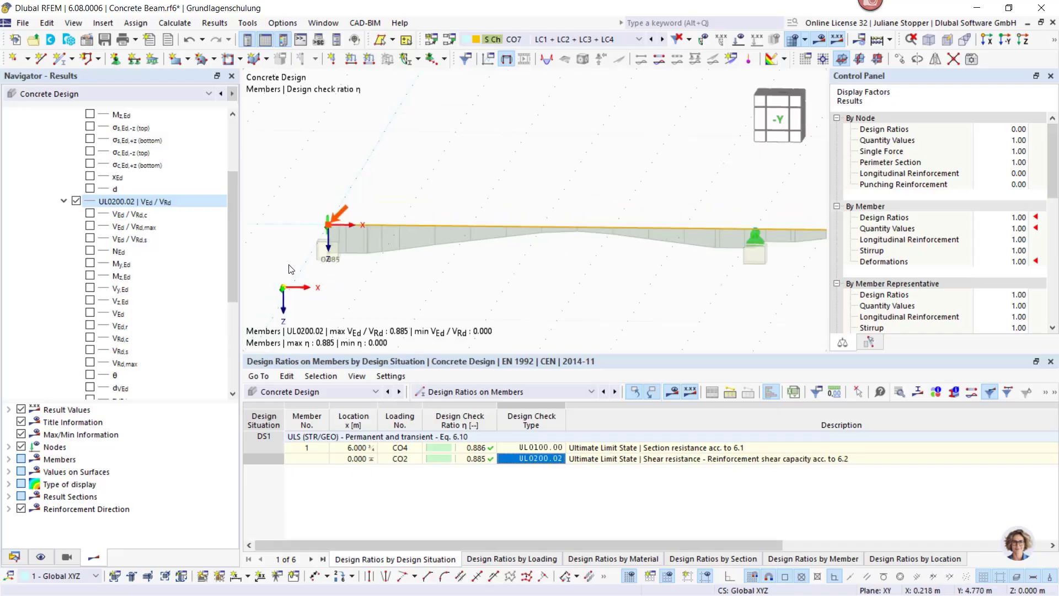
pyautogui.click(90, 215)
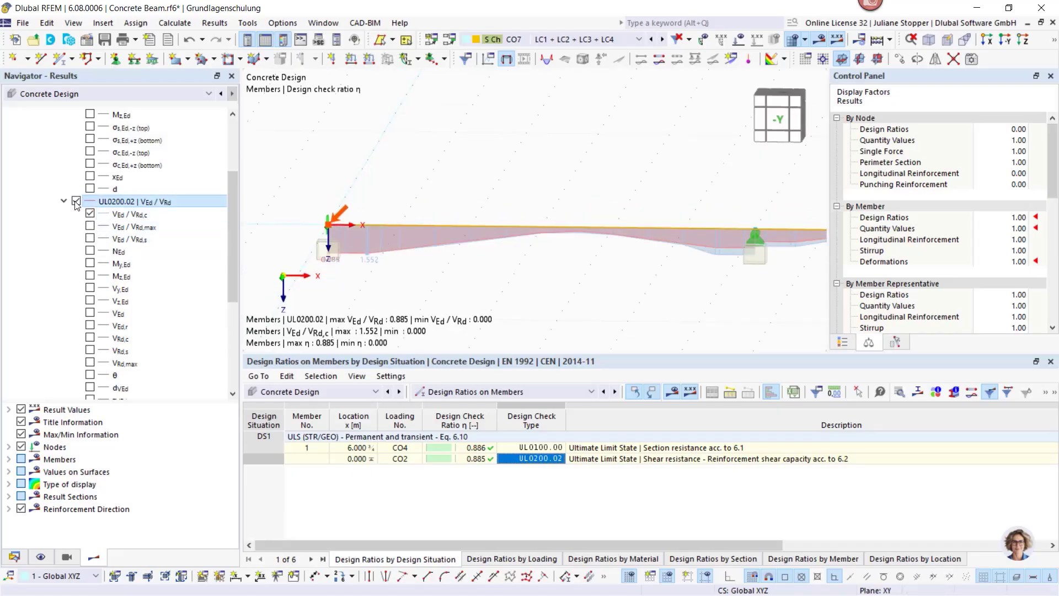
pyautogui.click(77, 202)
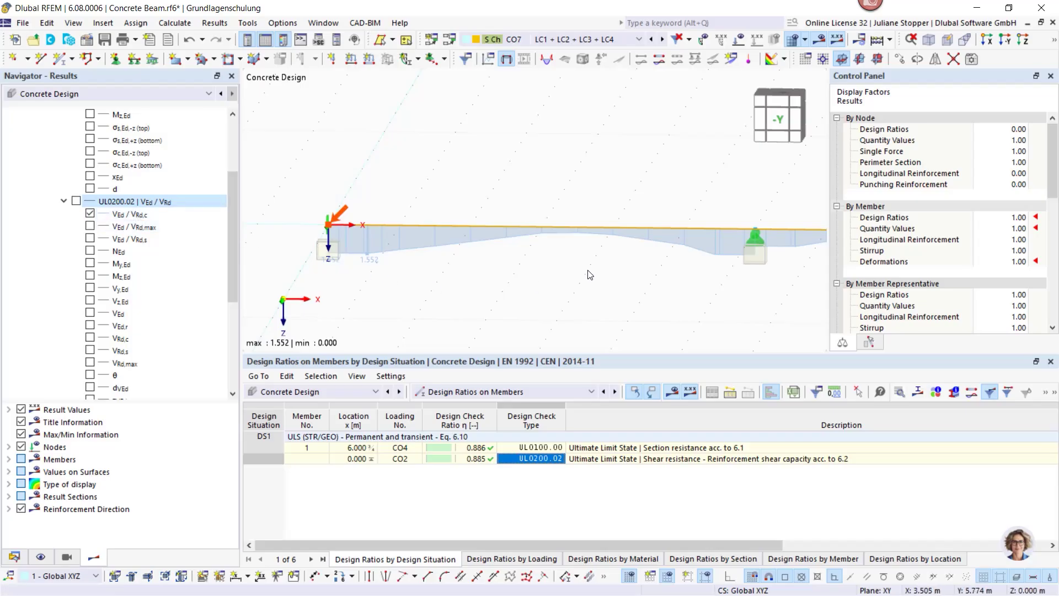
# Step: Compare the VEd / VRd,max and VEd / VRd,s ratios on the beam, leaving only VEd / VRd,s displayed
pyautogui.click(89, 227)
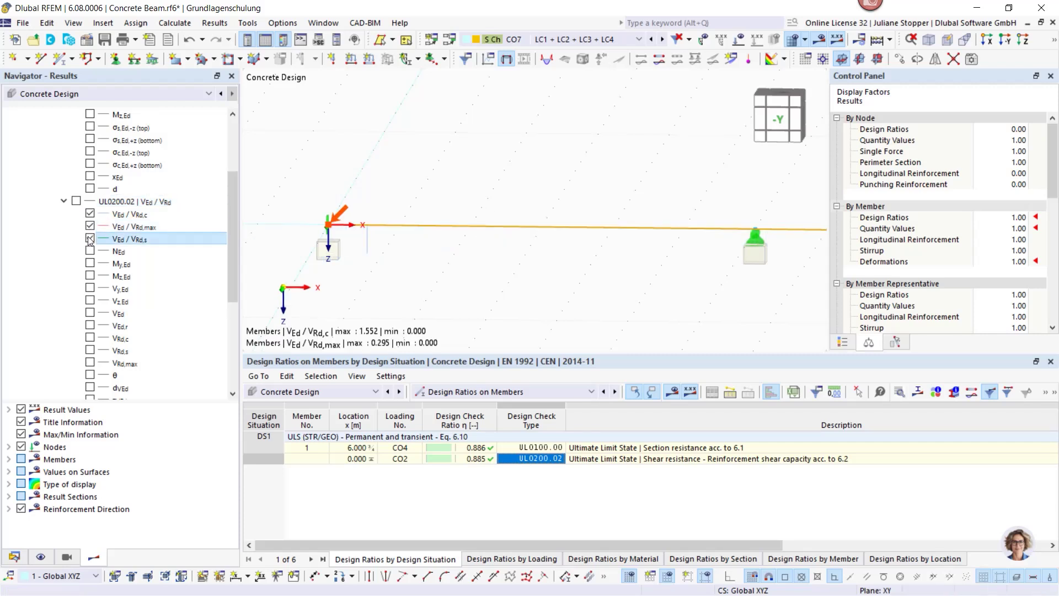
pyautogui.click(90, 239)
pyautogui.click(90, 214)
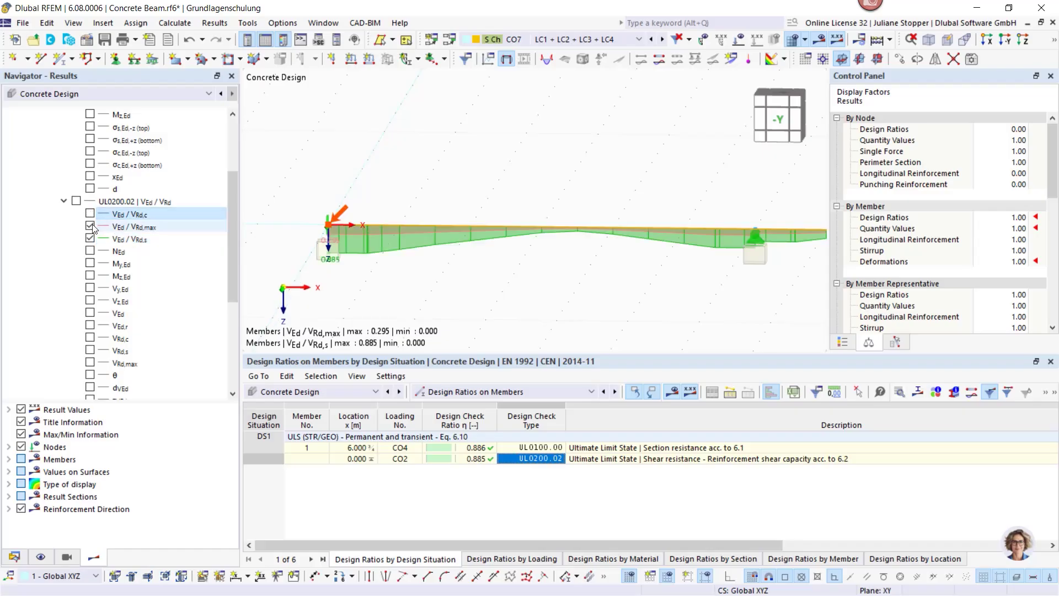
pyautogui.click(90, 226)
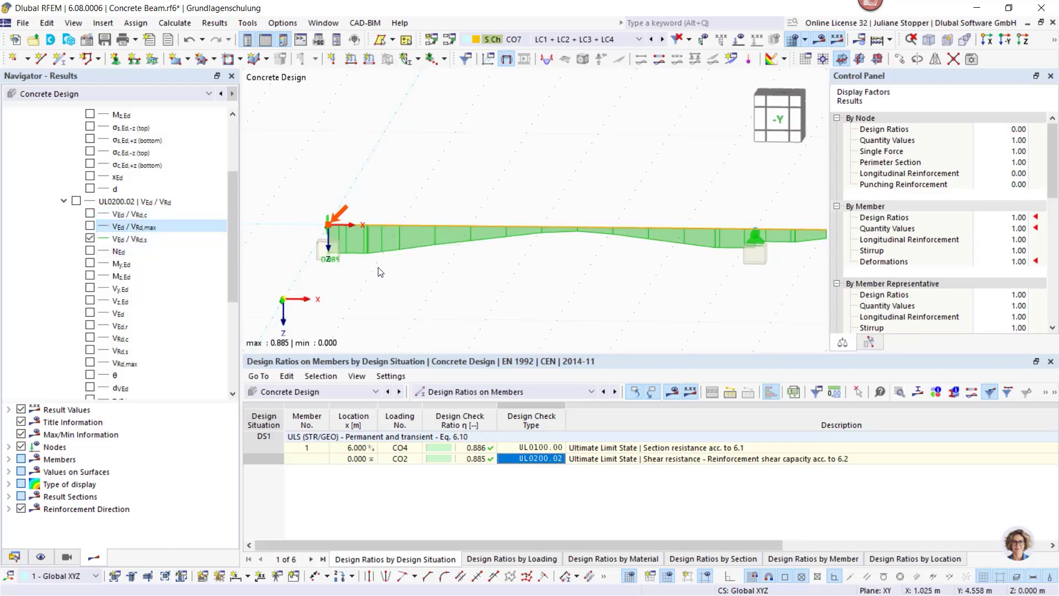
pyautogui.scroll(1, 380, 271)
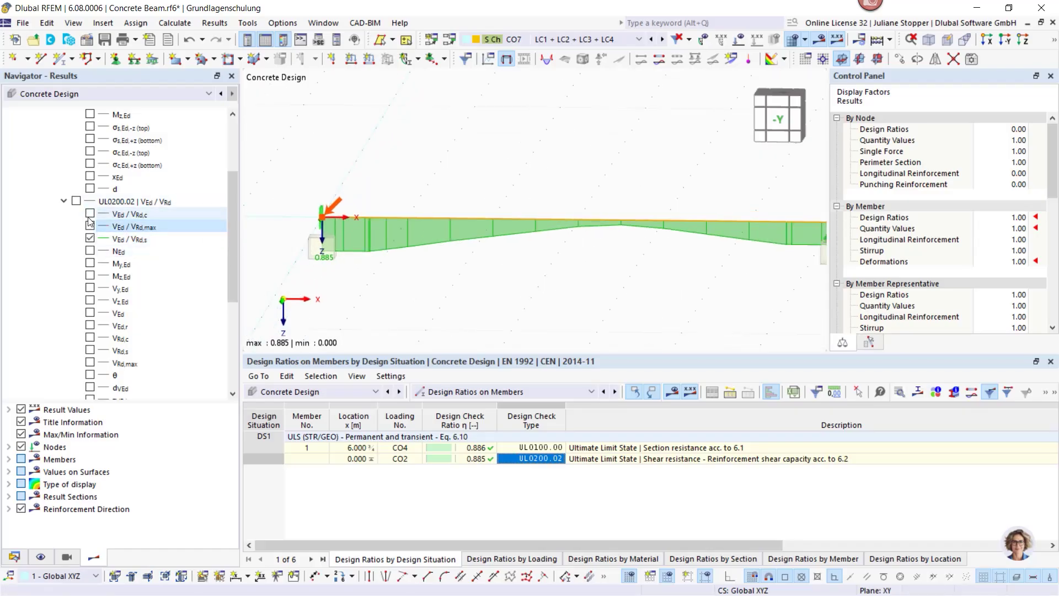
# Step: Display only the overall UL0200.02 VEd / VRd ratio on the beam again and open the check's design check details
pyautogui.click(89, 239)
pyautogui.click(76, 201)
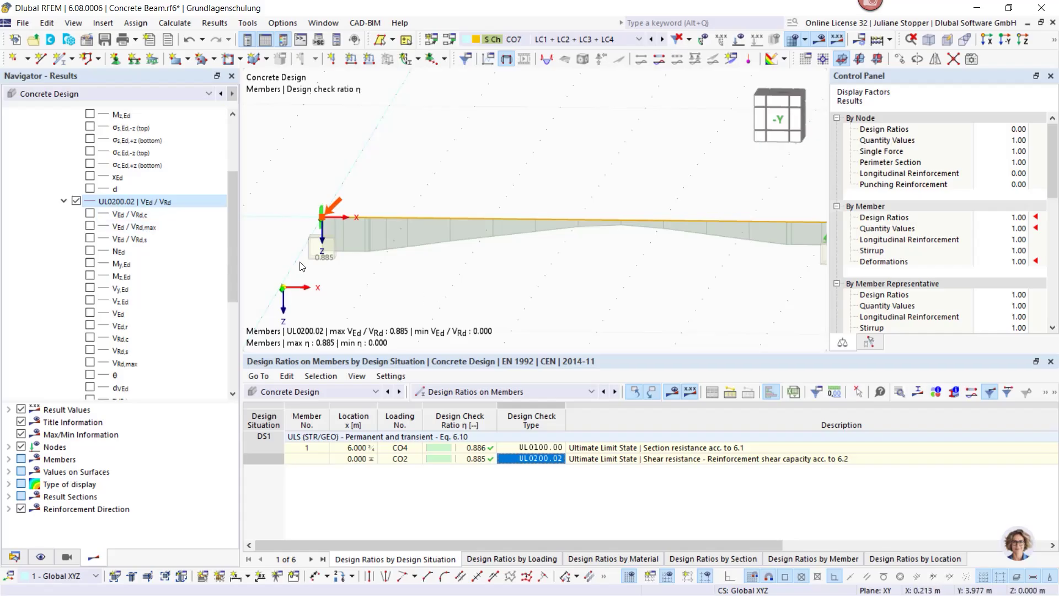
pyautogui.scroll(-1, 419, 287)
pyautogui.scroll(-1, 479, 265)
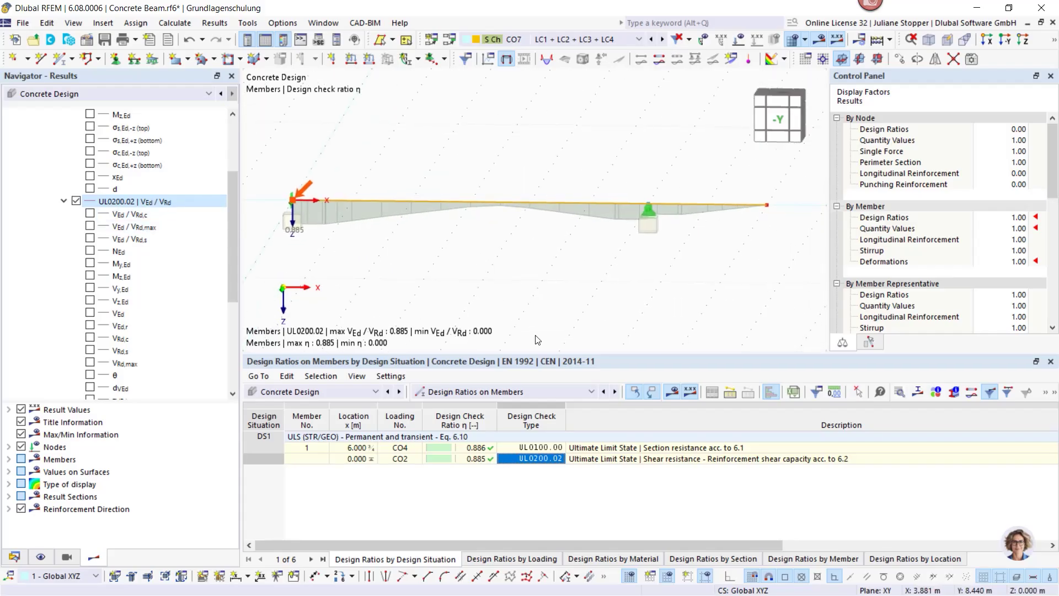
pyautogui.scroll(-1, 536, 338)
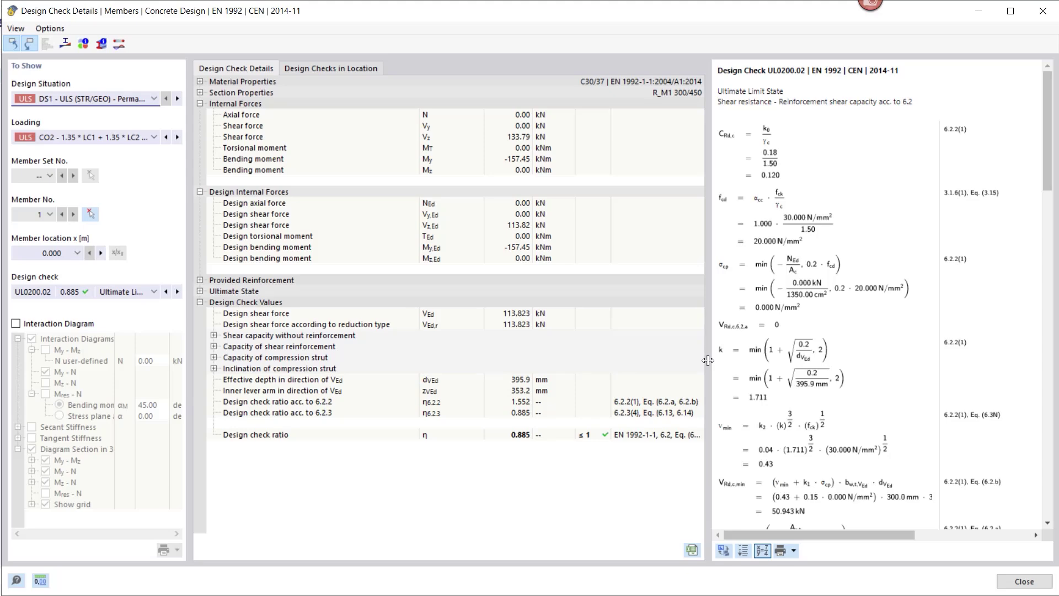
# Step: Widen the formula area, set the member location to x = 0.250 m and review the UL0200.02 shear resistance formulas
pyautogui.moveTo(707, 360); pyautogui.dragTo(679, 356)
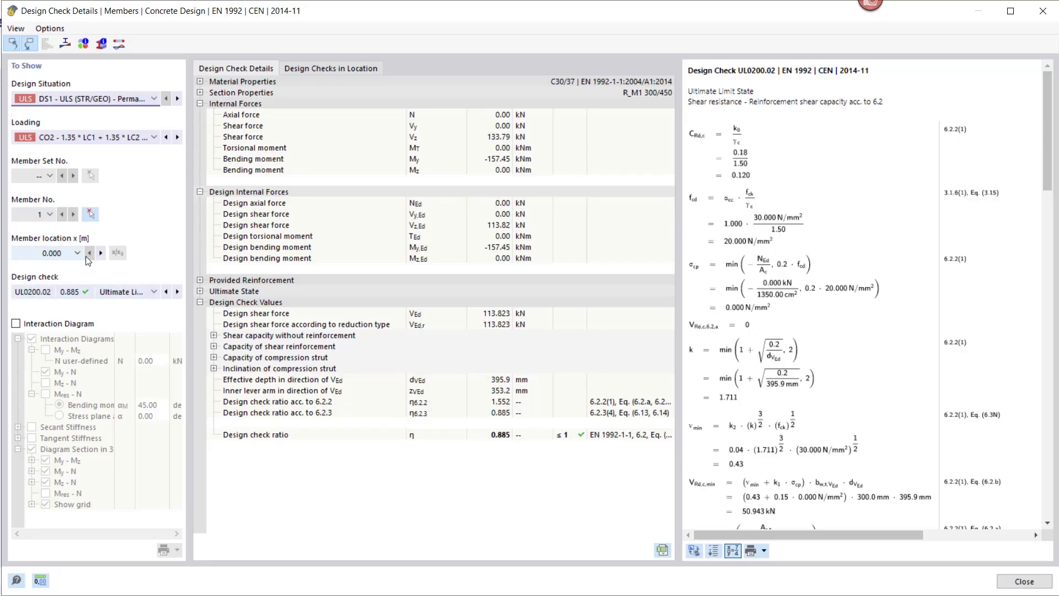
pyautogui.click(101, 253)
pyautogui.scroll(-3, 840, 307)
pyautogui.scroll(-15, 840, 307)
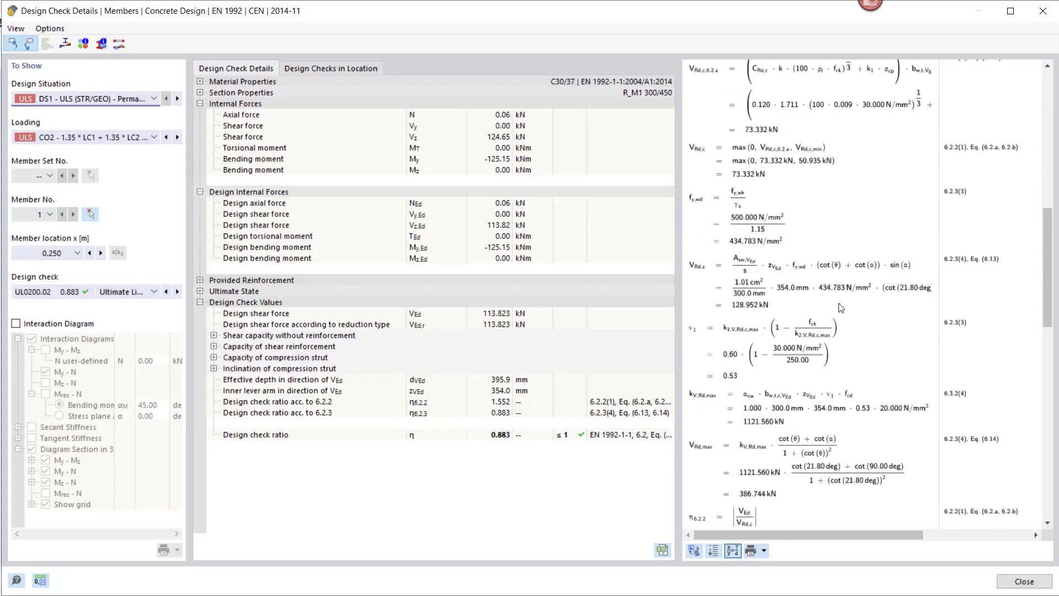
# Step: Hide the inserted values to show only the symbolic shear formulas, and read through them and their symbol legend
pyautogui.click(730, 551)
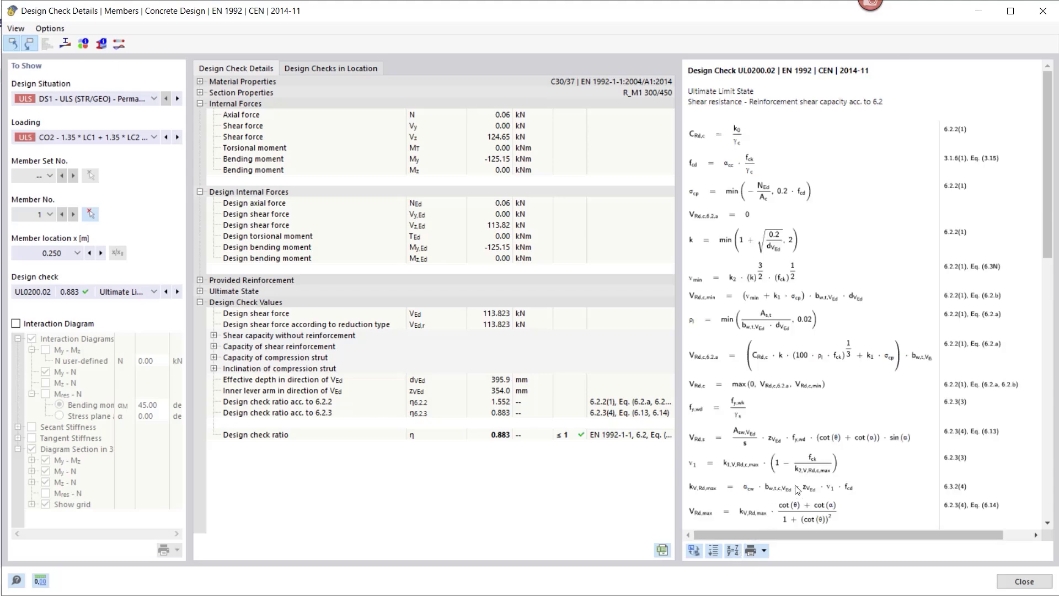
pyautogui.scroll(-10, 790, 373)
pyautogui.scroll(3, 790, 373)
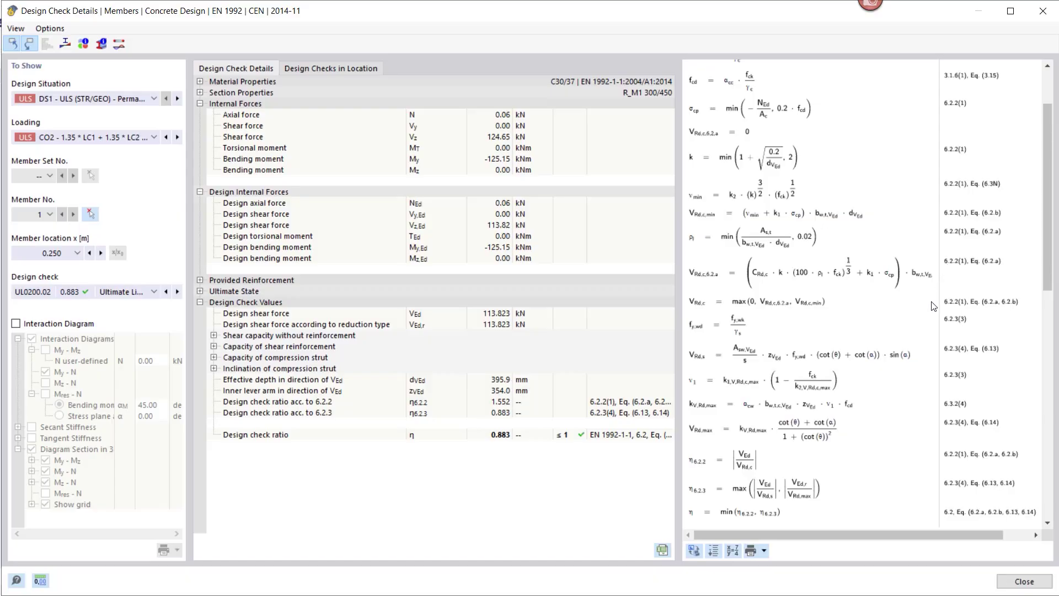
pyautogui.scroll(3, 960, 345)
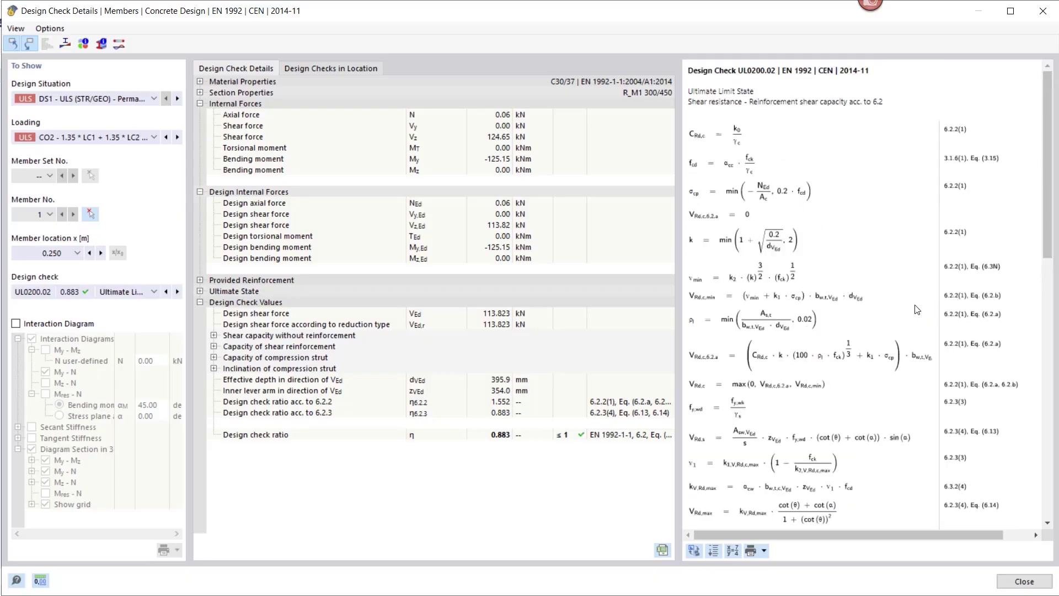
pyautogui.scroll(-5, 917, 309)
pyautogui.scroll(-6, 918, 311)
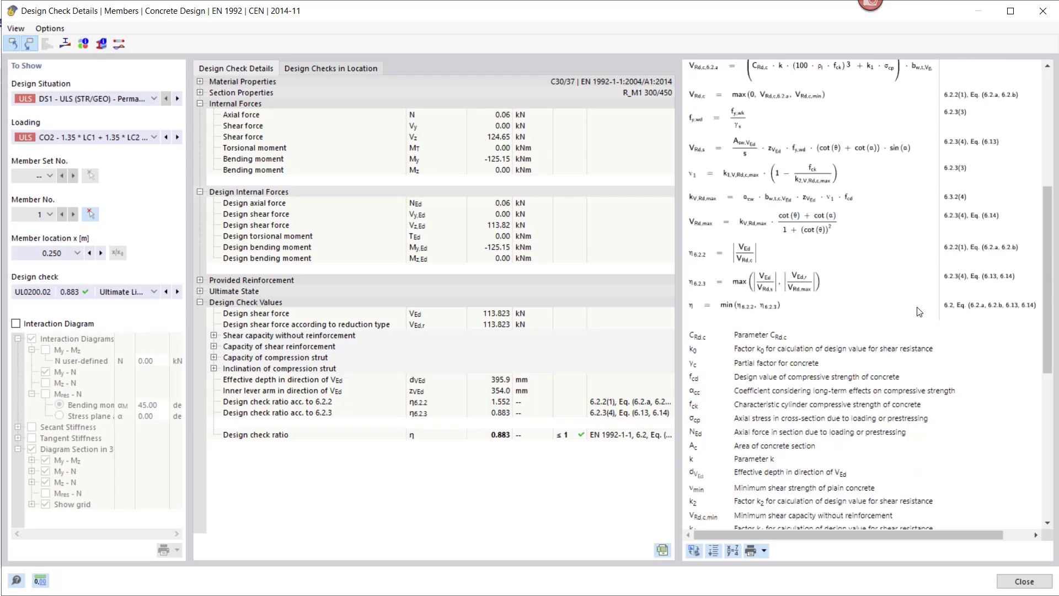
# Step: Show the values in the design check formulas again and examine the VRd,c and VRd,s calculations
pyautogui.click(732, 551)
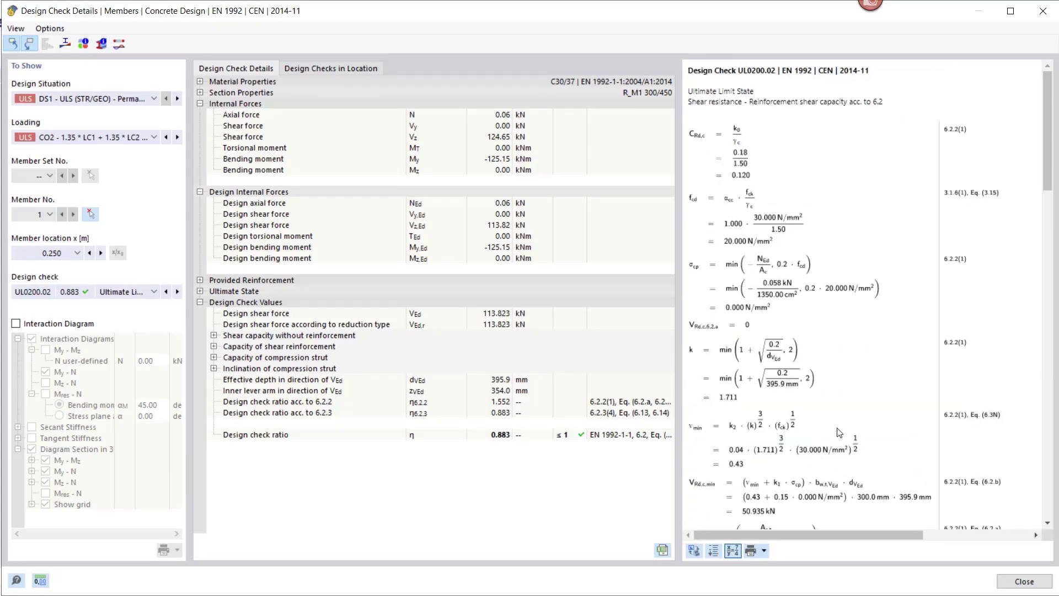
pyautogui.scroll(-5, 835, 382)
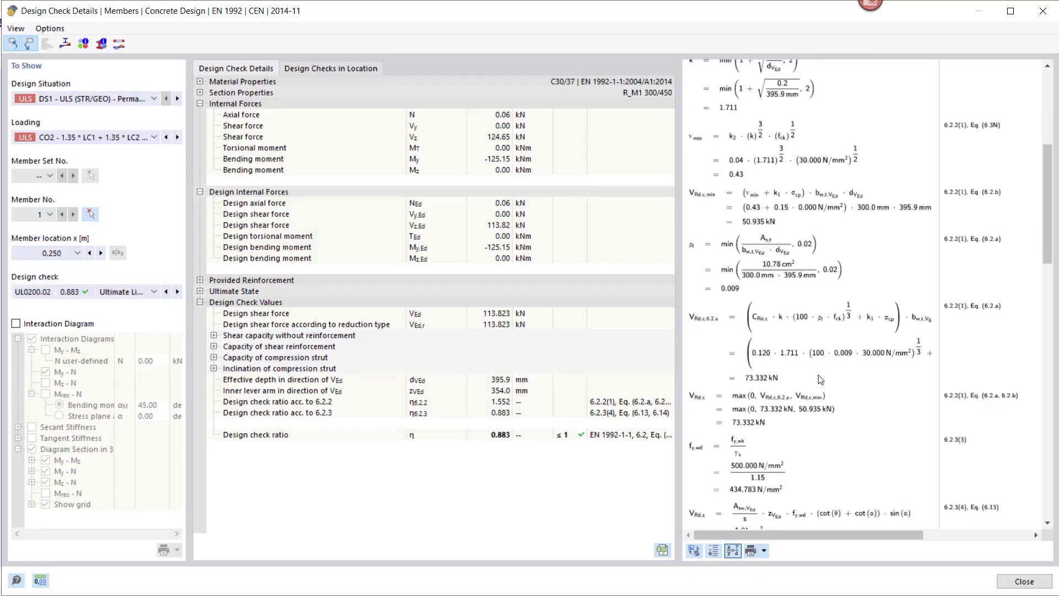
pyautogui.scroll(-3, 820, 382)
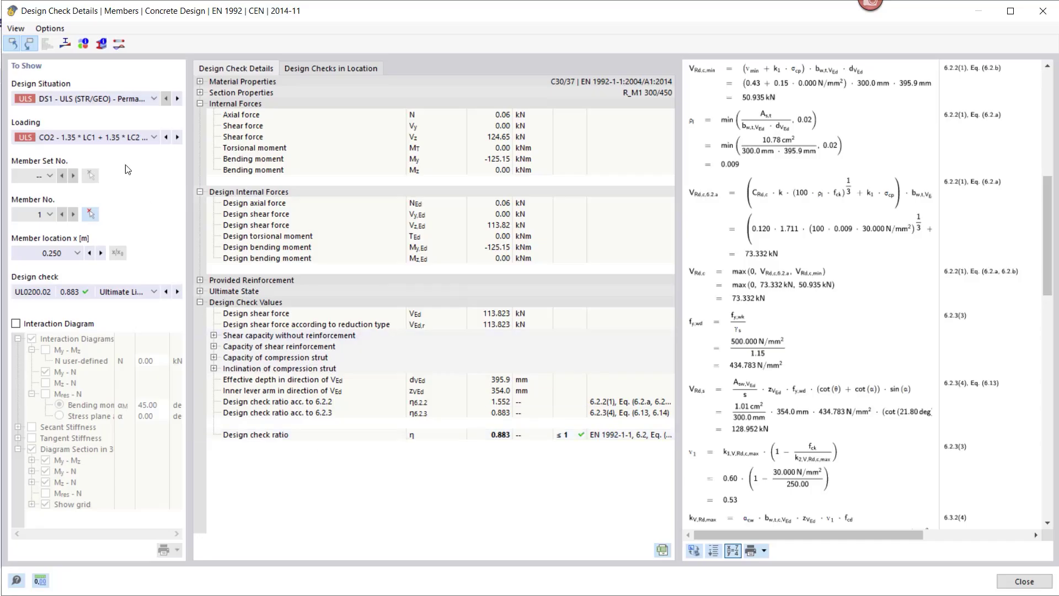
# Step: View the section's stress diagrams at x = 0.250 m, toggle the dimensions on and off, switch to the front view and close them
pyautogui.click(65, 43)
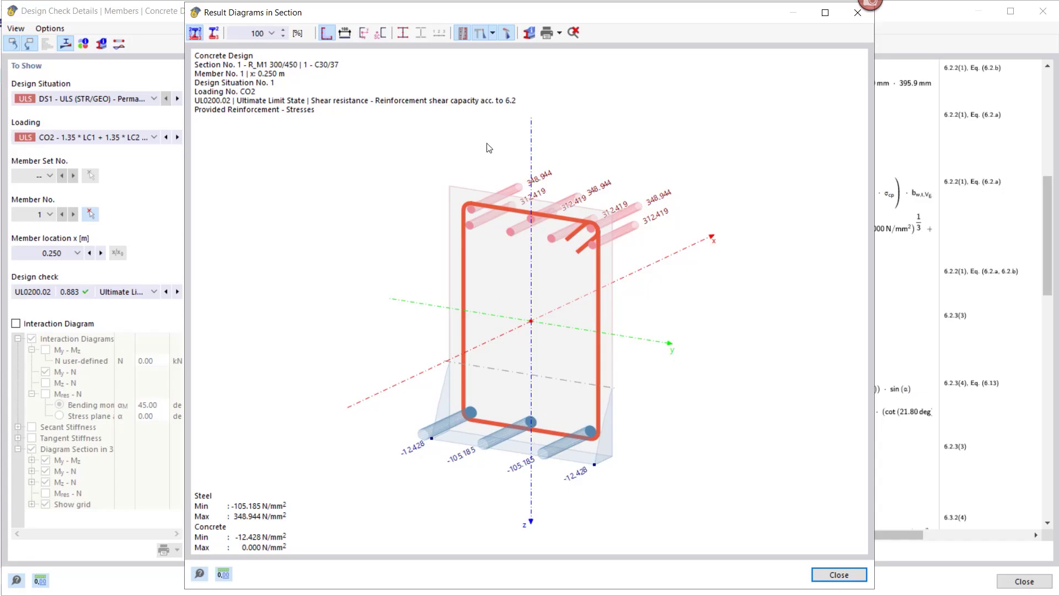
pyautogui.click(344, 33)
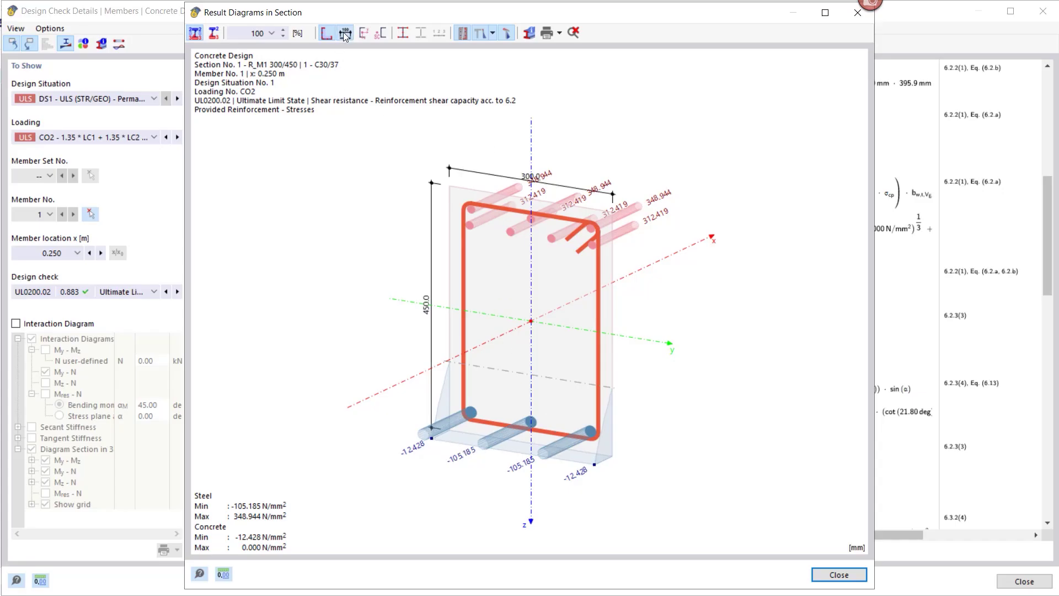
pyautogui.click(344, 33)
pyautogui.click(509, 35)
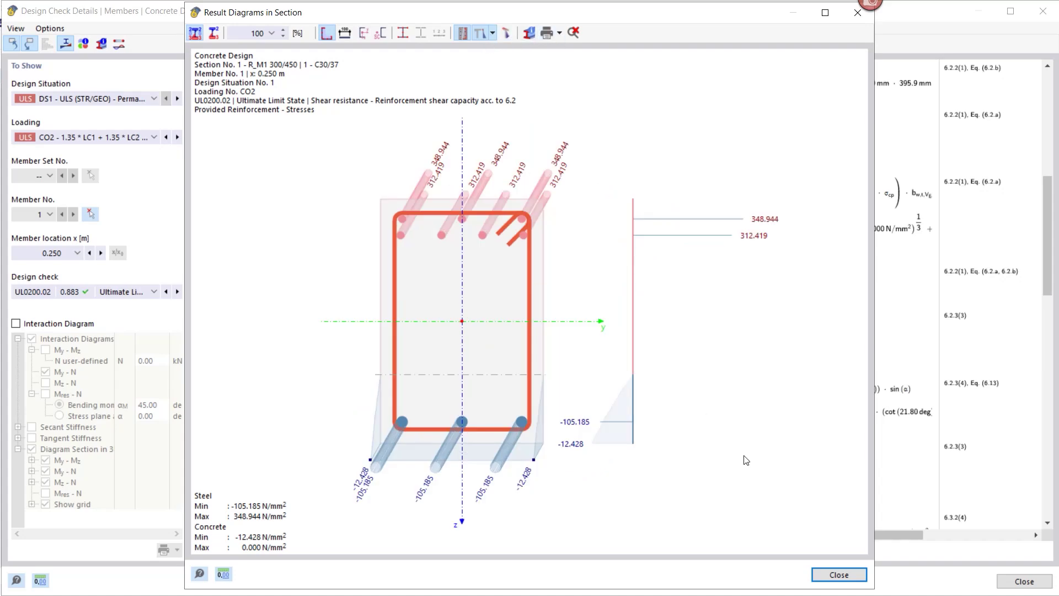
pyautogui.click(838, 574)
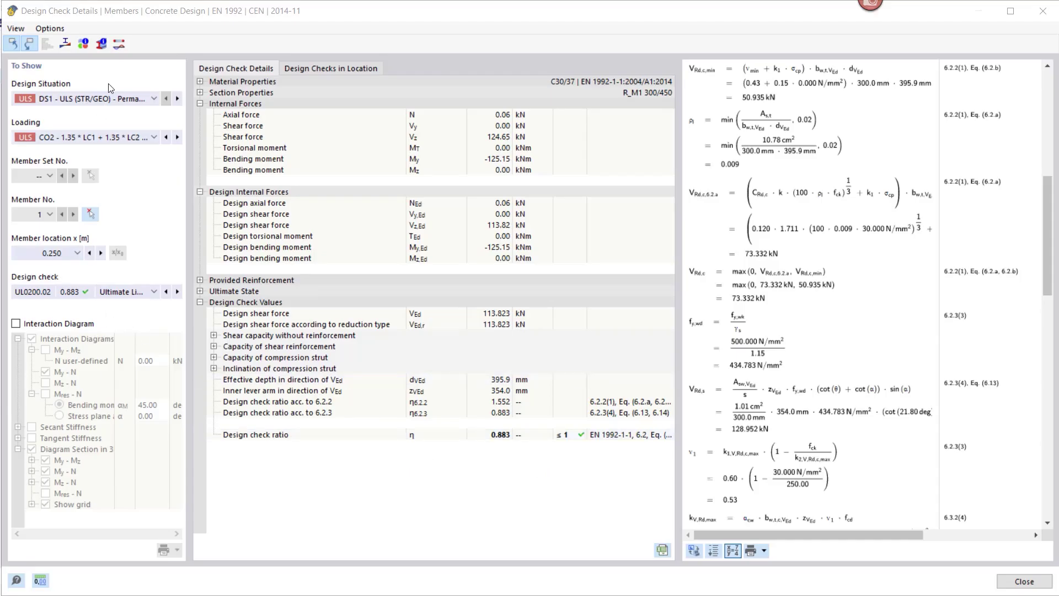
# Step: Review member 1's result diagrams with VEd / VRd,c, VEd / VRd,max and VEd / VRd,s added below UL0200.02, and close them
pyautogui.click(119, 43)
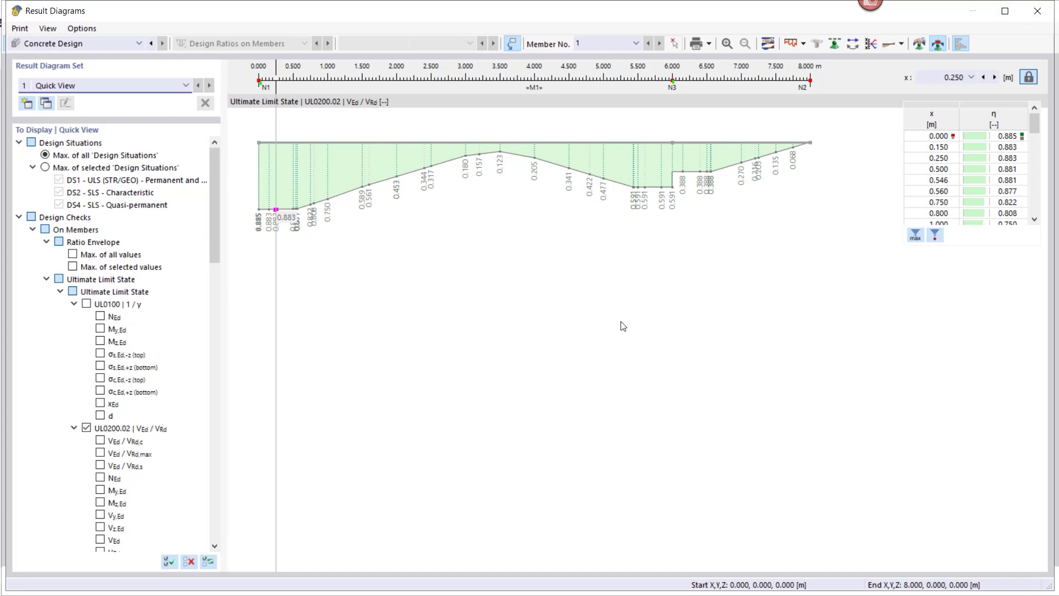
pyautogui.scroll(-4, 117, 315)
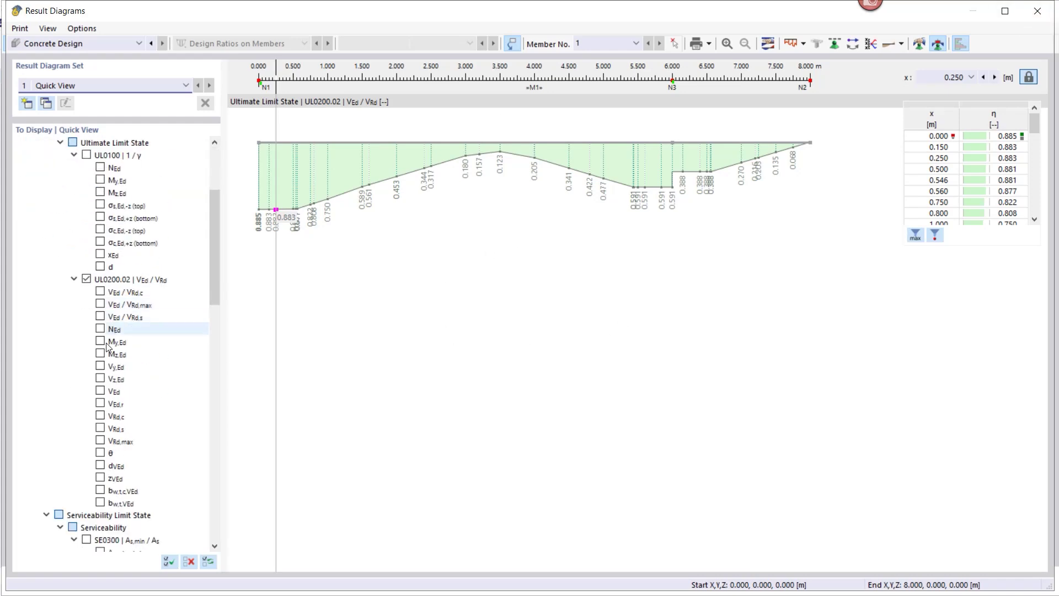
pyautogui.click(100, 294)
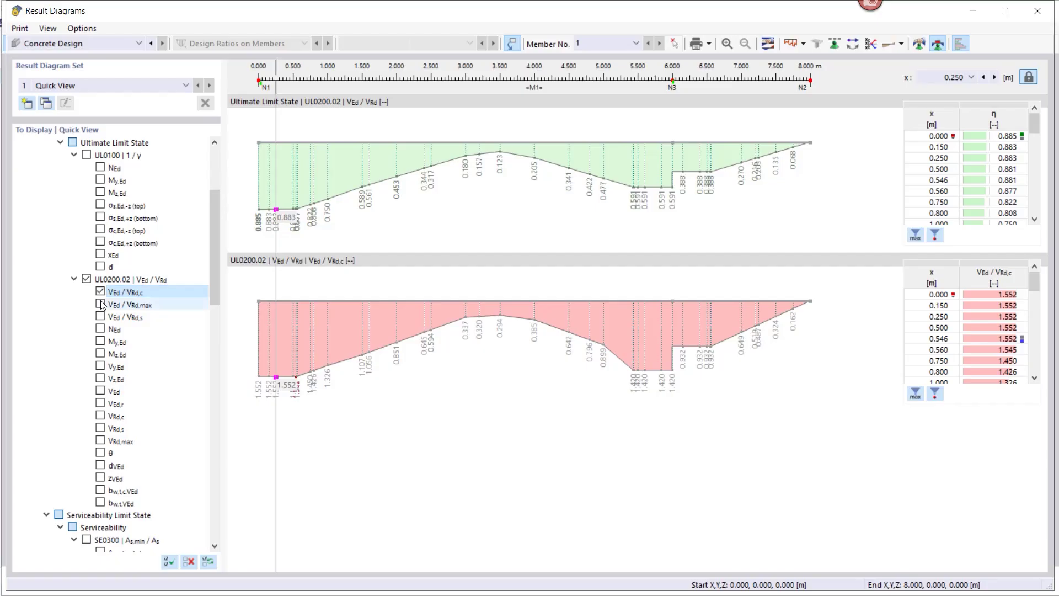
pyautogui.click(101, 304)
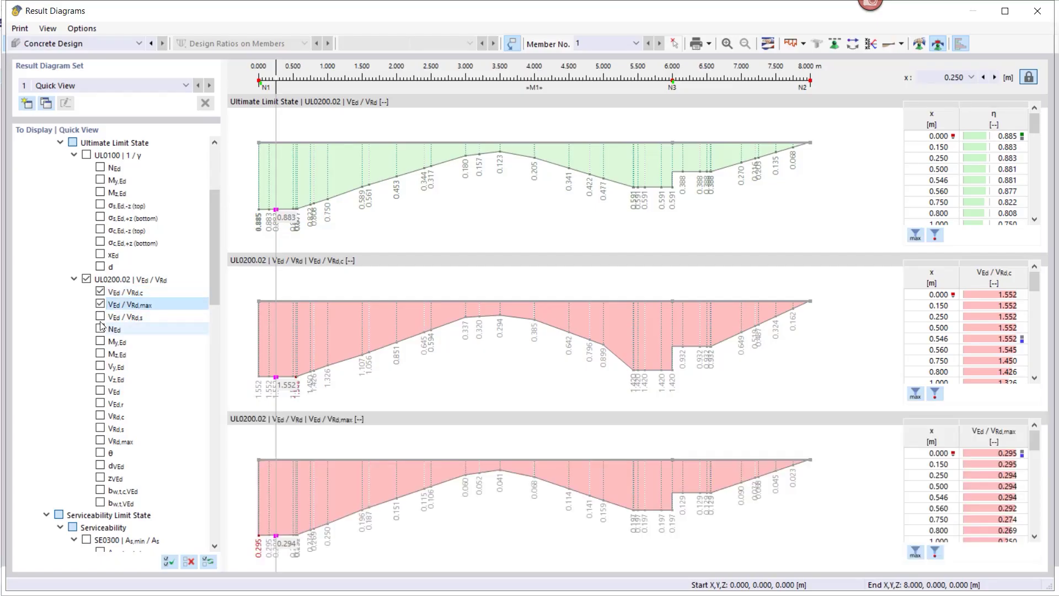
pyautogui.click(100, 317)
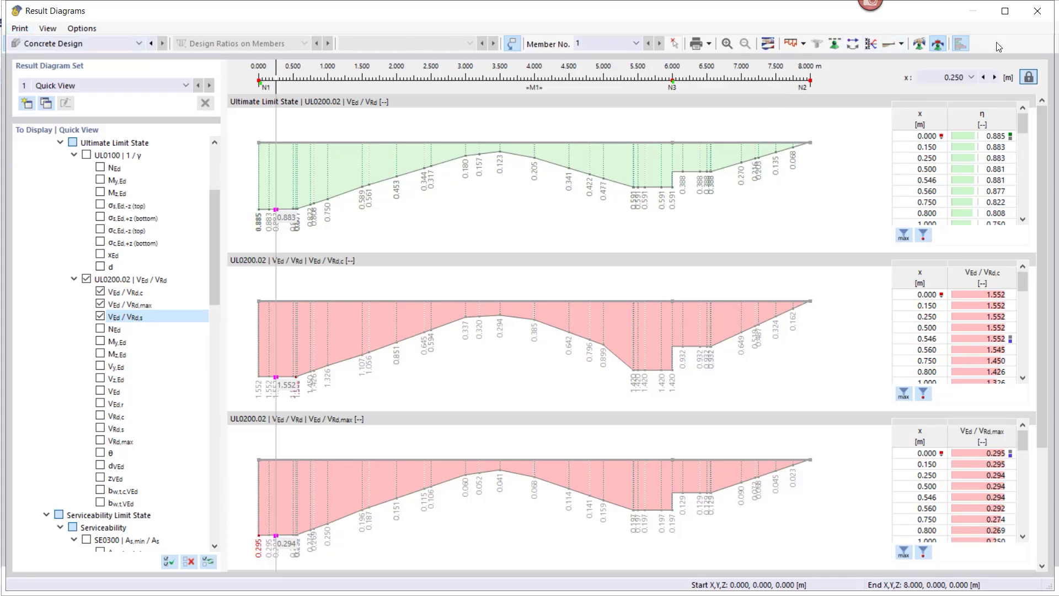
pyautogui.click(1037, 12)
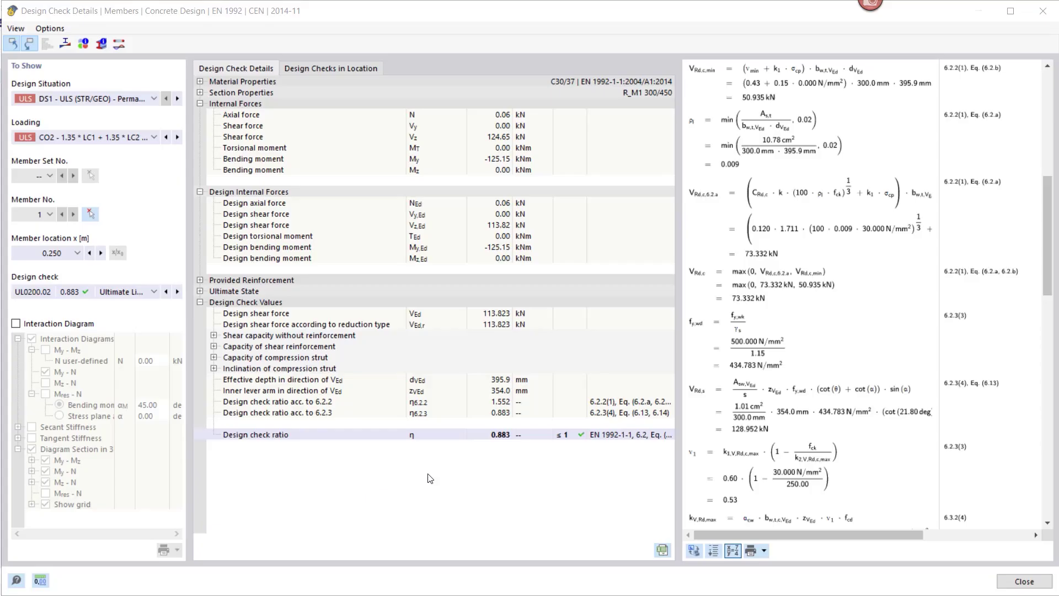
# Step: Enable the interaction diagram for the design check and examine the My-N diagram and the 3D My-Mz-N diagram
pyautogui.click(16, 323)
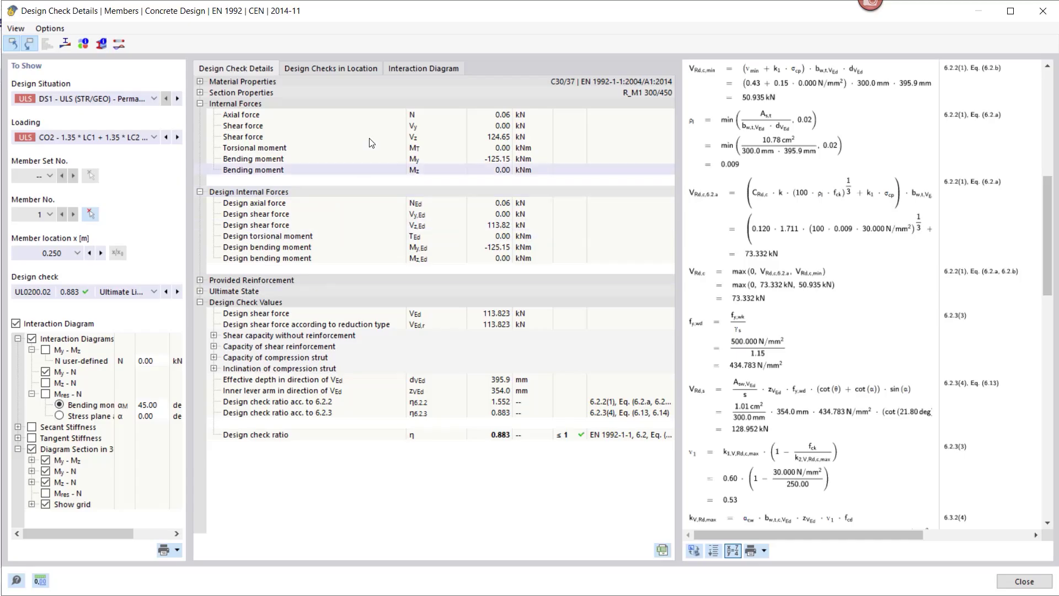
pyautogui.click(418, 69)
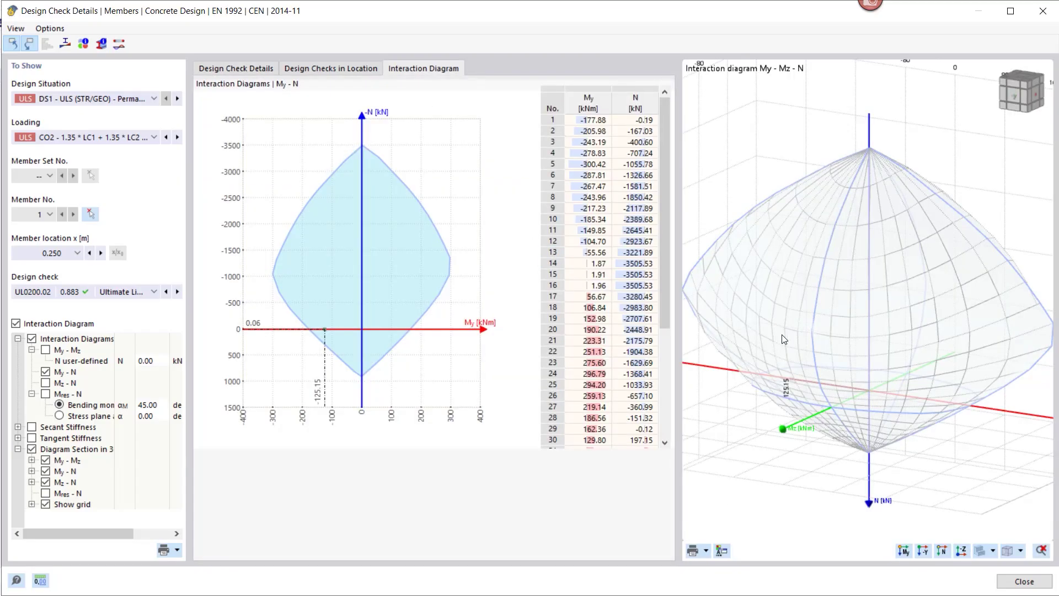
pyautogui.moveTo(777, 326)
pyautogui.keyDown('ctrl'); pyautogui.mouseDown(button='middle')
pyautogui.moveTo(796, 350)
pyautogui.moveTo(910, 305)
pyautogui.moveTo(759, 317)
pyautogui.mouseUp(button='middle'); pyautogui.keyUp('ctrl')
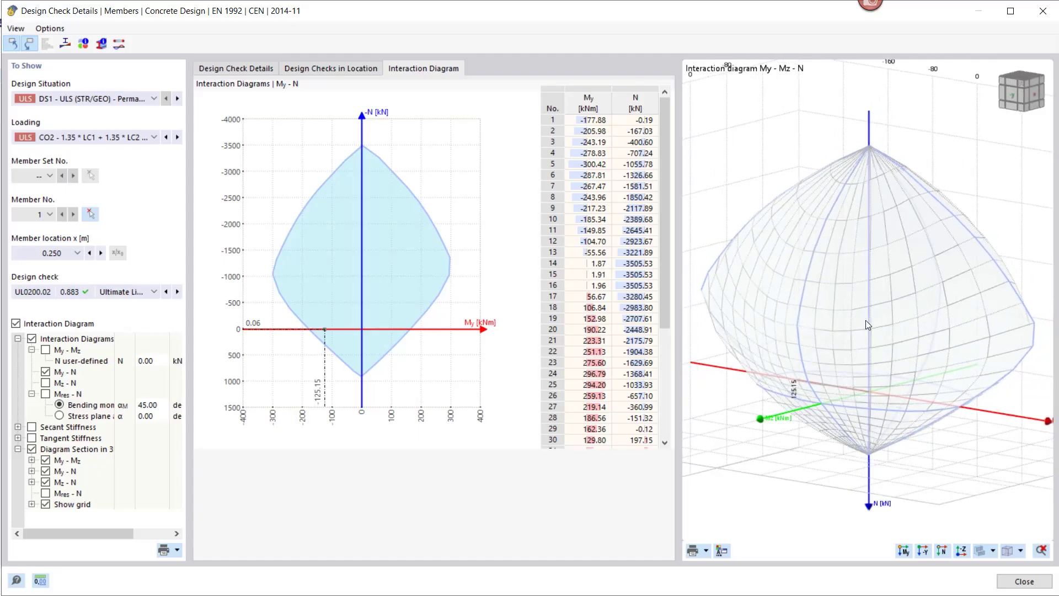
pyautogui.scroll(2, 796, 307)
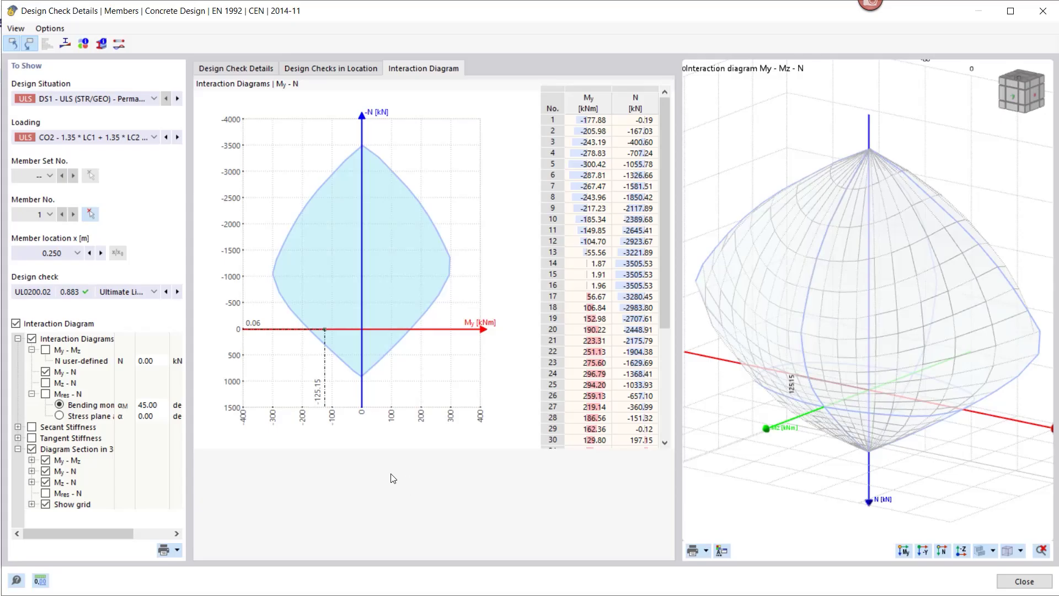
# Step: Disable the interaction diagram and close the design check details of the concrete beam
pyautogui.click(17, 324)
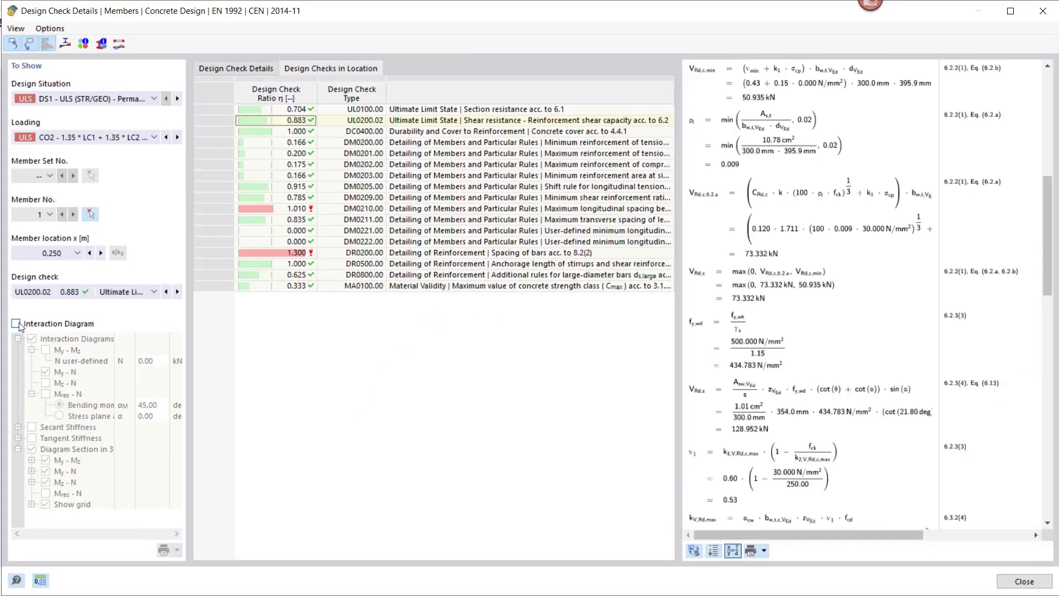
pyautogui.click(1042, 12)
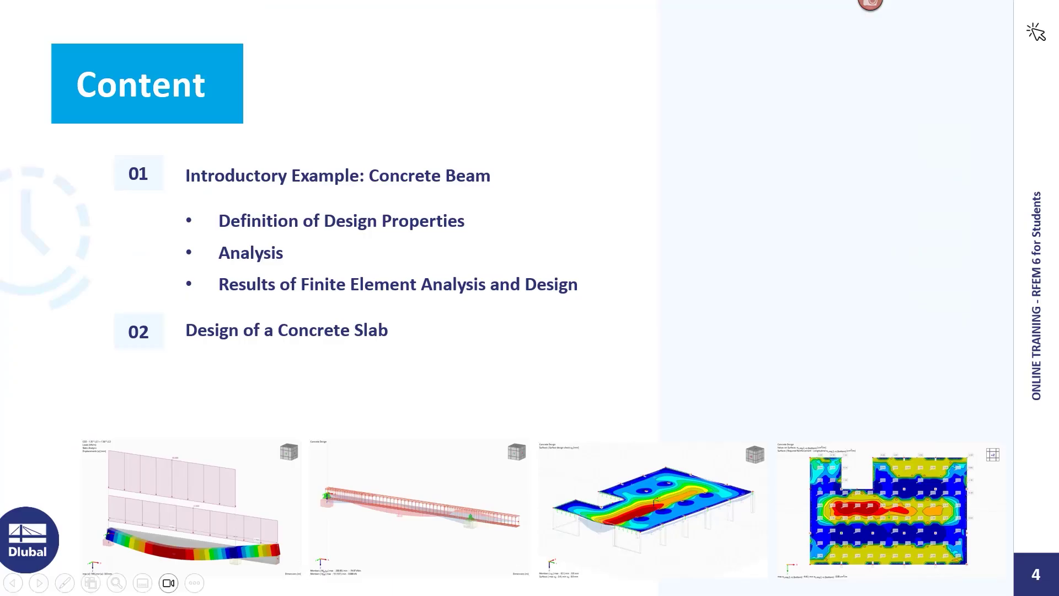
pyautogui.click(39, 582)
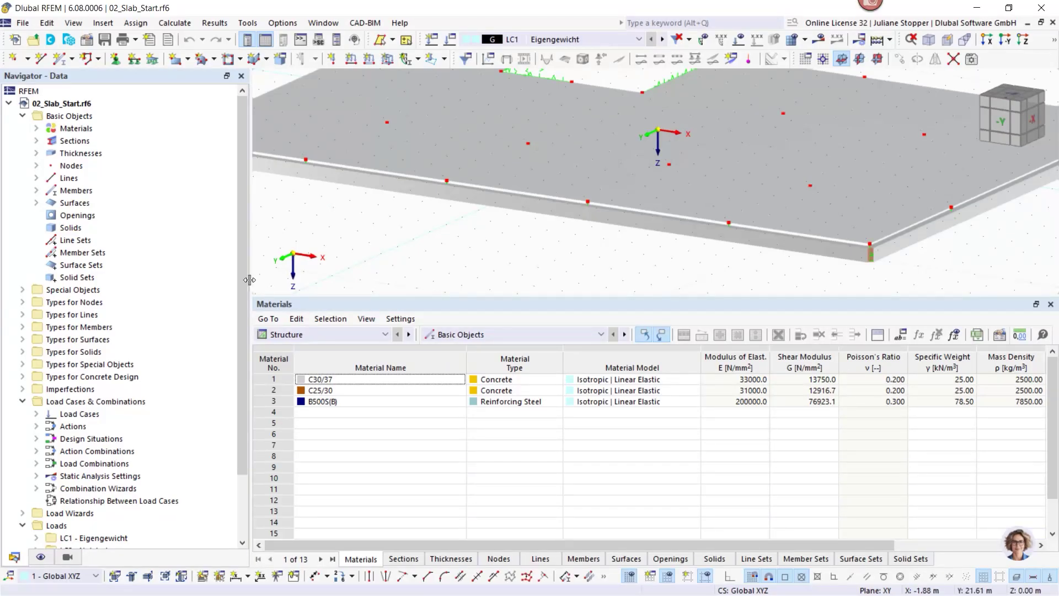
# Step: Narrow the data navigator, reduce the Materials table's height and orbit the 02_Slab_Start model to show its ribs and line supports
pyautogui.moveTo(250, 280); pyautogui.dragTo(219, 281)
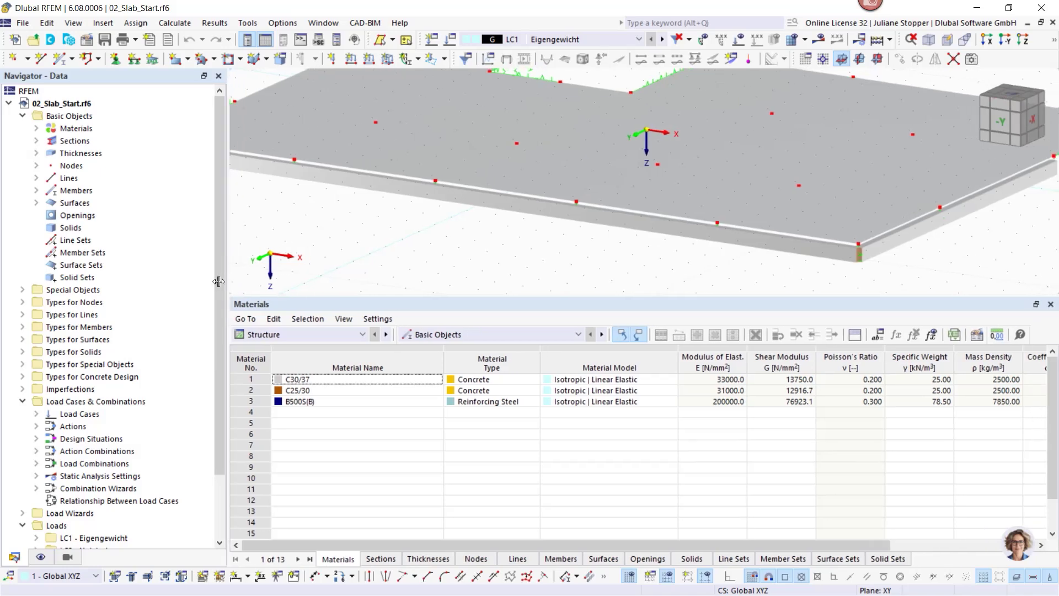
pyautogui.moveTo(304, 296); pyautogui.dragTo(276, 426)
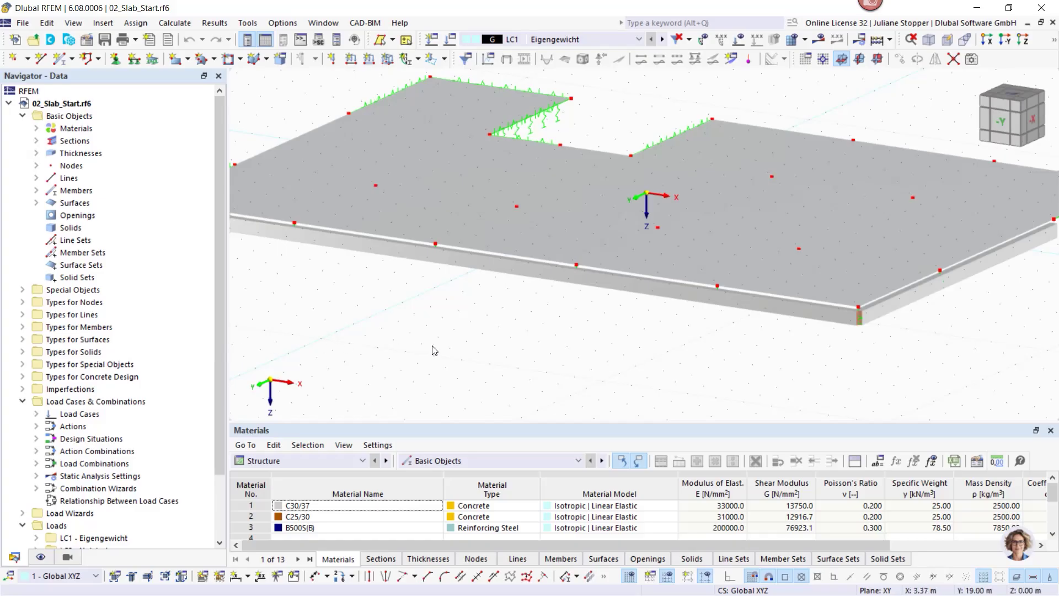
pyautogui.scroll(-1, 433, 347)
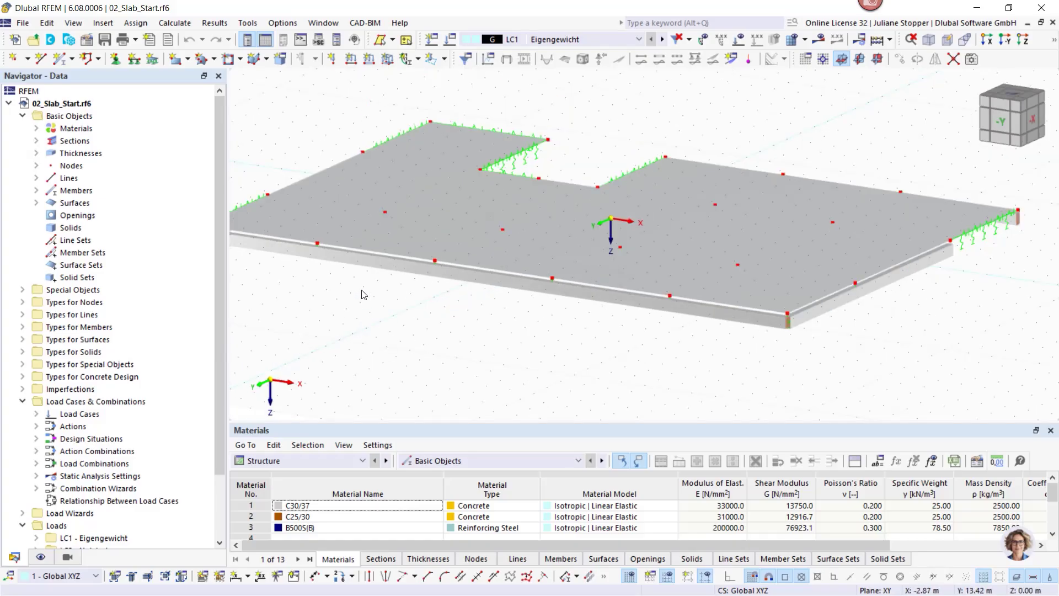
pyautogui.moveTo(350, 300); pyautogui.dragTo(358, 300, button='middle')
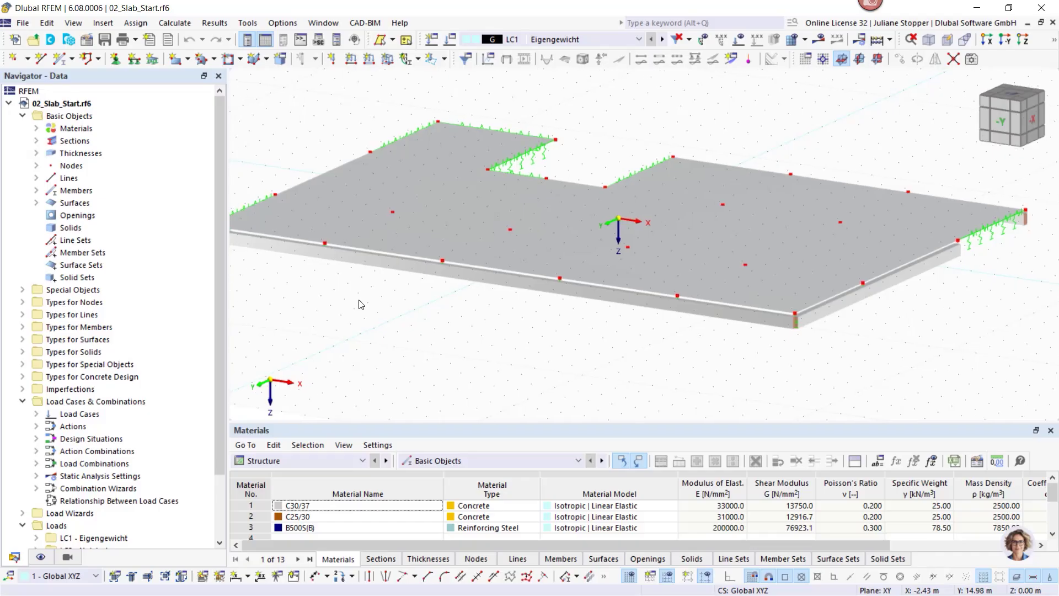
pyautogui.keyDown('ctrl'); pyautogui.moveTo(317, 234); pyautogui.dragTo(526, 240, button='middle'); pyautogui.keyUp('ctrl')
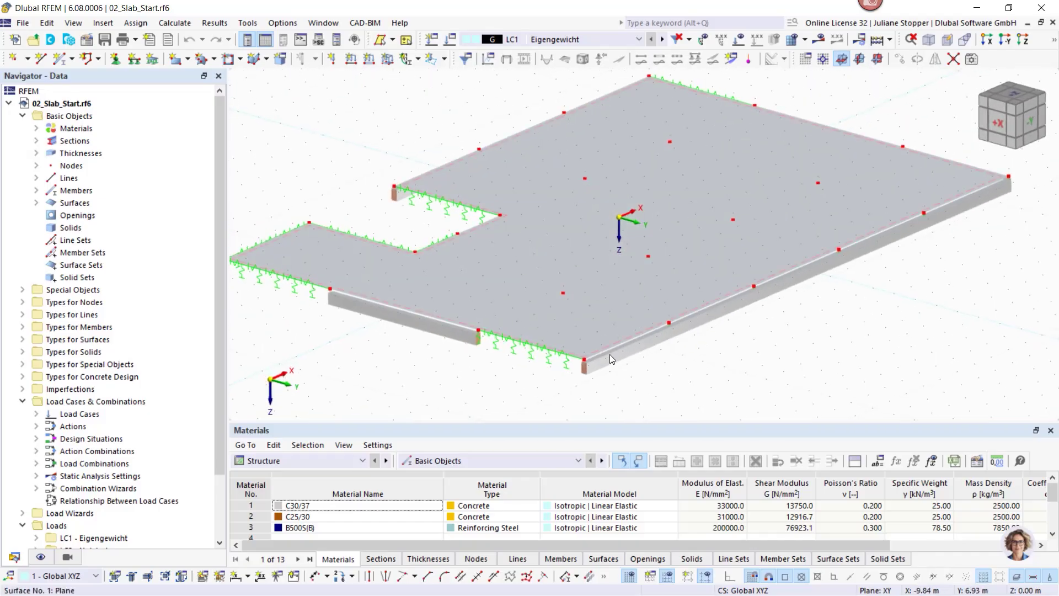
# Step: List the slab model's materials and sections, and pick two of the edge ribs to identify them in the model
pyautogui.click(36, 127)
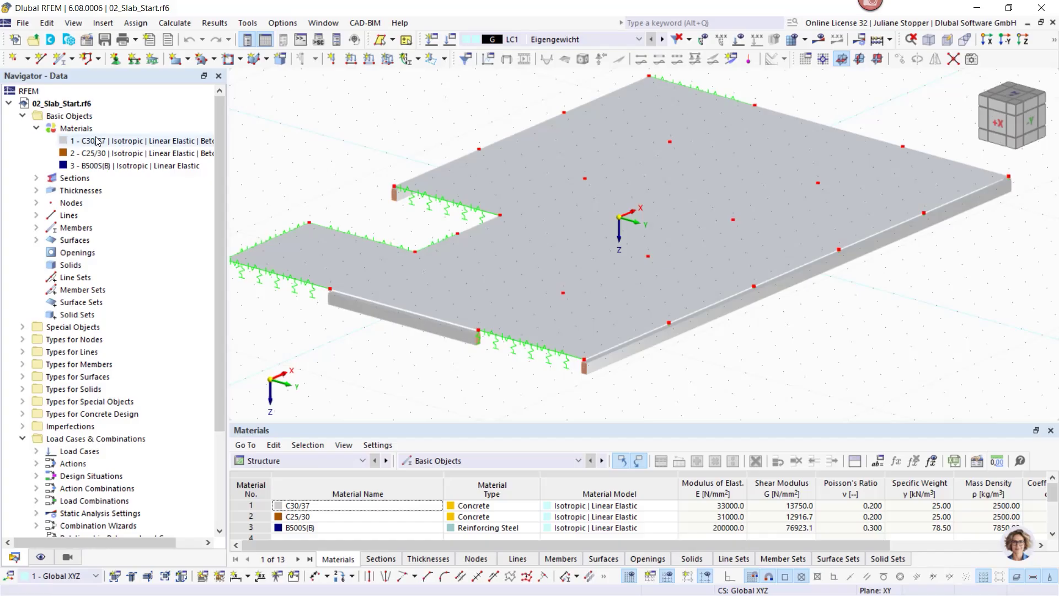
pyautogui.click(37, 178)
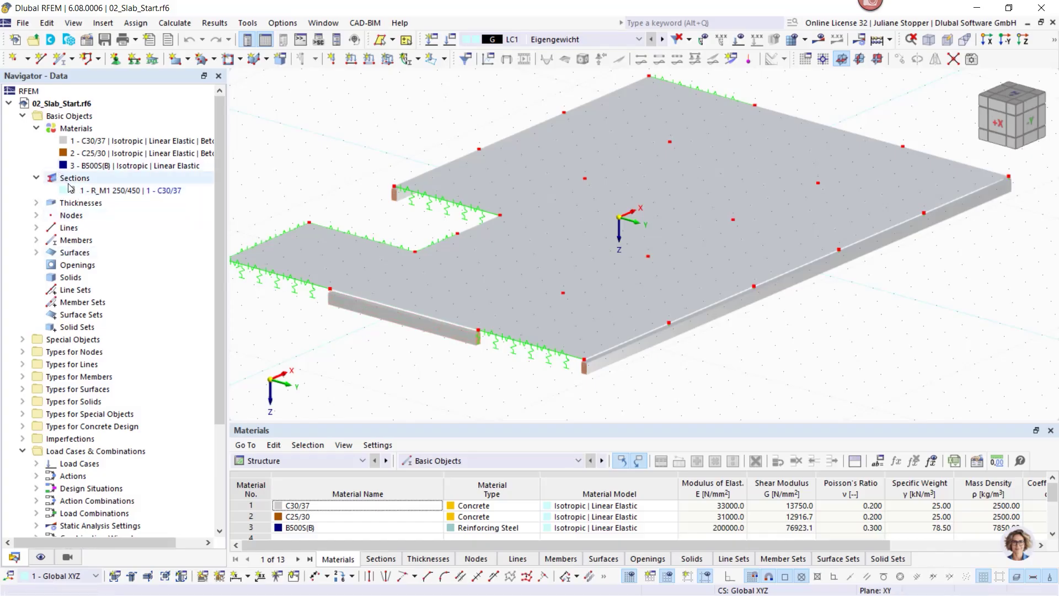
pyautogui.click(379, 311)
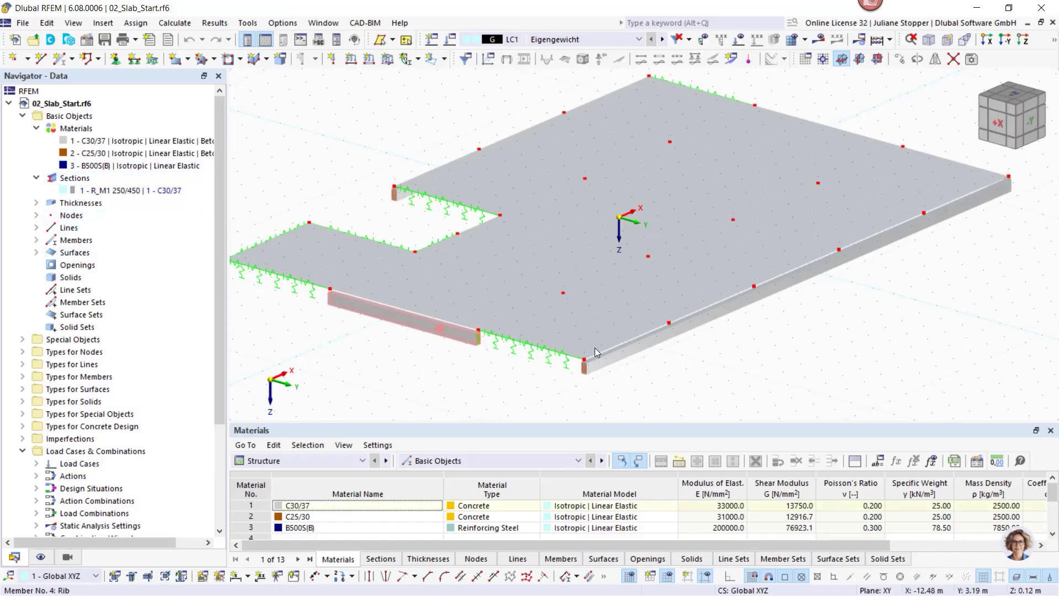
pyautogui.click(613, 357)
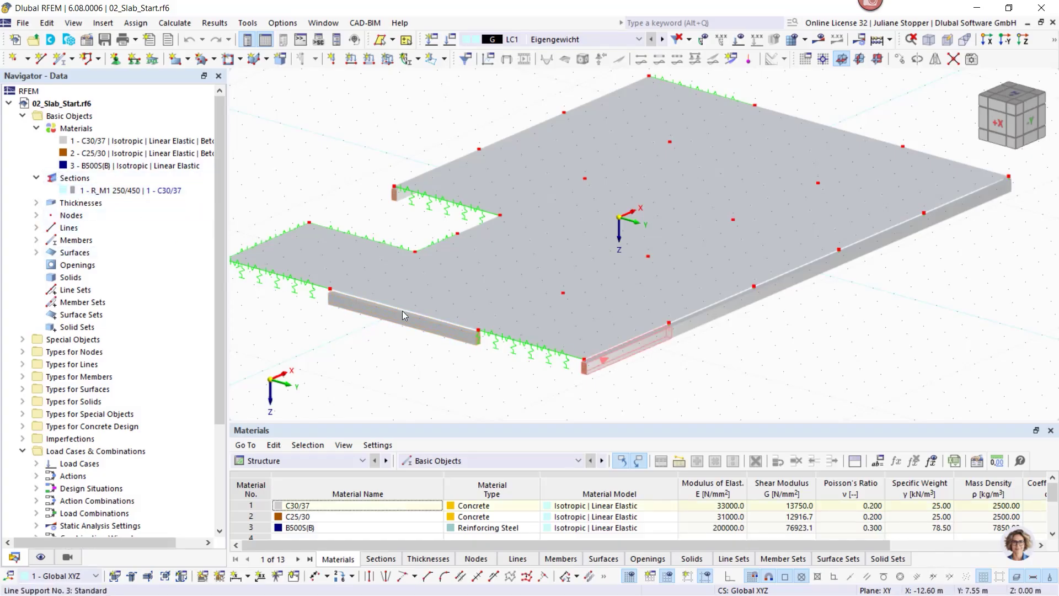
# Step: Review the main data and parametric dimensions of section R_M1 250/450 and close it
pyautogui.doubleClick(93, 190)
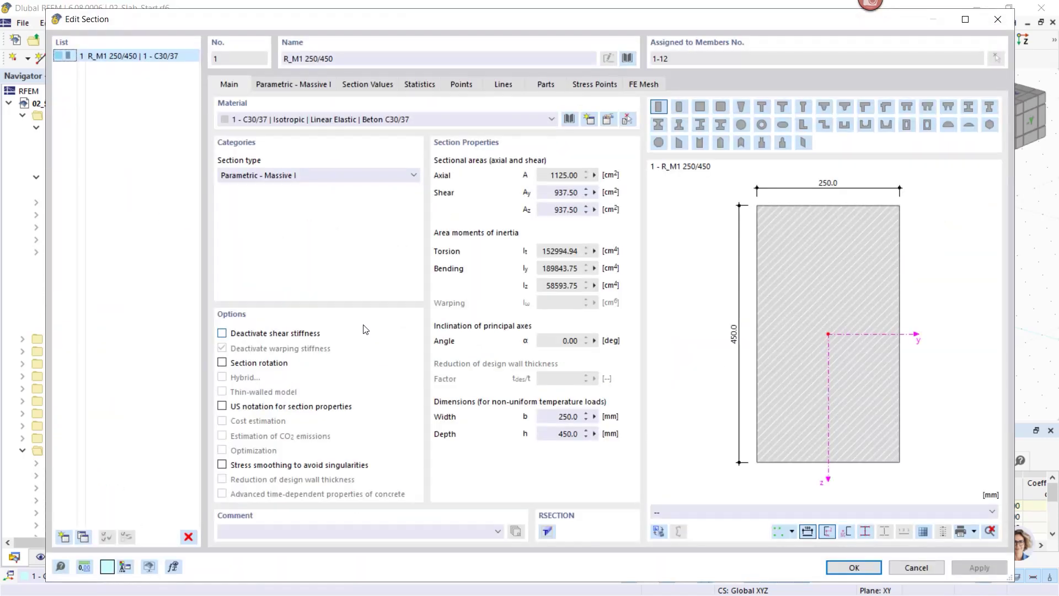
pyautogui.click(284, 84)
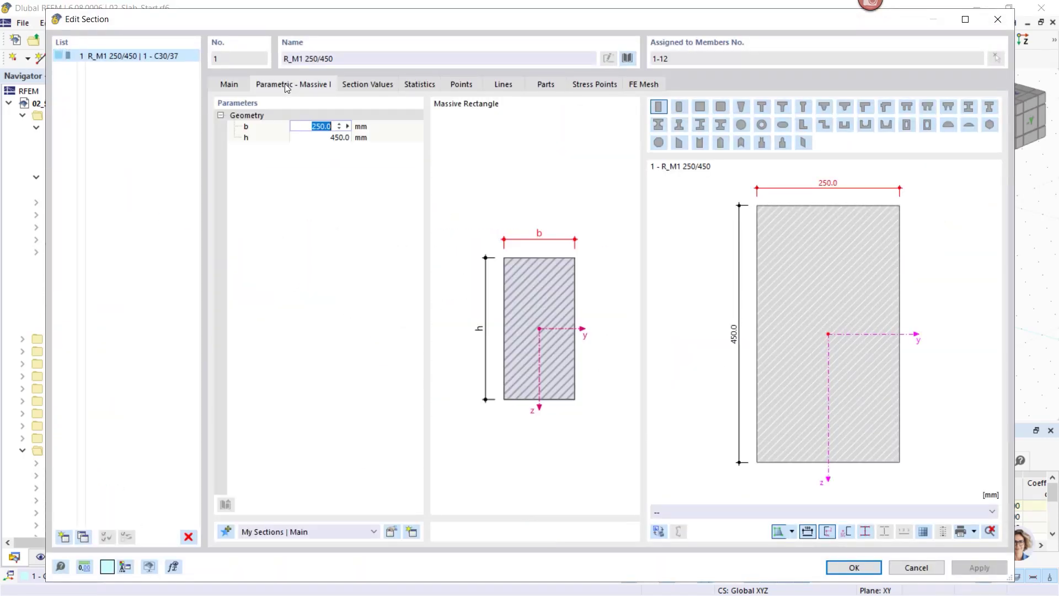
pyautogui.click(232, 87)
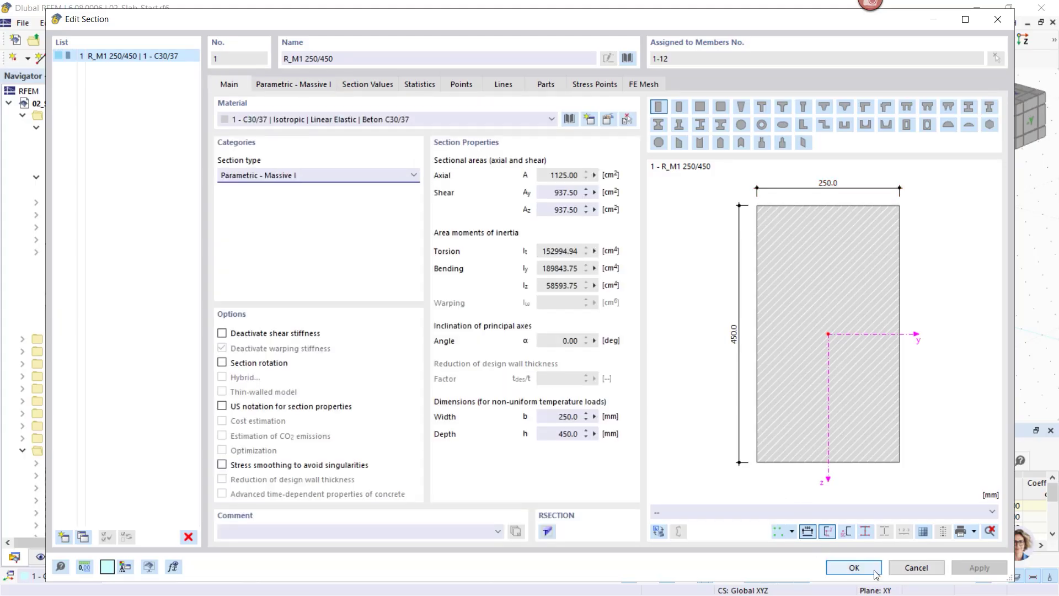
pyautogui.click(852, 567)
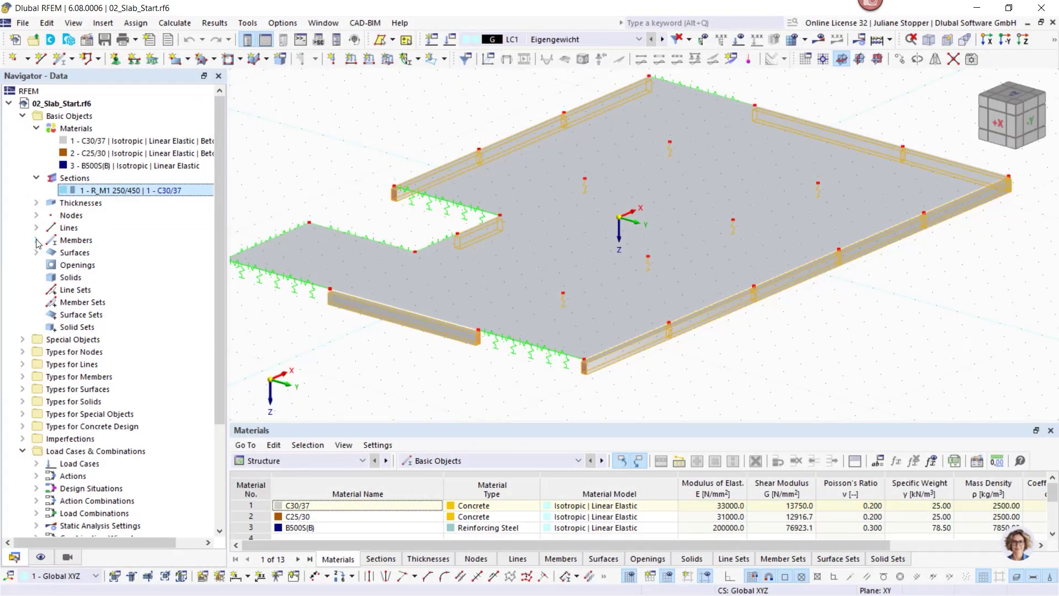
# Step: Open member 1 from the member list and look through the available member types, keeping Rib
pyautogui.click(36, 240)
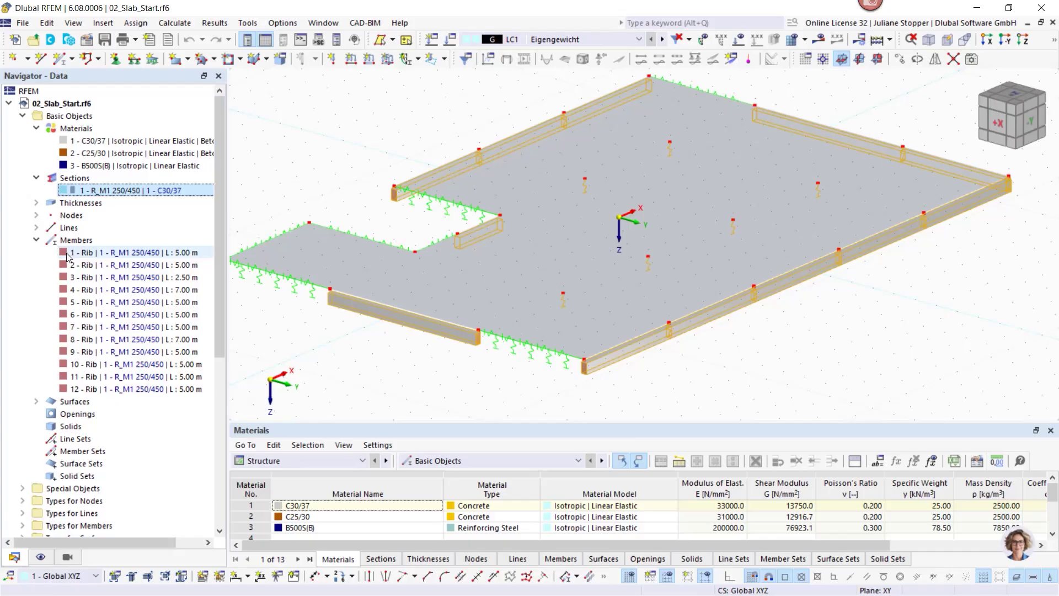
pyautogui.doubleClick(63, 253)
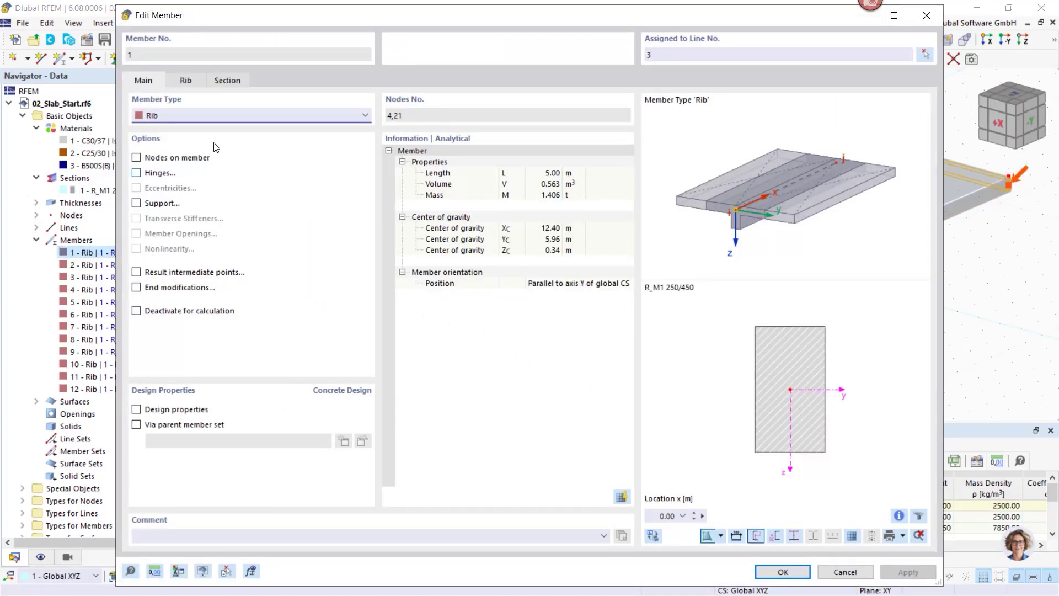
pyautogui.click(166, 115)
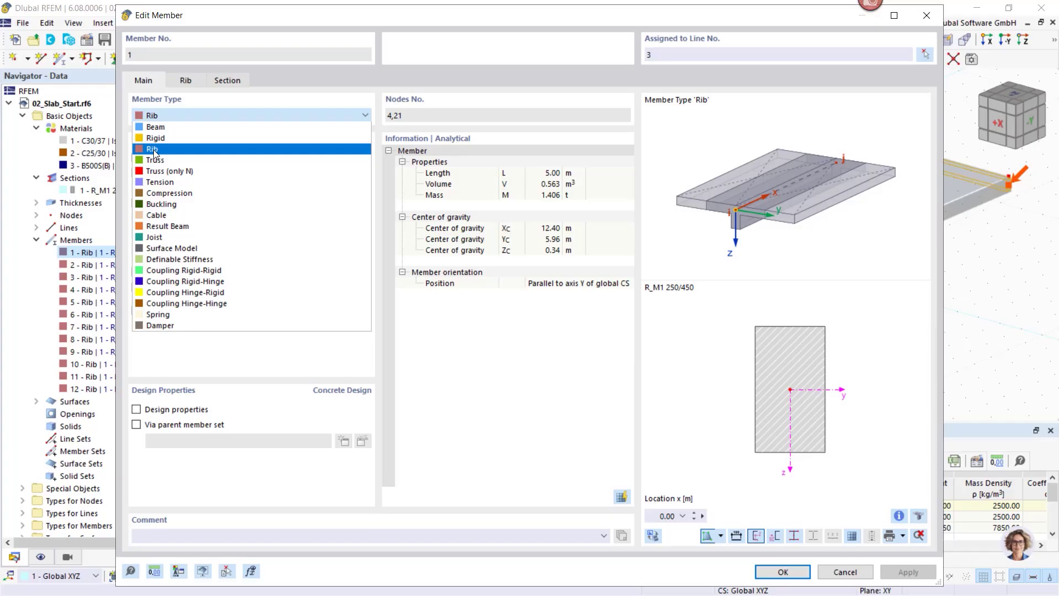
pyautogui.click(469, 338)
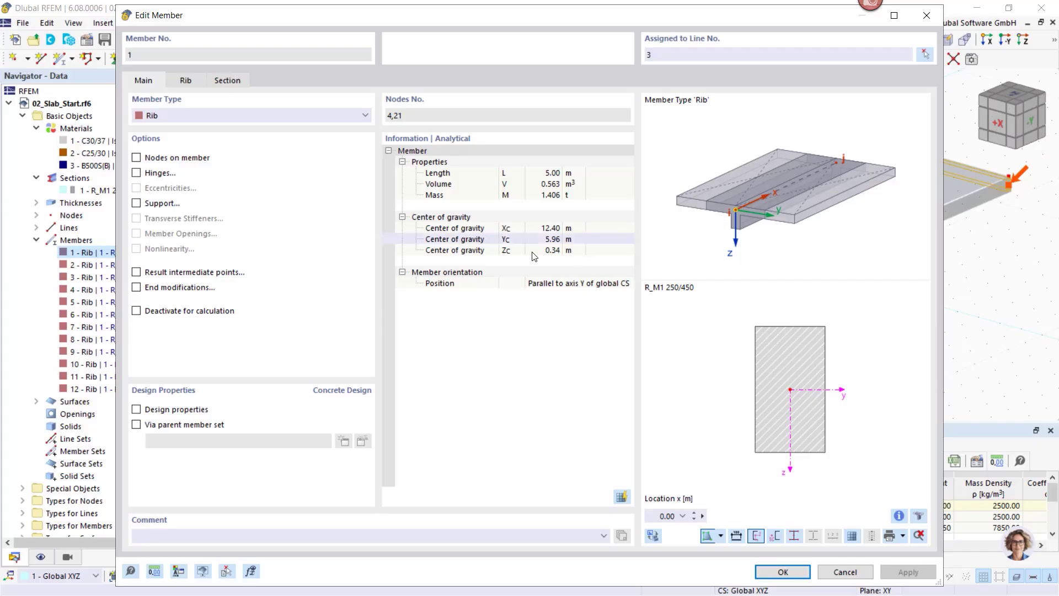
# Step: Examine member 1's rib alignment choices, keeping the +z-side of the surface, and orbit the rib preview into a 3D view
pyautogui.click(186, 78)
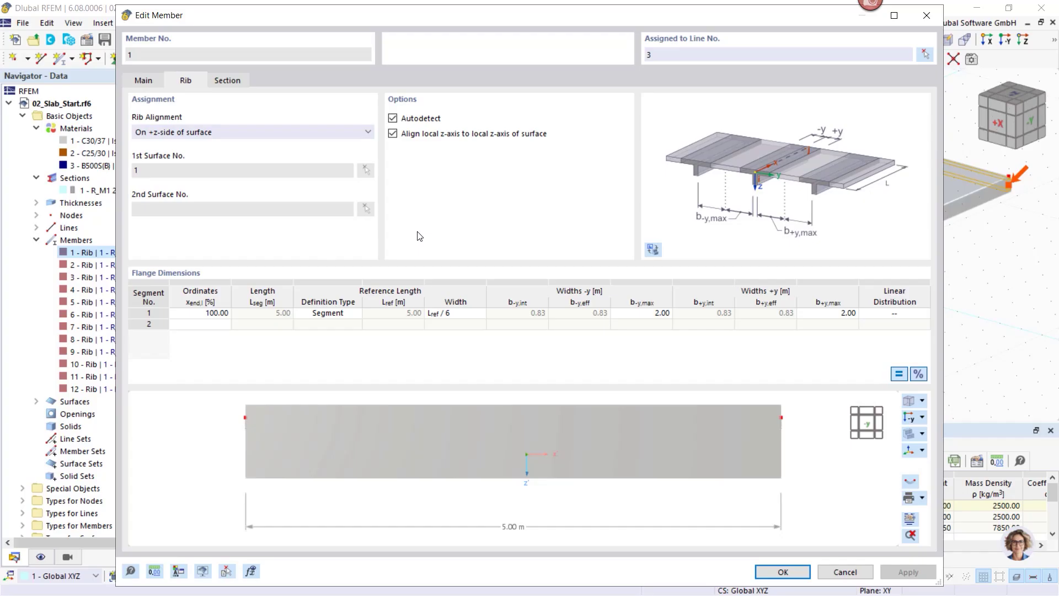
pyautogui.click(317, 138)
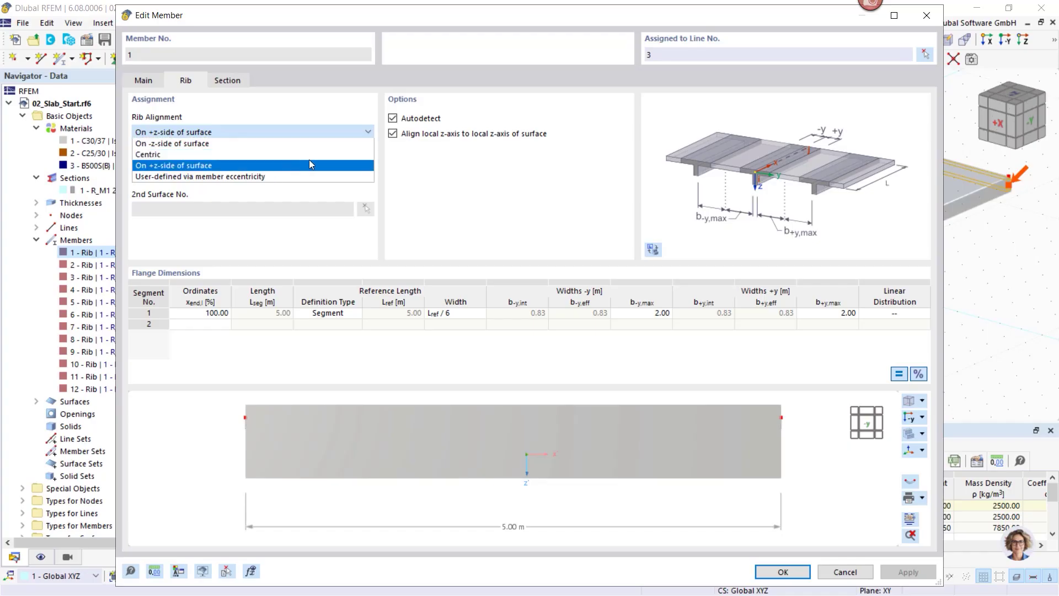
pyautogui.click(438, 177)
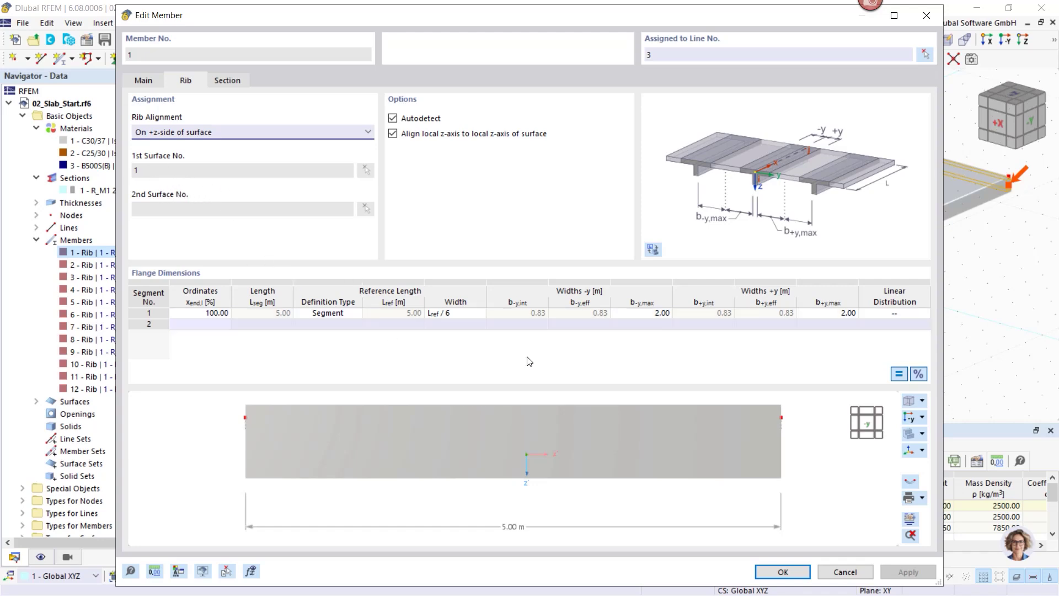
pyautogui.moveTo(748, 442); pyautogui.dragTo(650, 452, button='middle')
pyautogui.click(393, 133)
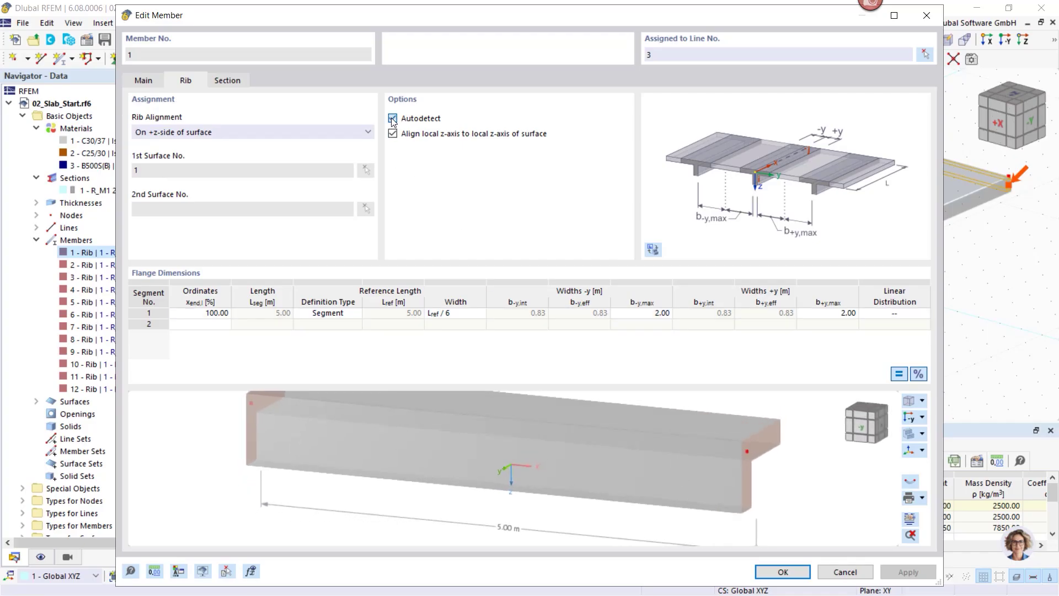
# Step: Toggle the rib's surface autodetection off and on, examine its flange dimensions in the preview and close member 1
pyautogui.click(393, 119)
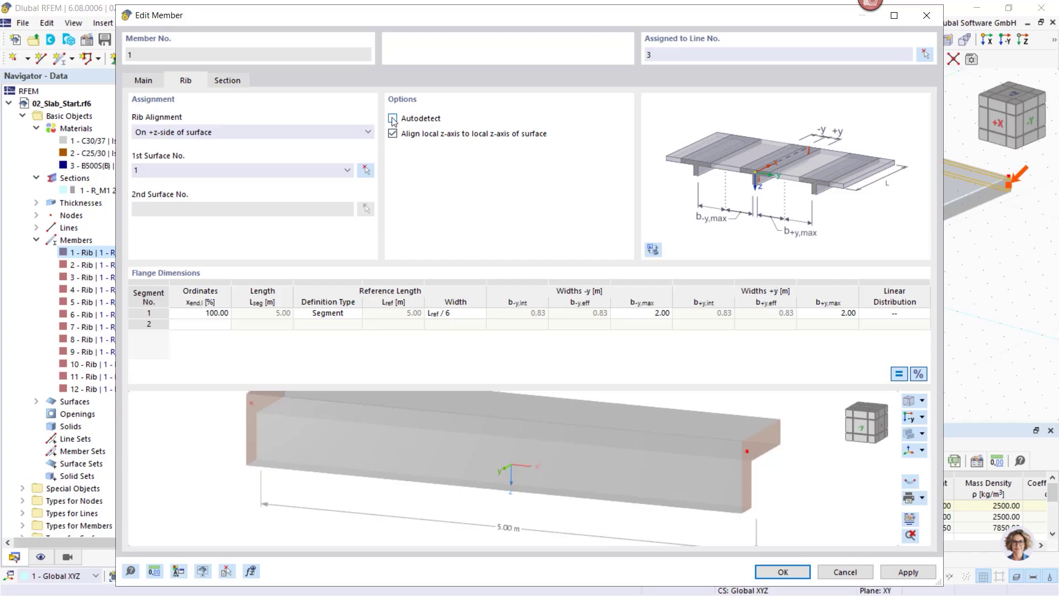
pyautogui.press('space')
pyautogui.click(338, 323)
pyautogui.keyDown('ctrl'); pyautogui.moveTo(764, 459); pyautogui.dragTo(736, 453, button='middle'); pyautogui.keyUp('ctrl')
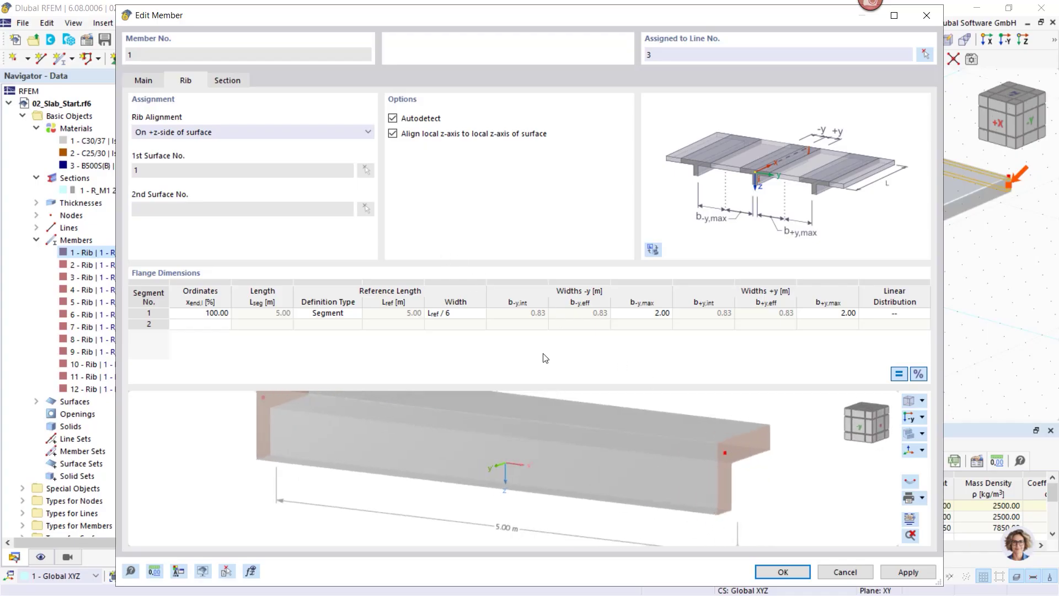
pyautogui.click(148, 83)
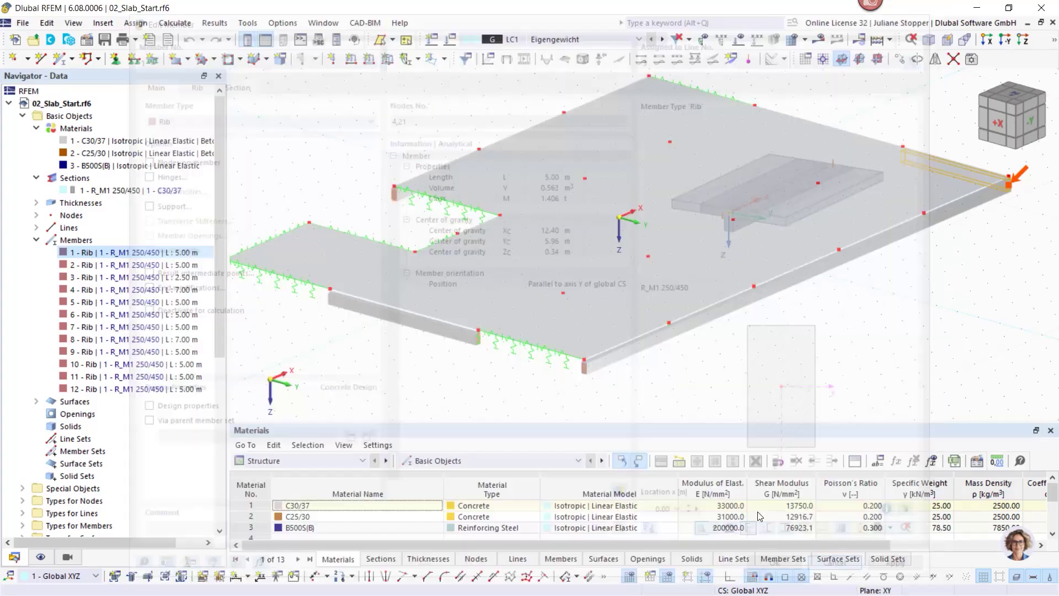
pyautogui.click(783, 571)
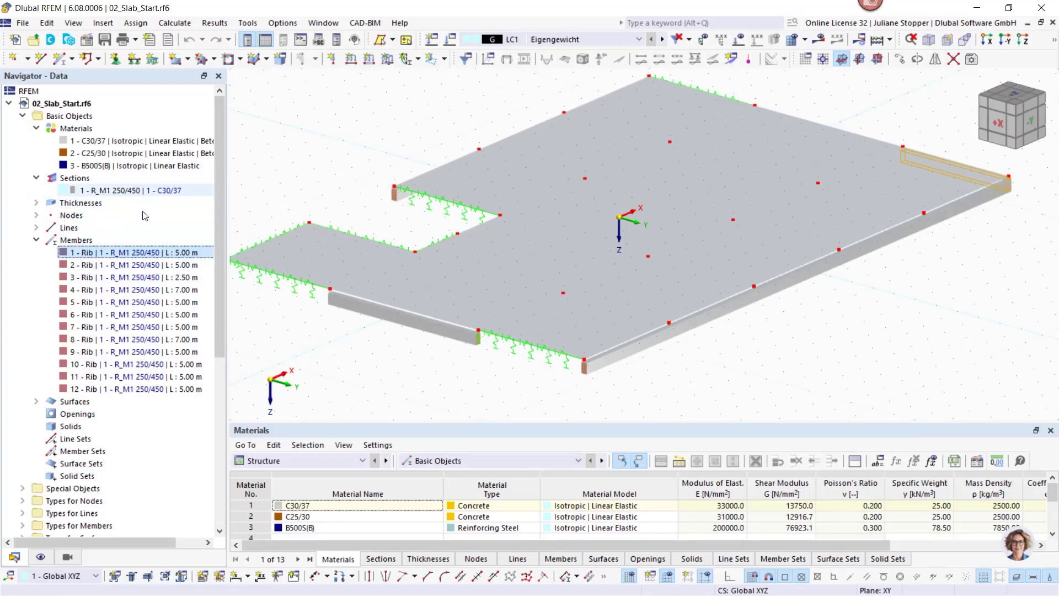
# Step: Review the slab's uniform 240 mm thickness definition and its assigned surface, and close it without changes
pyautogui.click(35, 203)
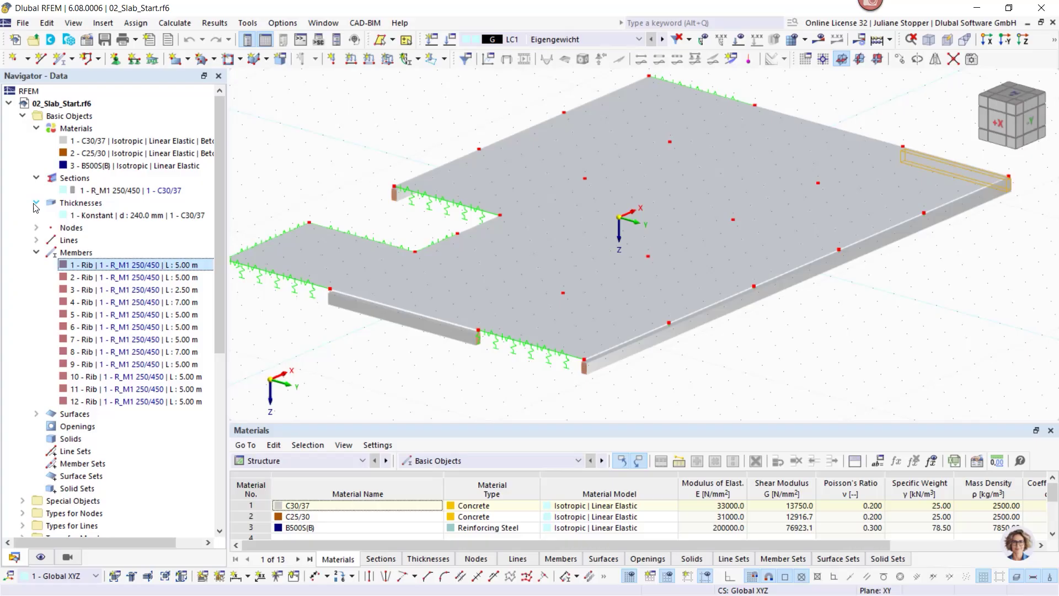
pyautogui.click(64, 217)
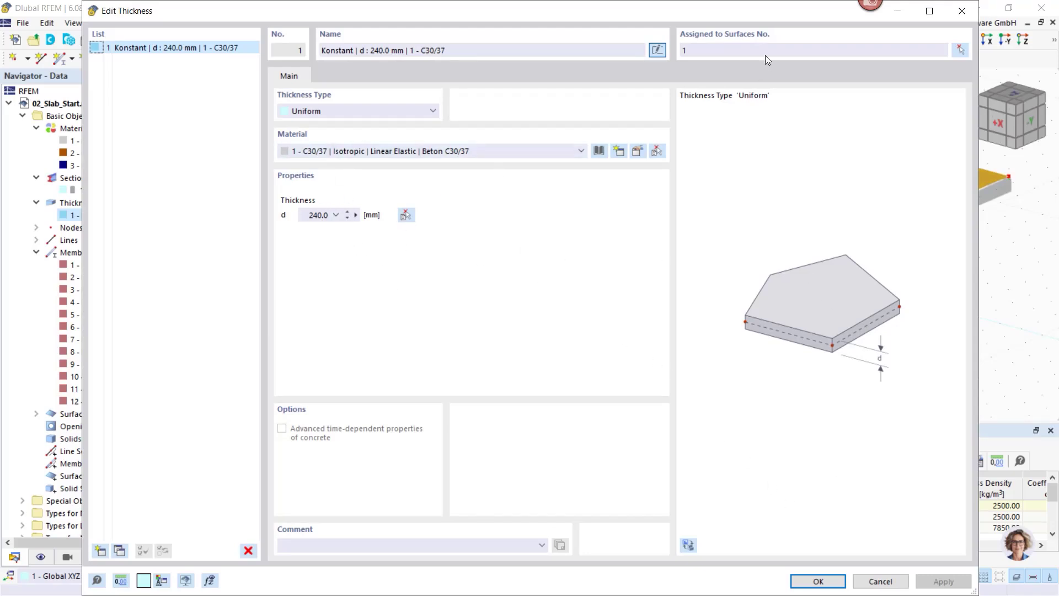
pyautogui.click(880, 580)
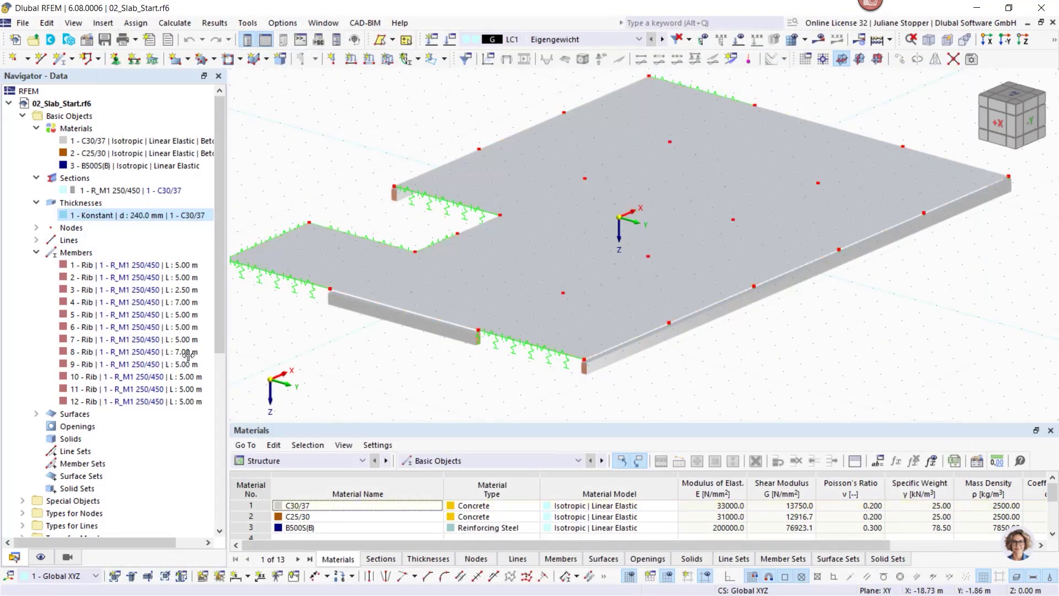
# Step: Open slab surface 1 for editing and toggle its design properties off and on again
pyautogui.click(37, 413)
pyautogui.click(137, 426)
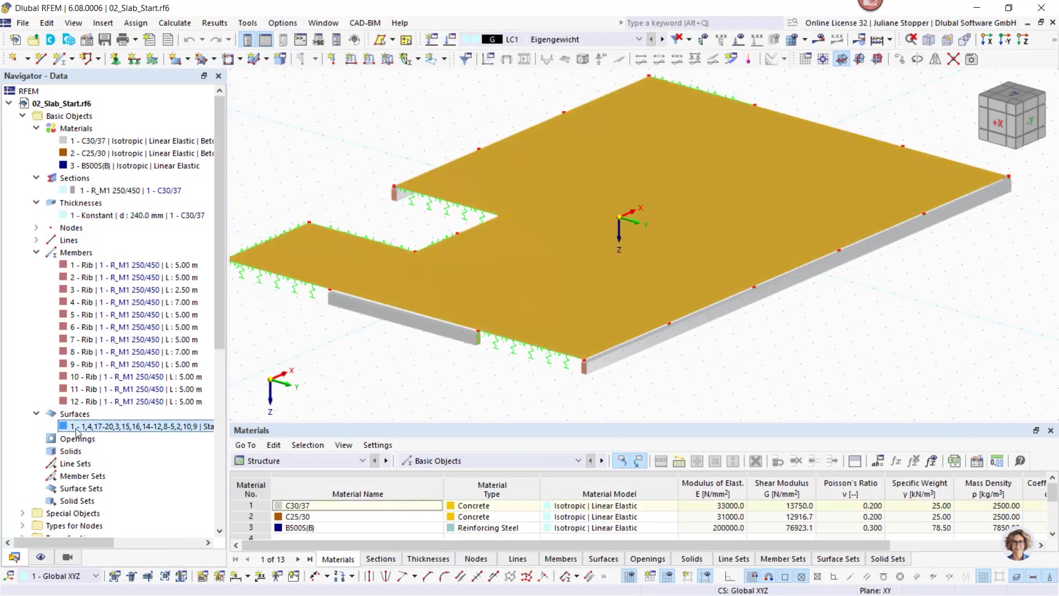
pyautogui.doubleClick(302, 263)
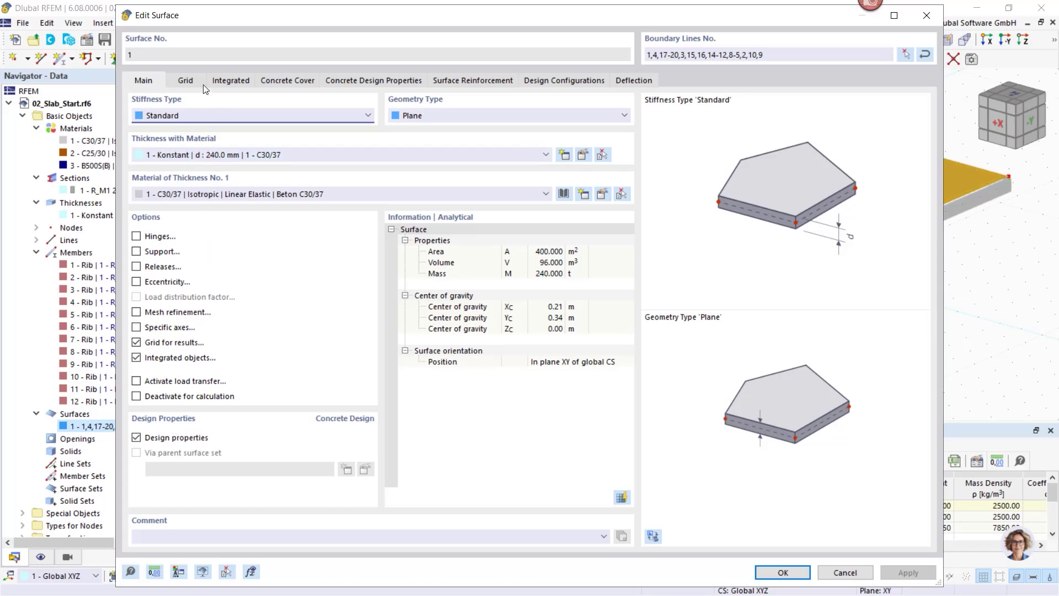
pyautogui.click(137, 437)
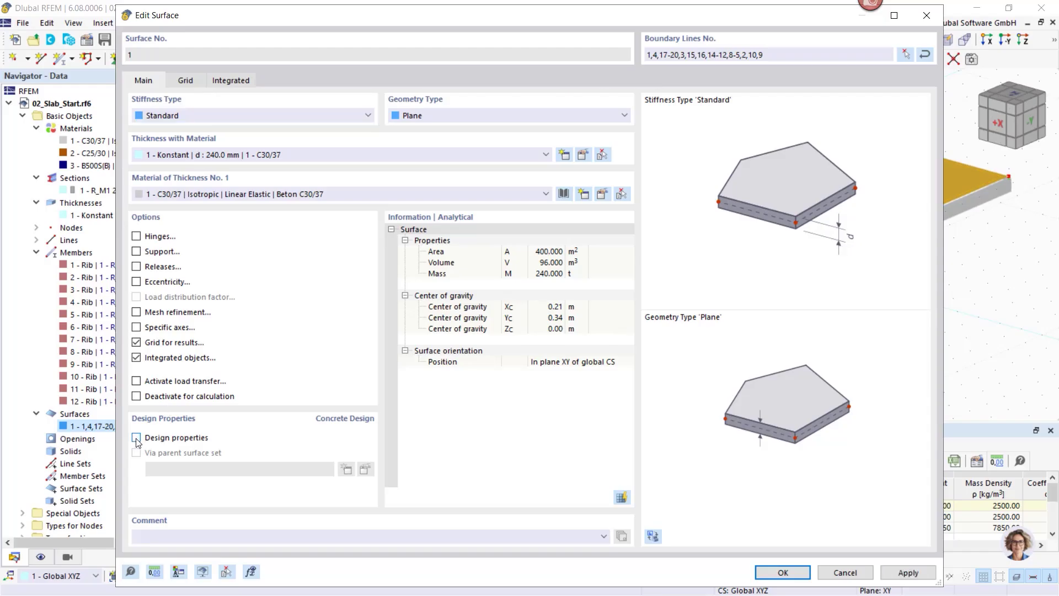
pyautogui.click(136, 438)
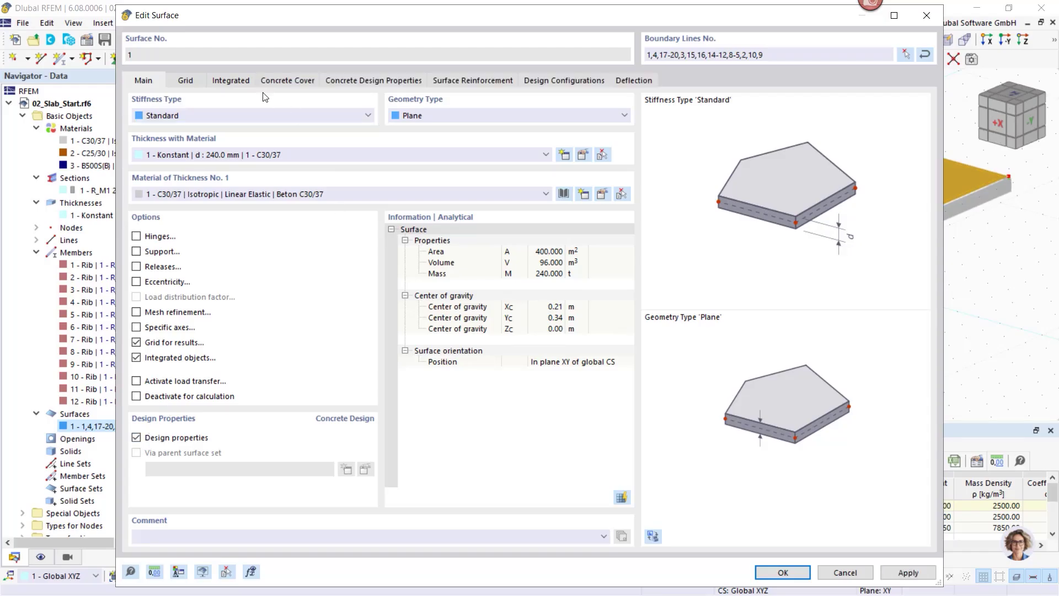
# Step: Review surface 1's concrete cover and its XC1 durability definition, toggling the user-defined cover option on and off again
pyautogui.click(288, 81)
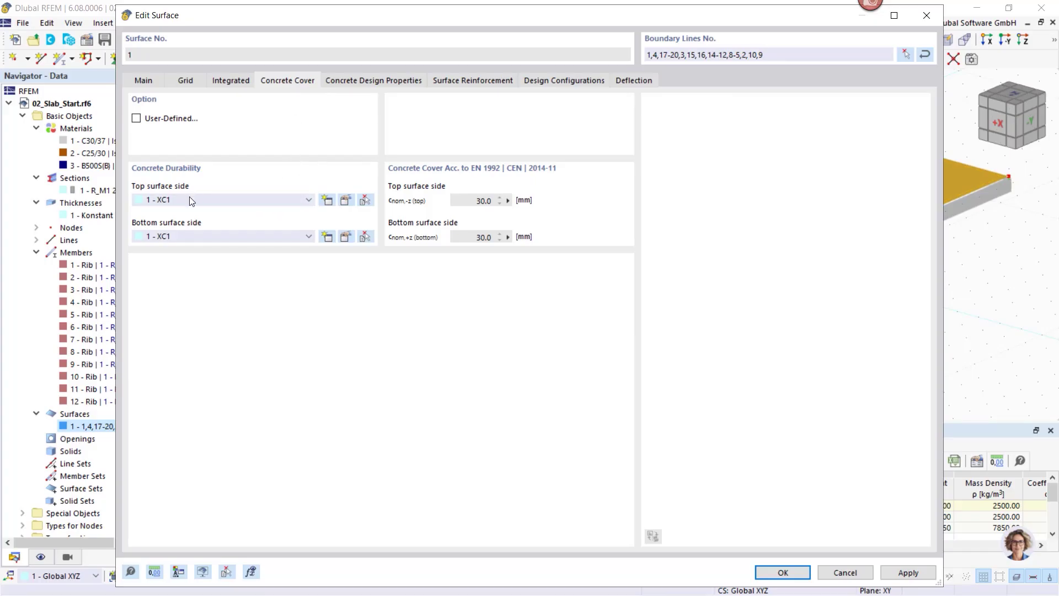
pyautogui.click(345, 199)
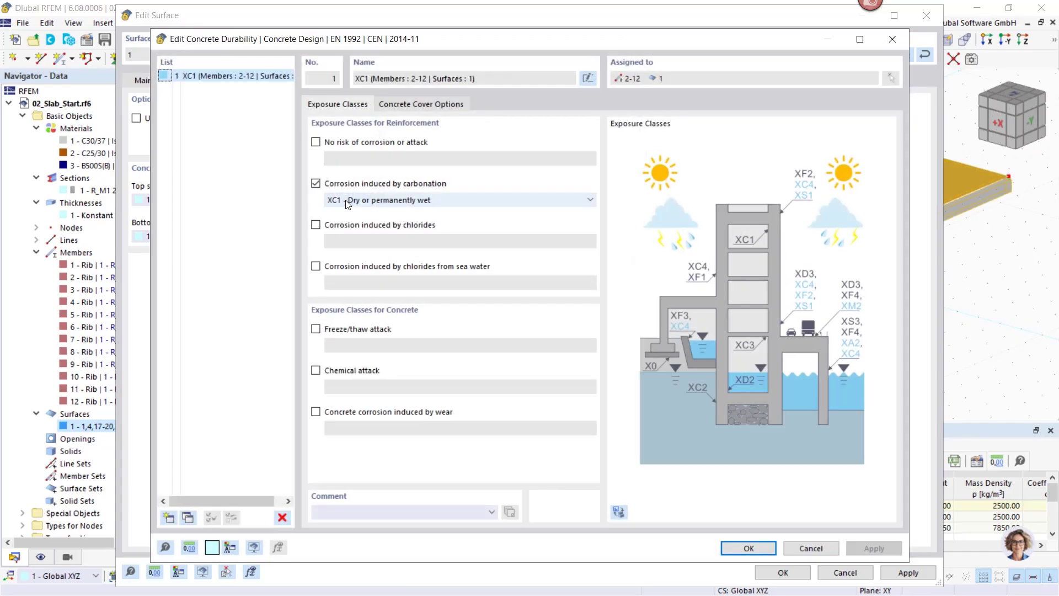
pyautogui.click(801, 548)
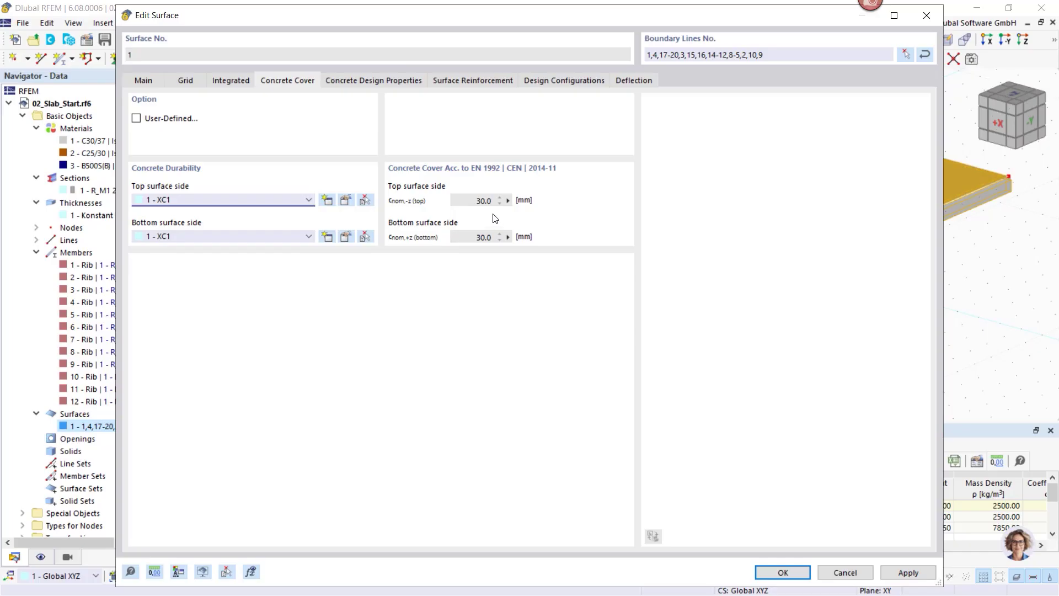
pyautogui.click(136, 118)
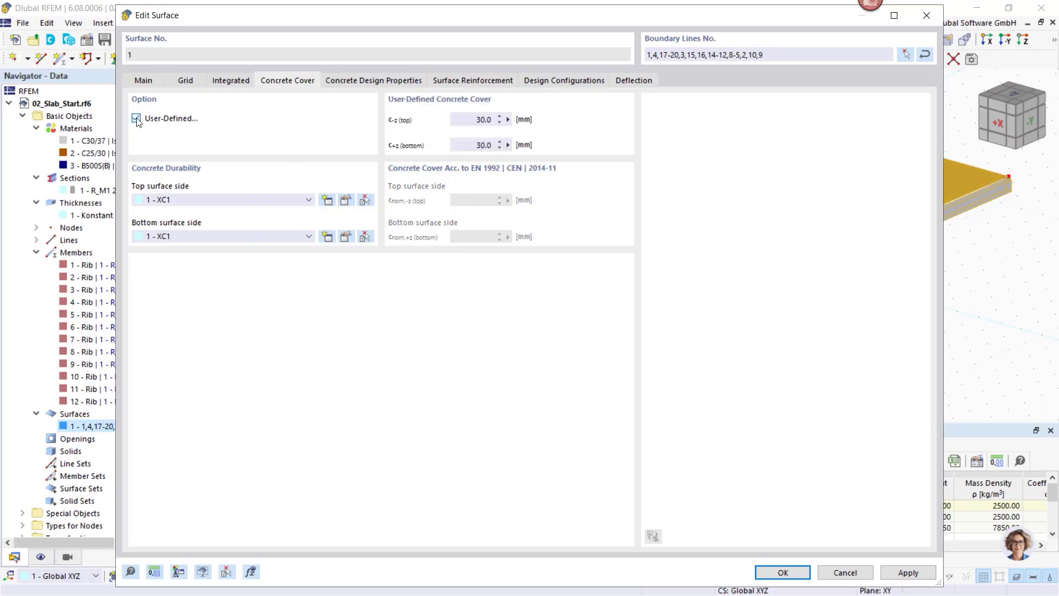
pyautogui.click(136, 119)
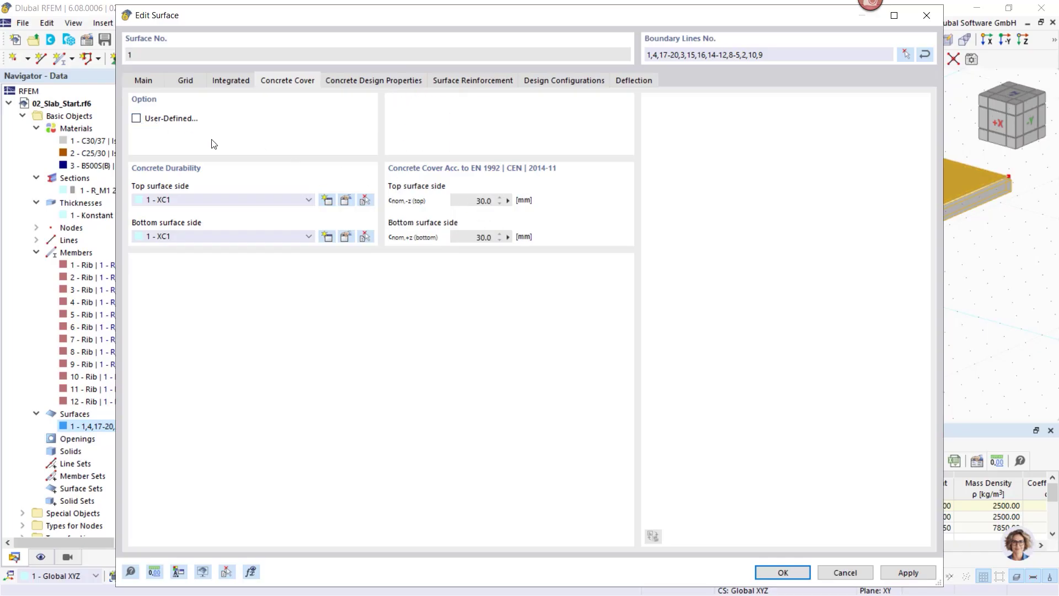
# Step: Check surface 1's reinforcement directions and add B500S(B) on-surface rebar, 10 mm at 0.150 m, on both sides with matching transverse reinforcement
pyautogui.click(363, 81)
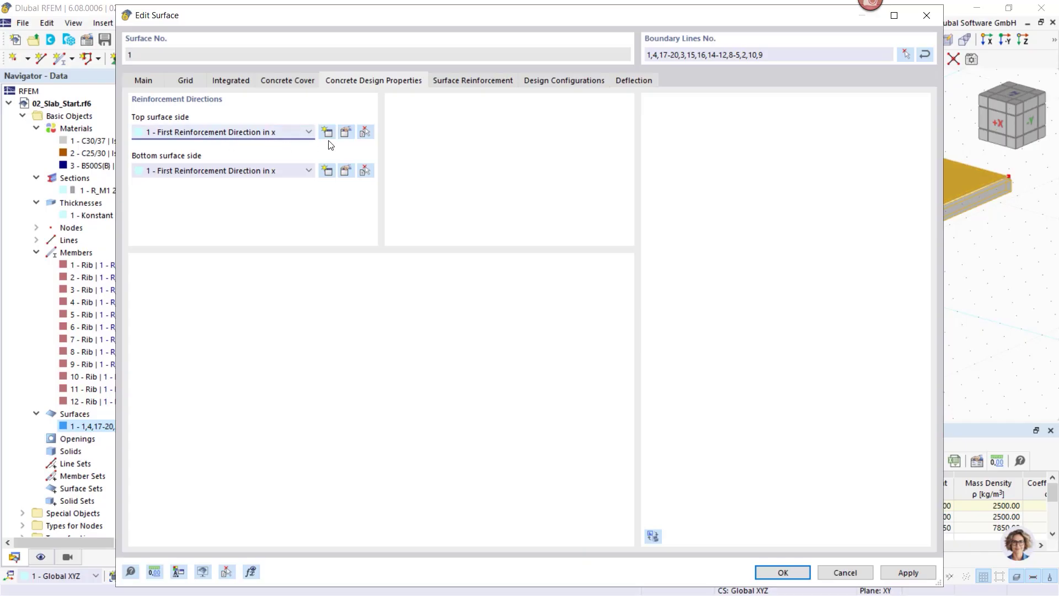
pyautogui.click(468, 87)
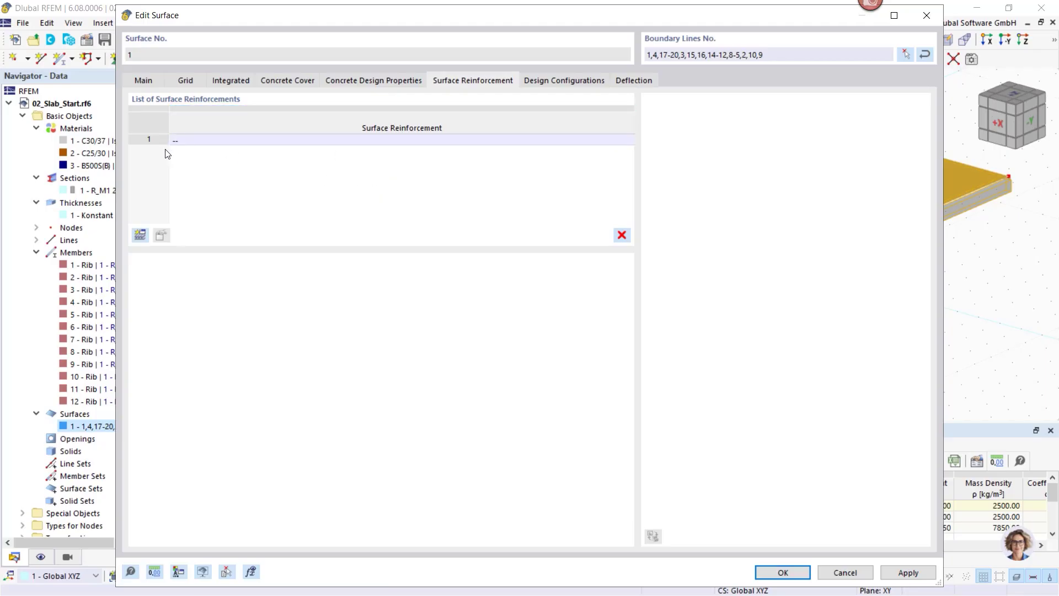
pyautogui.click(139, 237)
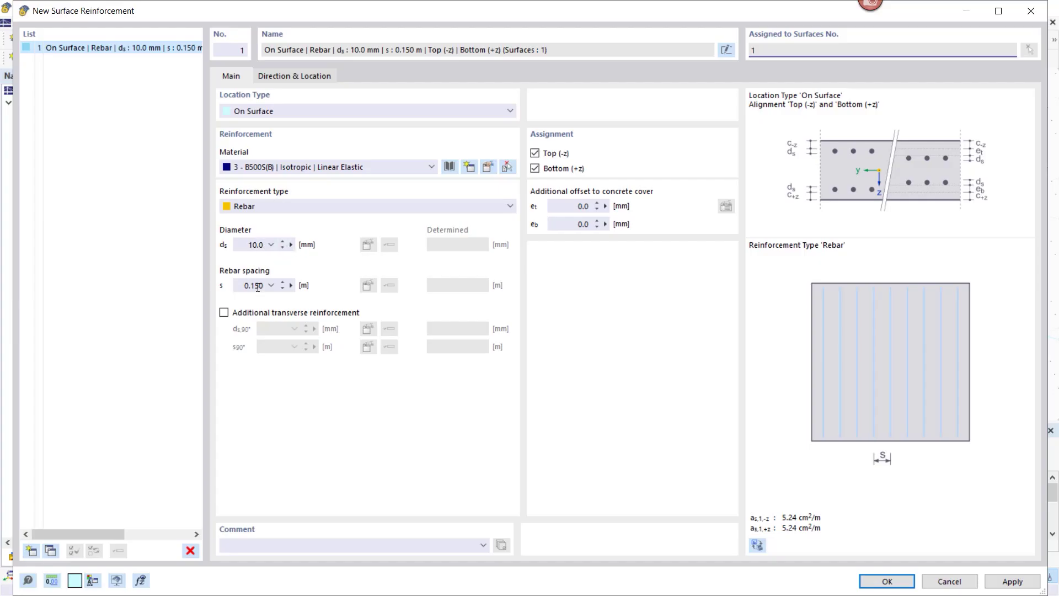
pyautogui.click(223, 312)
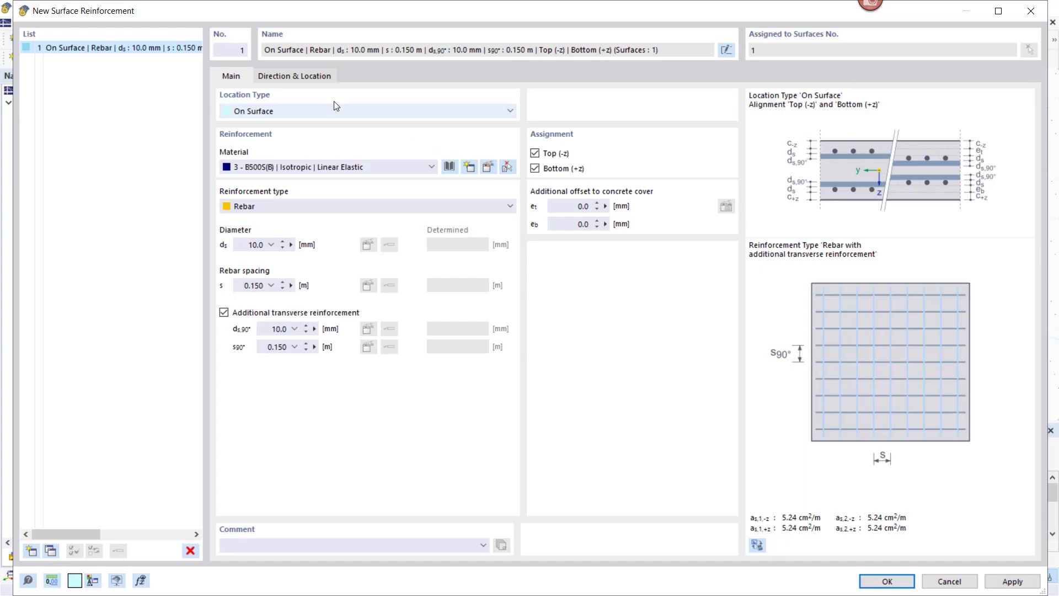
pyautogui.click(886, 582)
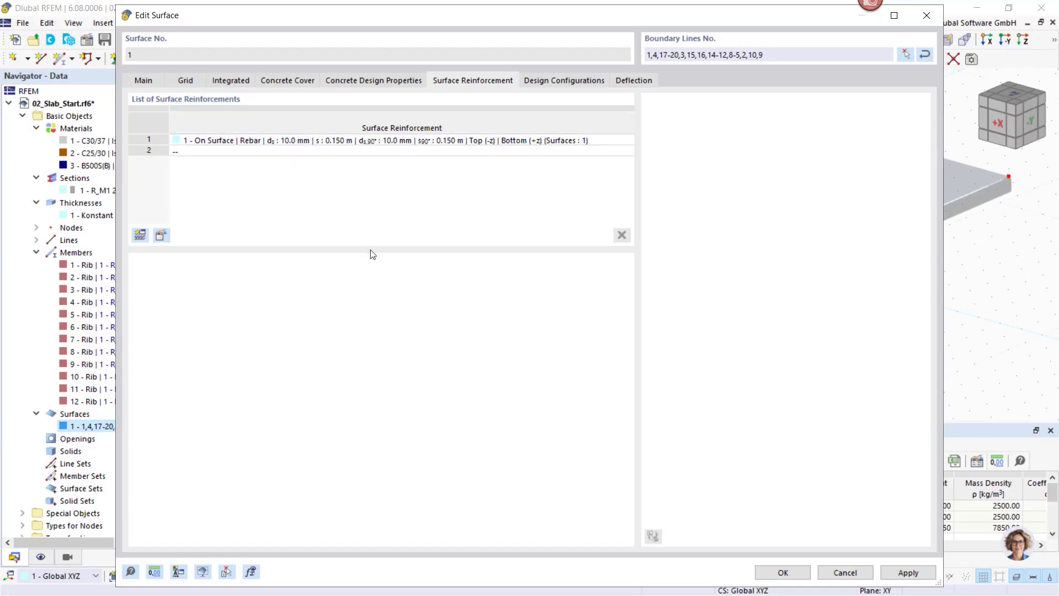
# Step: Review surface 1's Default ultimate configuration and deflection settings, and accept the surface edits
pyautogui.click(539, 81)
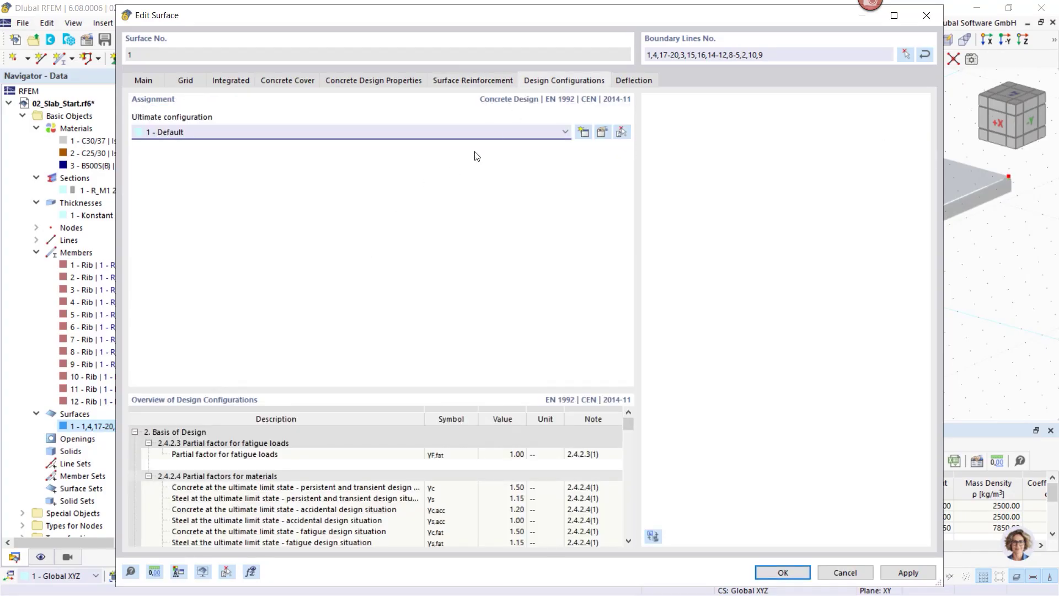
pyautogui.click(601, 132)
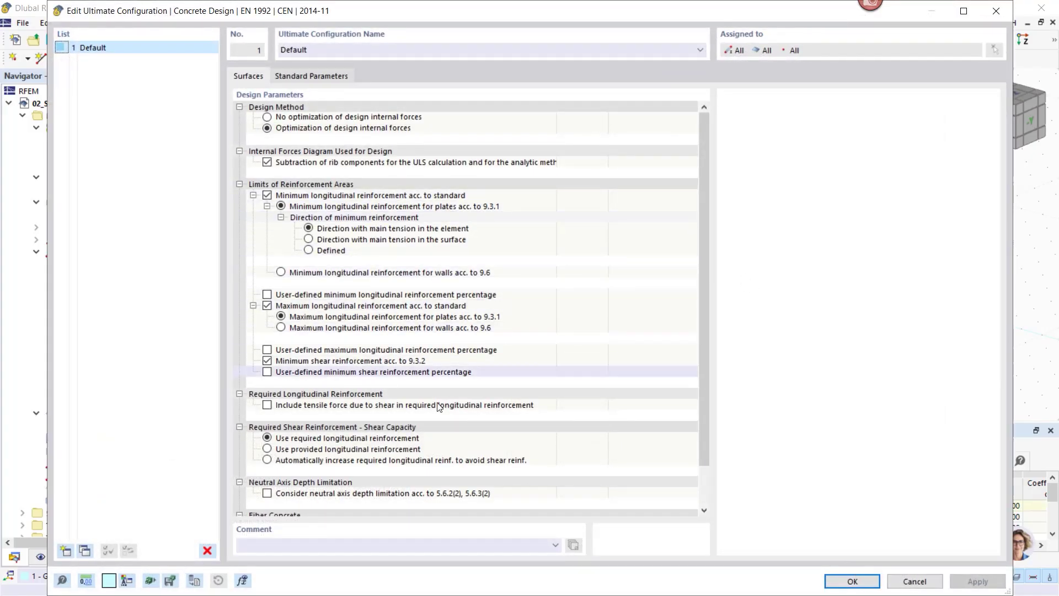
pyautogui.click(859, 583)
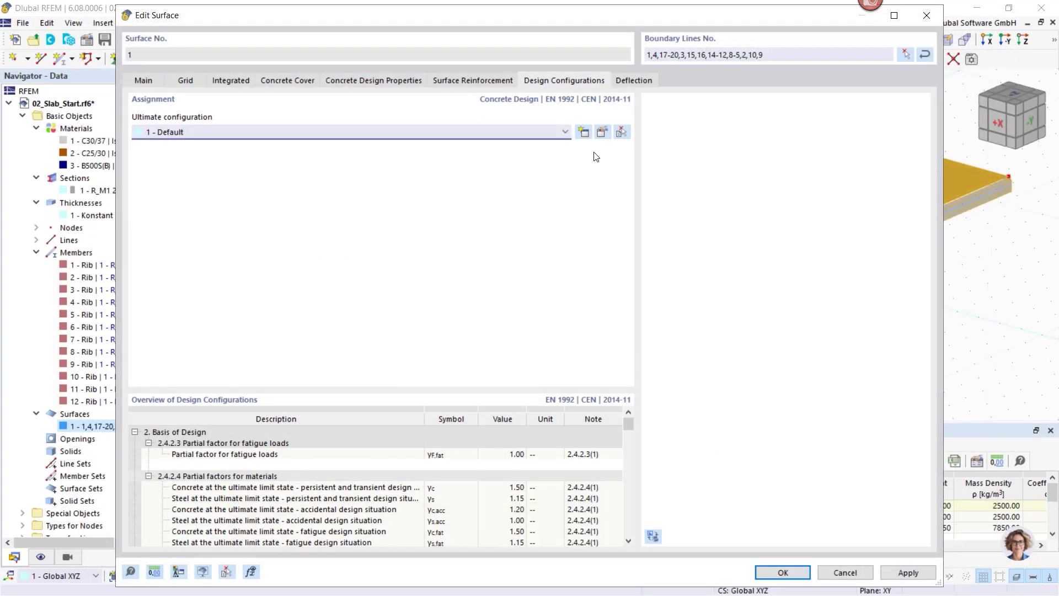
pyautogui.click(639, 80)
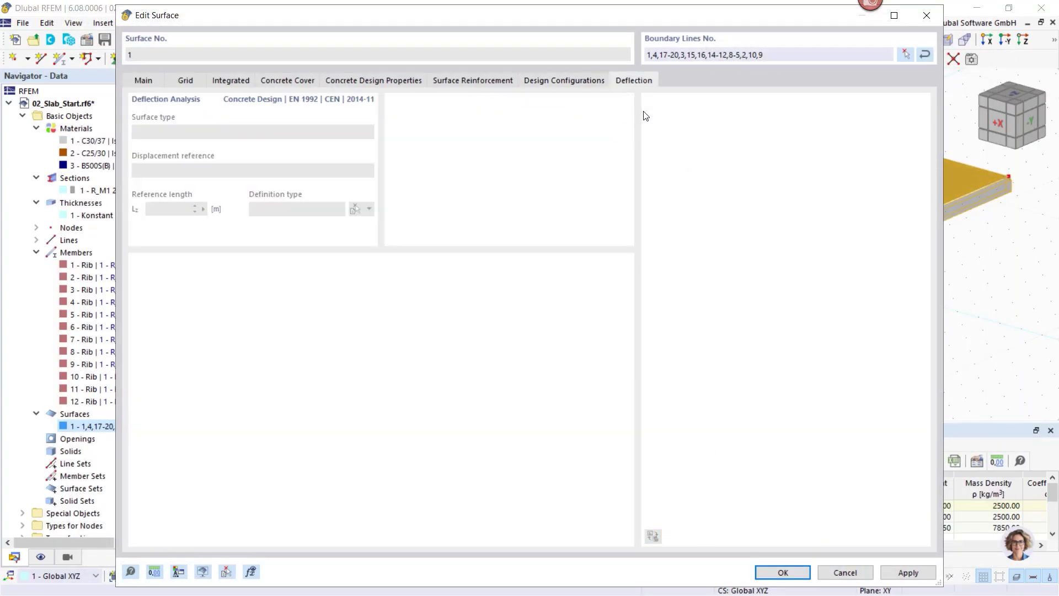
pyautogui.click(576, 83)
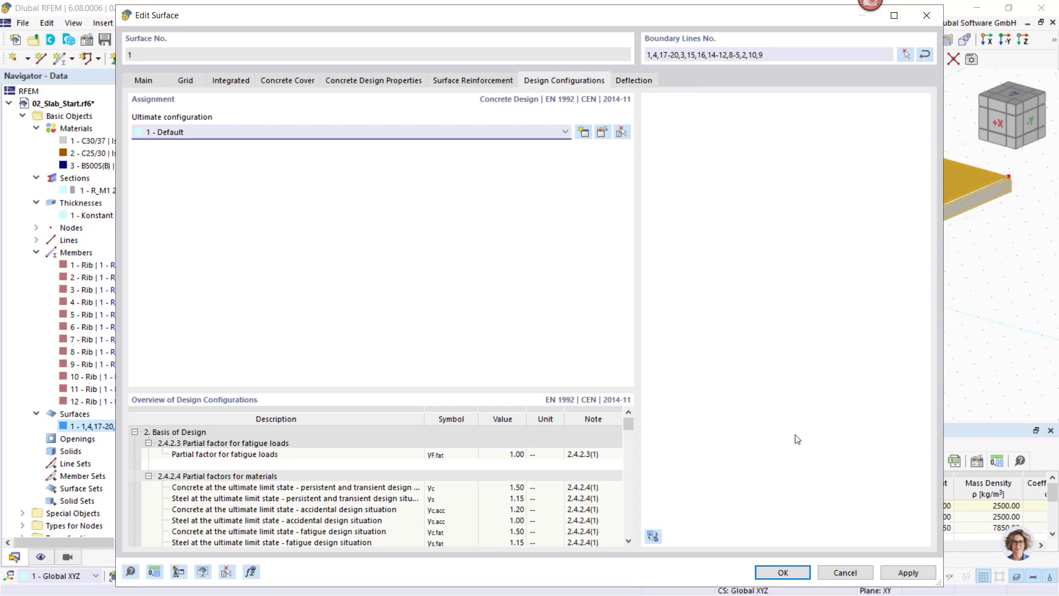
pyautogui.click(783, 573)
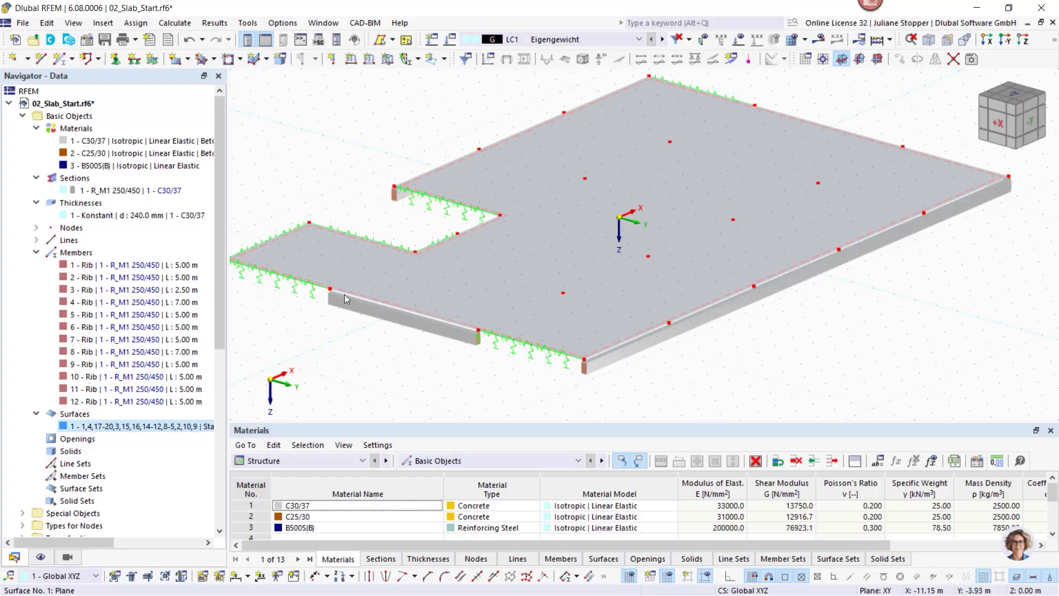
# Step: Collapse the materials, sections, thicknesses, members and surfaces lists in the model tree and clear the slab selection
pyautogui.scroll(-1, 339, 300)
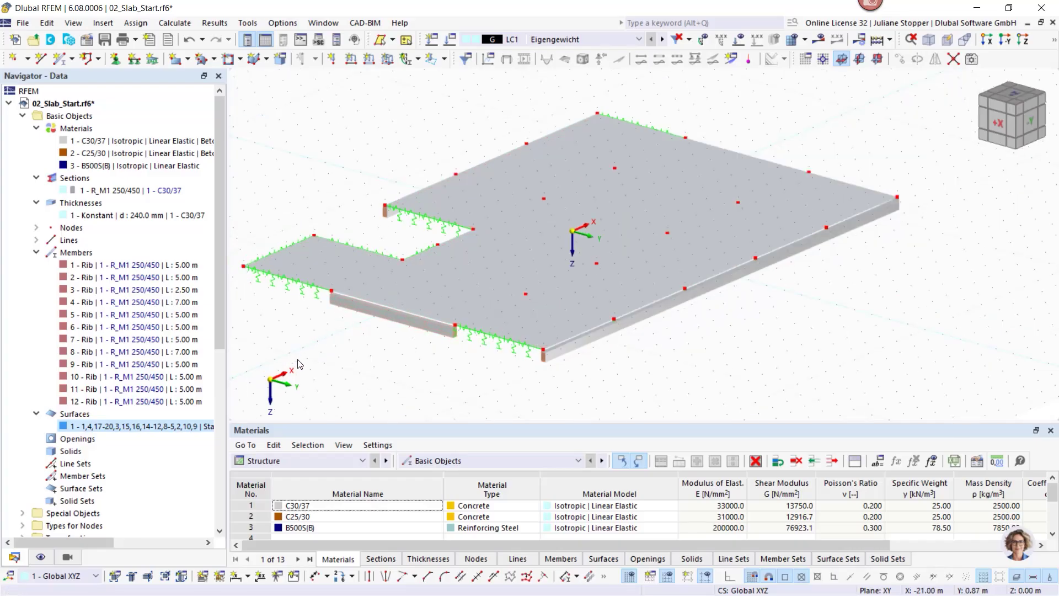
pyautogui.moveTo(342, 348); pyautogui.dragTo(378, 343, button='middle')
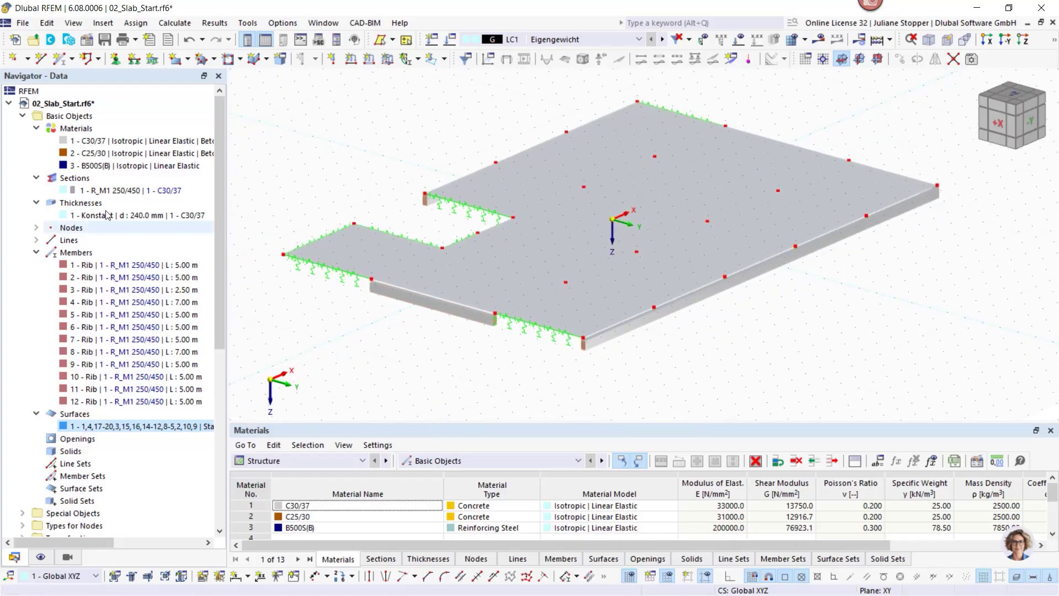
pyautogui.click(36, 128)
pyautogui.click(36, 141)
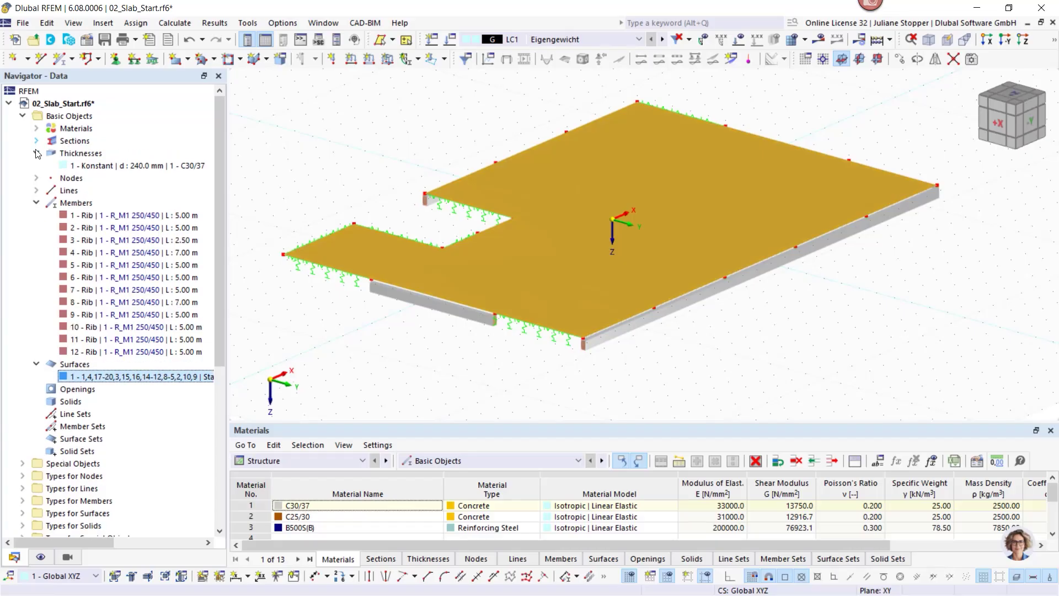
pyautogui.click(35, 153)
pyautogui.click(36, 190)
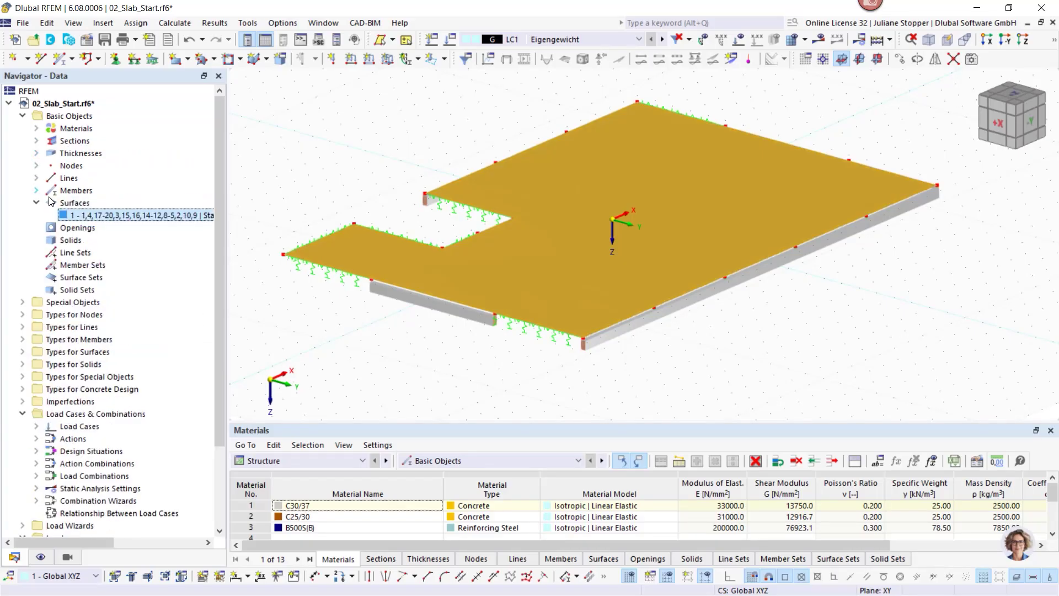
pyautogui.click(351, 346)
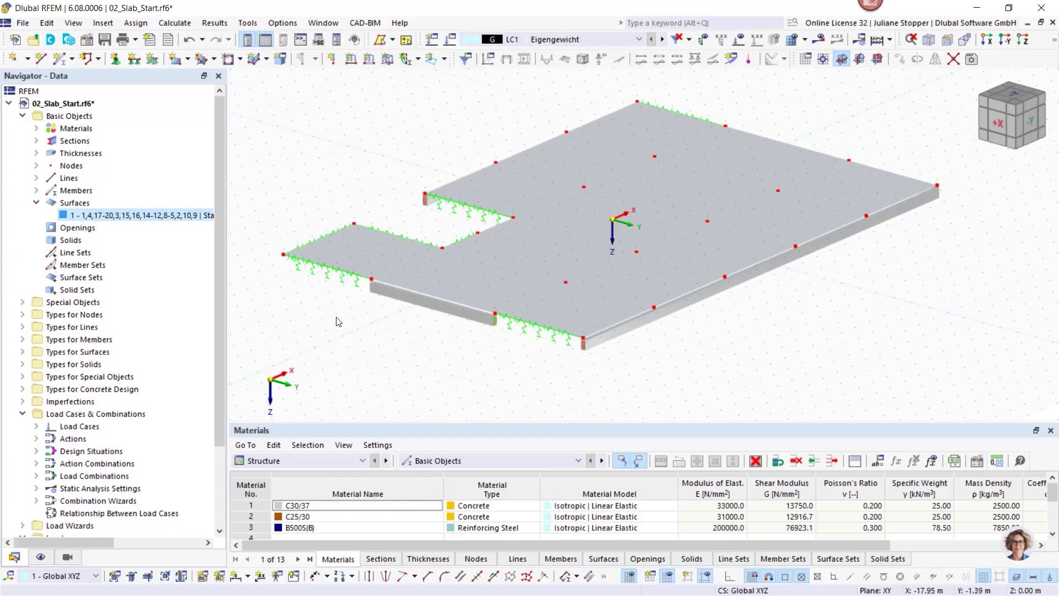
pyautogui.moveTo(348, 337); pyautogui.dragTo(372, 320, button='middle')
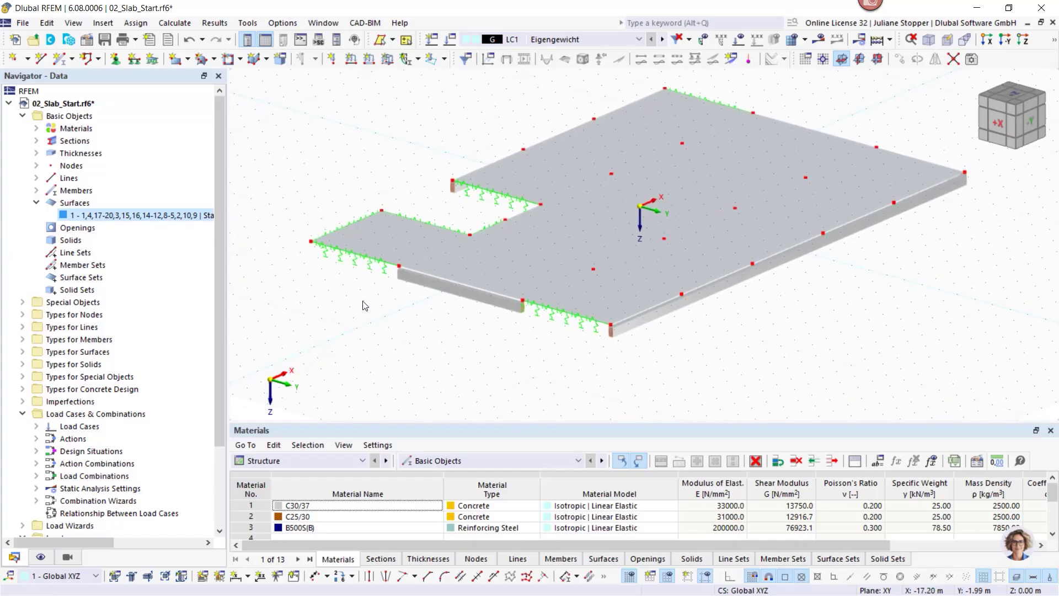
pyautogui.click(35, 204)
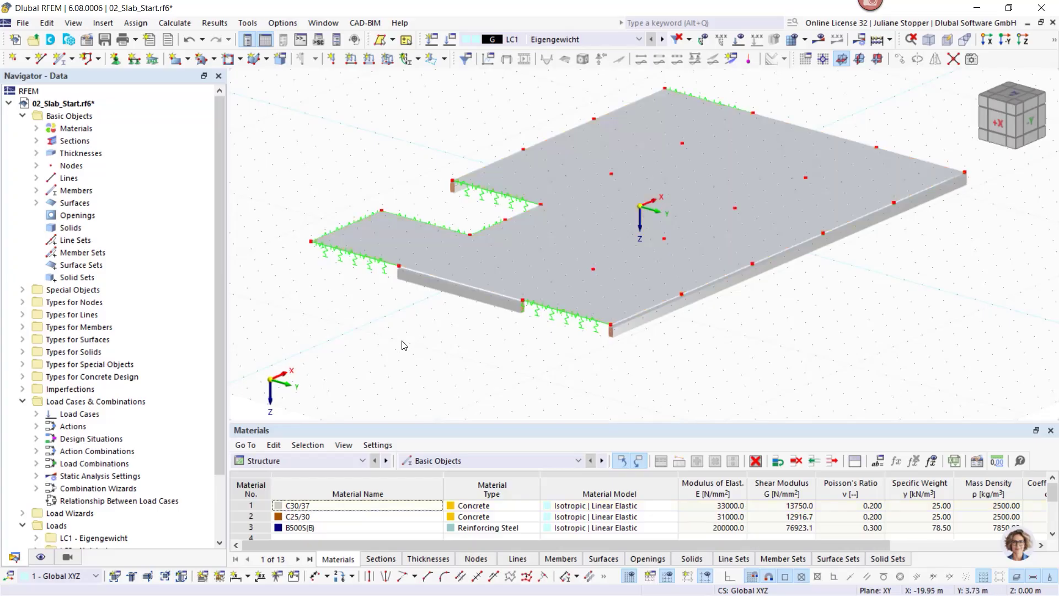
# Step: Examine line 10's line support, including its spring constants and fictitious wall stiffness parameters, and close it without changes
pyautogui.moveTo(355, 264)
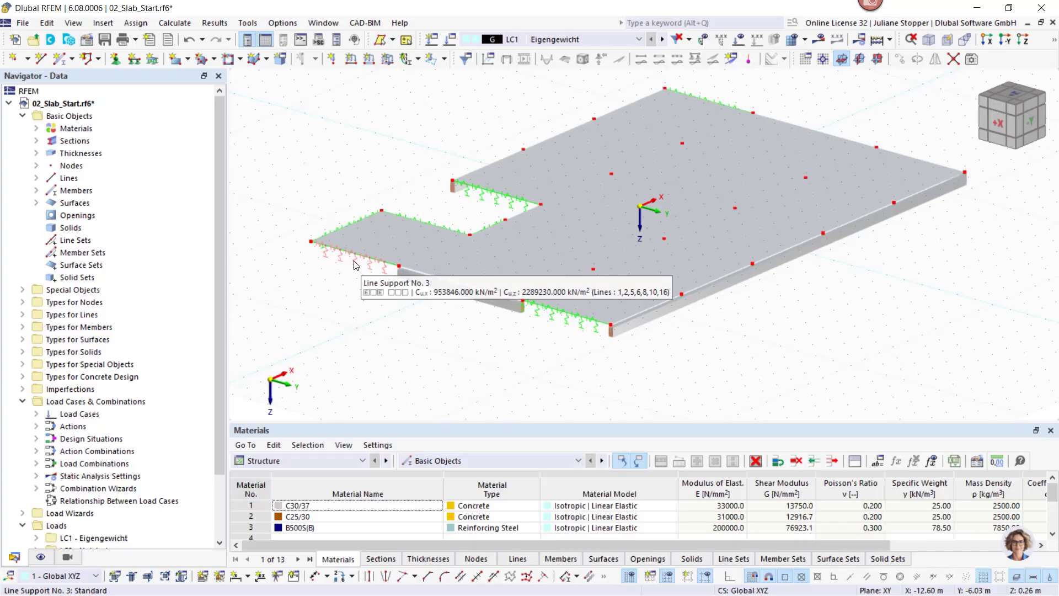
pyautogui.doubleClick(354, 264)
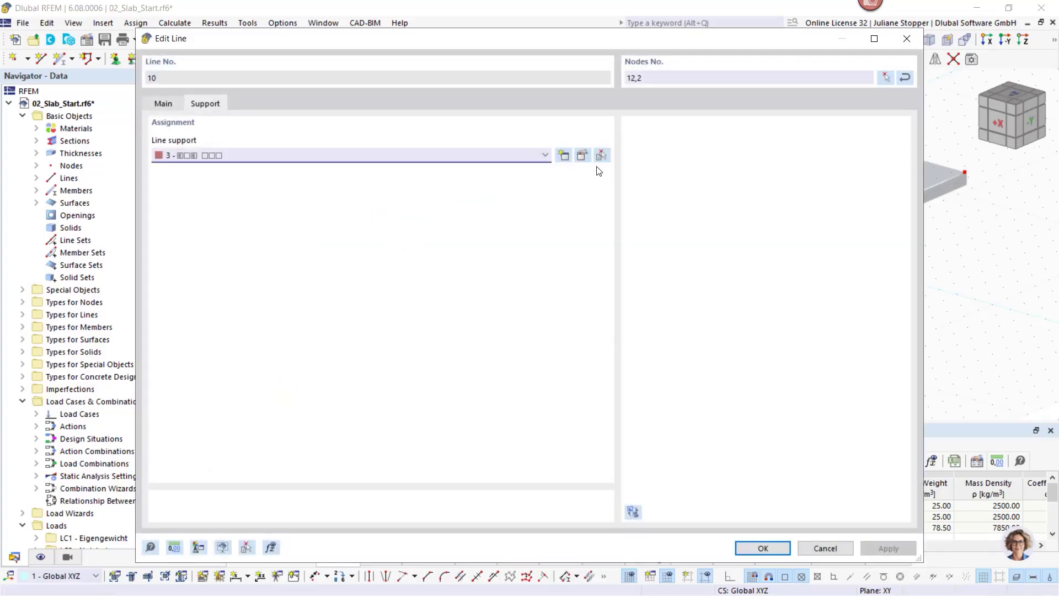
pyautogui.click(583, 156)
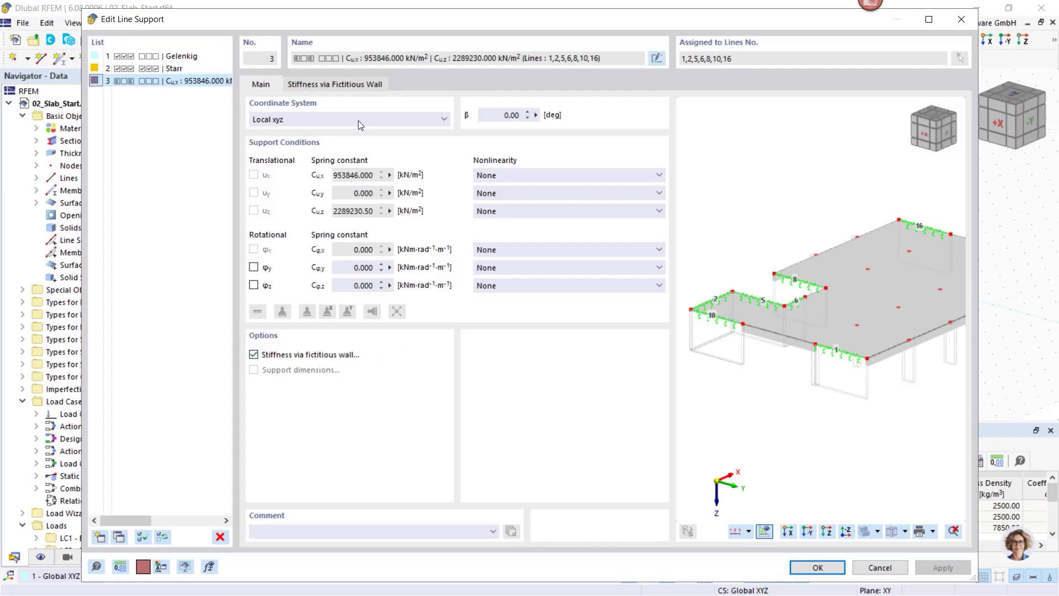
pyautogui.click(342, 85)
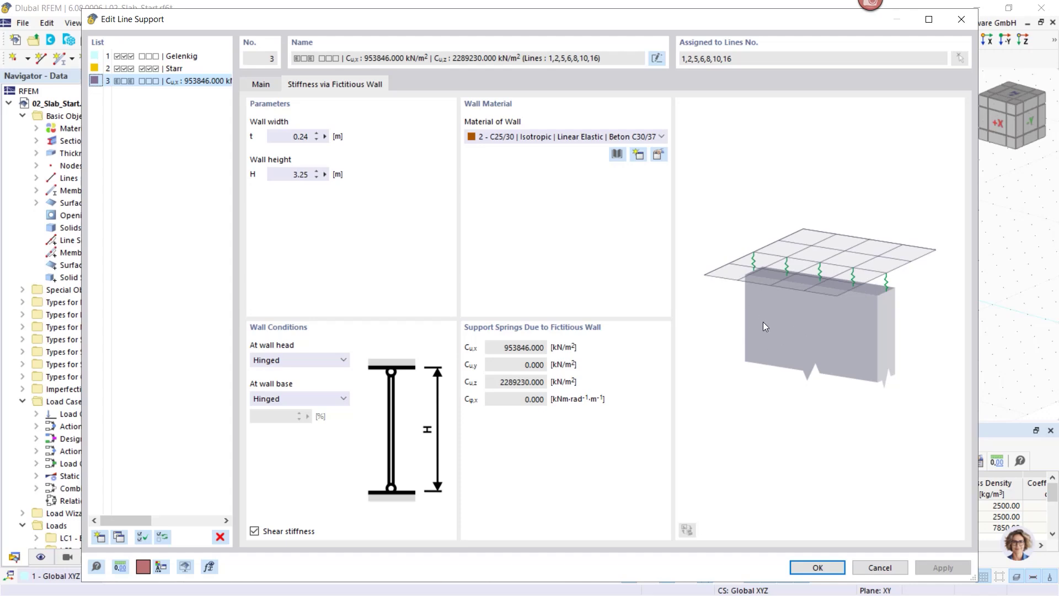
pyautogui.click(257, 86)
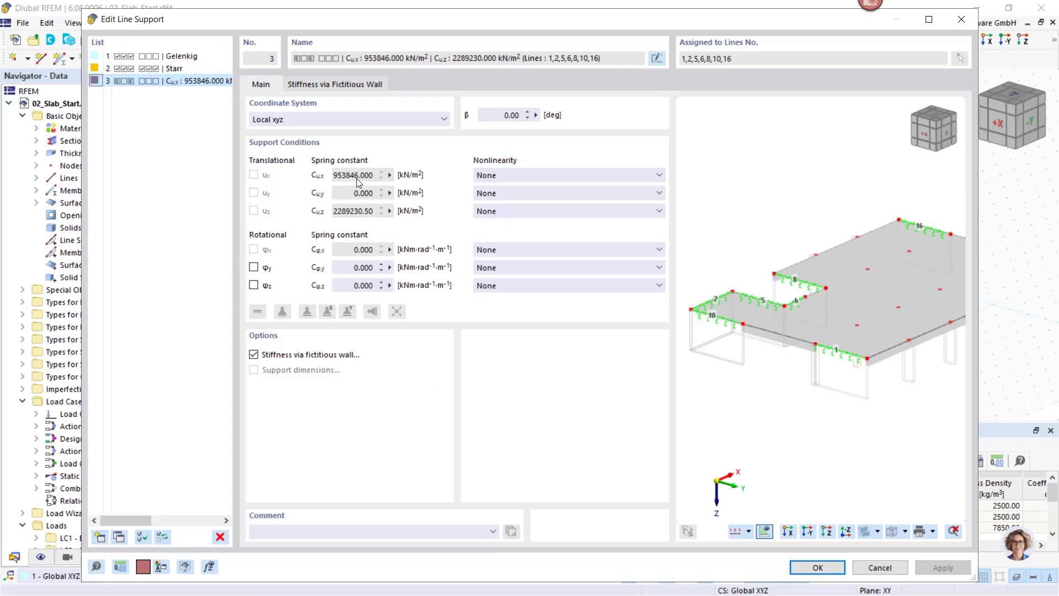
pyautogui.click(828, 572)
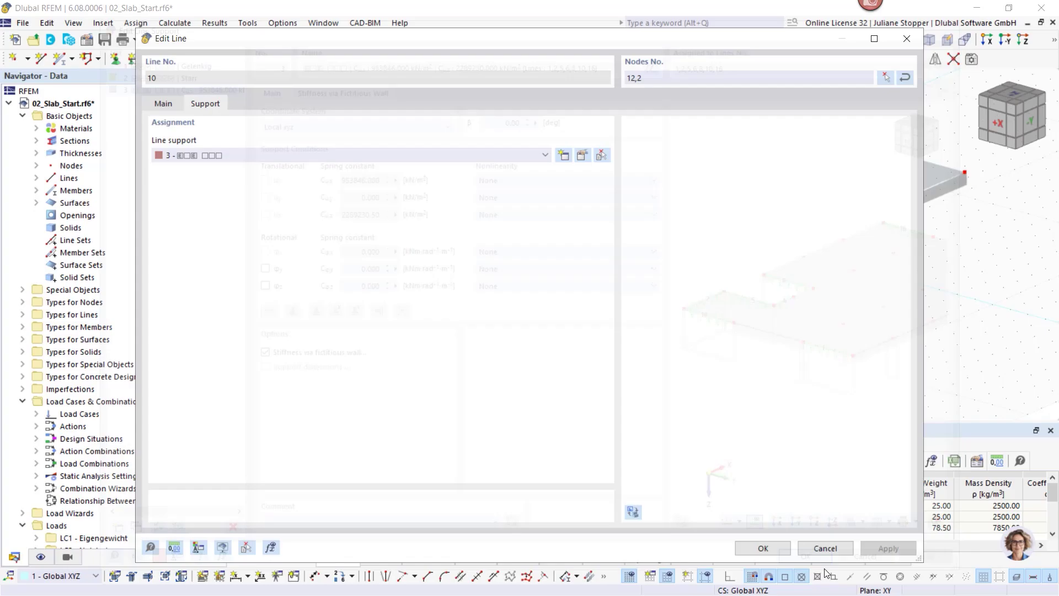
pyautogui.click(763, 548)
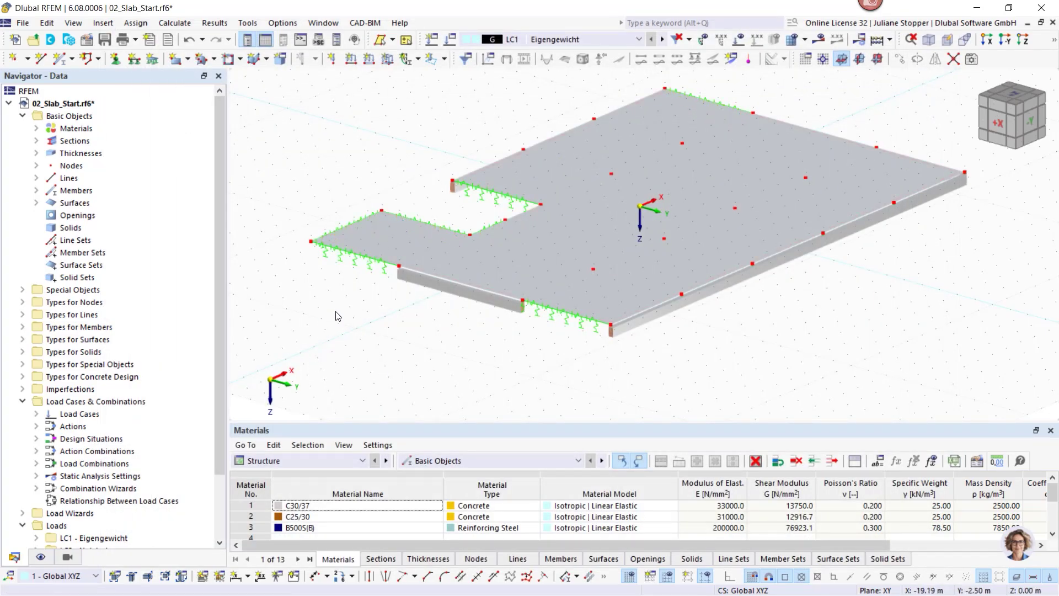
# Step: View the slab from below and highlight all lines that use line support 3
pyautogui.keyDown('ctrl'); pyautogui.moveTo(501, 360); pyautogui.dragTo(624, 287, button='middle'); pyautogui.keyUp('ctrl')
pyautogui.scroll(2, 679, 202)
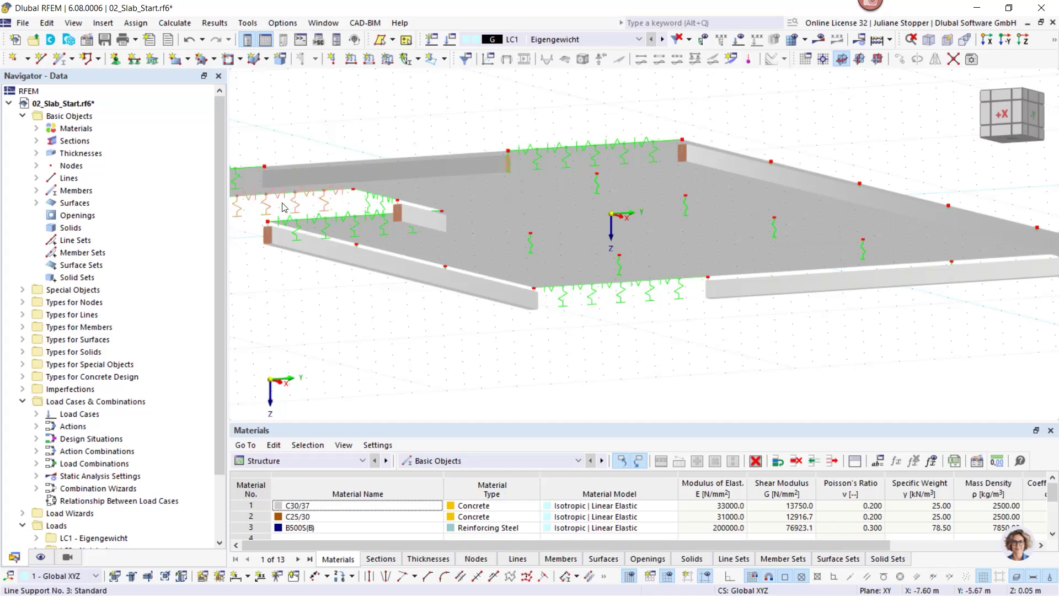
pyautogui.click(23, 315)
pyautogui.click(48, 316)
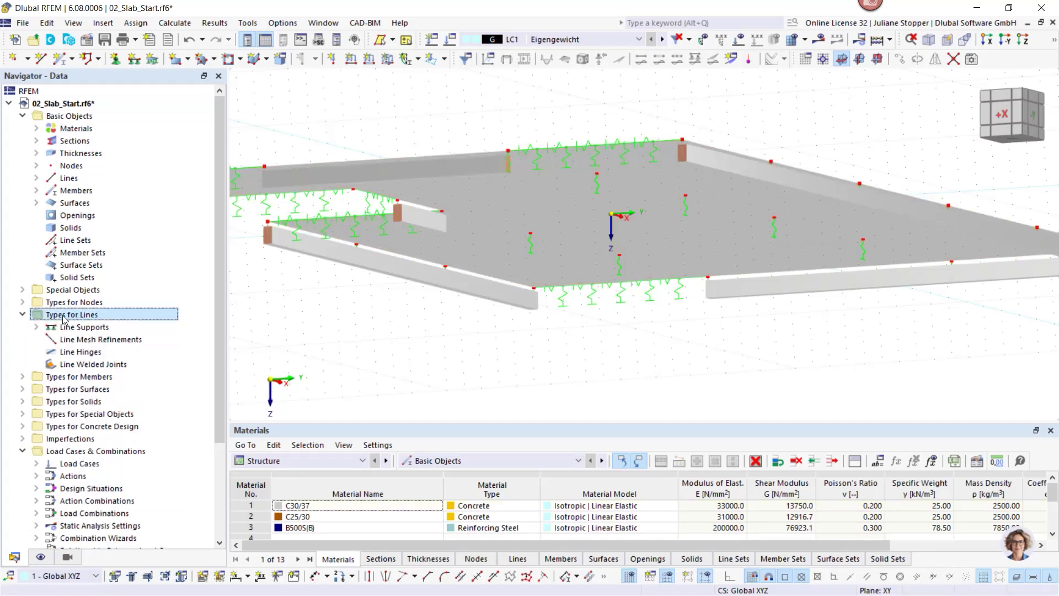
pyautogui.click(36, 327)
pyautogui.click(101, 364)
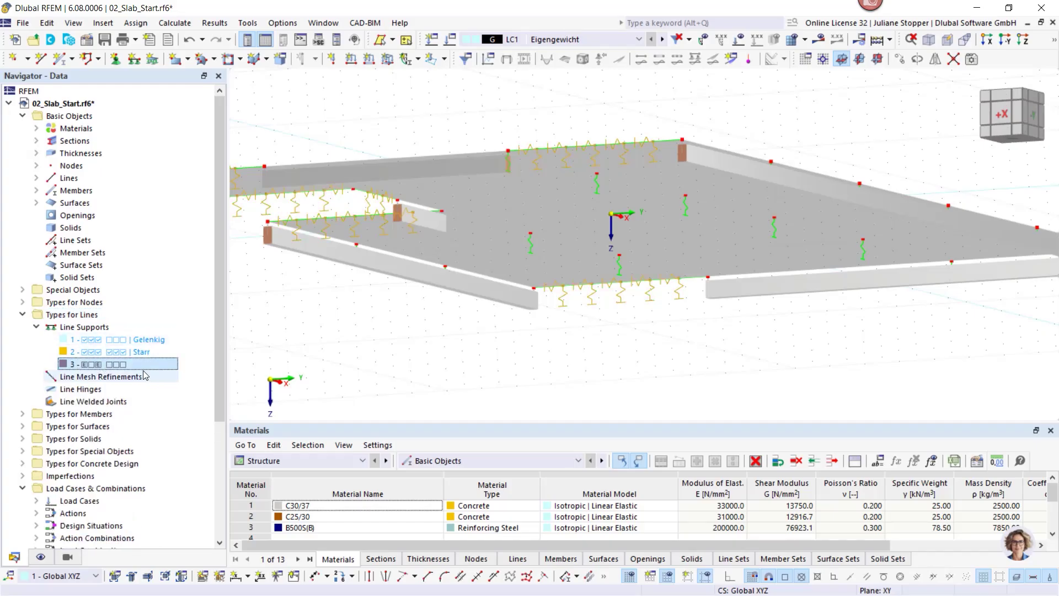
# Step: Collapse the line types, list the nodal supports in the model tree and highlight the nodes that use nodal support 1
pyautogui.click(22, 315)
pyautogui.click(22, 302)
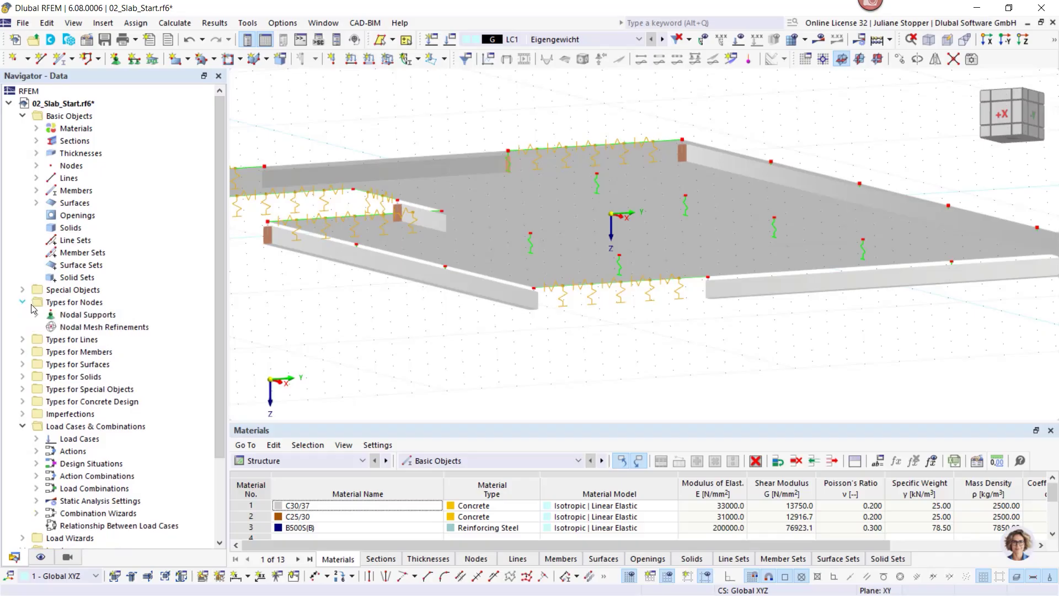
pyautogui.click(37, 315)
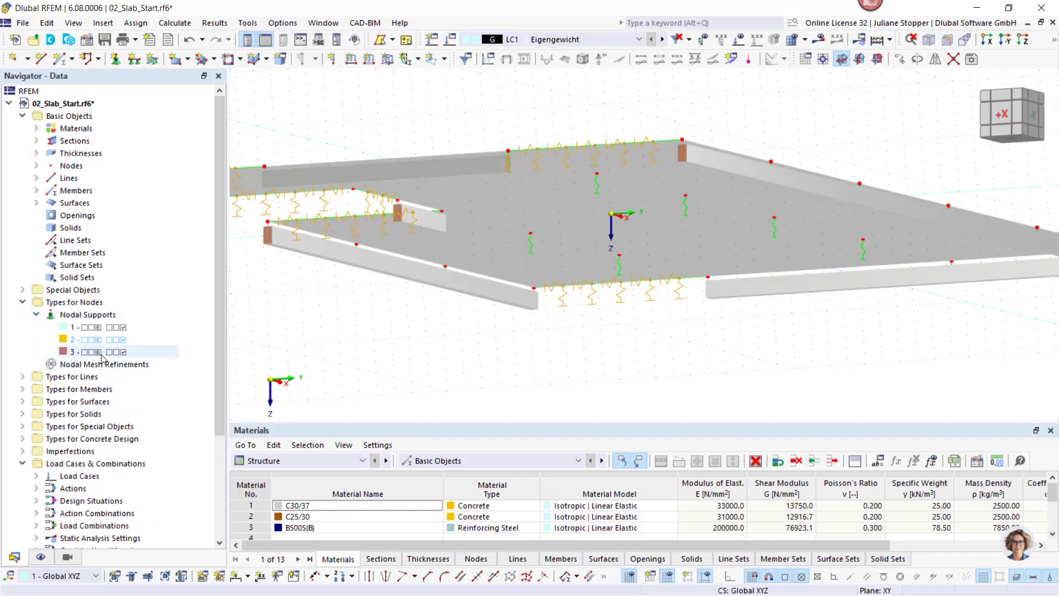
pyautogui.click(97, 326)
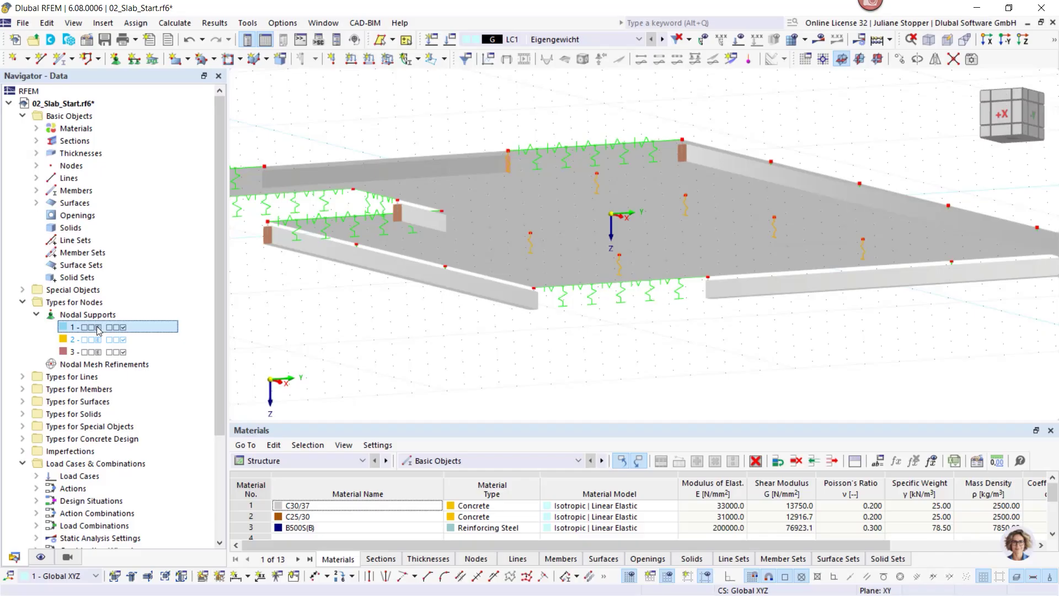
# Step: Examine nodal support 1's spring constants and fictitious column stiffness parameters, and close it without changes
pyautogui.doubleClick(532, 246)
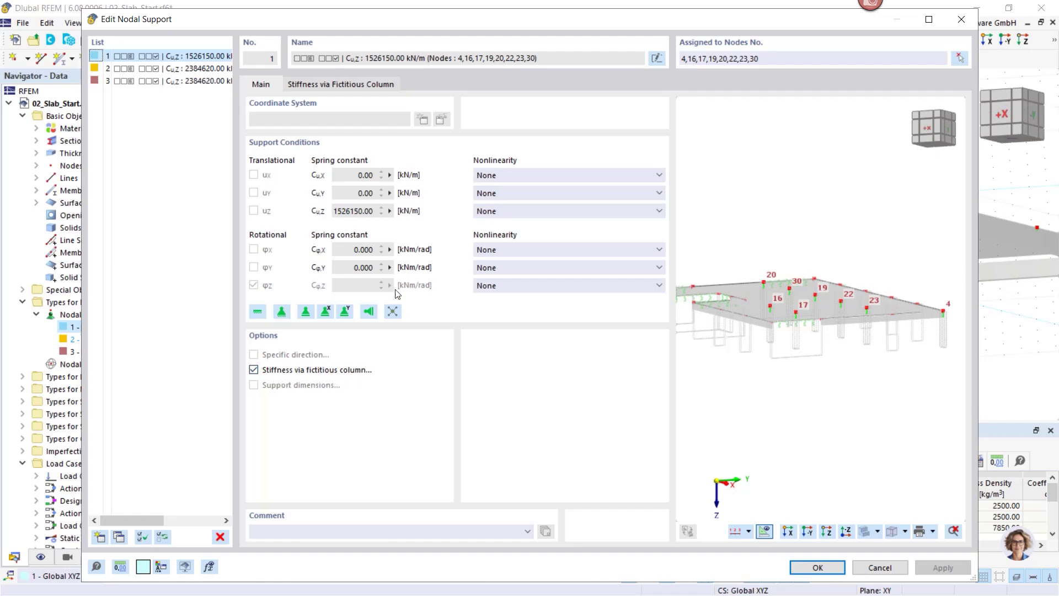
pyautogui.click(339, 83)
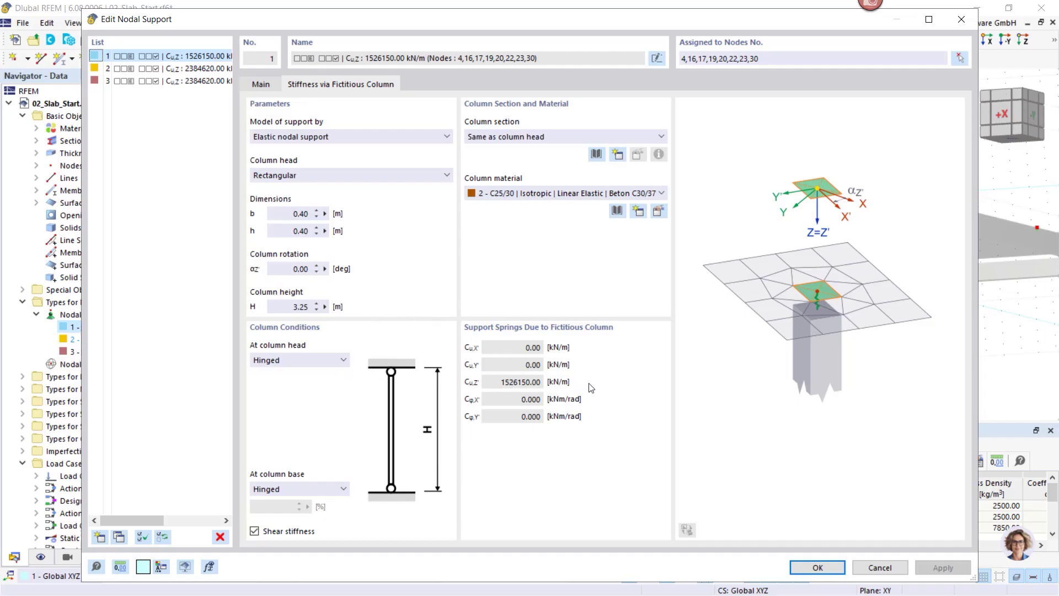
pyautogui.click(267, 87)
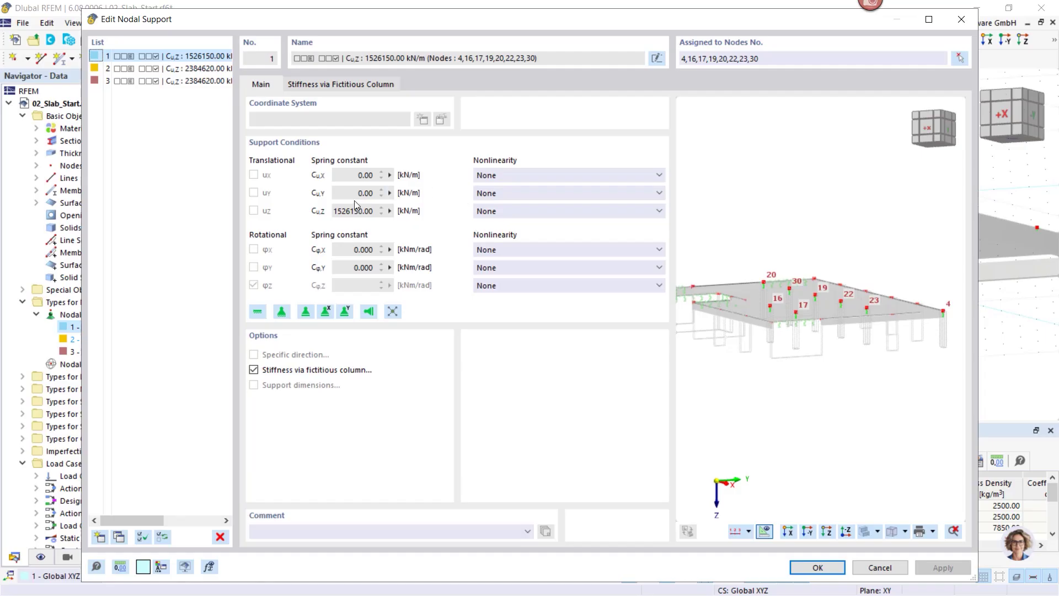
pyautogui.click(826, 569)
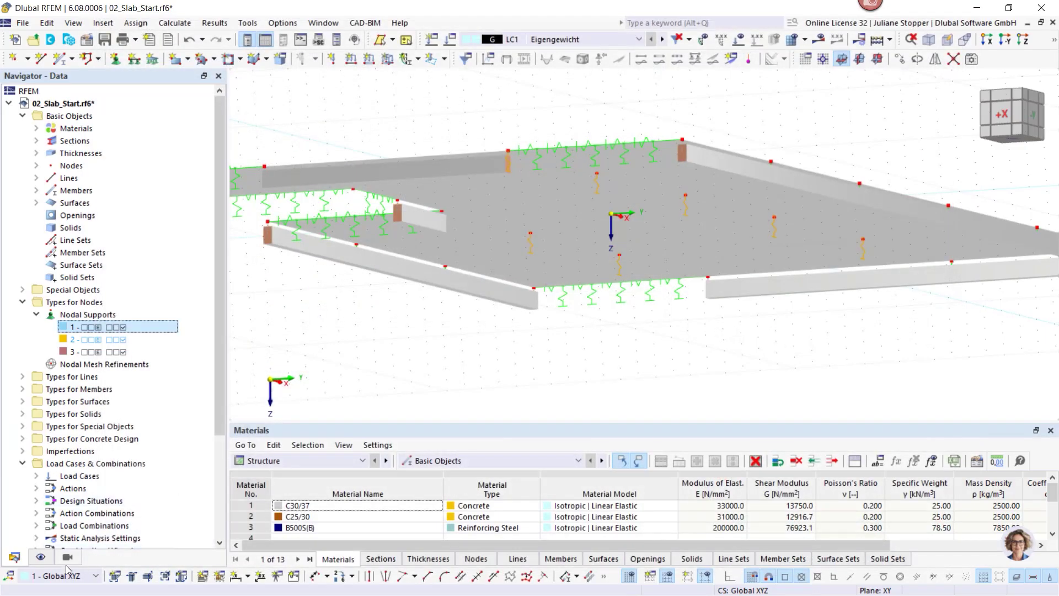
# Step: Turn on the display of columns for the nodal supports
pyautogui.click(40, 558)
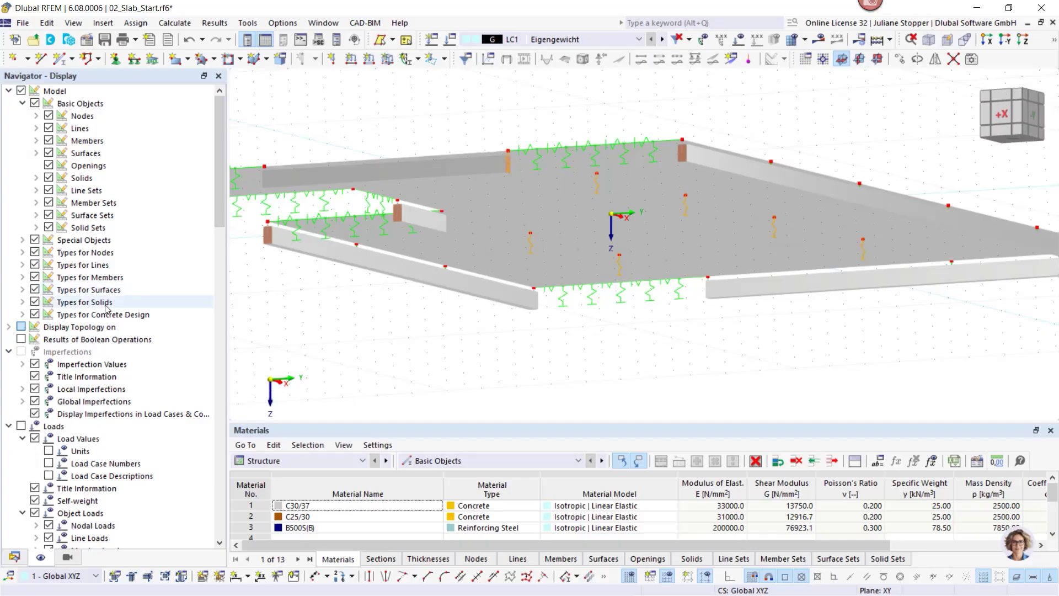
pyautogui.scroll(-2, 381, 266)
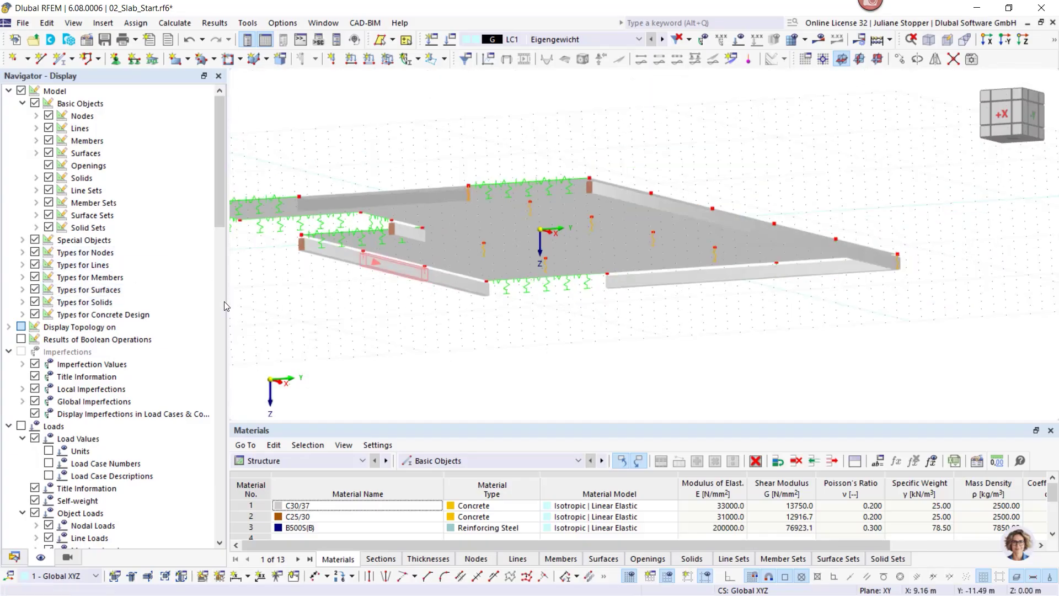
pyautogui.click(22, 252)
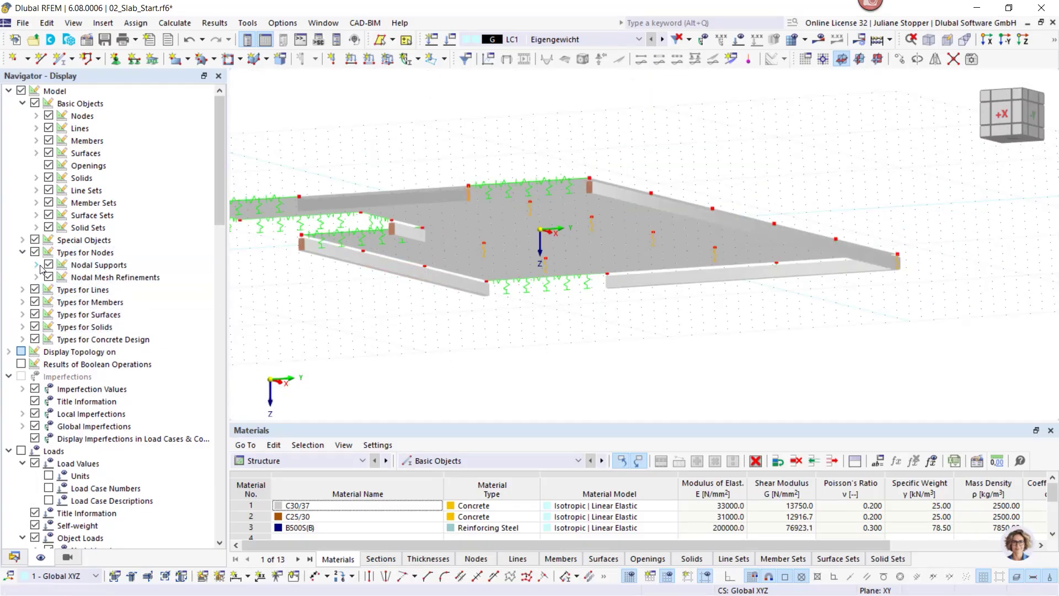
pyautogui.click(36, 265)
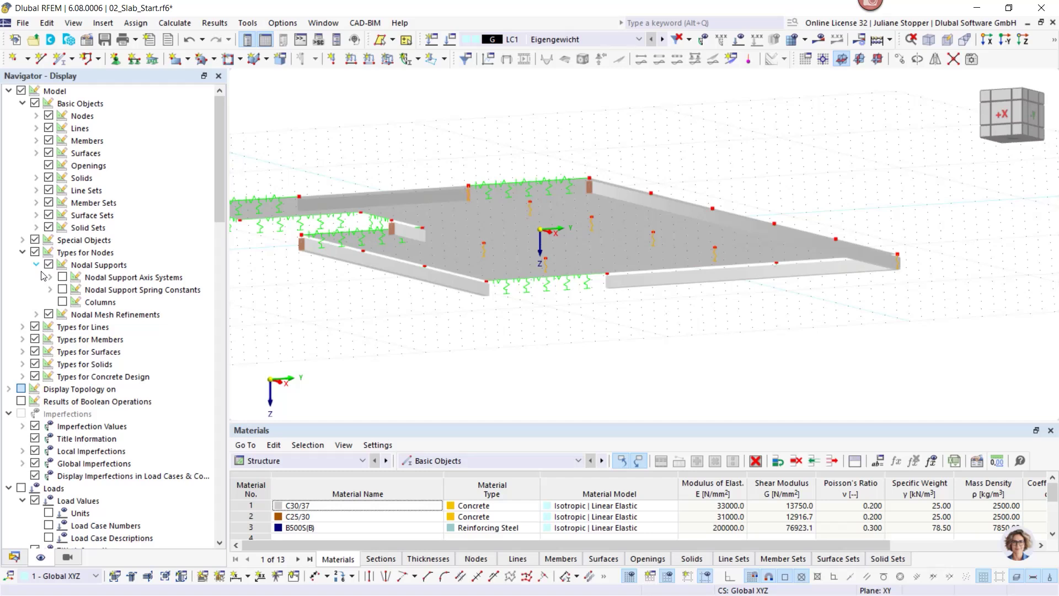
pyautogui.click(62, 301)
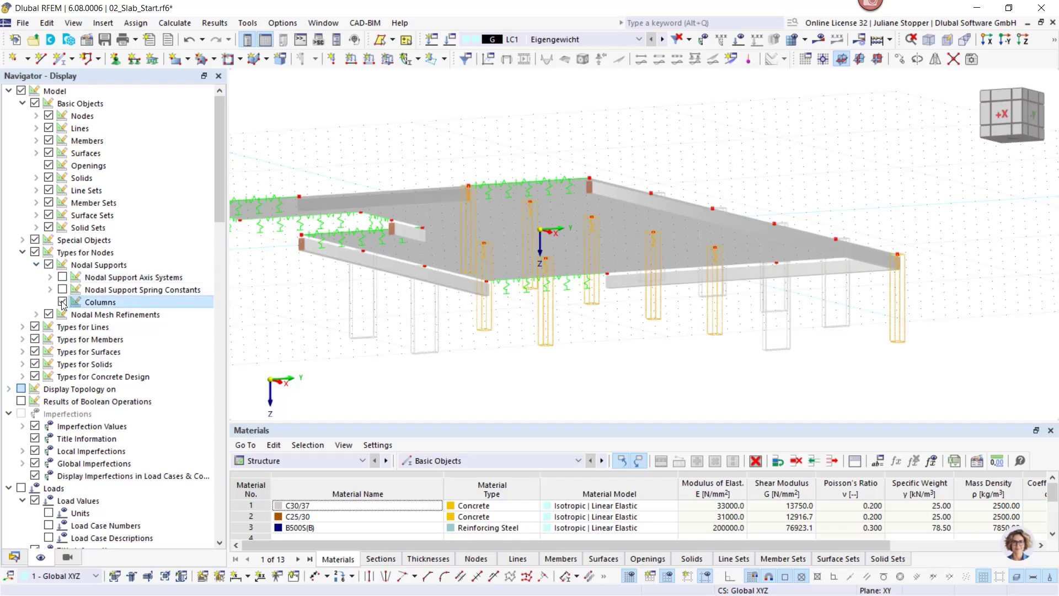
# Step: Turn on the display of surface support spring constants
pyautogui.click(22, 352)
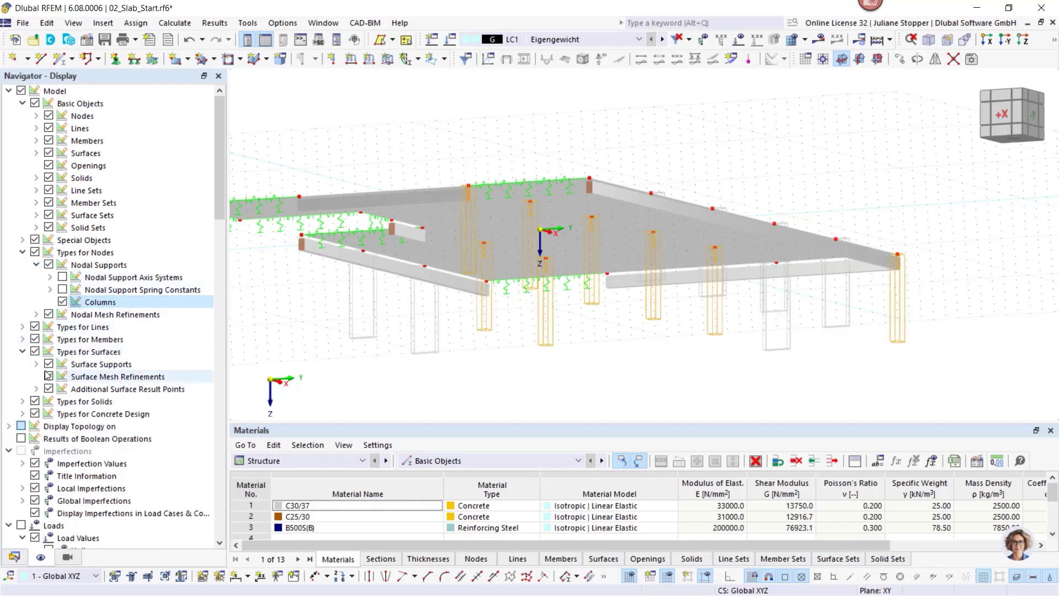
pyautogui.click(36, 364)
pyautogui.click(63, 376)
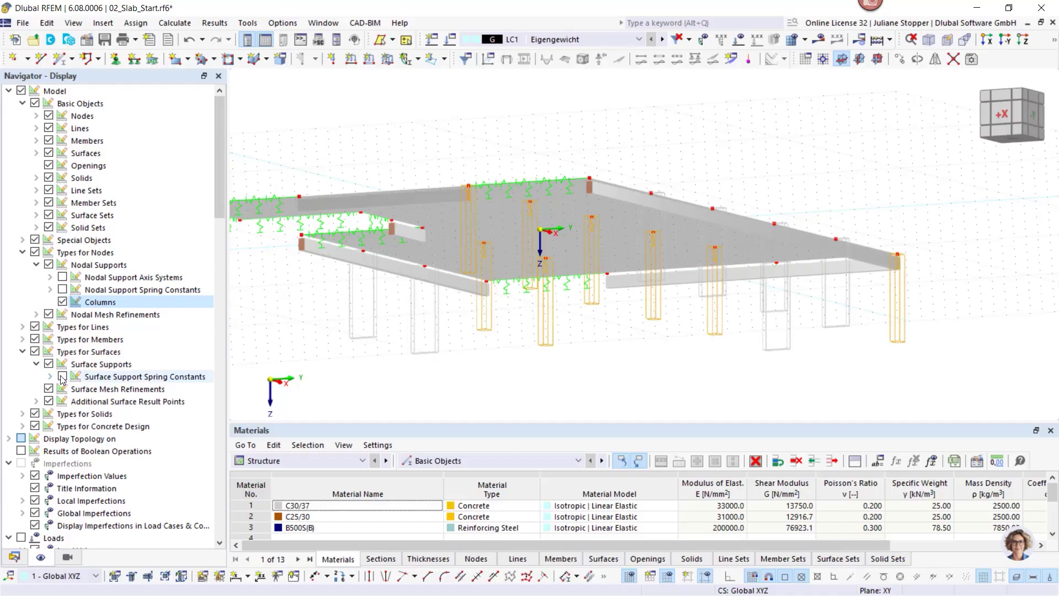
pyautogui.scroll(-2, 497, 356)
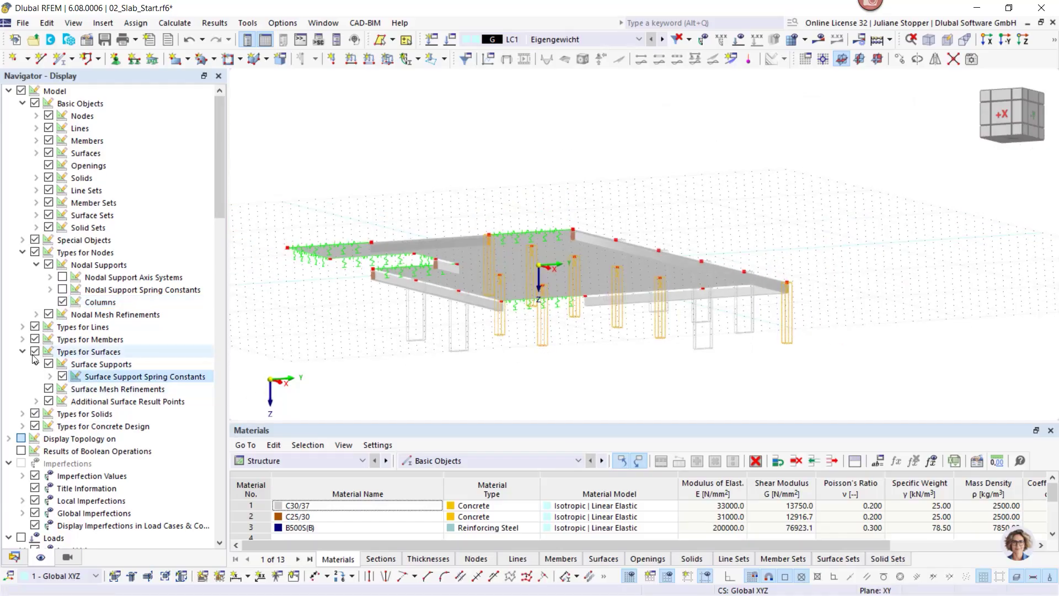
# Step: Turn on the display of walls for the line supports, inspect the slab's columns and walls, and return to the model data tree
pyautogui.click(22, 326)
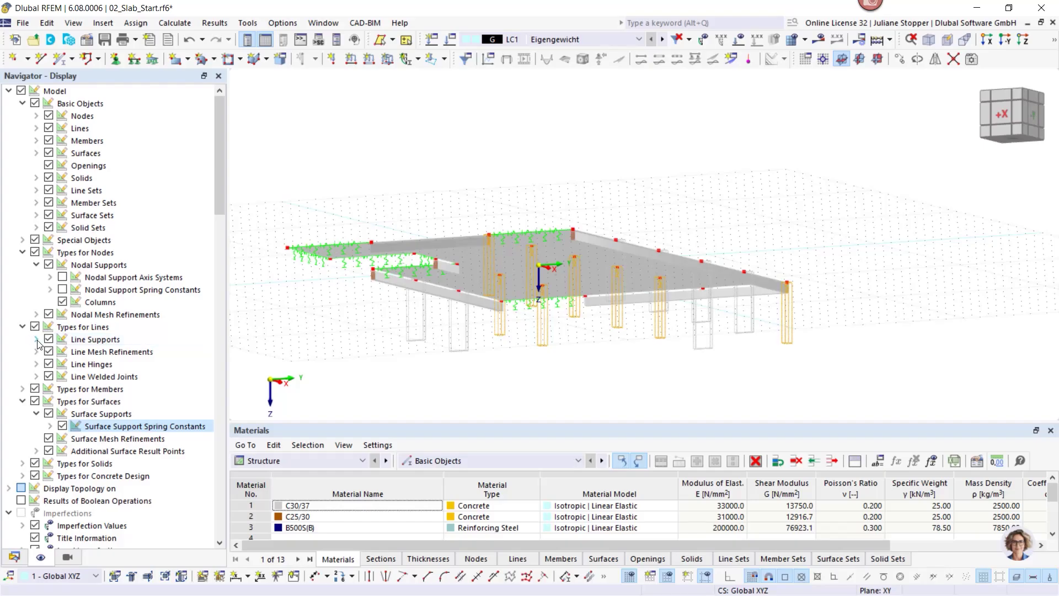
pyautogui.click(36, 339)
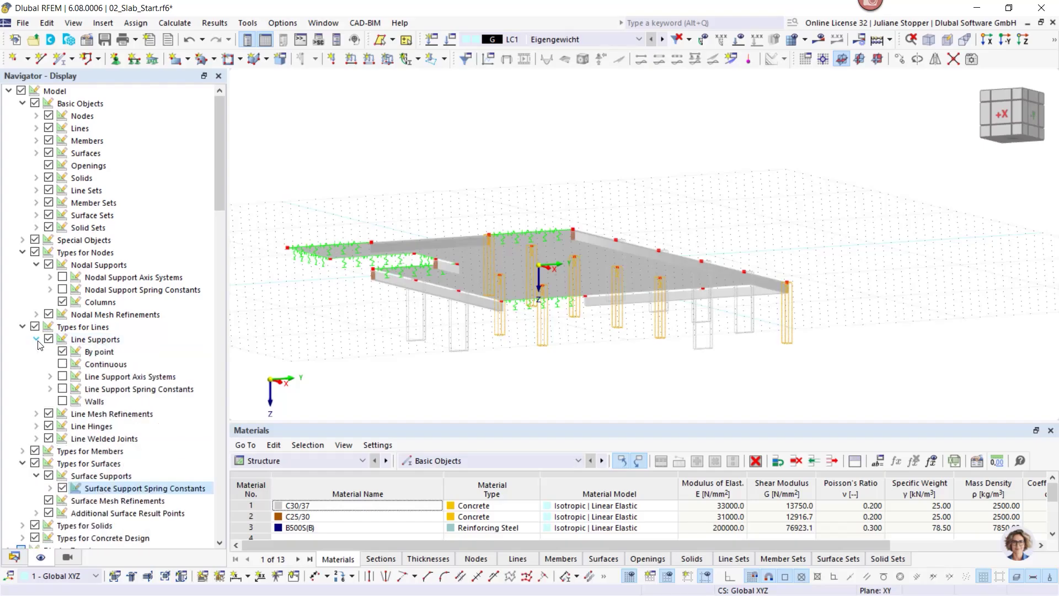
pyautogui.click(62, 400)
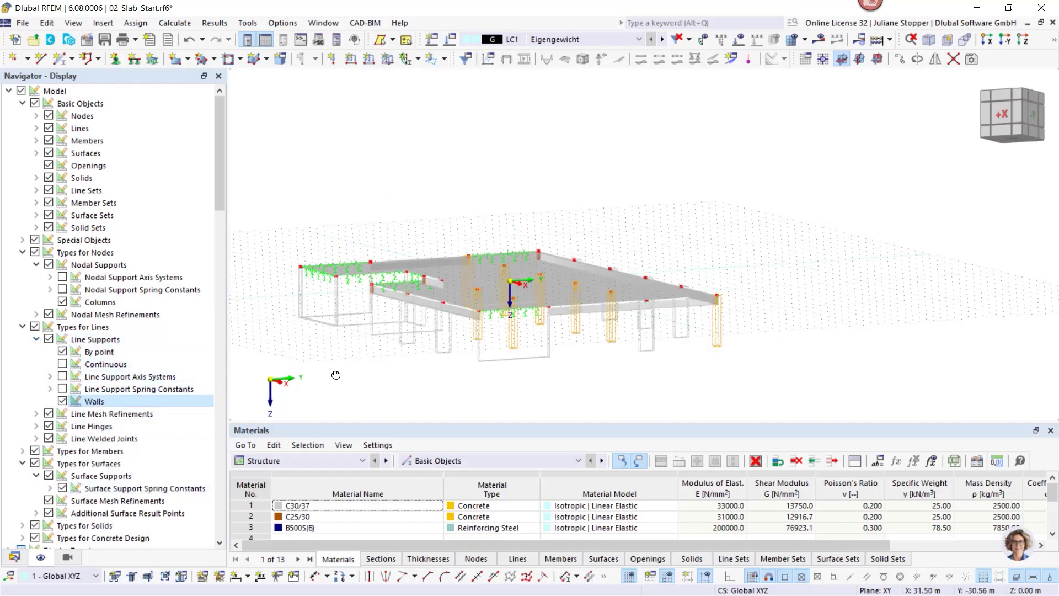
pyautogui.keyDown('ctrl'); pyautogui.moveTo(335, 373); pyautogui.dragTo(486, 398, button='middle'); pyautogui.keyUp('ctrl')
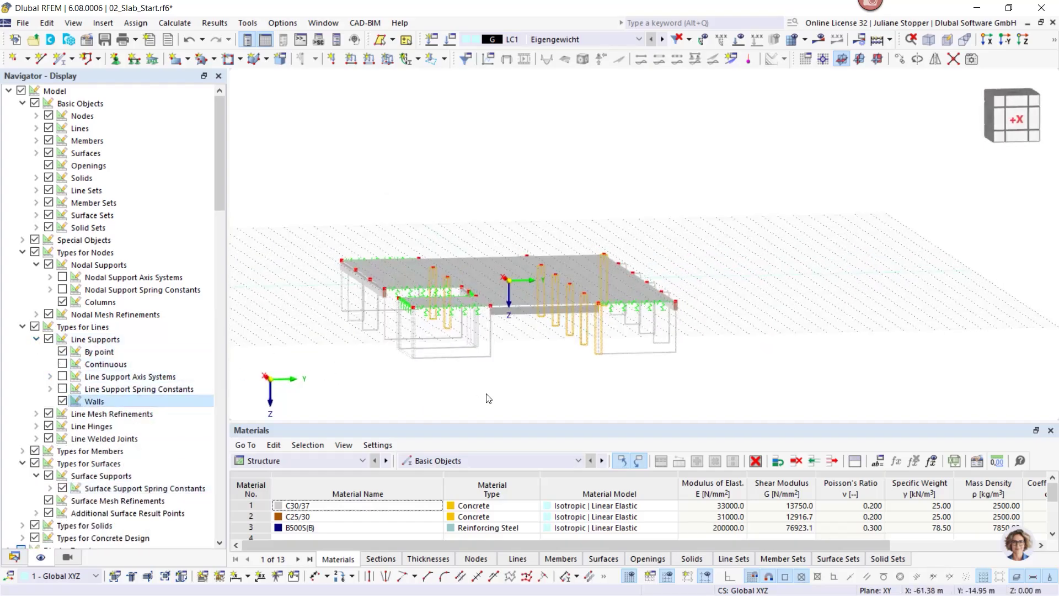
pyautogui.click(489, 358)
pyautogui.keyDown('ctrl'); pyautogui.moveTo(595, 381); pyautogui.dragTo(445, 400, button='middle'); pyautogui.keyUp('ctrl')
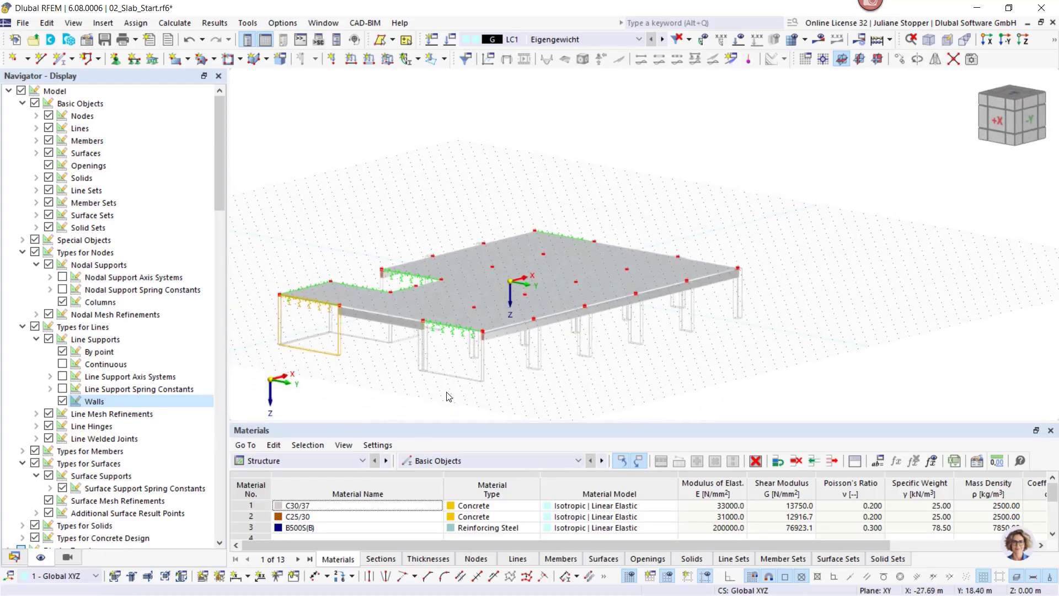
pyautogui.click(15, 557)
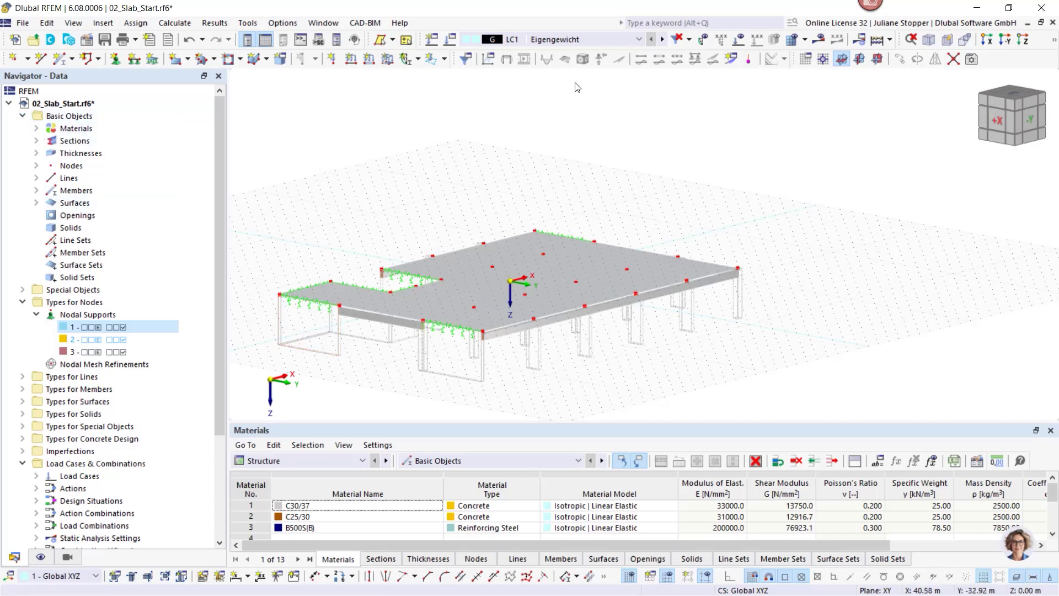
# Step: Activate load case LC1 Eigengewicht and show its loads on the slab
pyautogui.click(591, 40)
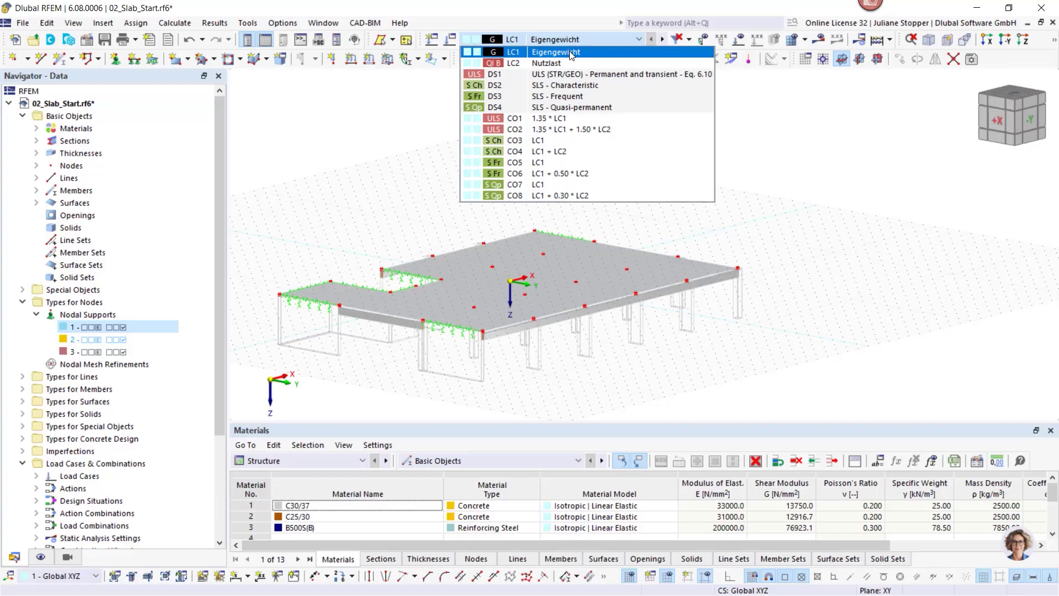
pyautogui.click(571, 53)
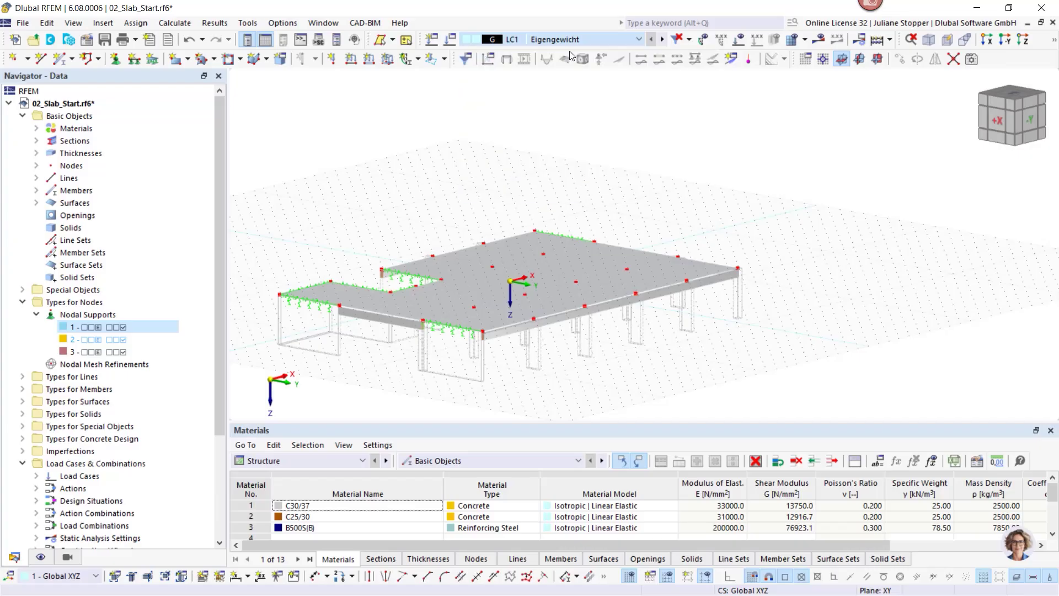
pyautogui.click(740, 40)
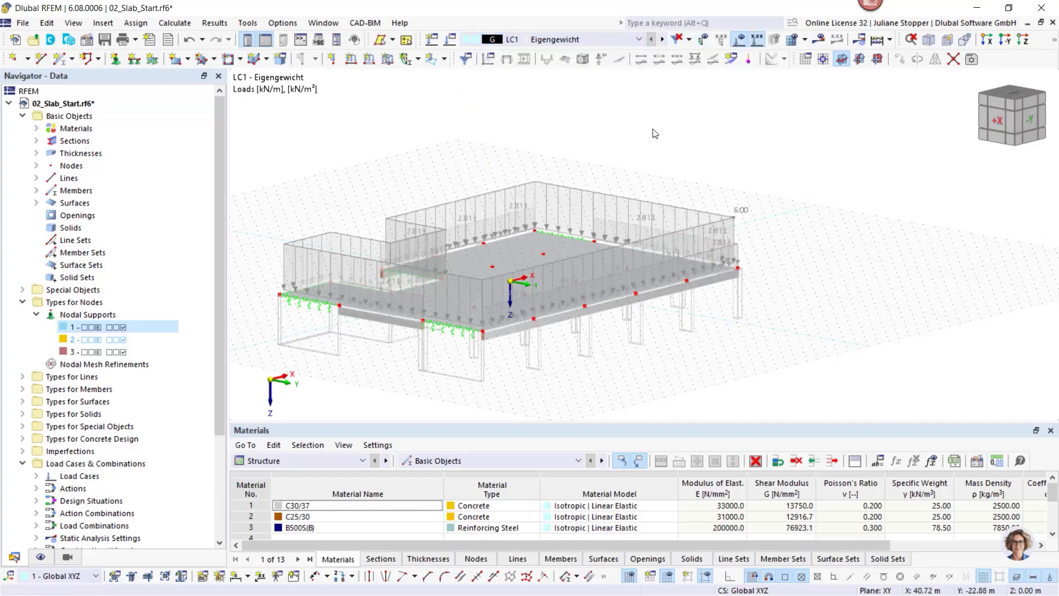
# Step: Review the loads of LC2 Nutzlast and step through the design situations and load combinations up to CO4
pyautogui.click(662, 40)
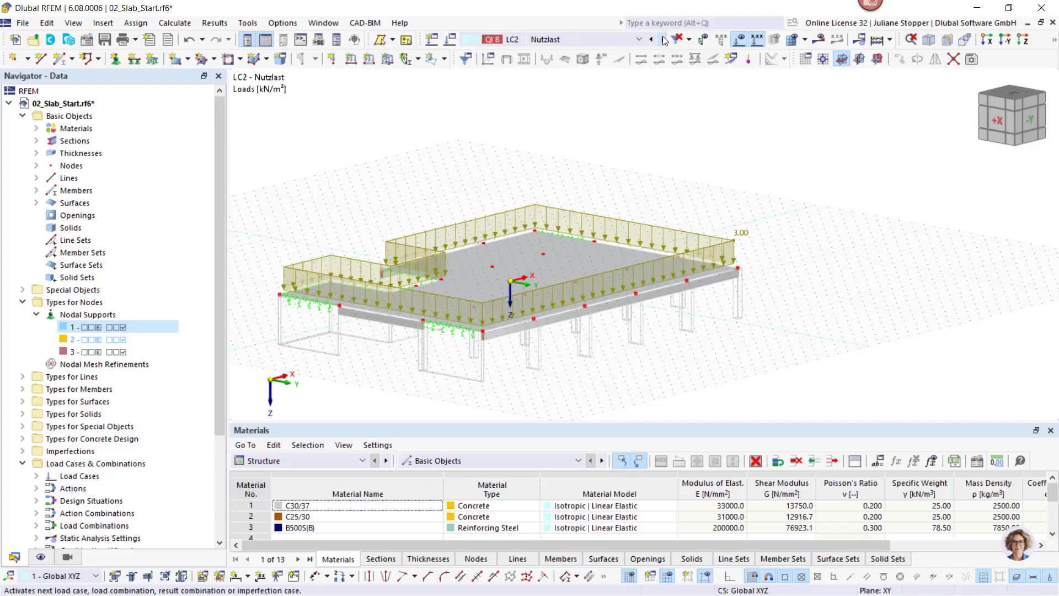
pyautogui.click(663, 40)
pyautogui.click(663, 39)
pyautogui.click(663, 40)
pyautogui.click(663, 40)
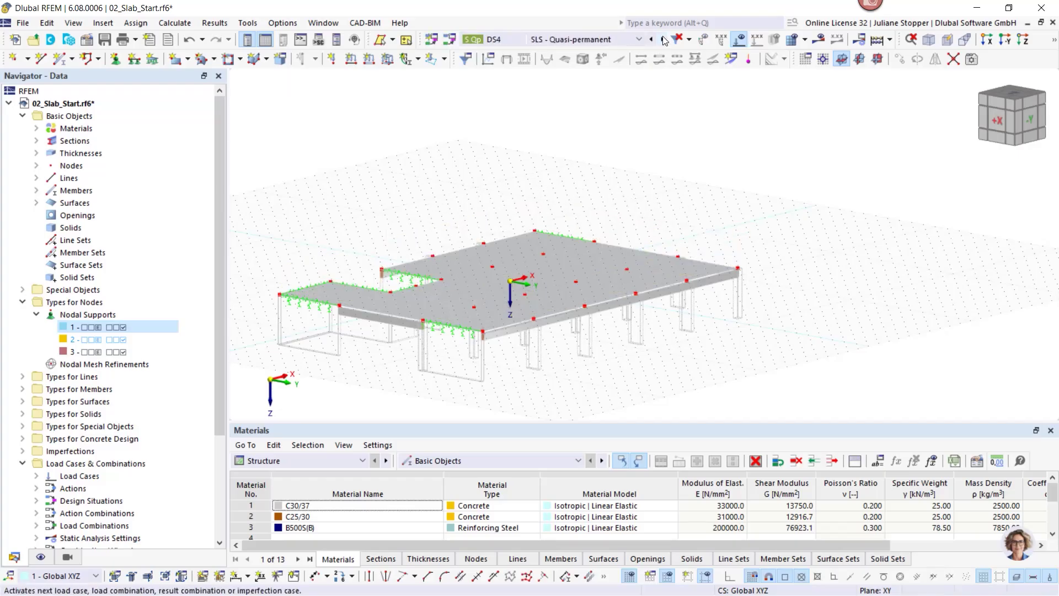
pyautogui.click(663, 40)
pyautogui.click(663, 39)
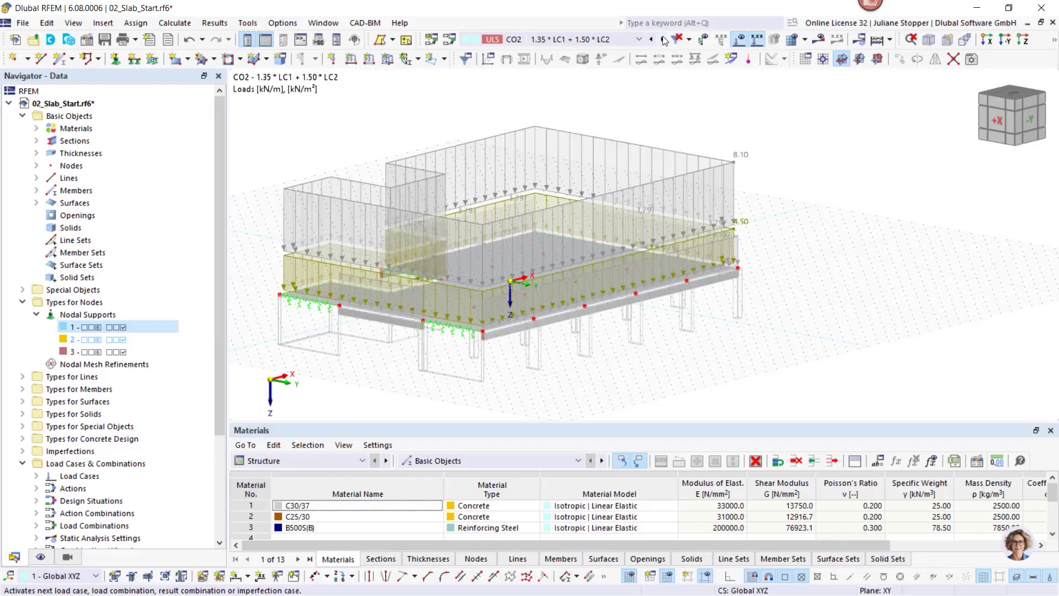
pyautogui.click(664, 40)
pyautogui.click(664, 39)
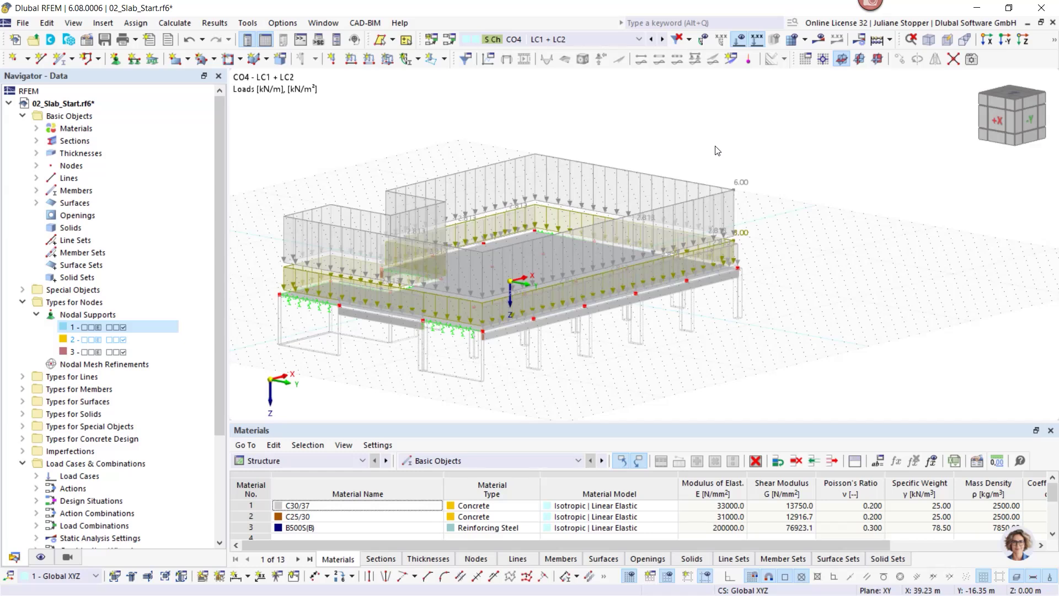
# Step: Show the Concrete Design input data table and exclude Detailing and particular rules for reinforcement from the configurations to calculate in the global settings
pyautogui.click(284, 460)
pyautogui.click(287, 527)
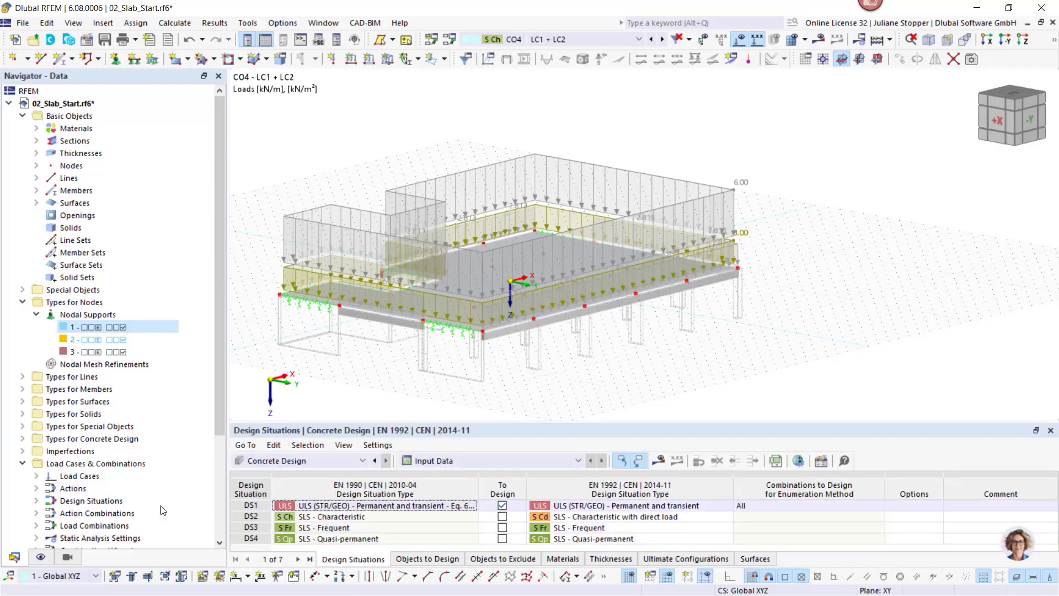
pyautogui.scroll(-4, 62, 498)
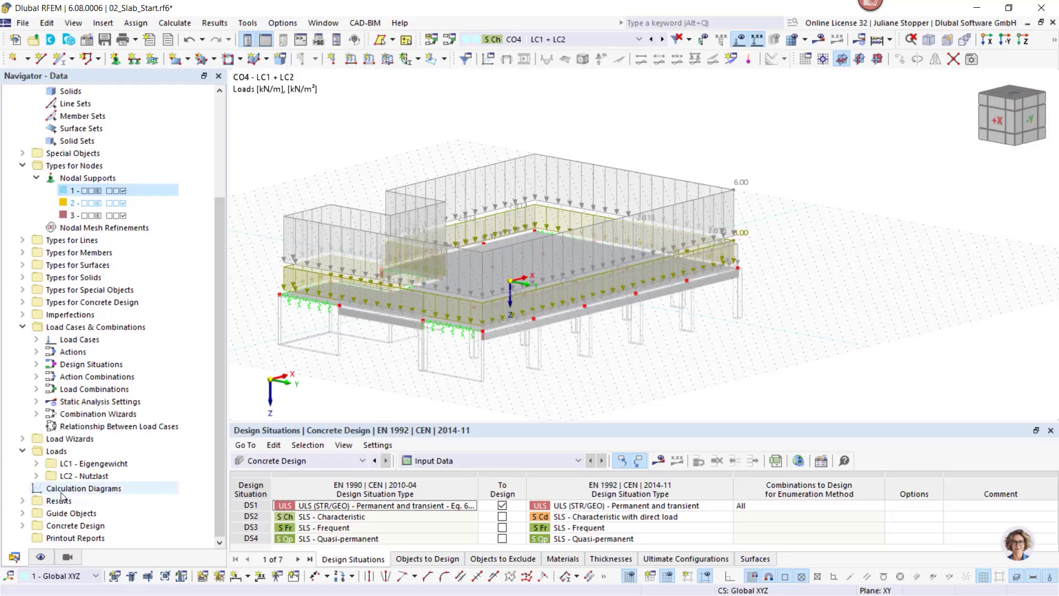
pyautogui.rightClick(60, 528)
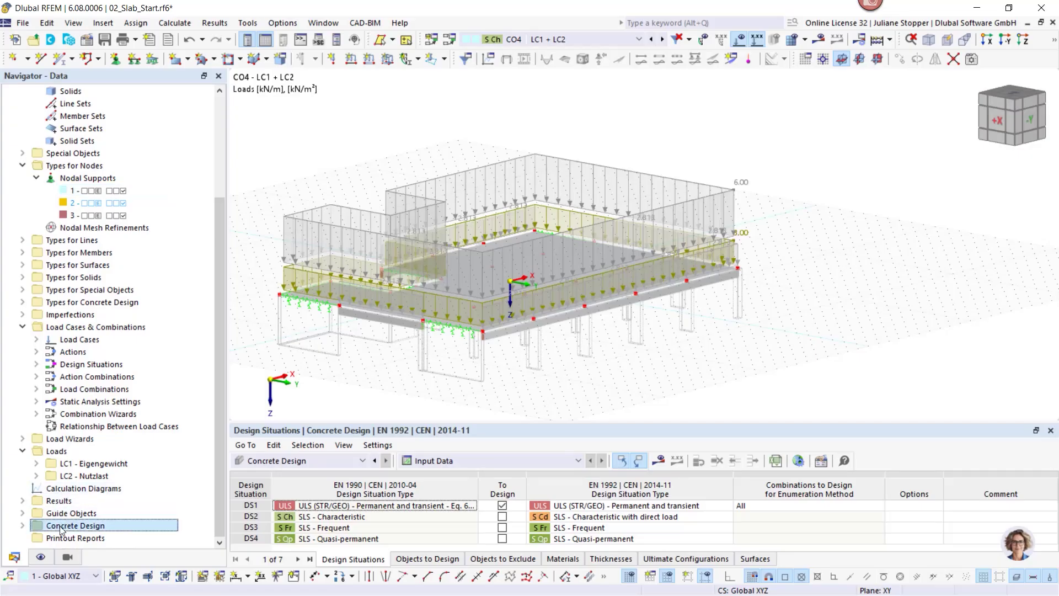
pyautogui.click(107, 451)
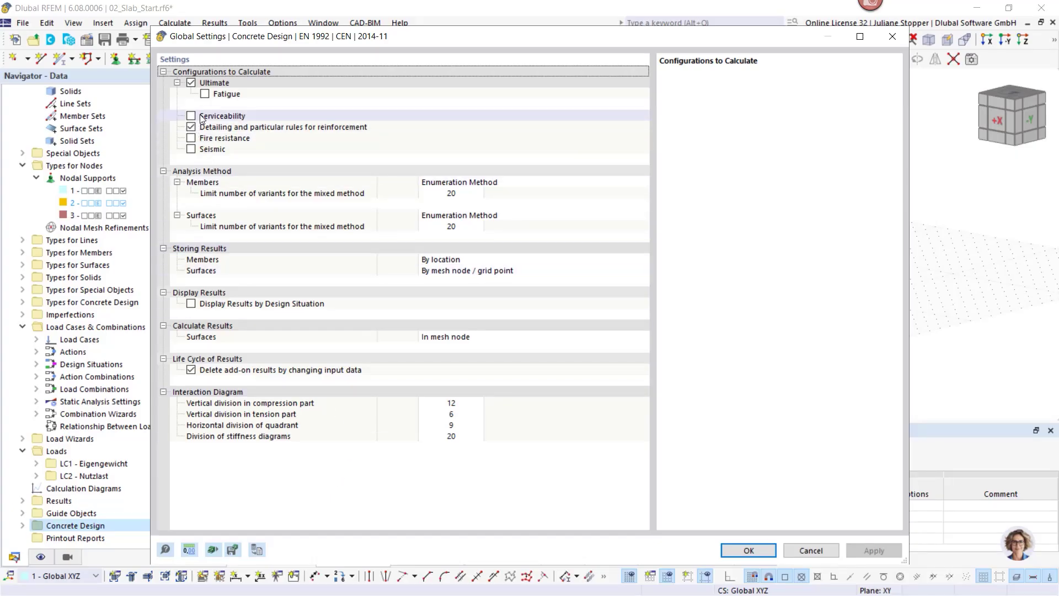
pyautogui.click(191, 128)
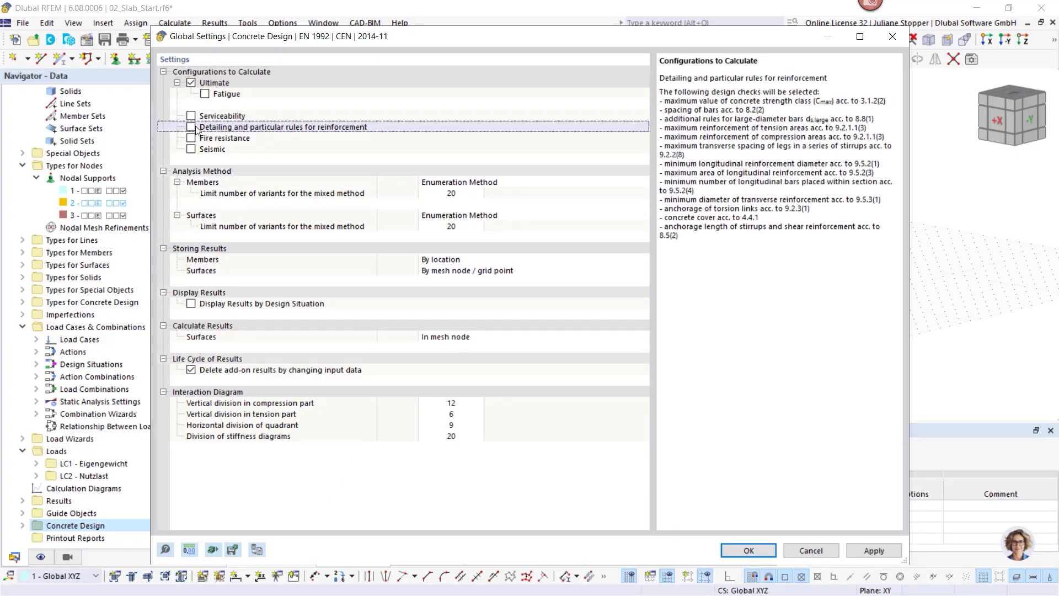
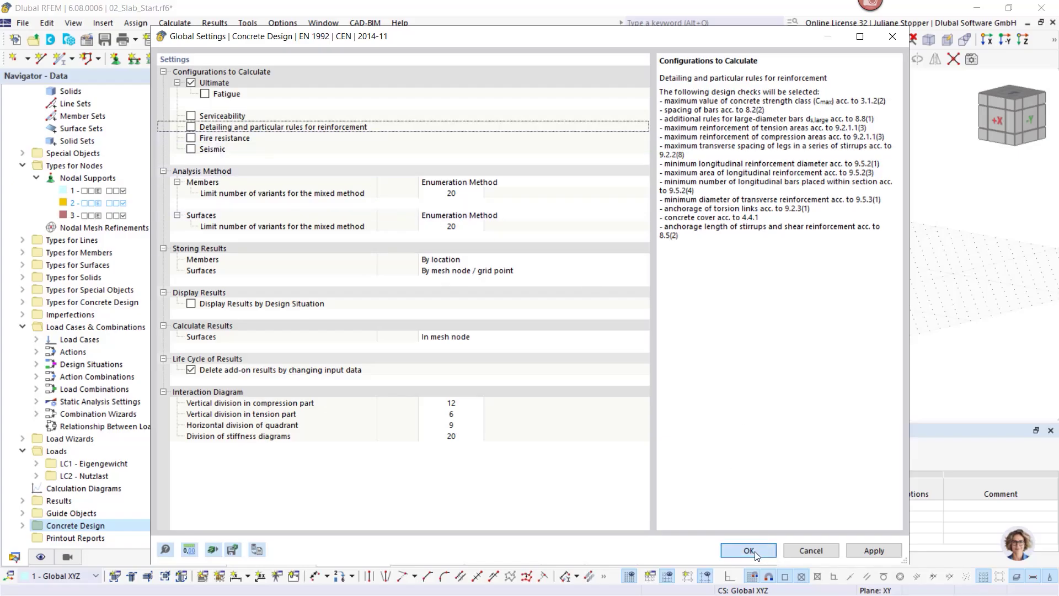
pyautogui.click(771, 554)
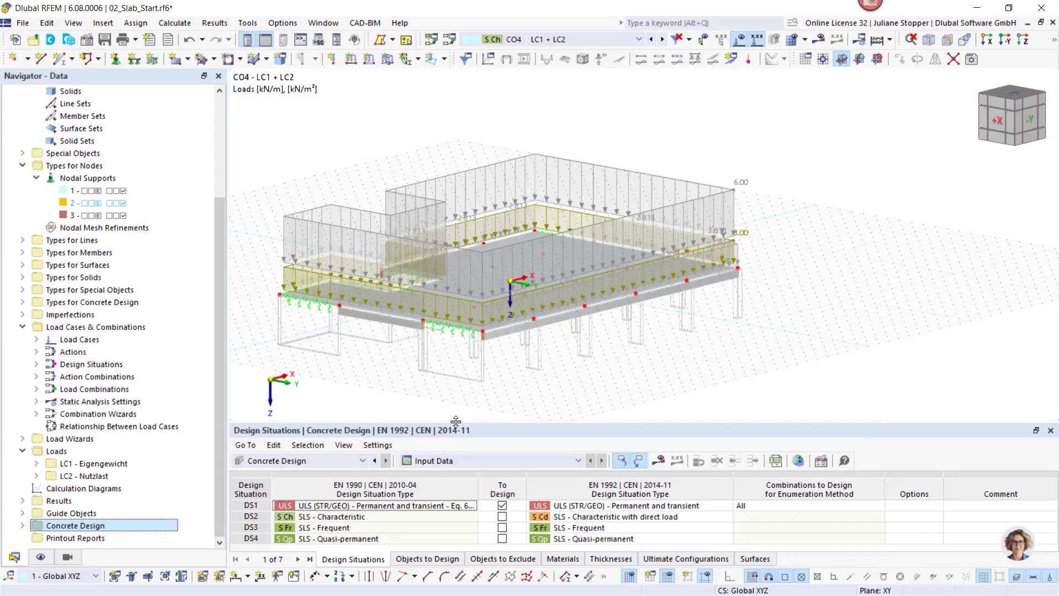
# Step: Enlarge the table area, run the Concrete Design calculation and switch the displayed results to Static Analysis
pyautogui.moveTo(456, 422); pyautogui.dragTo(460, 341)
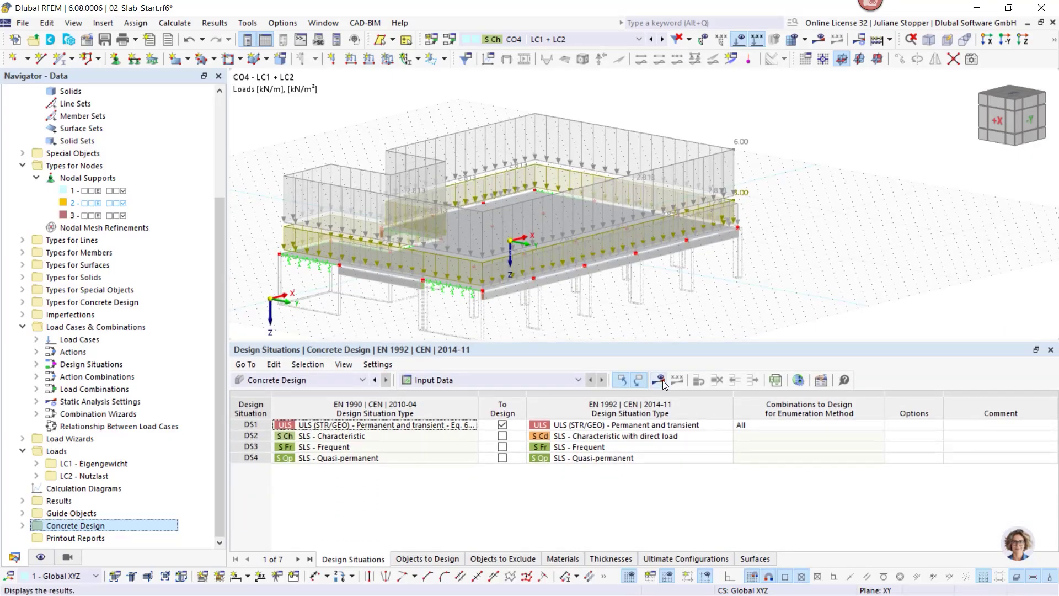
pyautogui.click(658, 380)
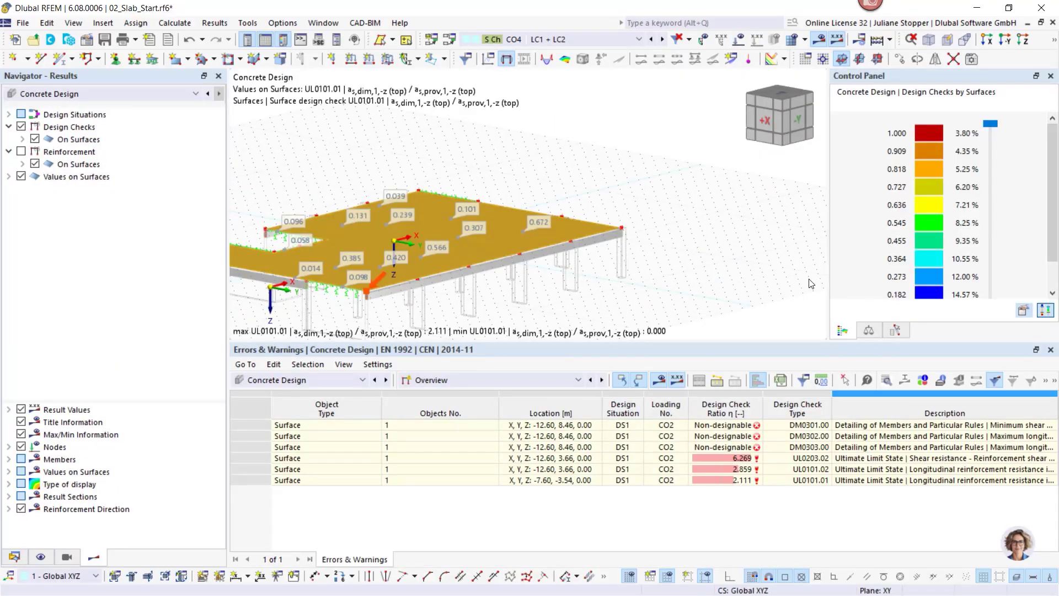
pyautogui.click(91, 95)
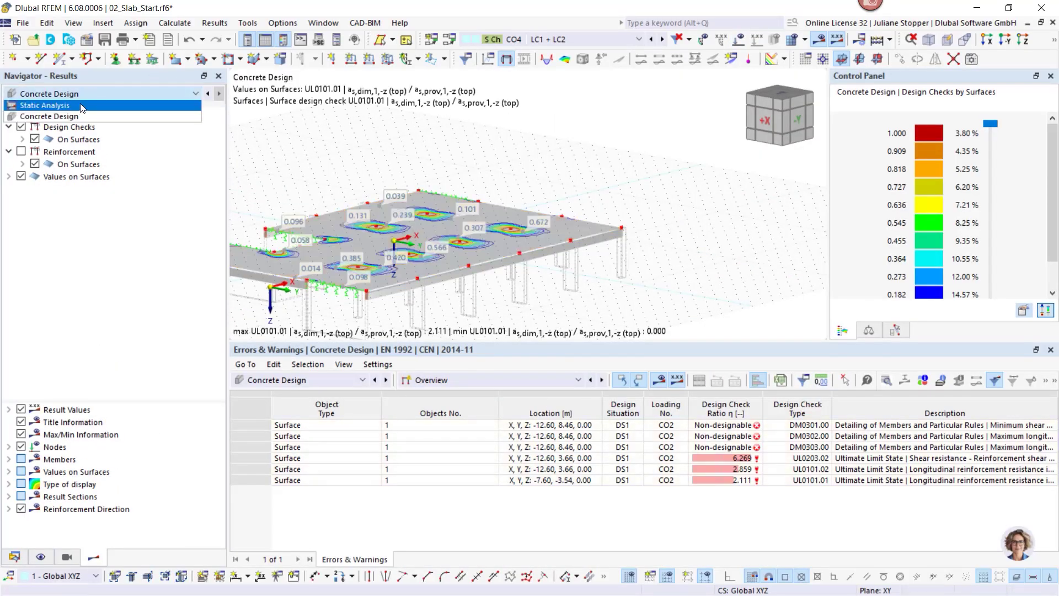
pyautogui.click(82, 106)
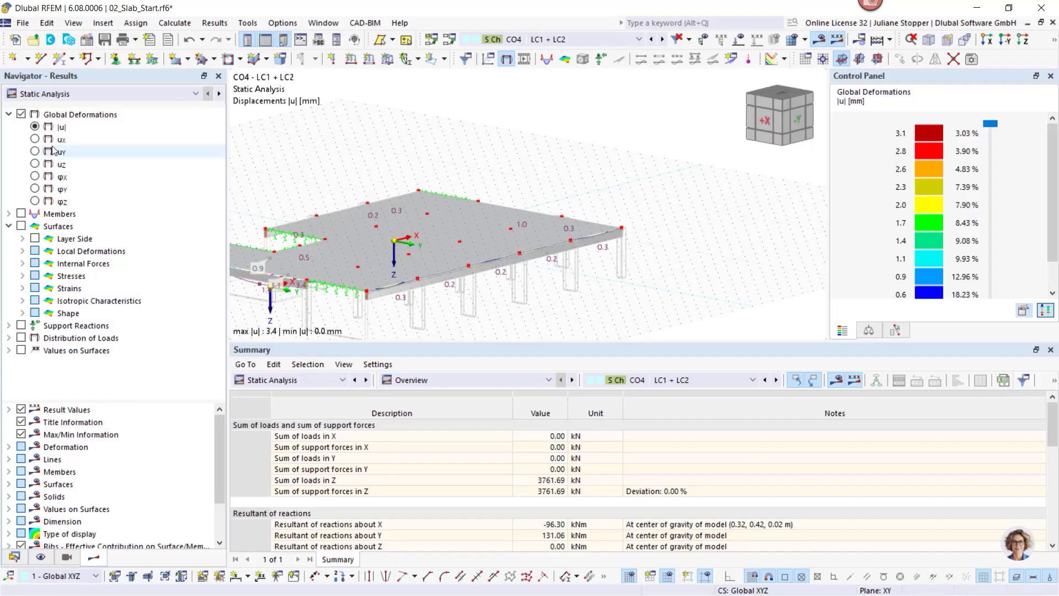
# Step: Show the model as wireframe with its results as isobands, and inspect the slab's global deformations for CO4
pyautogui.click(1054, 42)
pyautogui.click(981, 57)
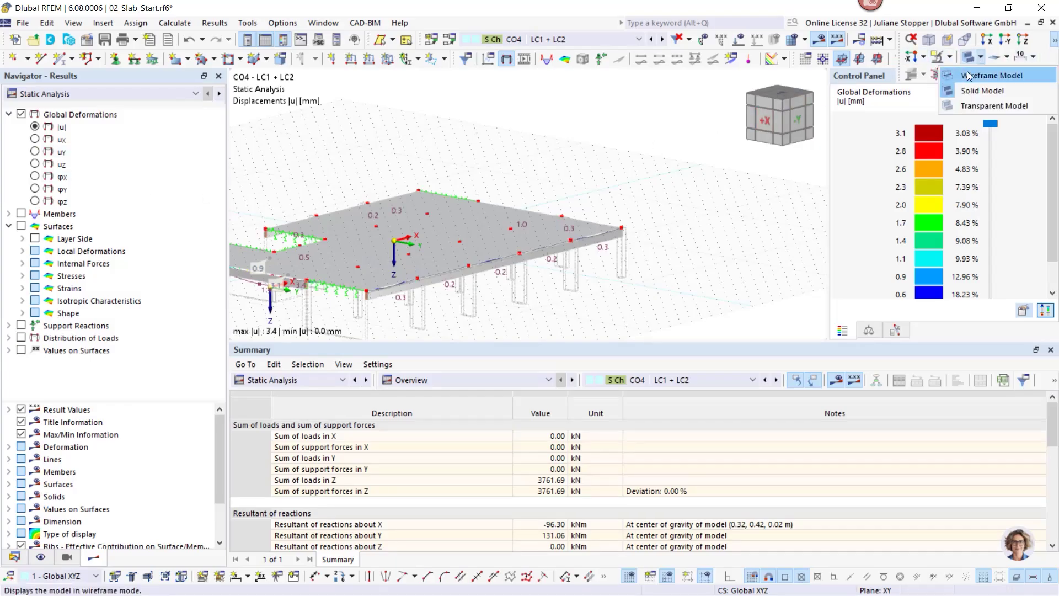
pyautogui.click(1009, 52)
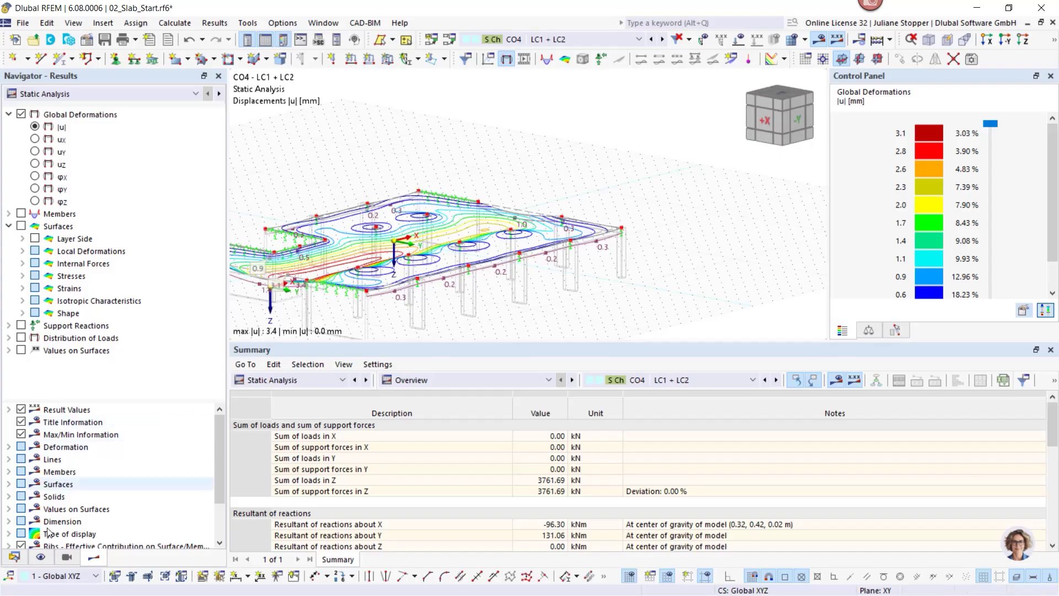
pyautogui.click(8, 533)
pyautogui.scroll(-1, 44, 480)
pyautogui.scroll(-1, 44, 479)
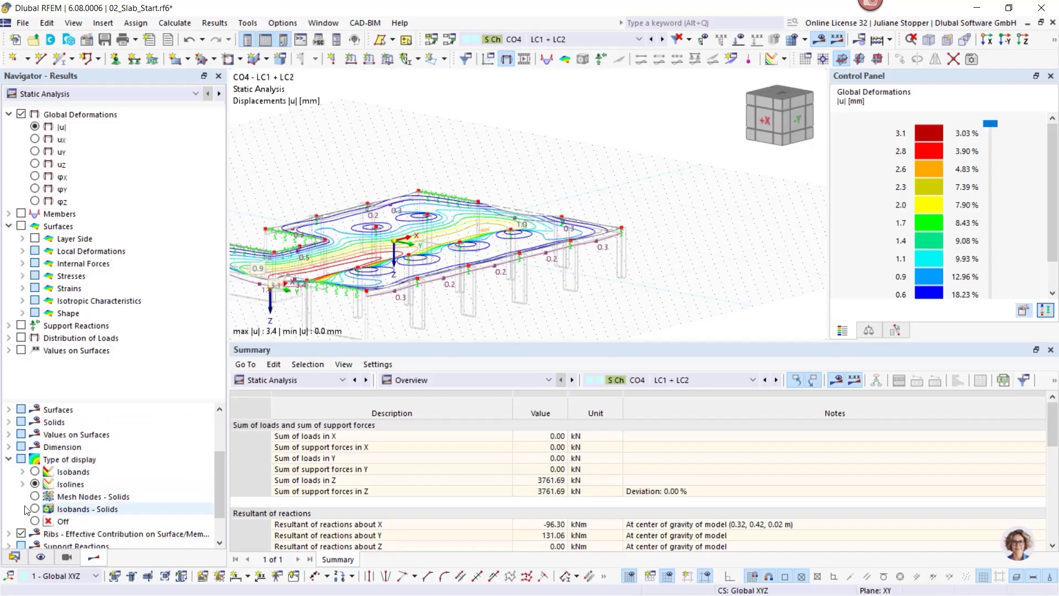
pyautogui.click(35, 471)
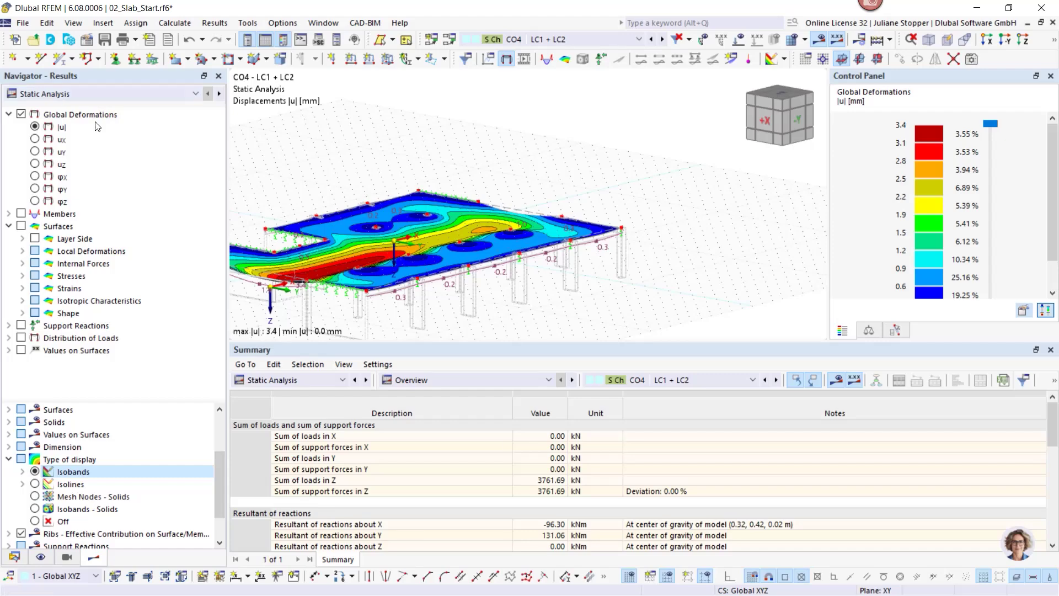
pyautogui.moveTo(392, 266); pyautogui.dragTo(485, 289, button='middle')
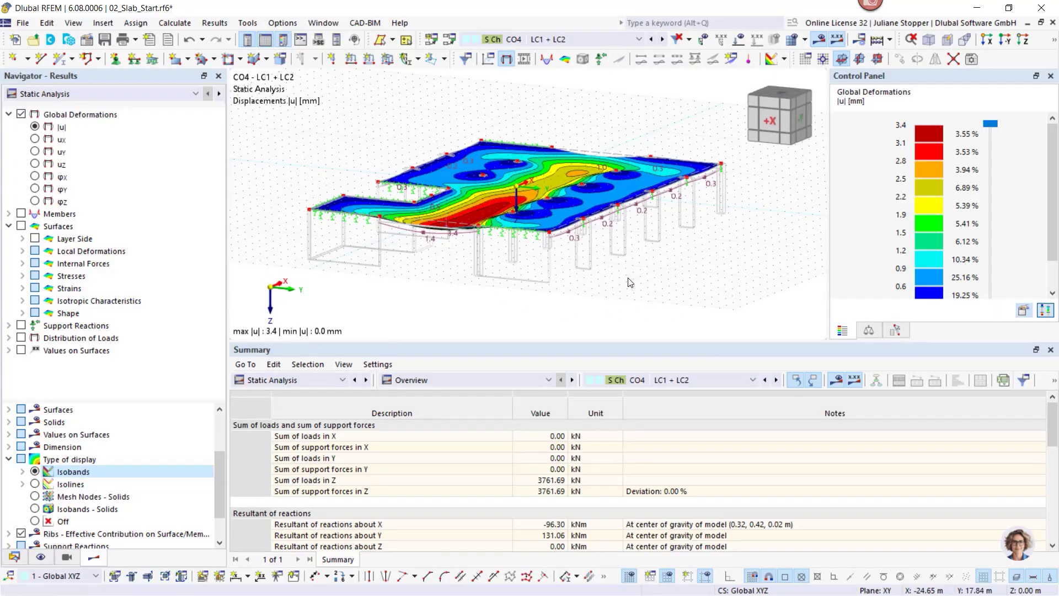
pyautogui.keyDown('ctrl'); pyautogui.moveTo(682, 308); pyautogui.dragTo(651, 315, button='middle'); pyautogui.keyUp('ctrl')
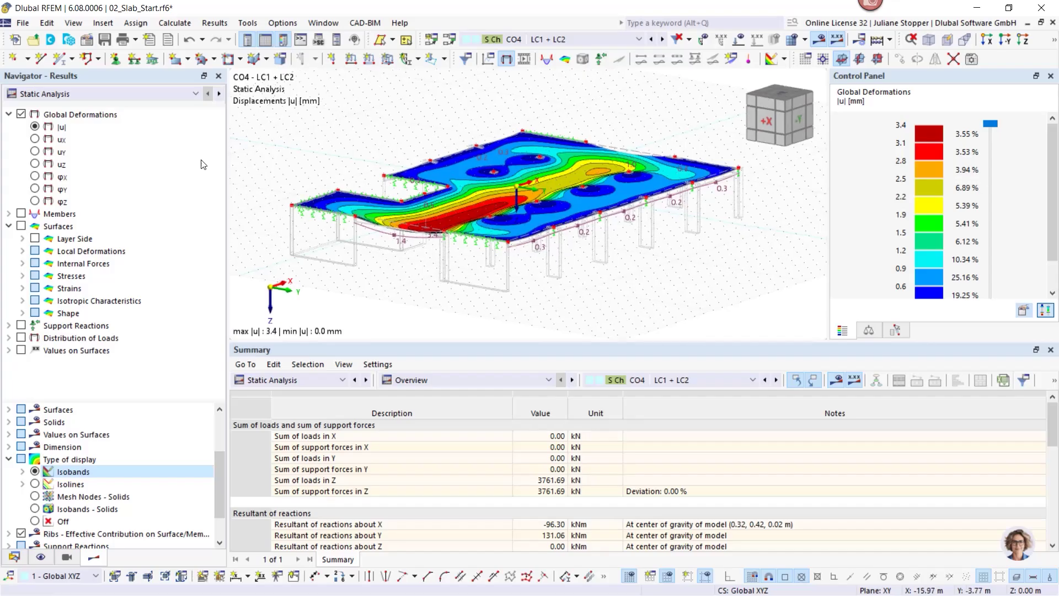
# Step: Return to the Concrete Design results, hide the values on surfaces and show the slab in plan along Z
pyautogui.click(111, 92)
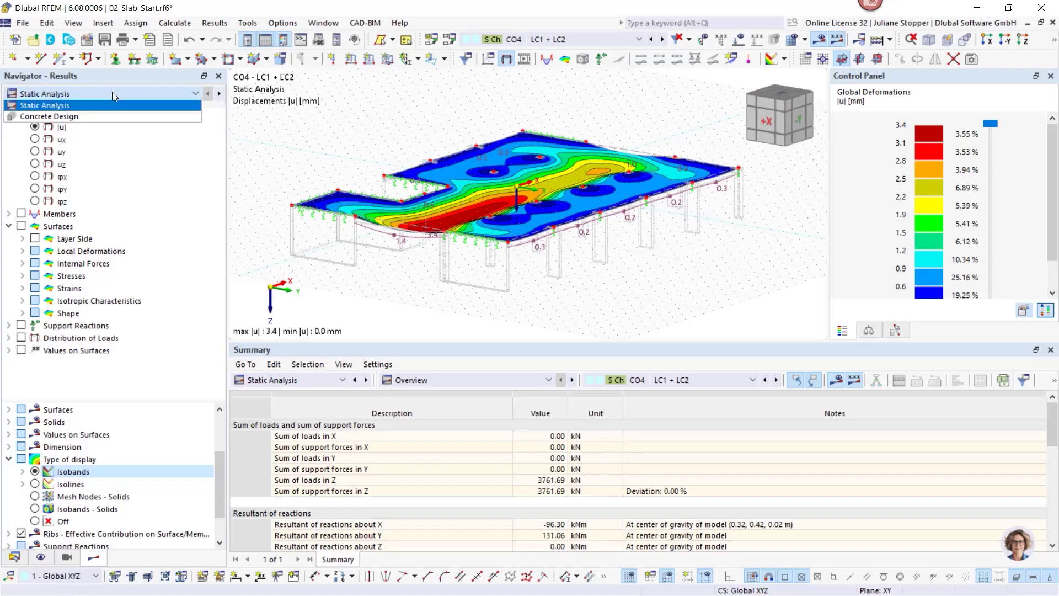
pyautogui.click(55, 117)
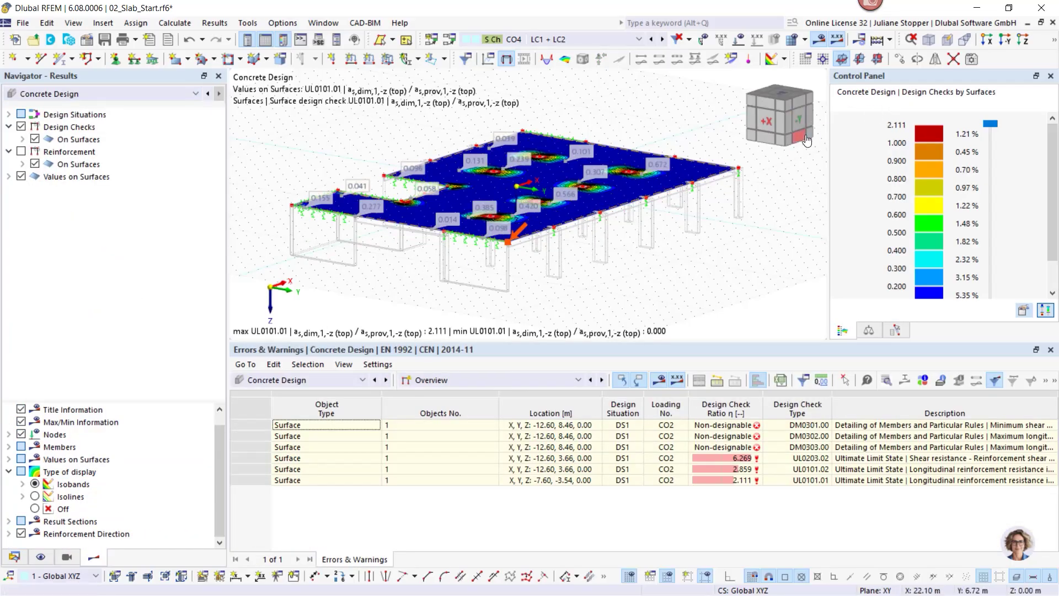
pyautogui.click(21, 176)
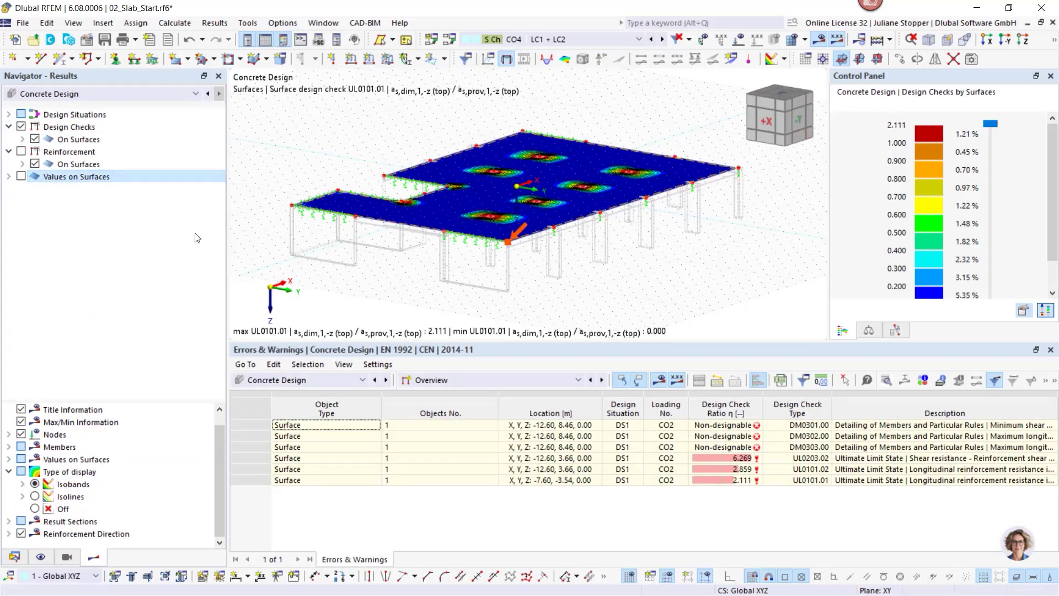
pyautogui.click(1022, 39)
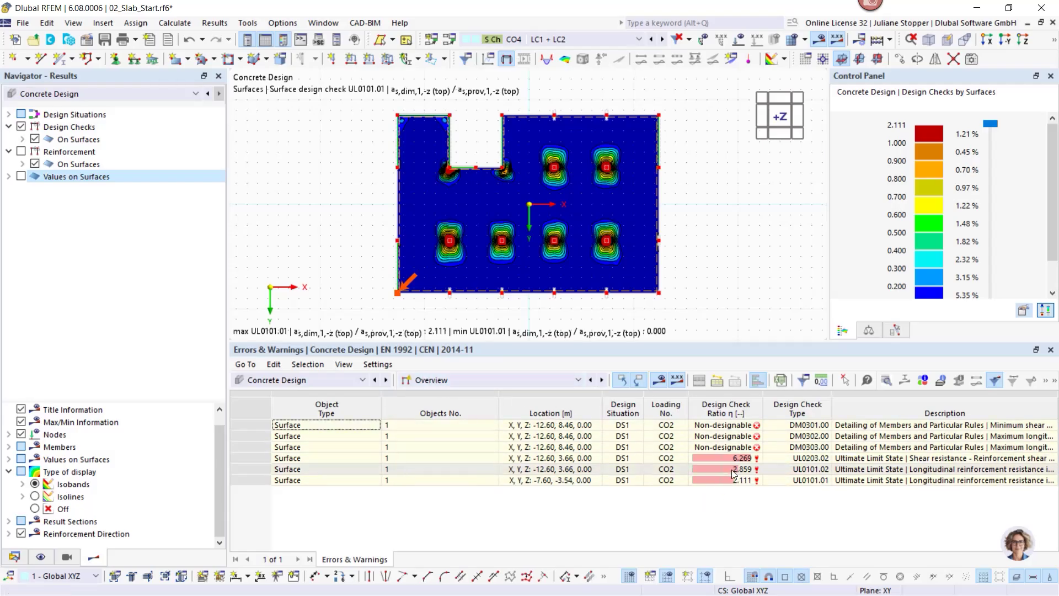
# Step: Show the table of design ratios on surfaces and expand the individual ultimate limit state checks in the results tree
pyautogui.click(472, 381)
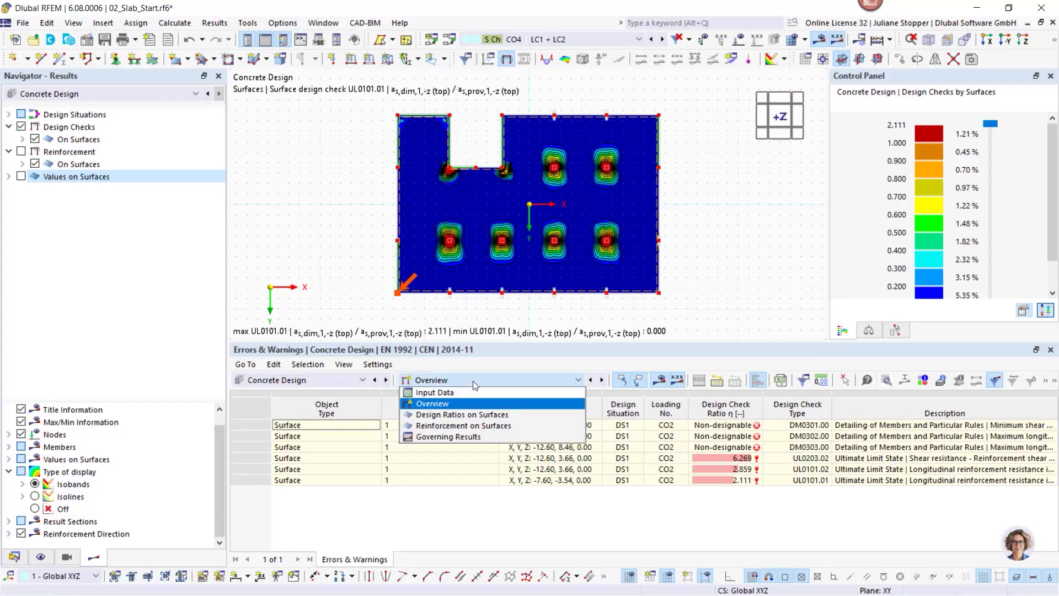
pyautogui.click(468, 416)
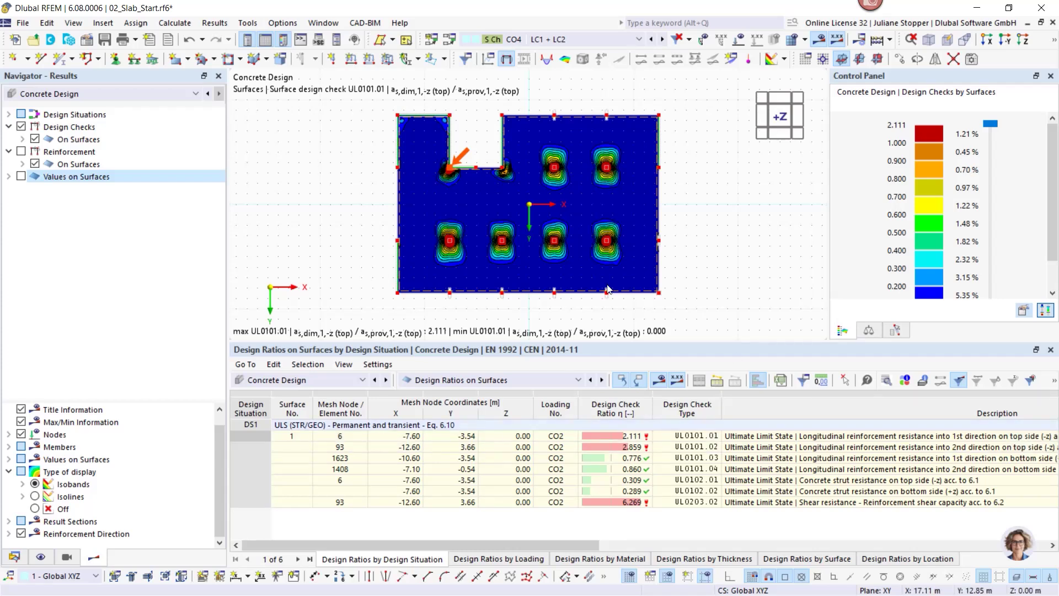
pyautogui.click(22, 140)
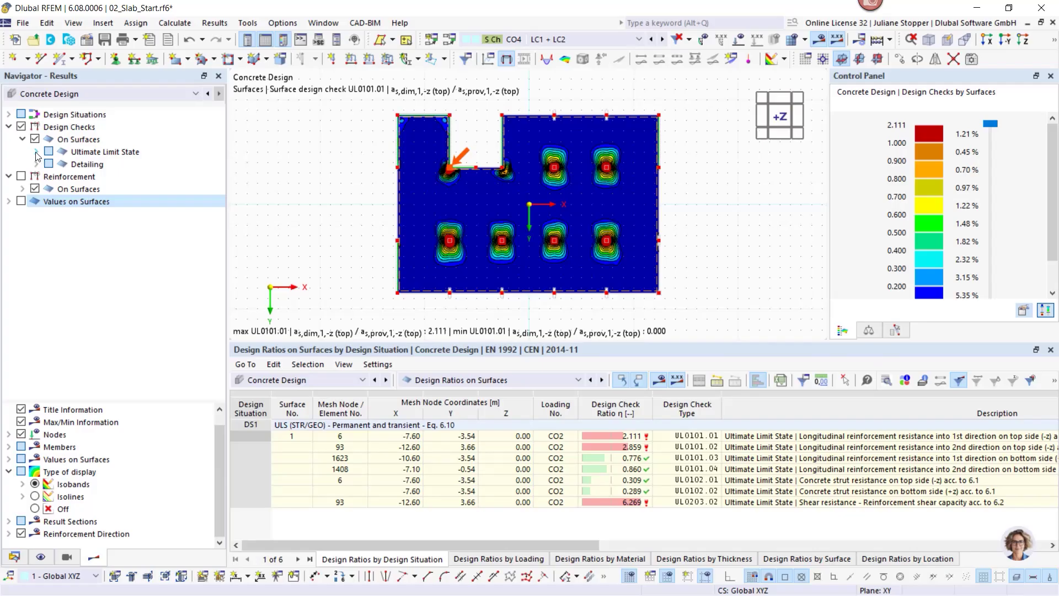
pyautogui.click(36, 152)
pyautogui.click(49, 164)
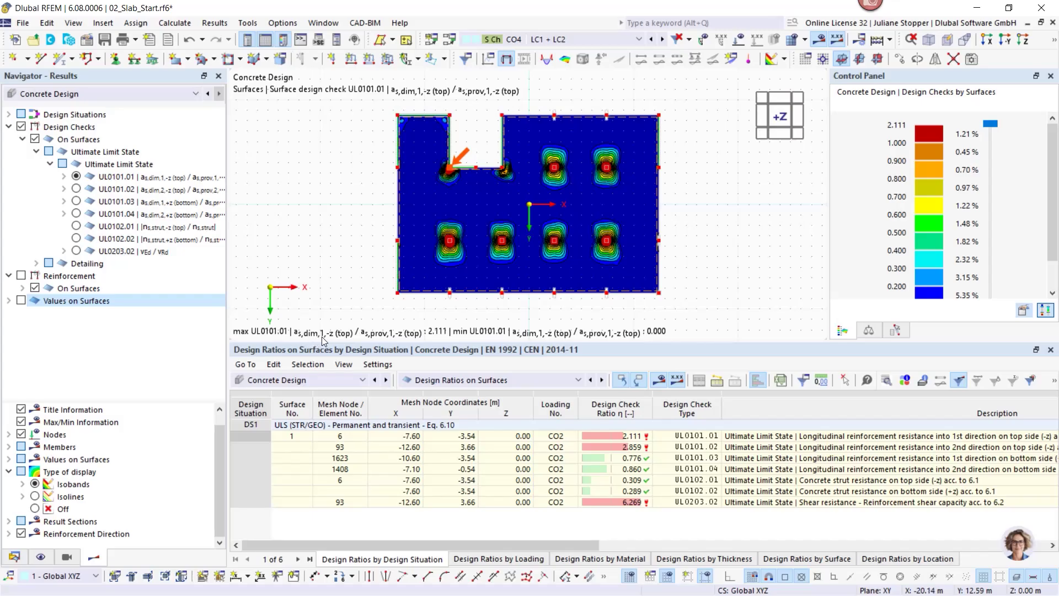
# Step: Review the surface design checks UL0101.02, UL0101.03 and UL0101.04 on the slab, and return to UL0101.02
pyautogui.click(76, 189)
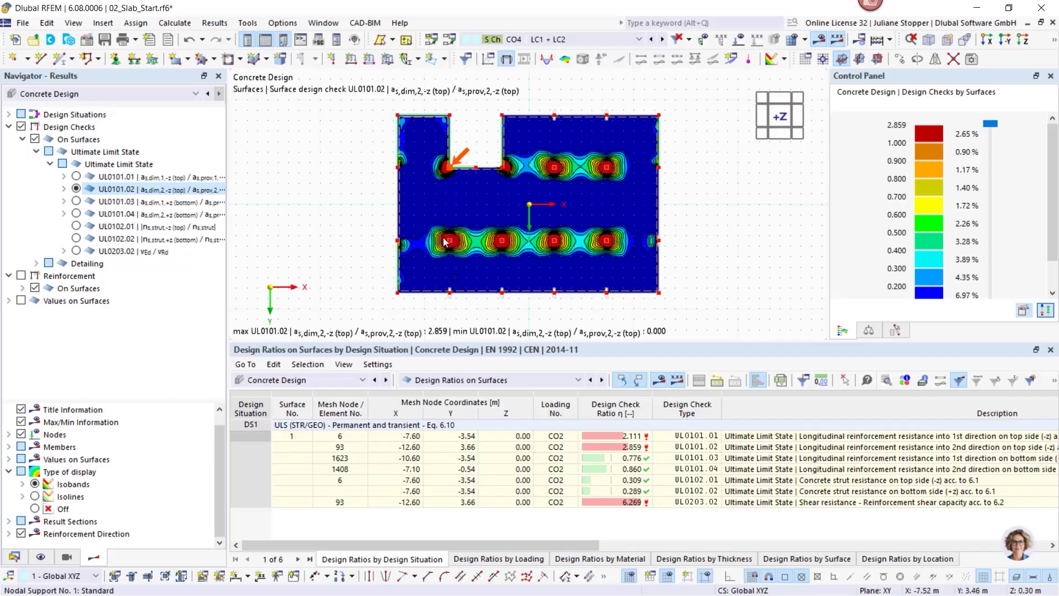
pyautogui.click(77, 201)
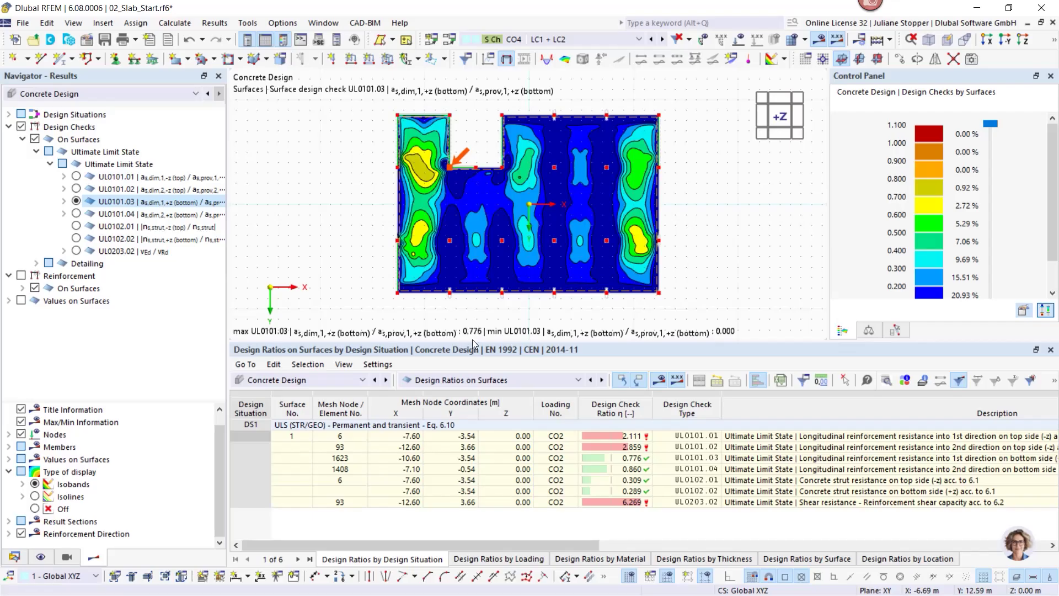
pyautogui.click(76, 213)
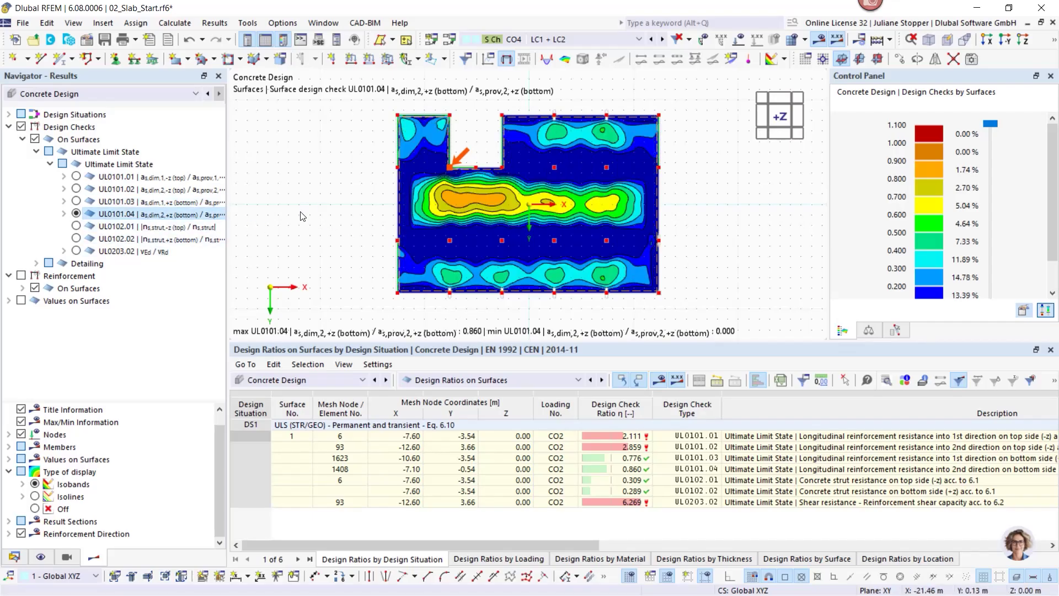
pyautogui.click(76, 189)
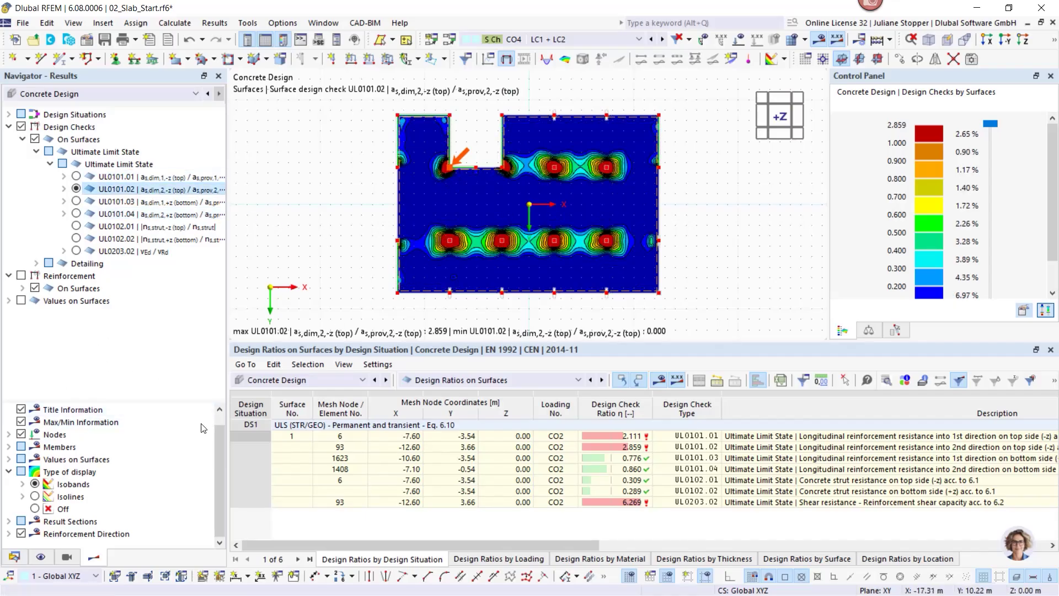
# Step: Return to the model data tree, expand Types for Concrete Design and collapse the node types, load cases and combinations, and loads
pyautogui.click(14, 557)
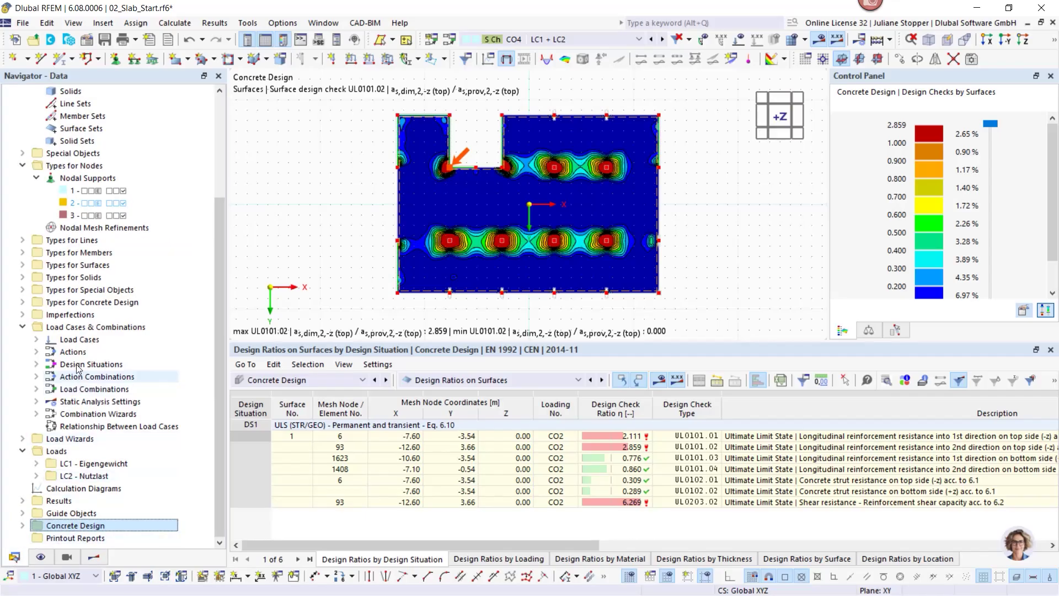
pyautogui.click(22, 302)
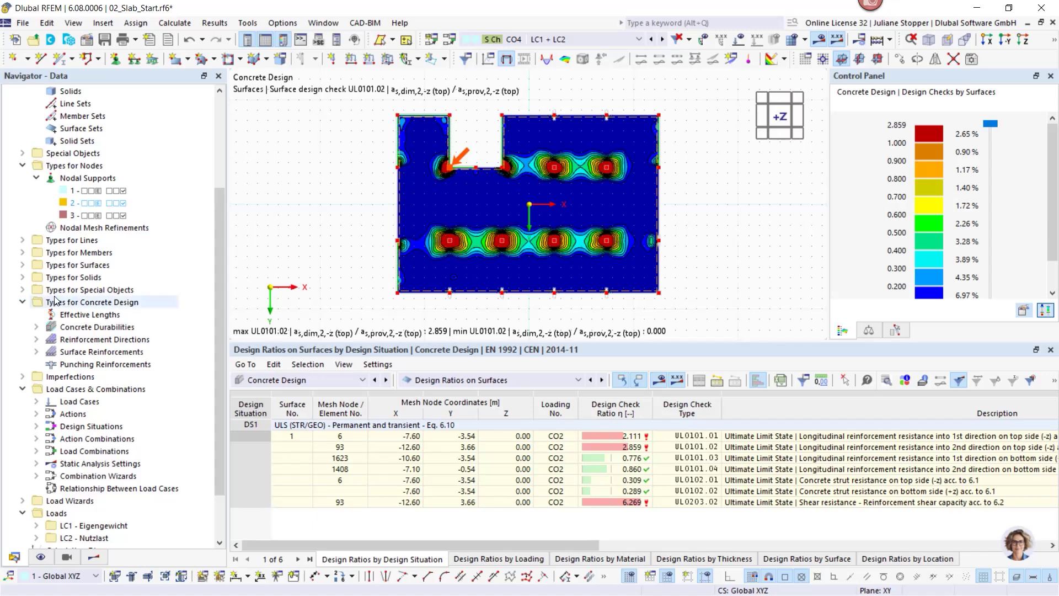
pyautogui.scroll(5, 23, 304)
pyautogui.click(23, 115)
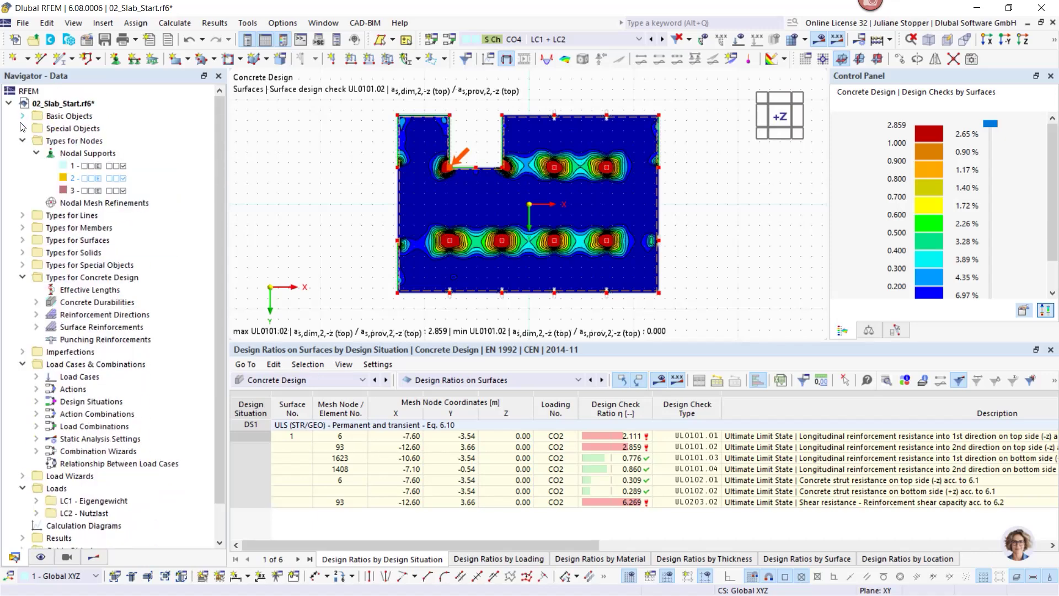
pyautogui.click(22, 141)
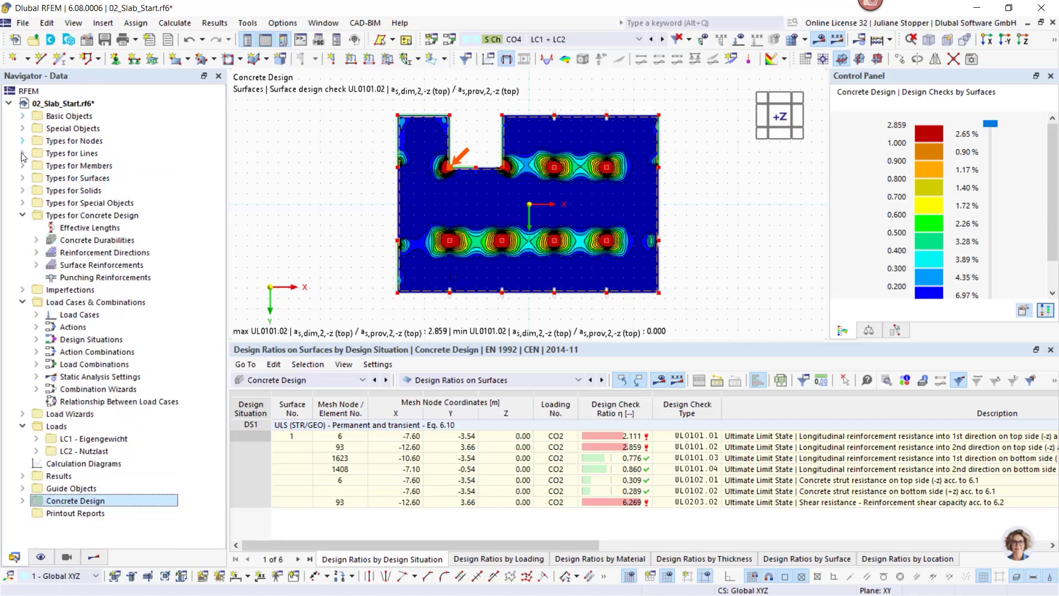
pyautogui.click(22, 303)
pyautogui.click(22, 327)
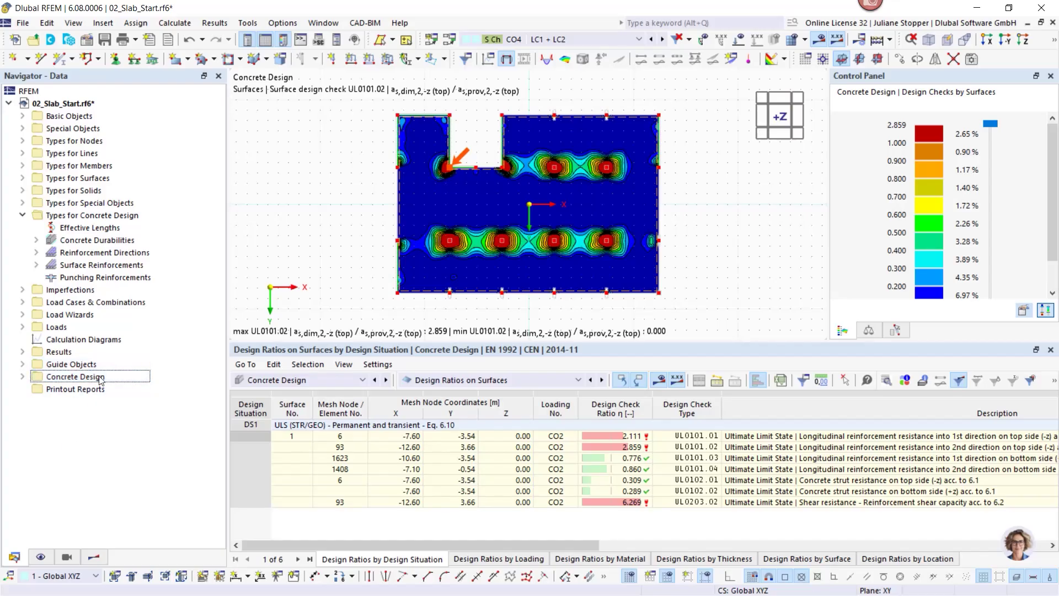
# Step: Expand the Concrete Design category and check the concrete durability defined under Types for Concrete Design
pyautogui.click(63, 216)
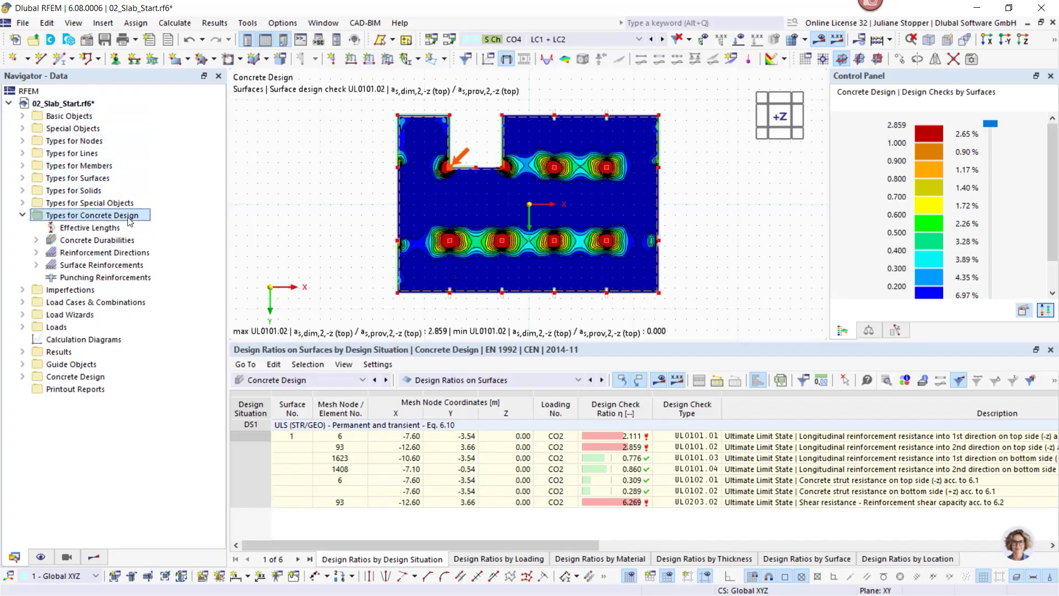
pyautogui.click(77, 378)
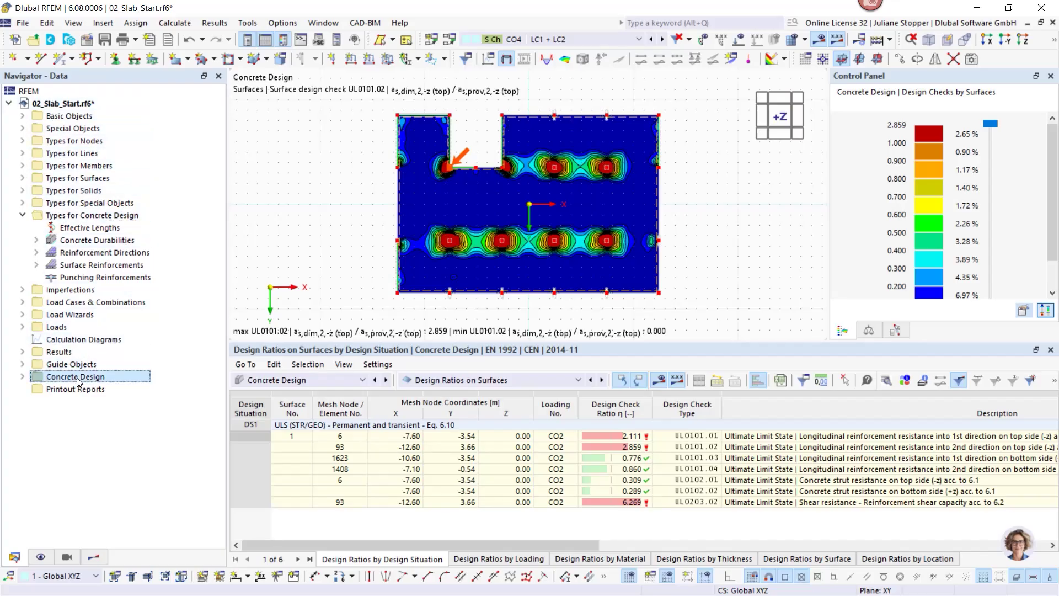
pyautogui.click(23, 377)
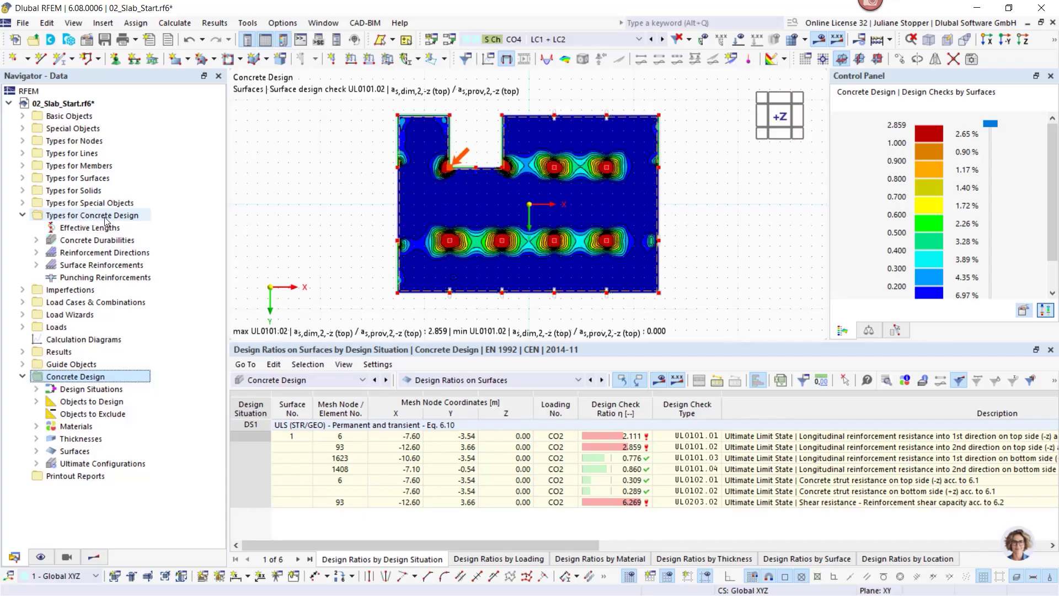
pyautogui.click(36, 241)
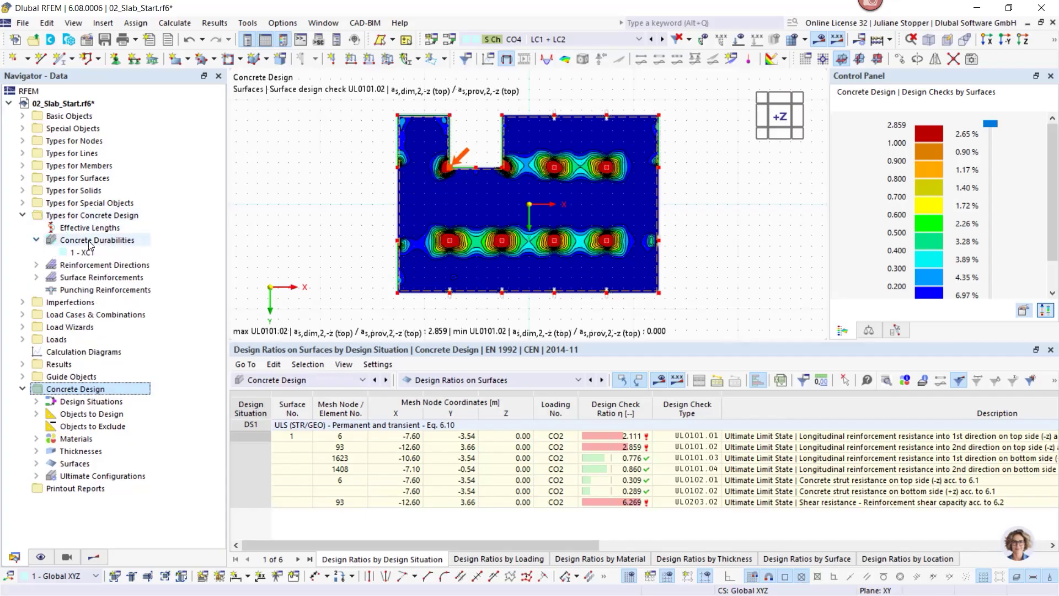
pyautogui.click(35, 241)
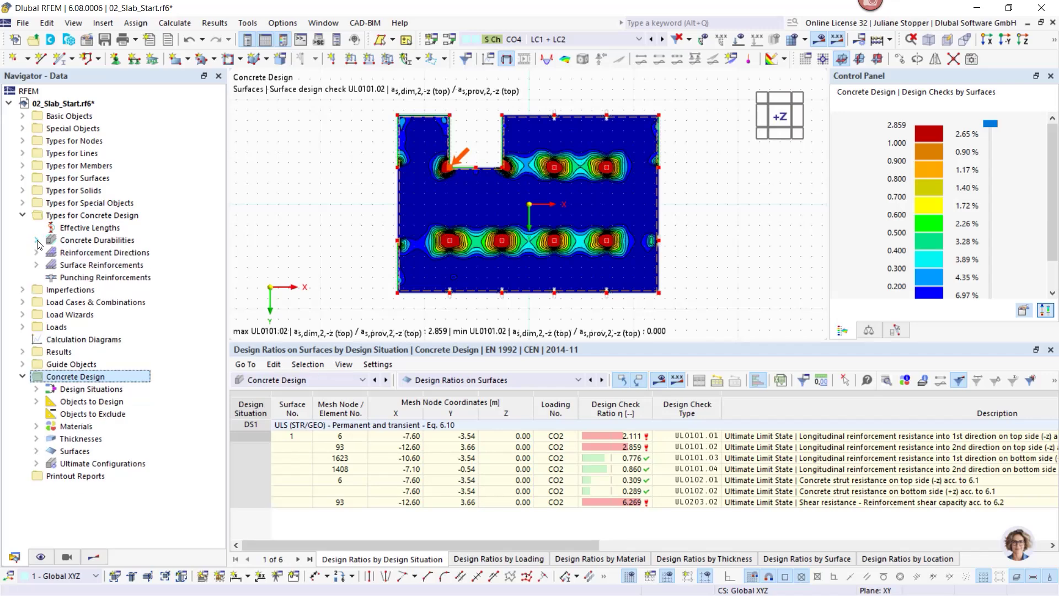
# Step: Start a new surface reinforcement under Types for Concrete Design and set its location type to Free Rectangular
pyautogui.click(36, 266)
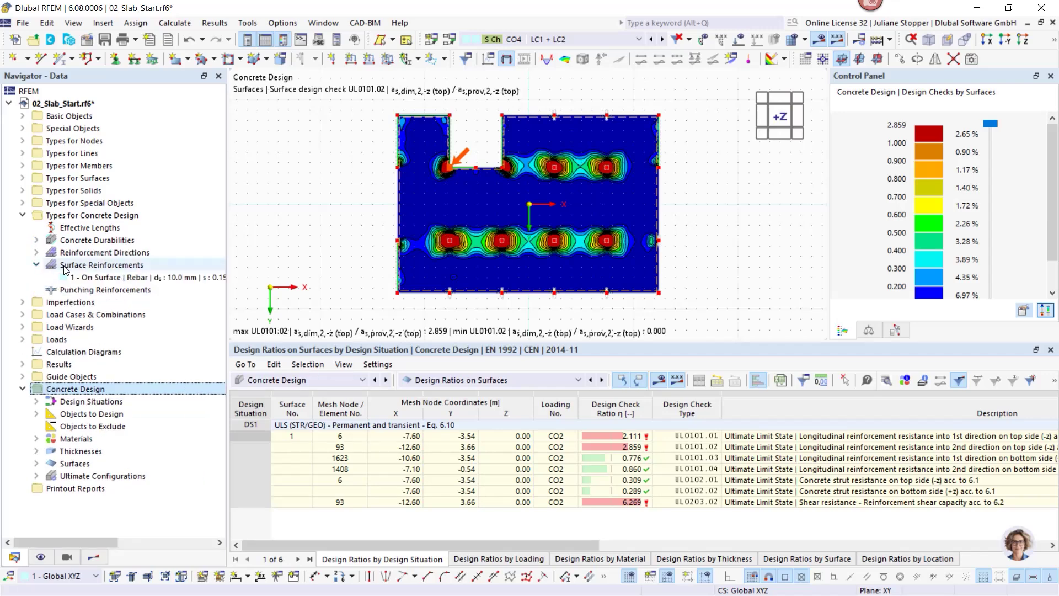
pyautogui.rightClick(82, 265)
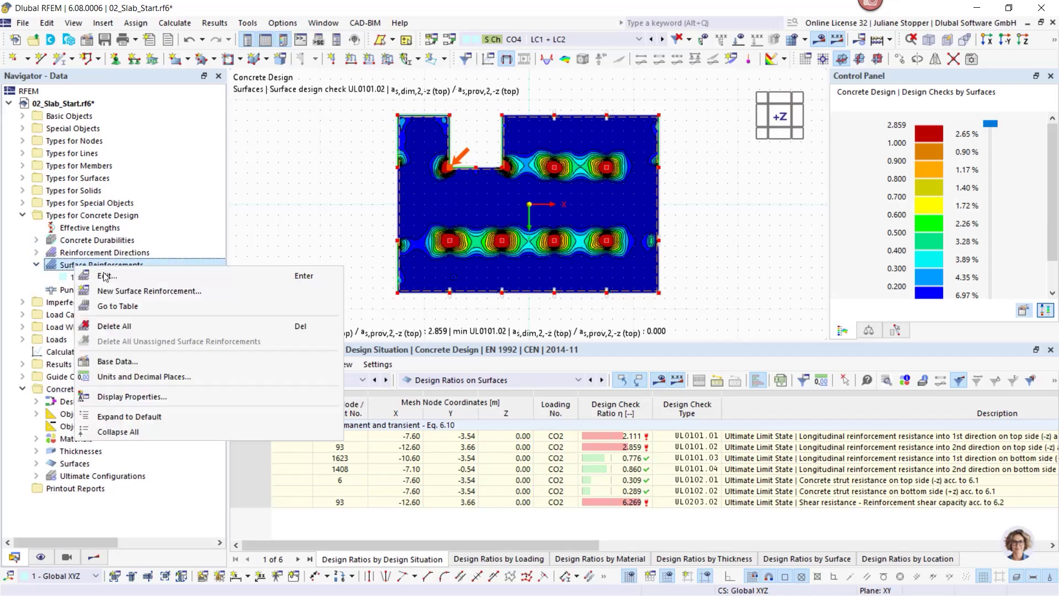
pyautogui.click(115, 289)
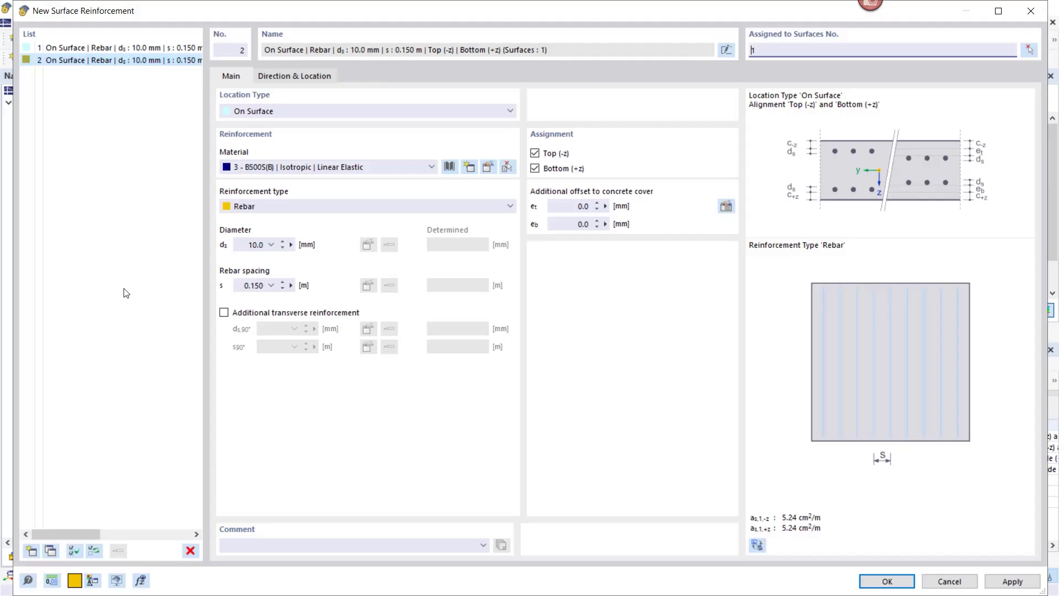
pyautogui.click(286, 114)
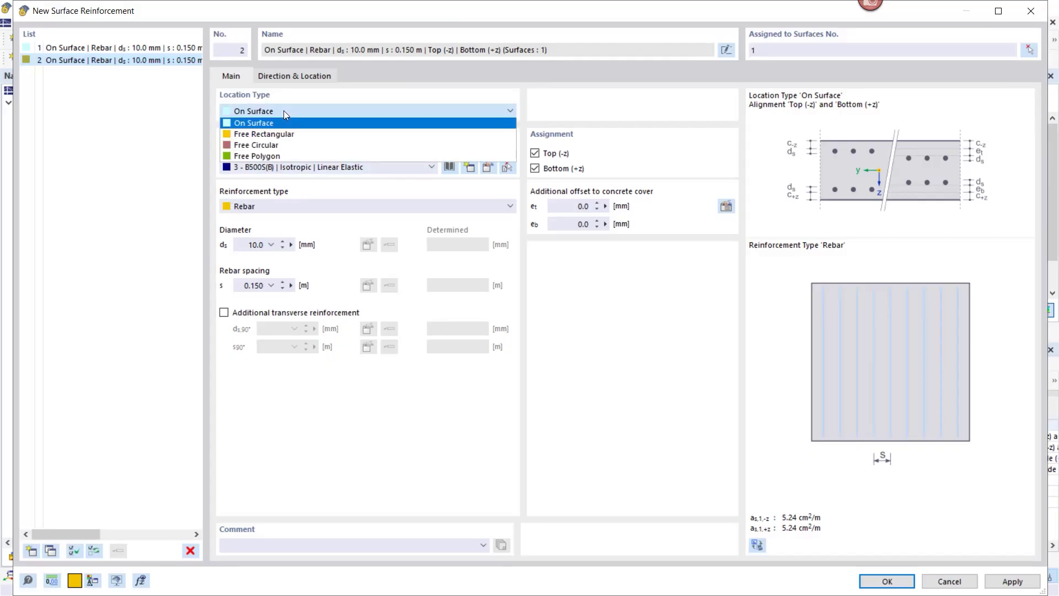
pyautogui.press('Escape')
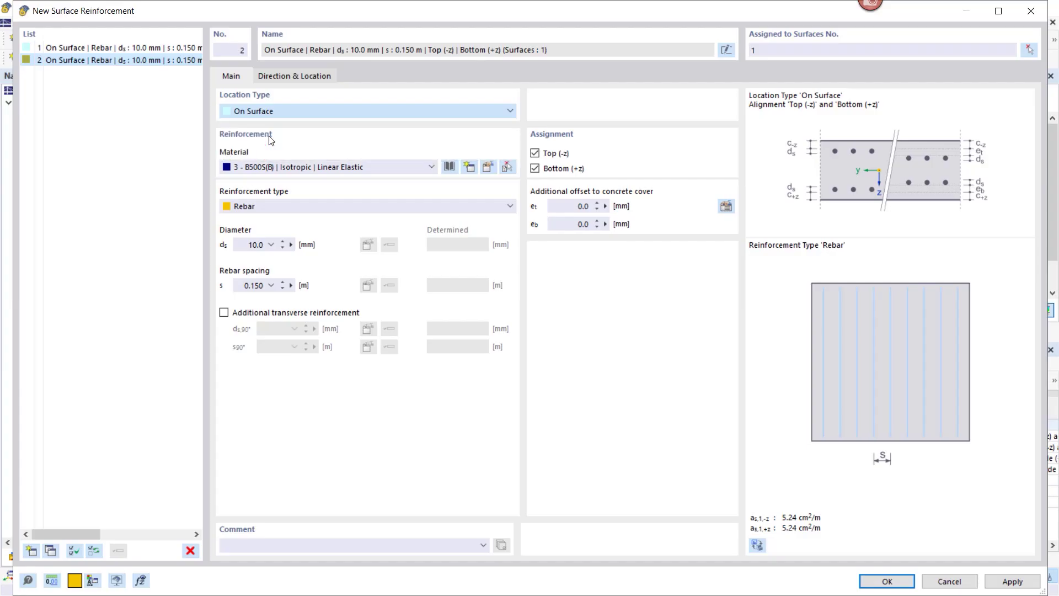
# Step: Enable additional transverse reinforcement, set both rebar diameters to 16 mm, and assign the reinforcement to the top side (-z) only
pyautogui.click(223, 312)
pyautogui.click(253, 244)
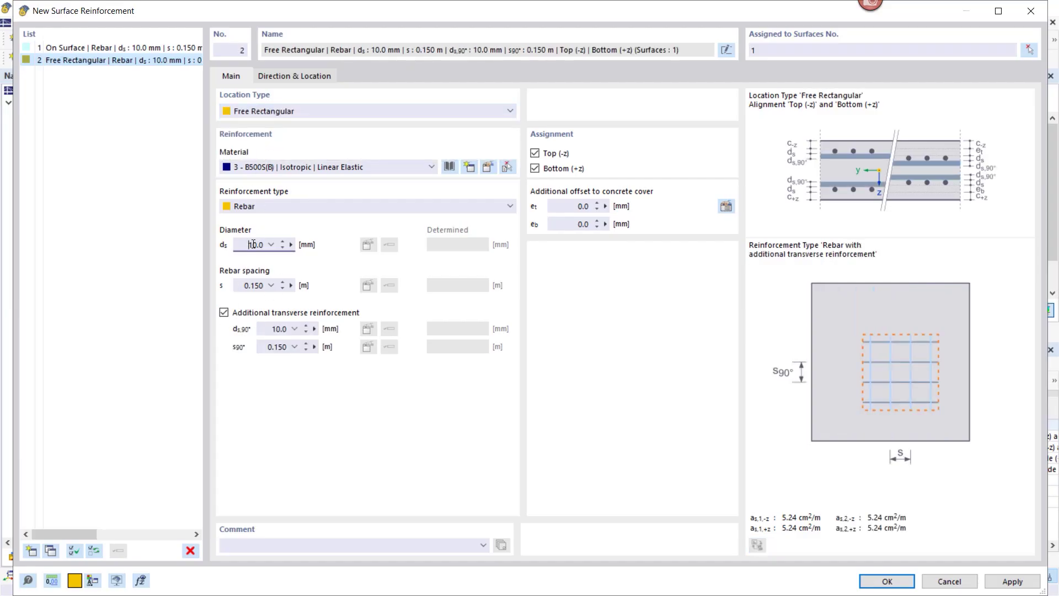
pyautogui.write('16')
pyautogui.doubleClick(279, 329)
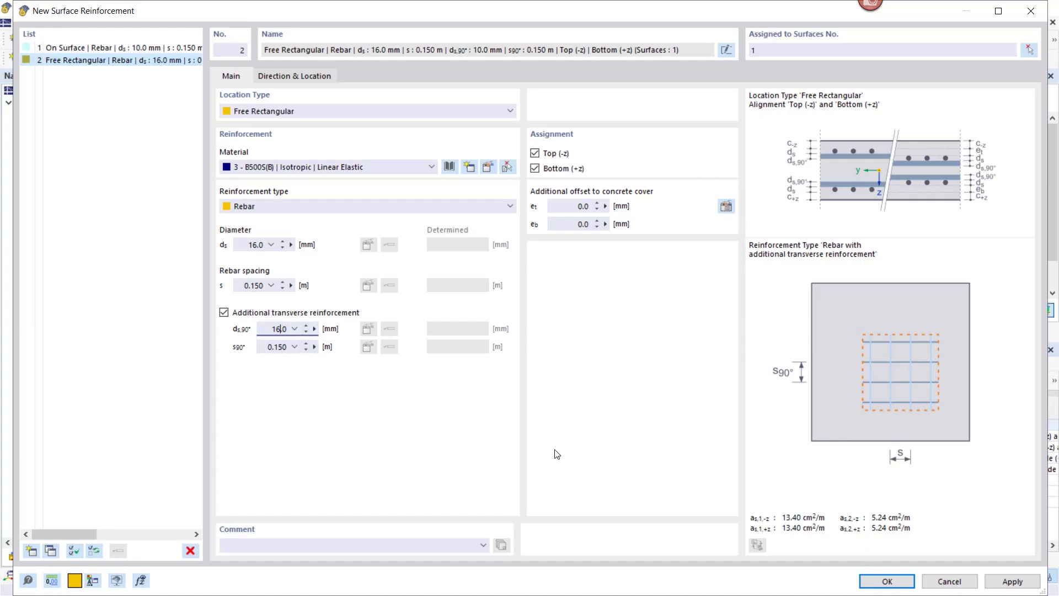
pyautogui.click(279, 347)
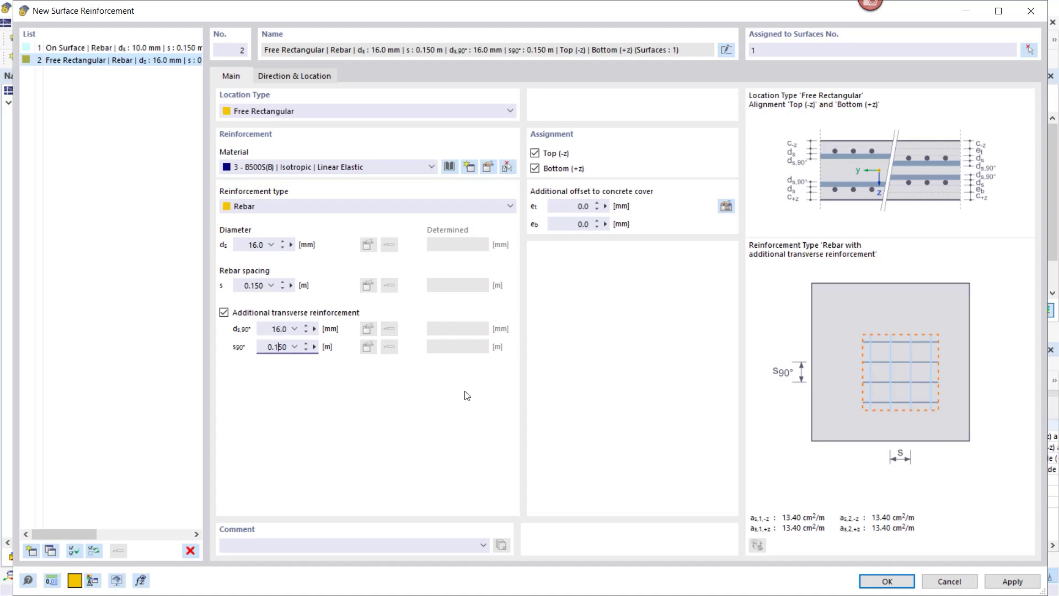
pyautogui.click(535, 168)
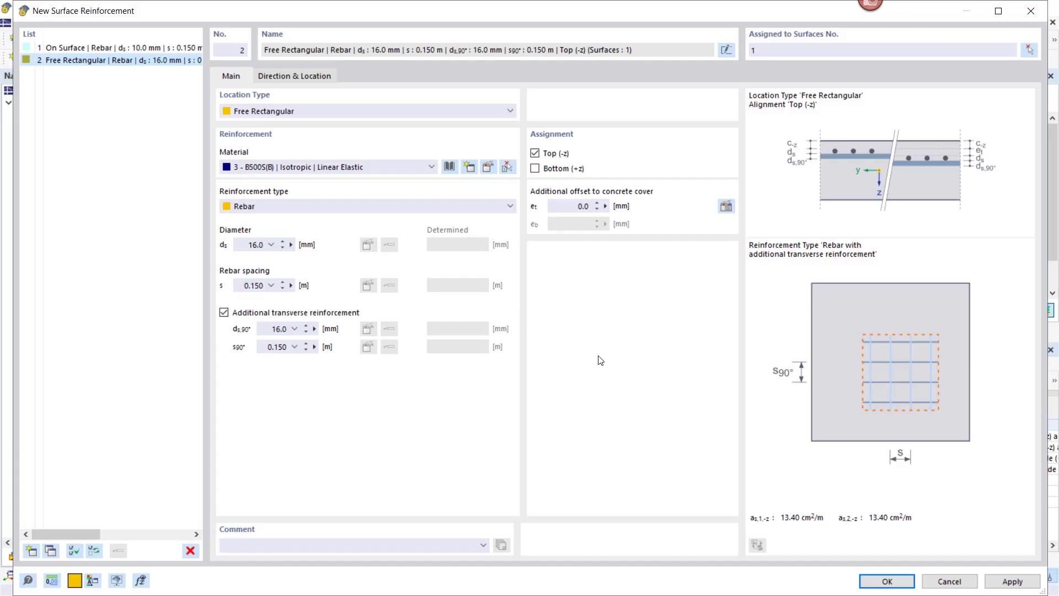
# Step: Define the reinforcement location by center and sides of the rectangle, with a = 3 m and b = 4 m
pyautogui.click(305, 76)
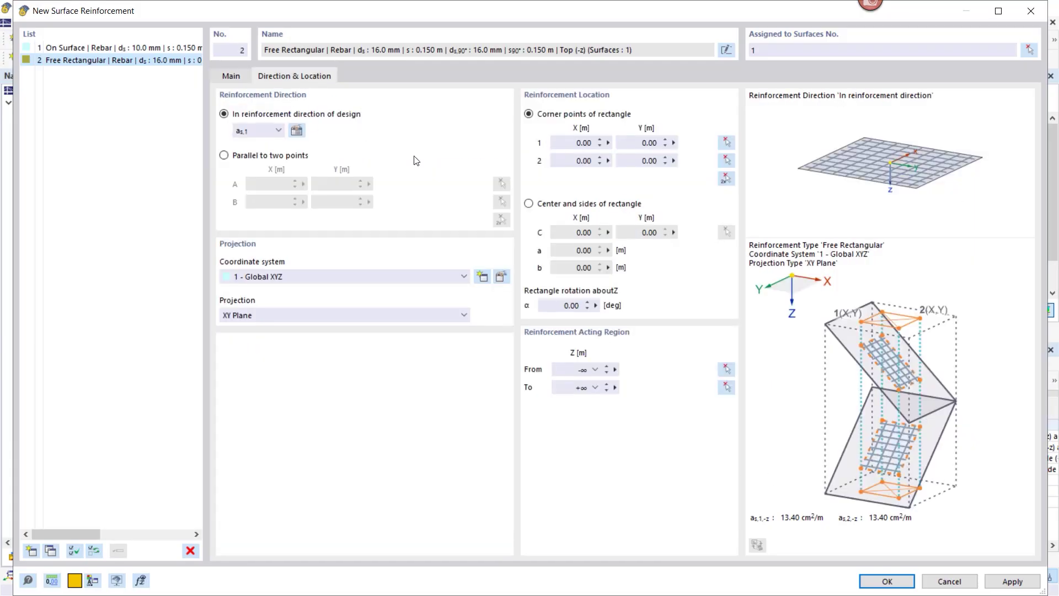
pyautogui.click(529, 204)
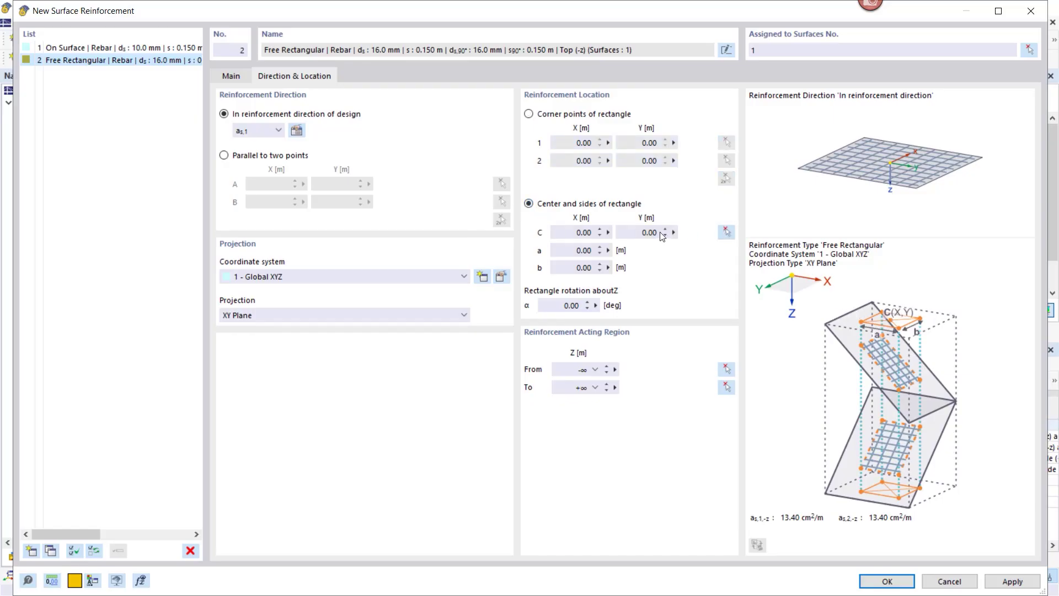
pyautogui.click(588, 249)
pyautogui.write('3')
pyautogui.click(593, 267)
pyautogui.write('4')
# Step: Hide the results, pick the column node at X -7.60, Y 3.46 as rectangle center, and create the reinforcement, accepting deletion of the Concrete Design results
pyautogui.click(726, 232)
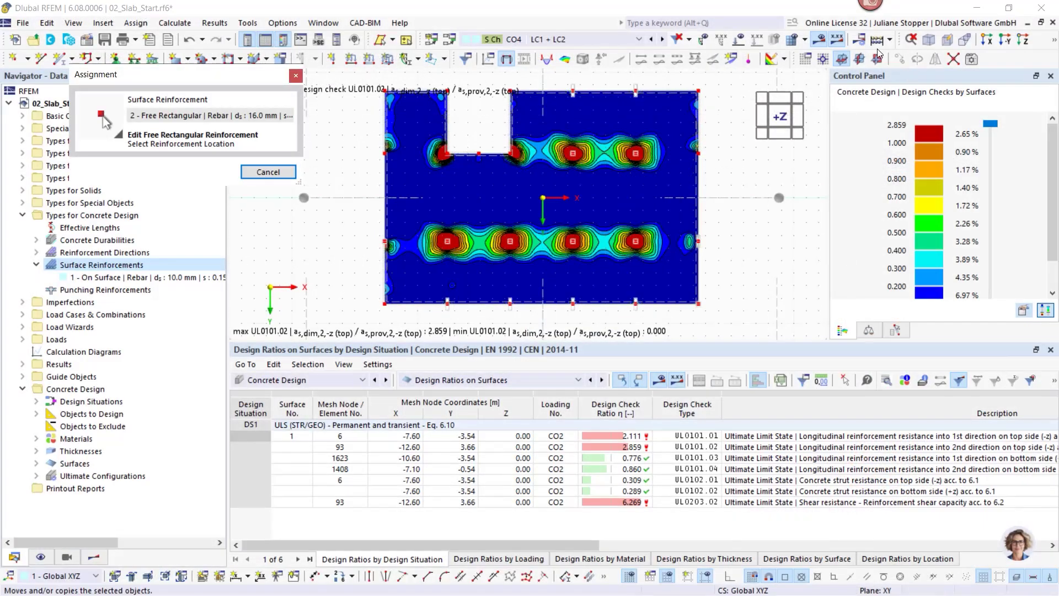
pyautogui.click(817, 40)
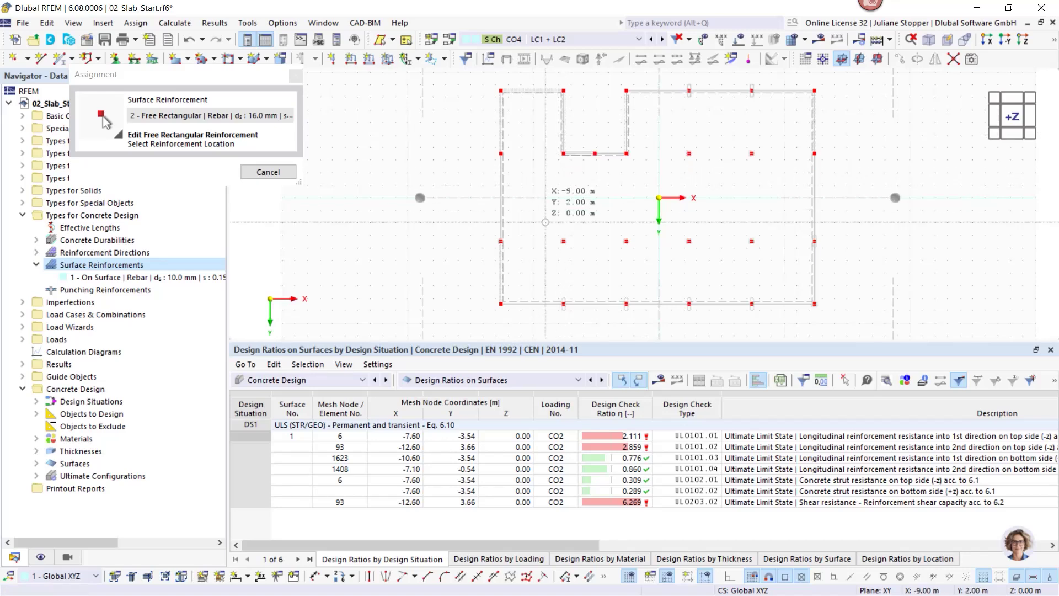
pyautogui.scroll(3, 558, 235)
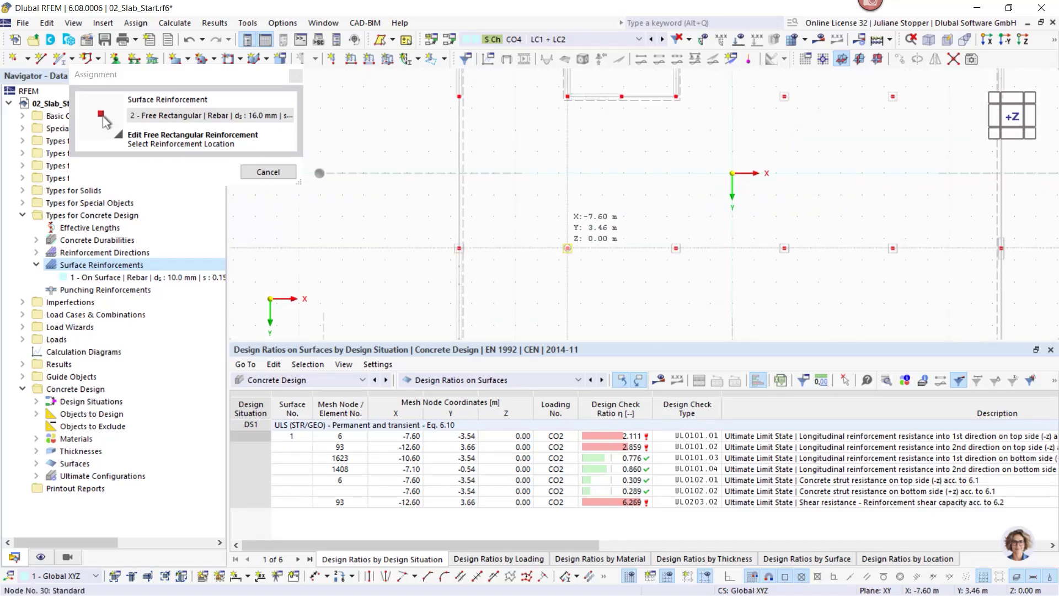
pyautogui.click(567, 248)
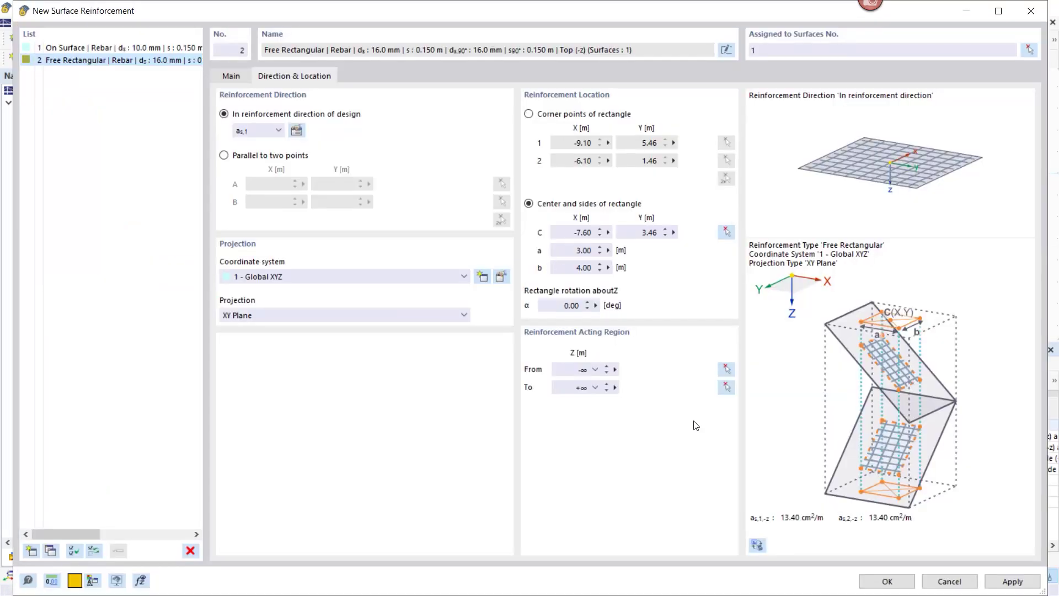
pyautogui.click(882, 582)
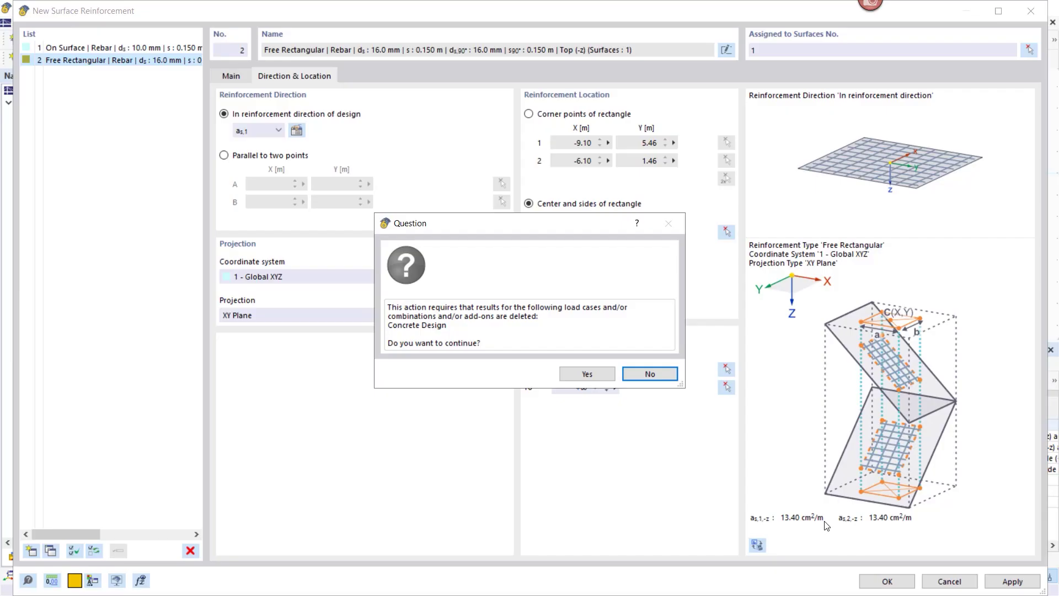
pyautogui.click(583, 374)
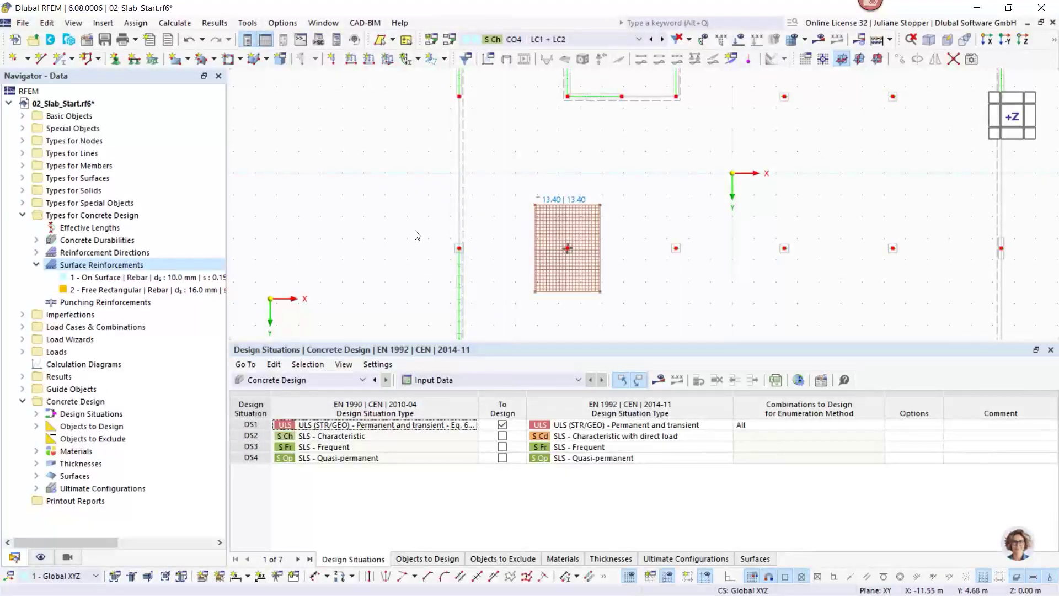
# Step: Select the new reinforcement rectangle and copy it onto the second column in the lower row
pyautogui.scroll(-2, 387, 221)
pyautogui.moveTo(512, 266); pyautogui.dragTo(422, 242, button='middle')
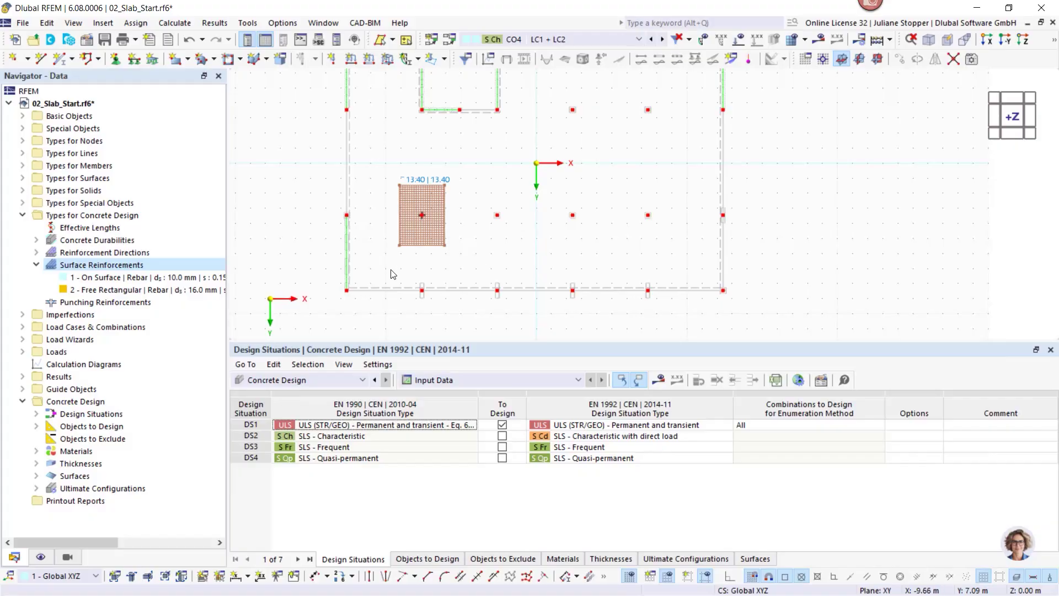
pyautogui.moveTo(466, 237); pyautogui.dragTo(393, 266)
pyautogui.click(481, 261)
pyautogui.moveTo(473, 231); pyautogui.dragTo(390, 259)
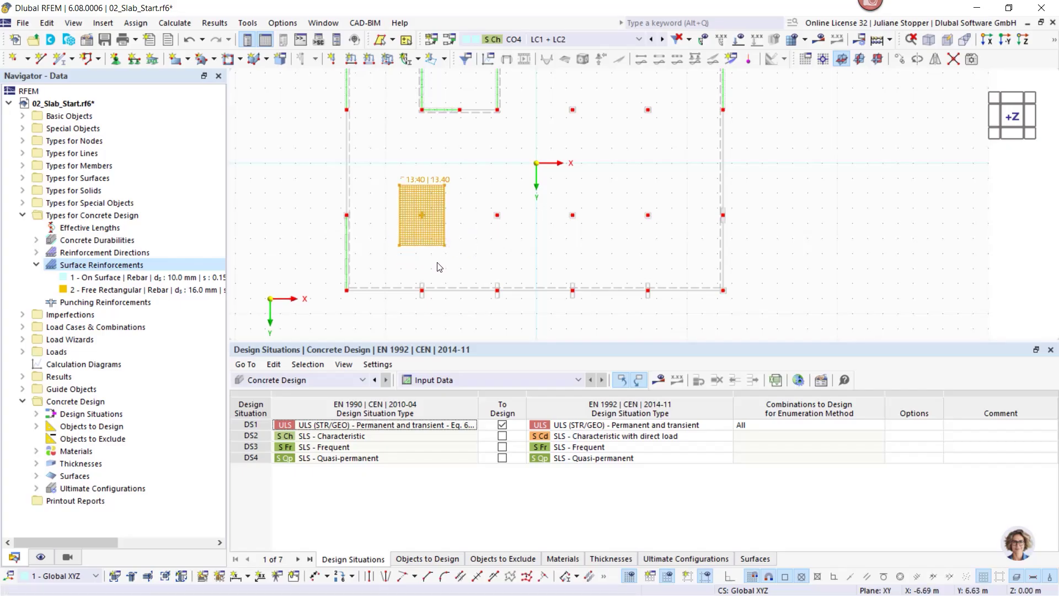
pyautogui.click(476, 241)
pyautogui.moveTo(478, 228); pyautogui.dragTo(391, 261)
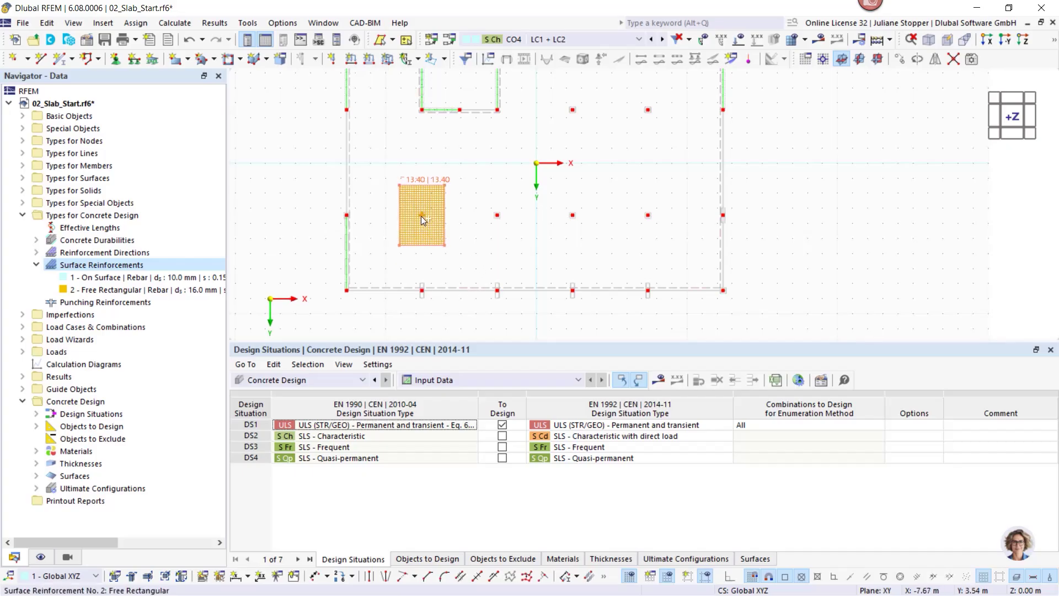
pyautogui.keyDown('ctrl'); pyautogui.moveTo(422, 215); pyautogui.dragTo(497, 216); pyautogui.keyUp('ctrl')
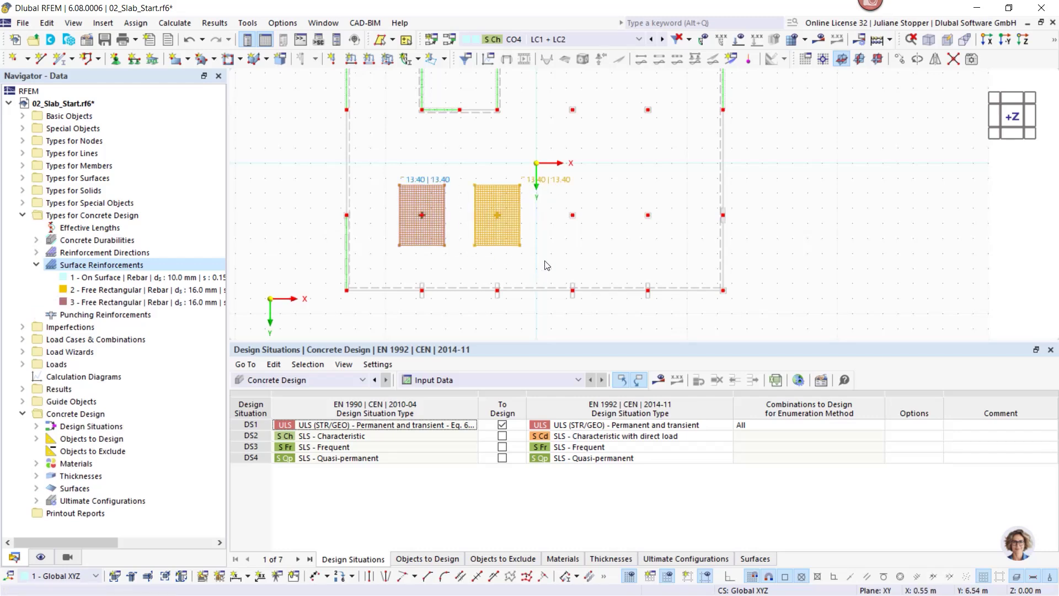
# Step: Copy the two reinforcement rectangles together onto the third and fourth columns of the lower row, and clear the selection
pyautogui.moveTo(409, 245); pyautogui.dragTo(387, 265)
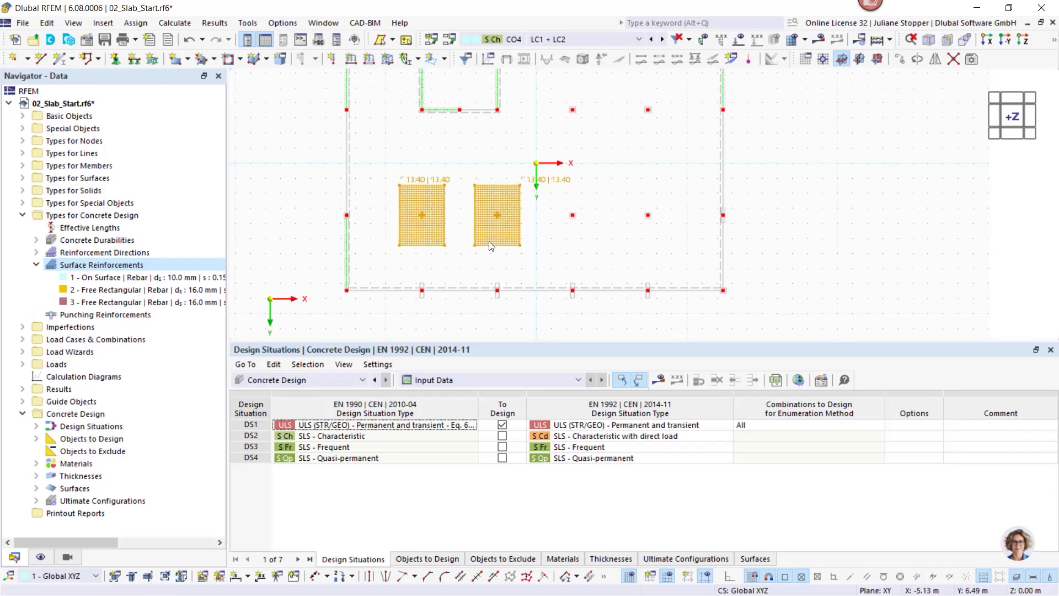
pyautogui.keyDown('ctrl'); pyautogui.moveTo(498, 215); pyautogui.dragTo(653, 227); pyautogui.keyUp('ctrl')
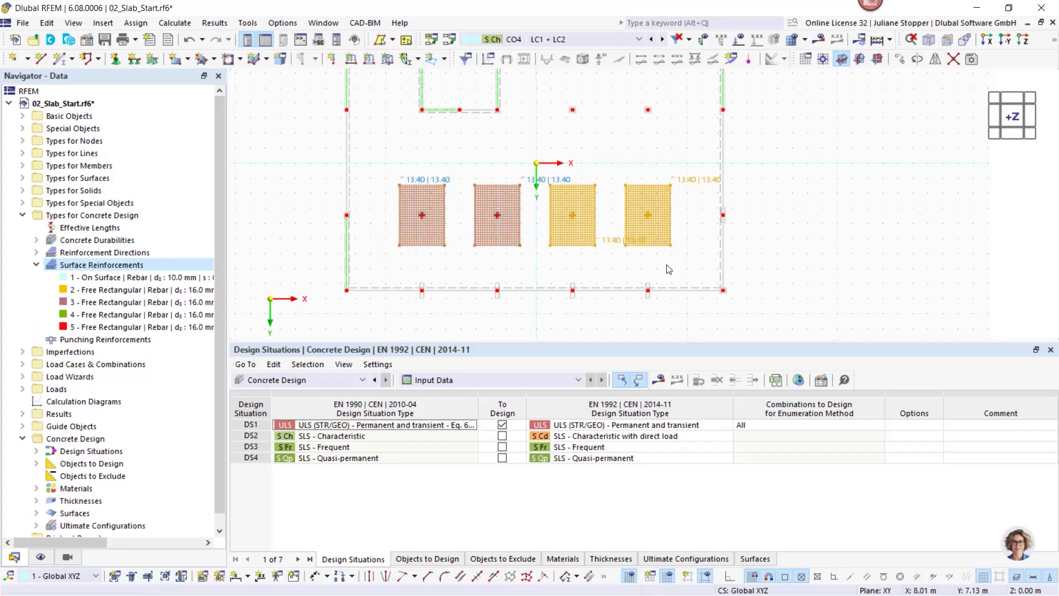
pyautogui.press('Escape')
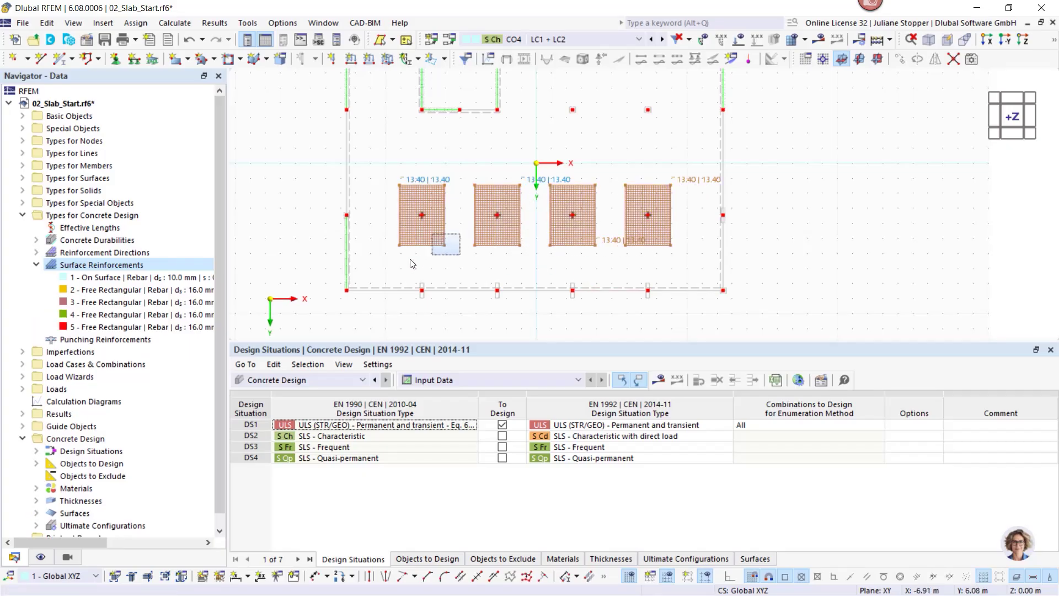
# Step: Copy the outer reinforcement rectangles to the slab's left and right edges in the lower row, declining to delete the results and mesh
pyautogui.moveTo(422, 217); pyautogui.dragTo(357, 223)
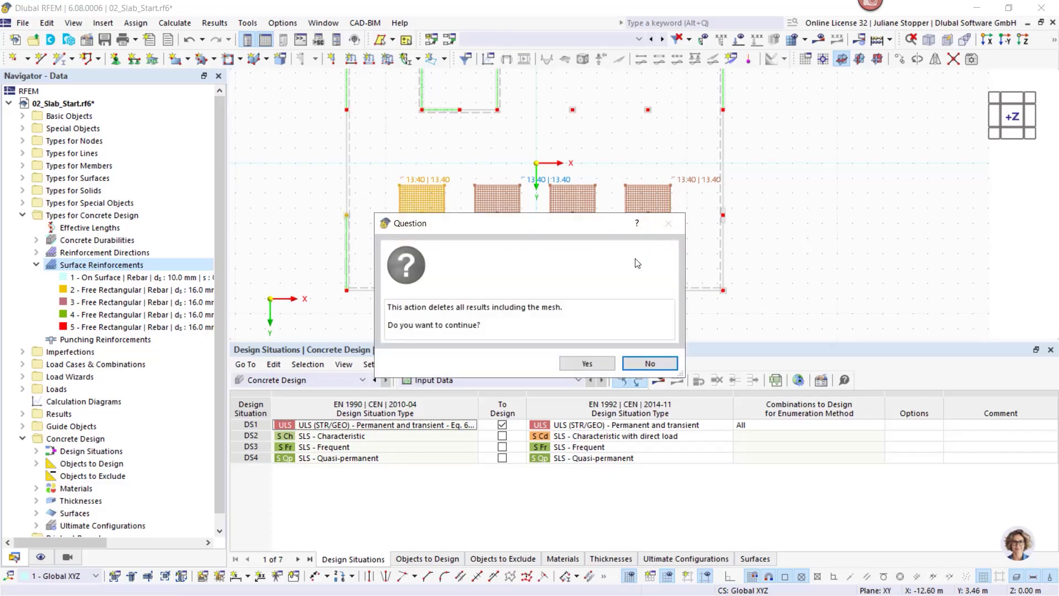
pyautogui.click(628, 361)
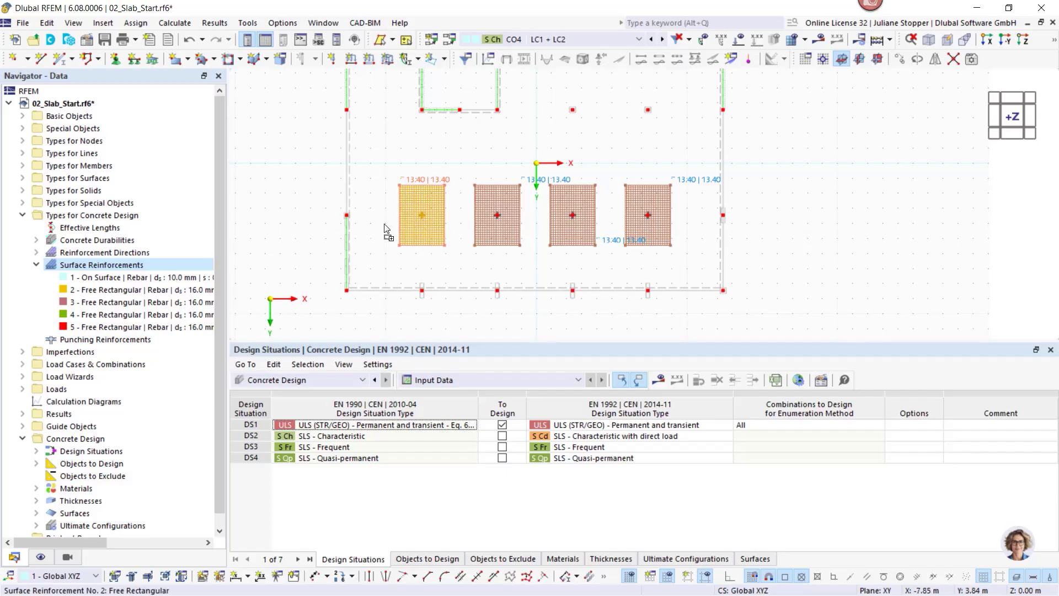
pyautogui.moveTo(419, 221); pyautogui.dragTo(350, 223)
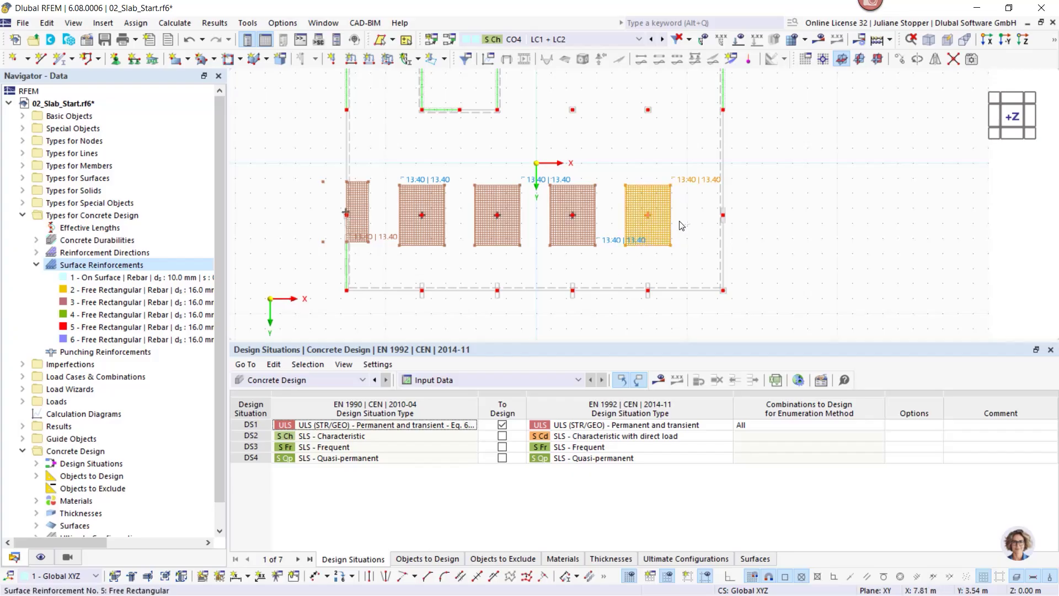
pyautogui.moveTo(651, 216); pyautogui.dragTo(720, 222)
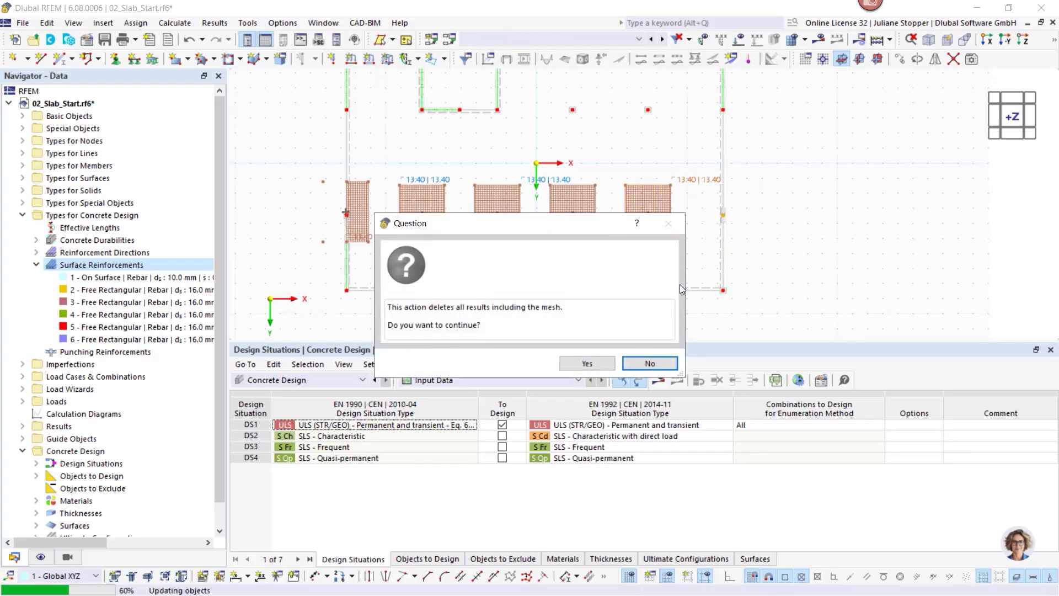
pyautogui.click(648, 364)
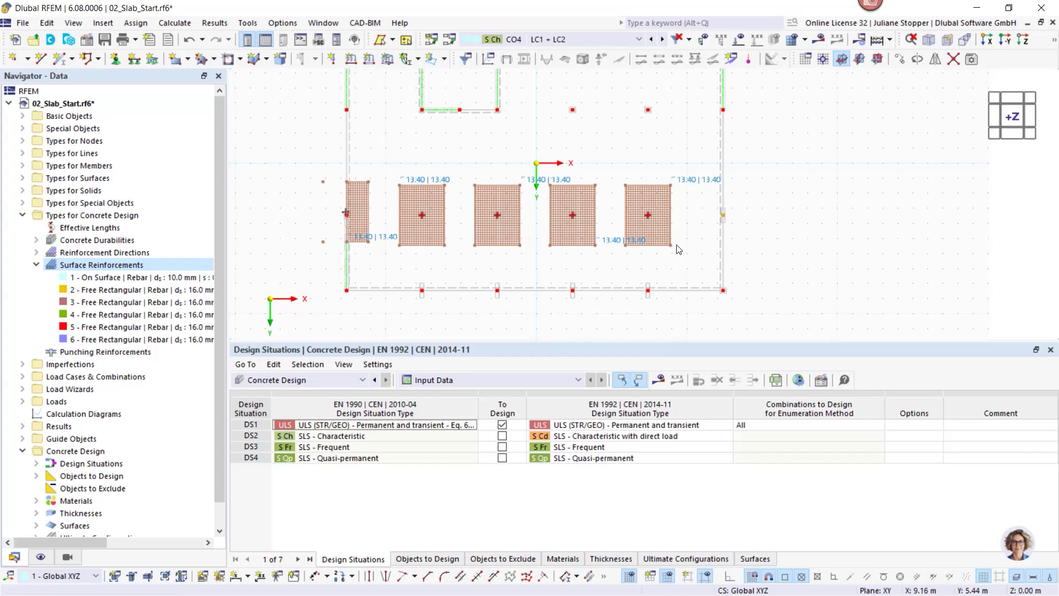
# Step: Try to copy all six reinforcement rectangles onto the upper row of columns, undoing each attempt
pyautogui.moveTo(666, 229); pyautogui.dragTo(421, 122)
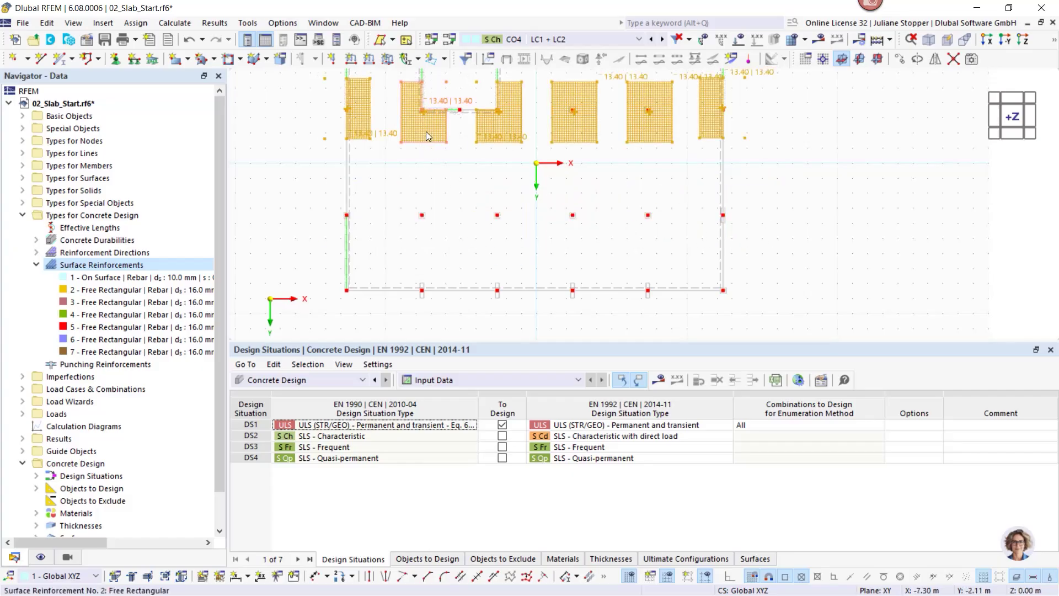
pyautogui.hotkey('ctrl', 'z')
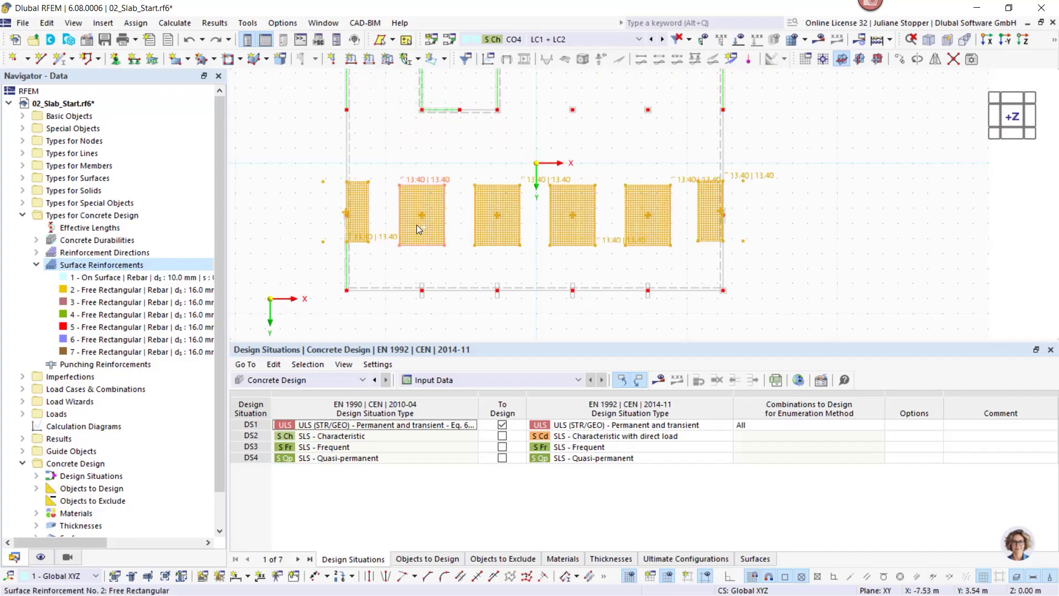
pyautogui.moveTo(416, 193); pyautogui.dragTo(418, 124)
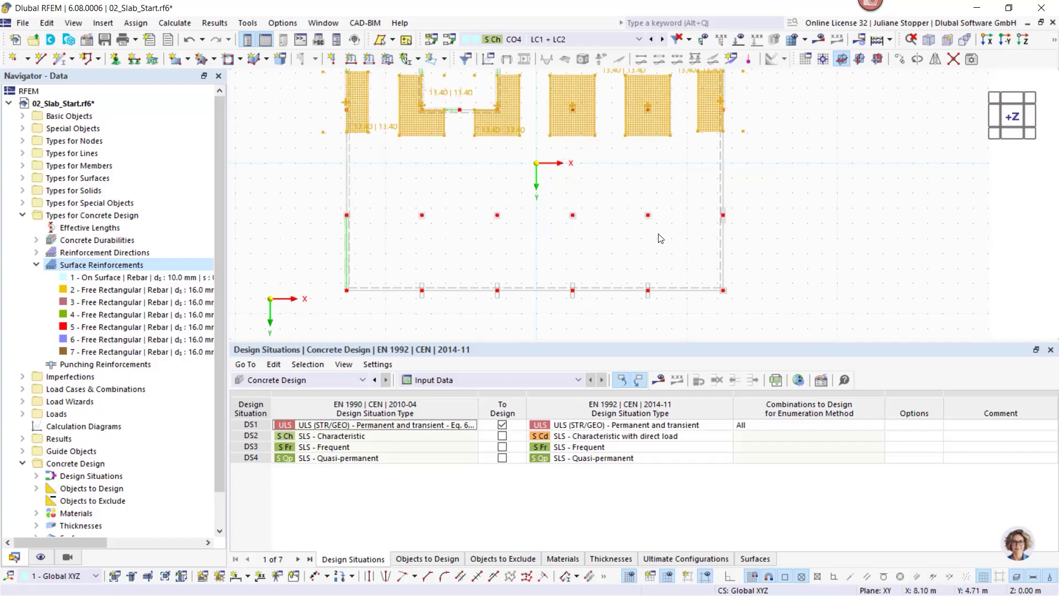
pyautogui.hotkey('ctrl', 'z')
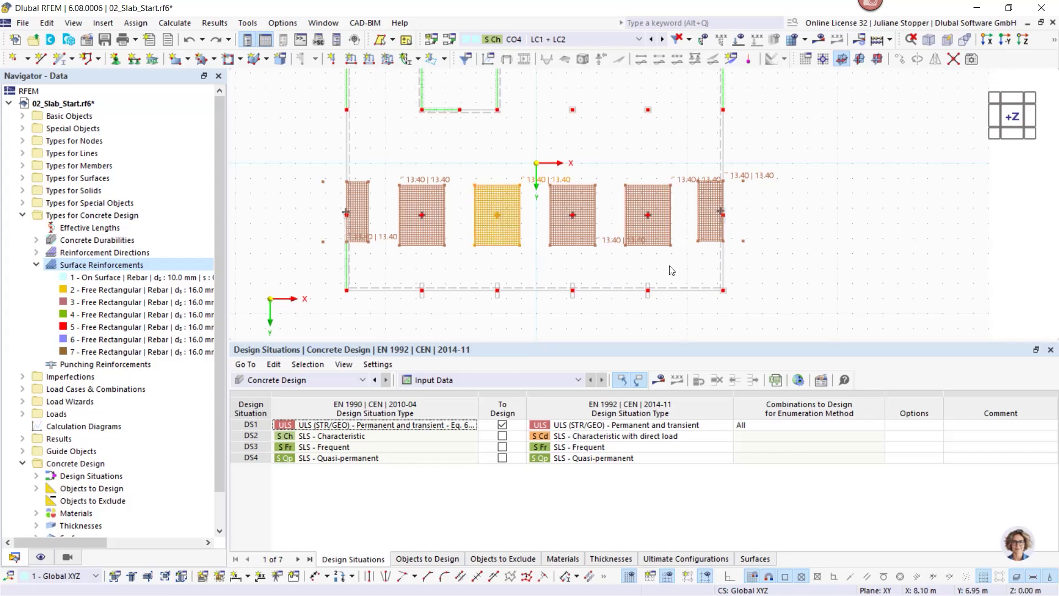
# Step: Copy all six lower-row reinforcement rectangles onto the upper row of columns with a displacement of -7.00 m in Y
pyautogui.moveTo(709, 257); pyautogui.dragTo(355, 226)
pyautogui.rightClick(409, 231)
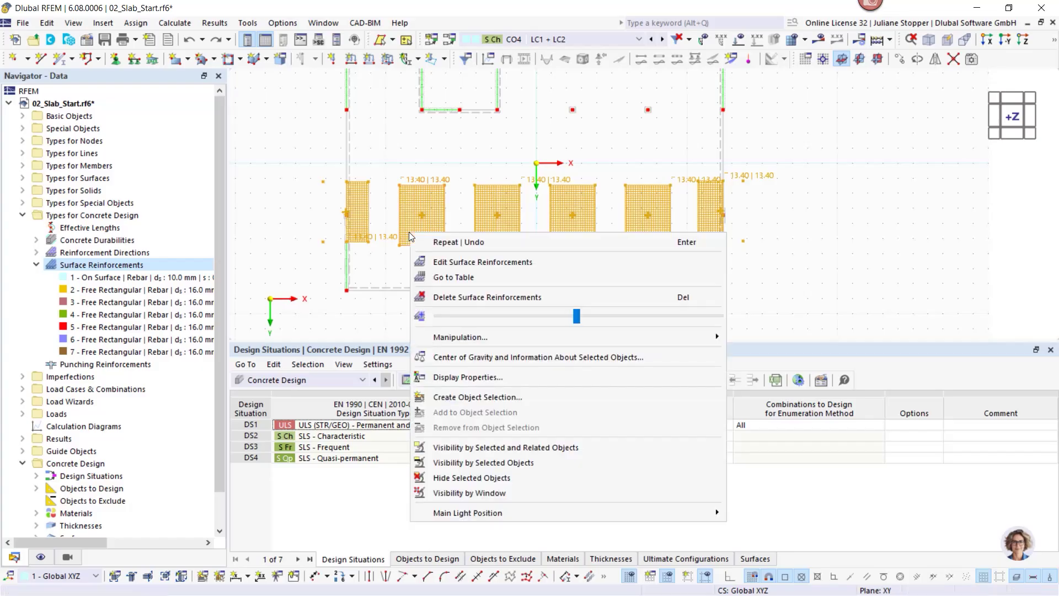
pyautogui.moveTo(477, 343)
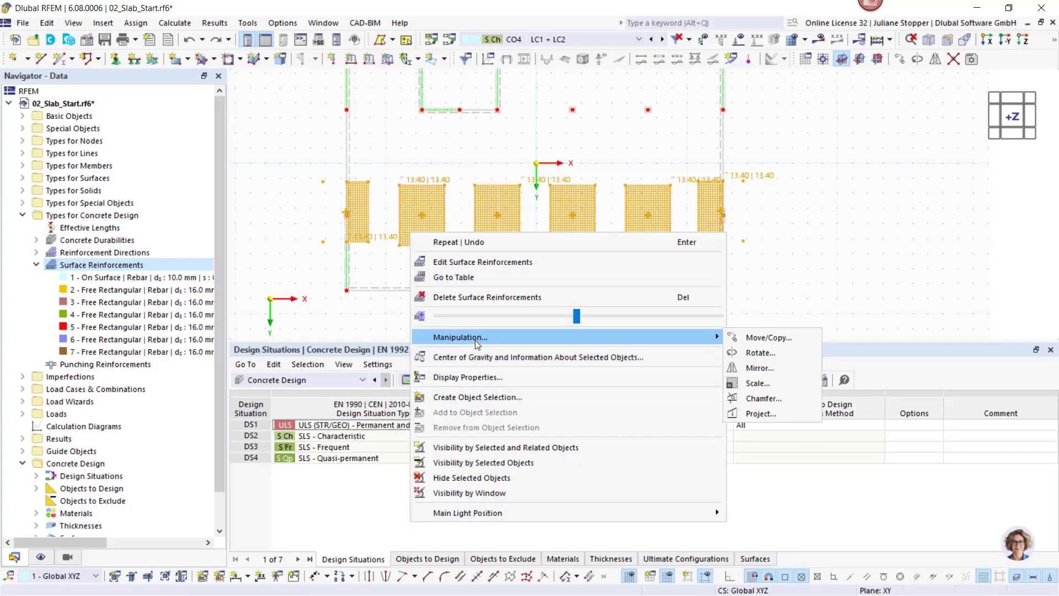
pyautogui.click(748, 338)
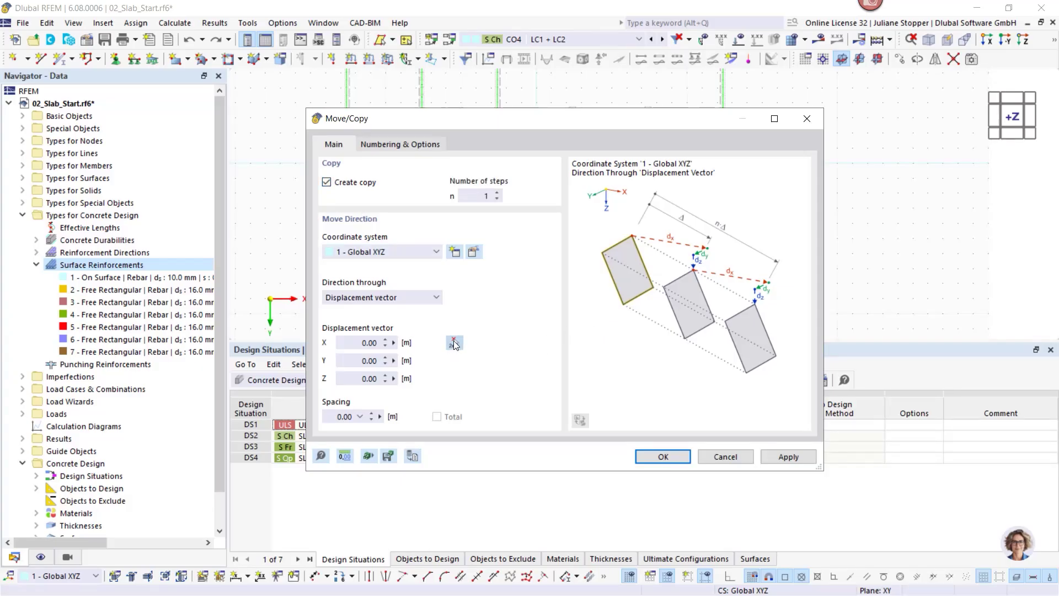
pyautogui.click(454, 343)
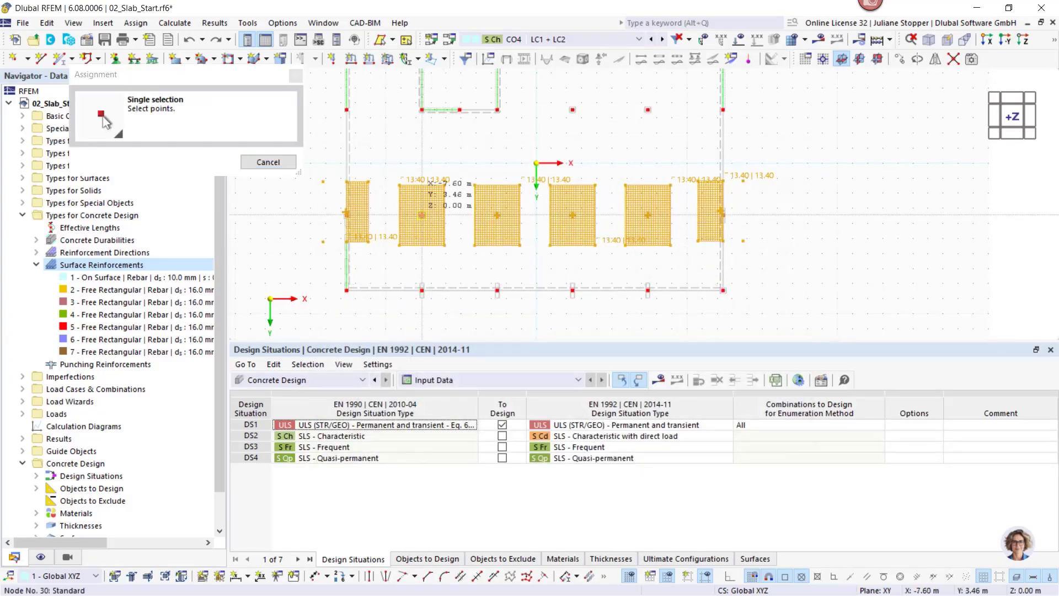
pyautogui.click(430, 105)
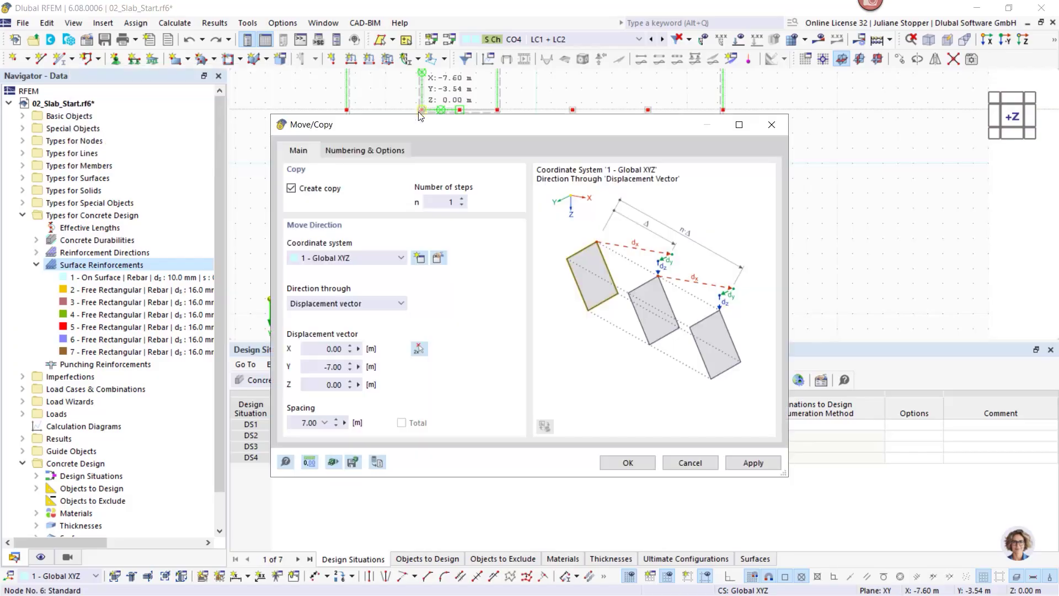
pyautogui.click(626, 463)
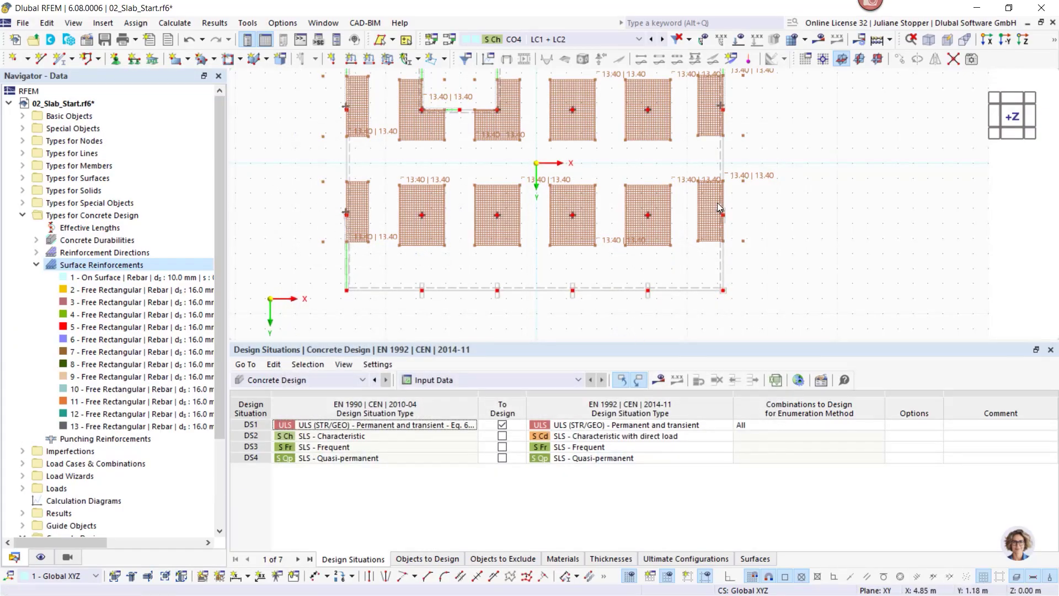
pyautogui.scroll(-2, 766, 217)
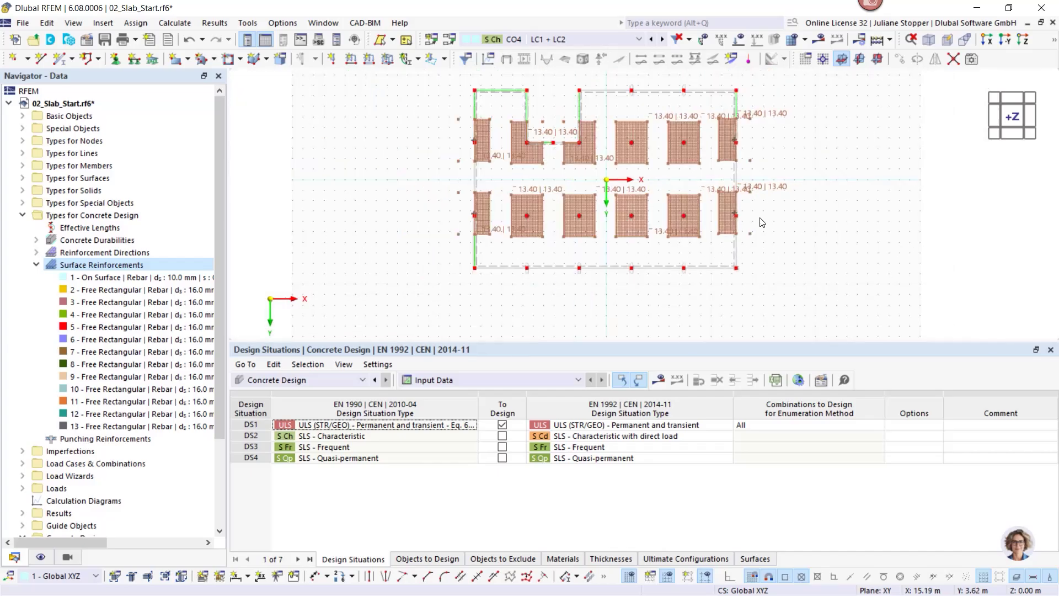
pyautogui.moveTo(749, 188); pyautogui.dragTo(658, 200, button='middle')
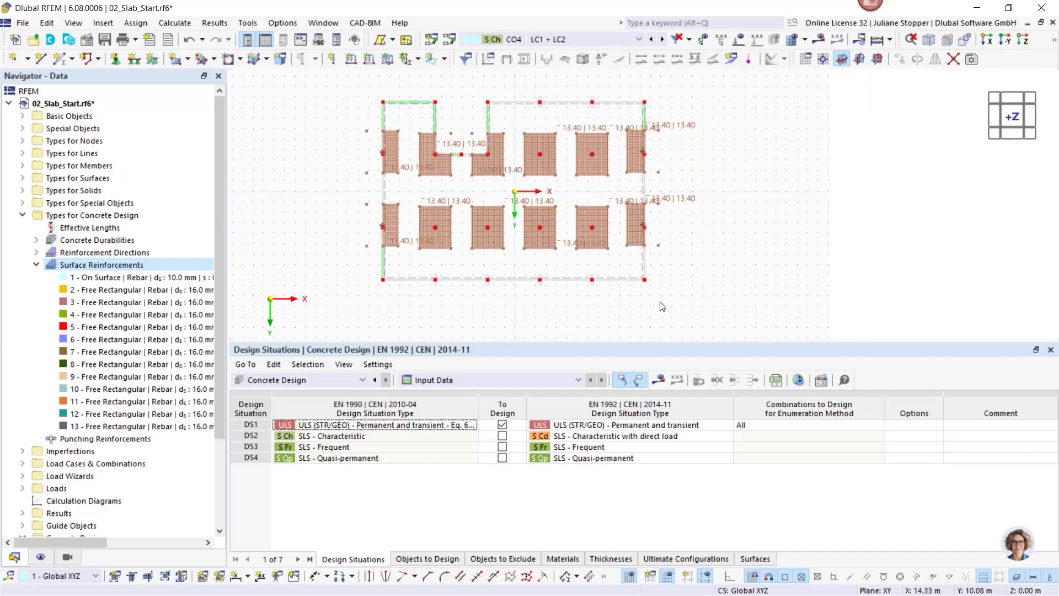
# Step: Calculate the concrete design results and hide the types for concrete design in the model display
pyautogui.click(659, 380)
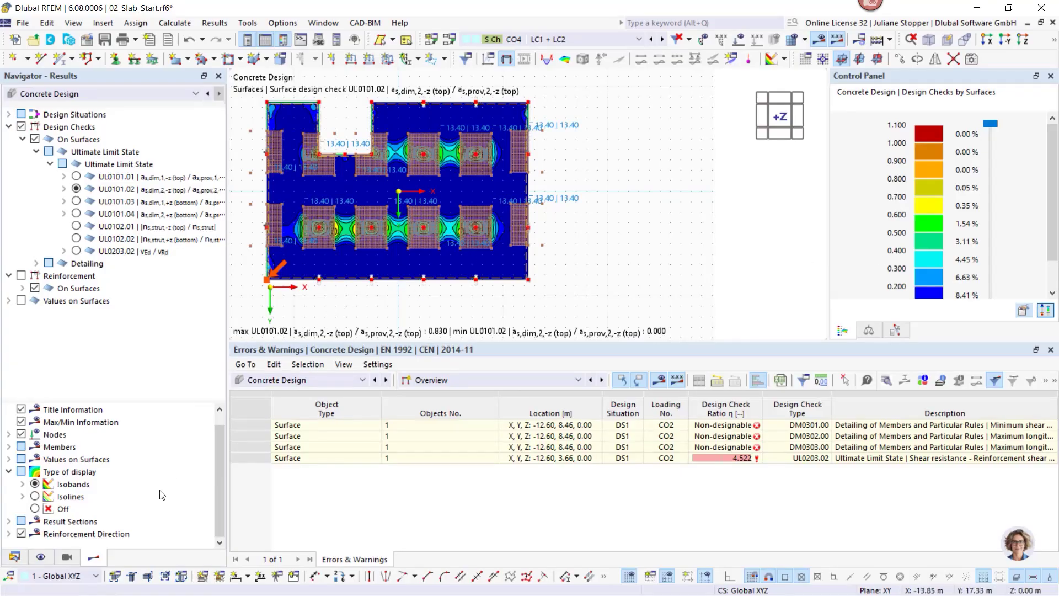
pyautogui.click(41, 557)
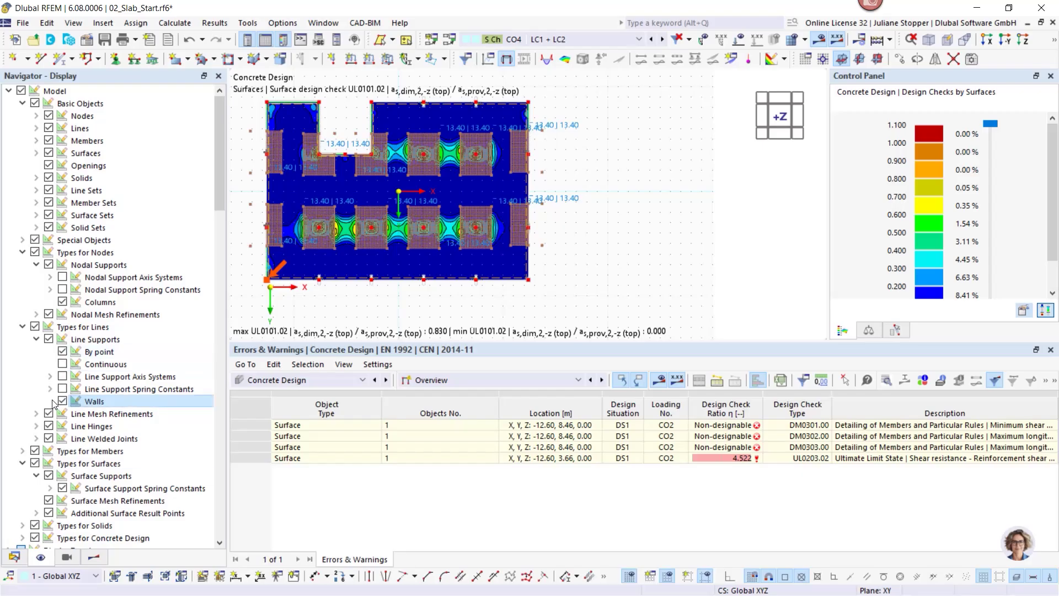
pyautogui.scroll(-4, 34, 401)
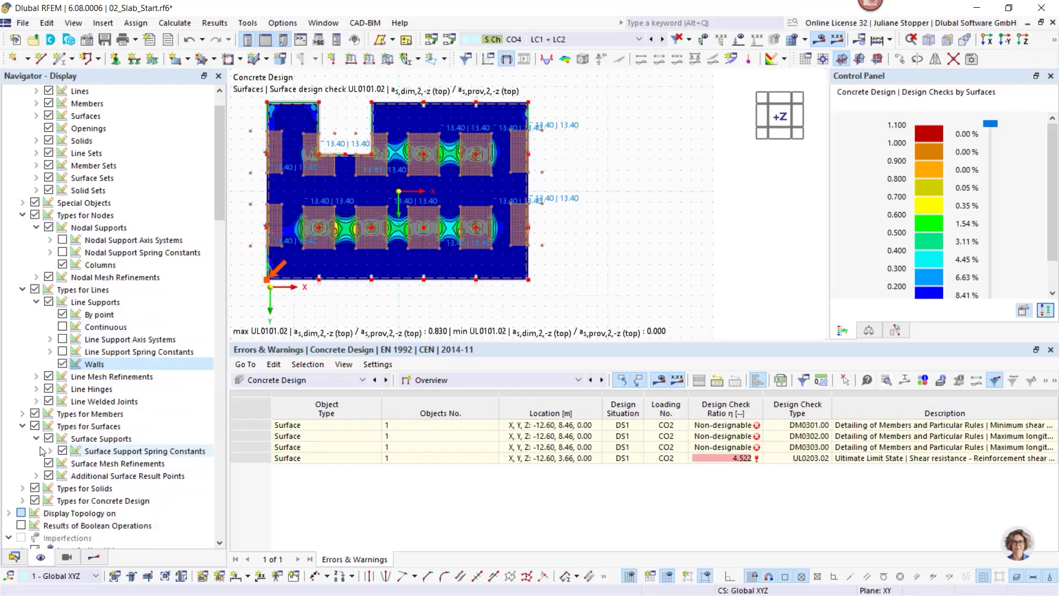
pyautogui.click(35, 389)
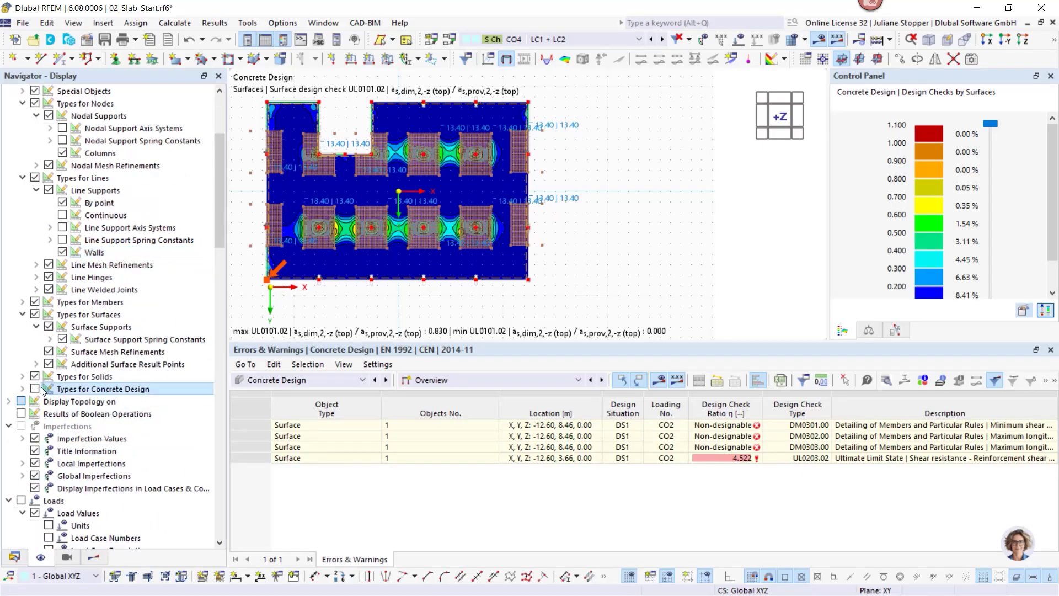
pyautogui.click(92, 559)
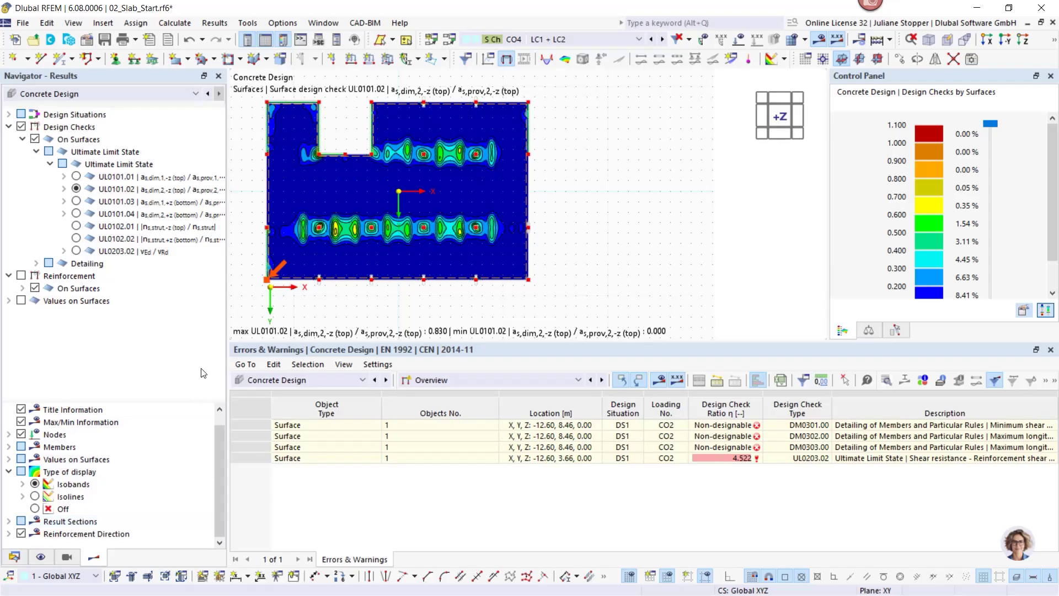
# Step: List the design ratios on surfaces by design situation and turn off the design check plot on the slab
pyautogui.click(488, 385)
pyautogui.click(476, 411)
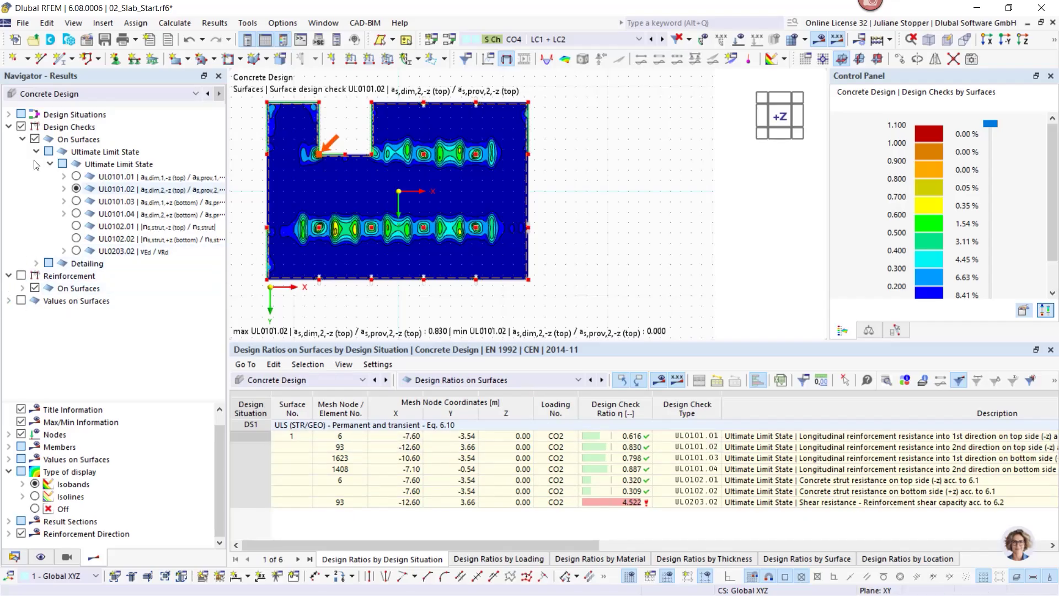
pyautogui.click(21, 126)
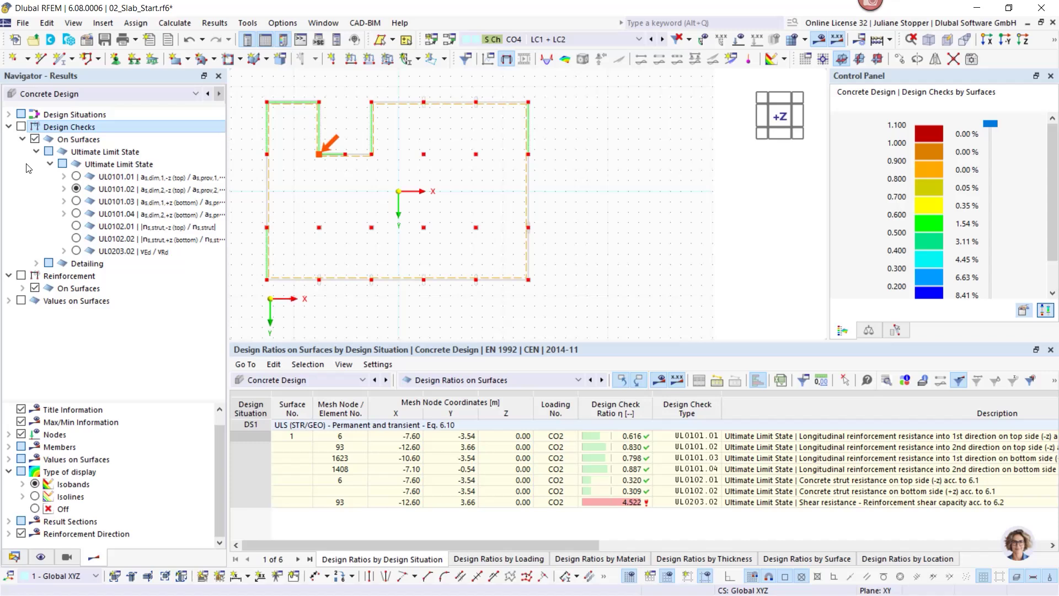
# Step: Display the required longitudinal top reinforcement on the slab, first in direction 1 and then in direction 2
pyautogui.click(22, 276)
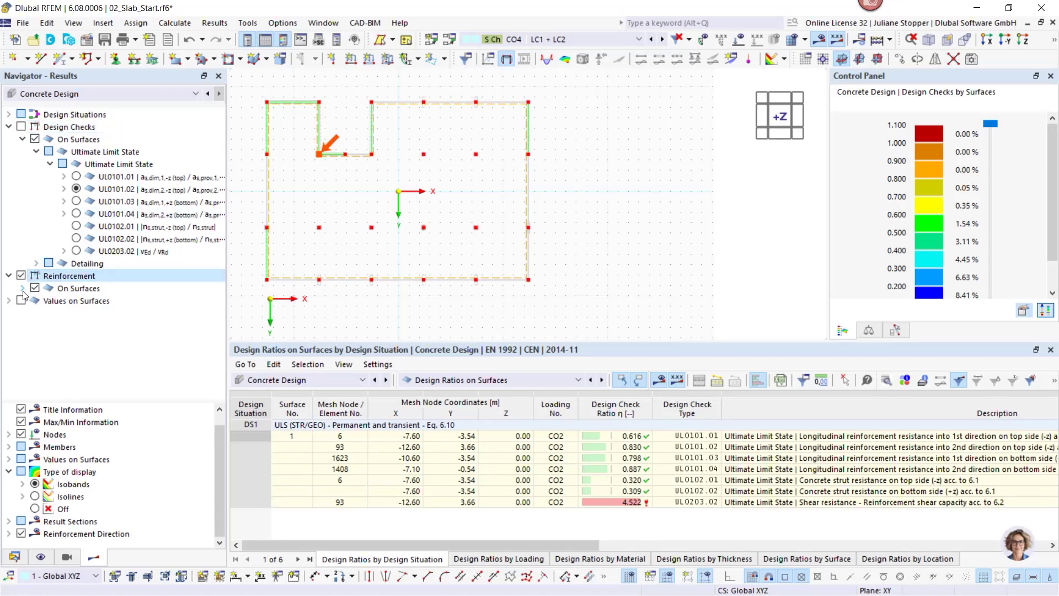
pyautogui.click(22, 288)
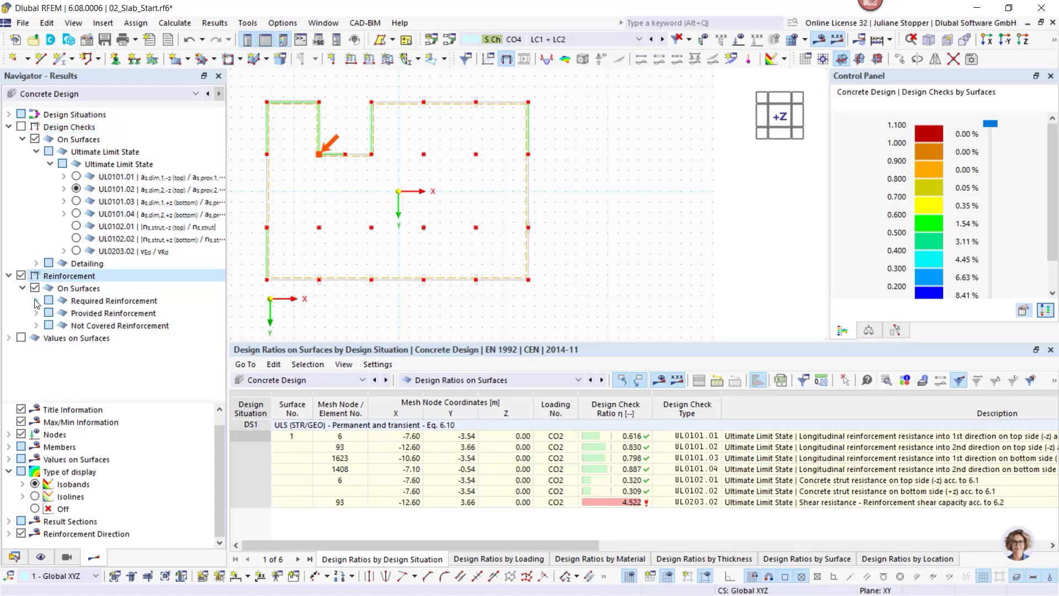
pyautogui.click(36, 300)
pyautogui.click(49, 313)
pyautogui.click(76, 326)
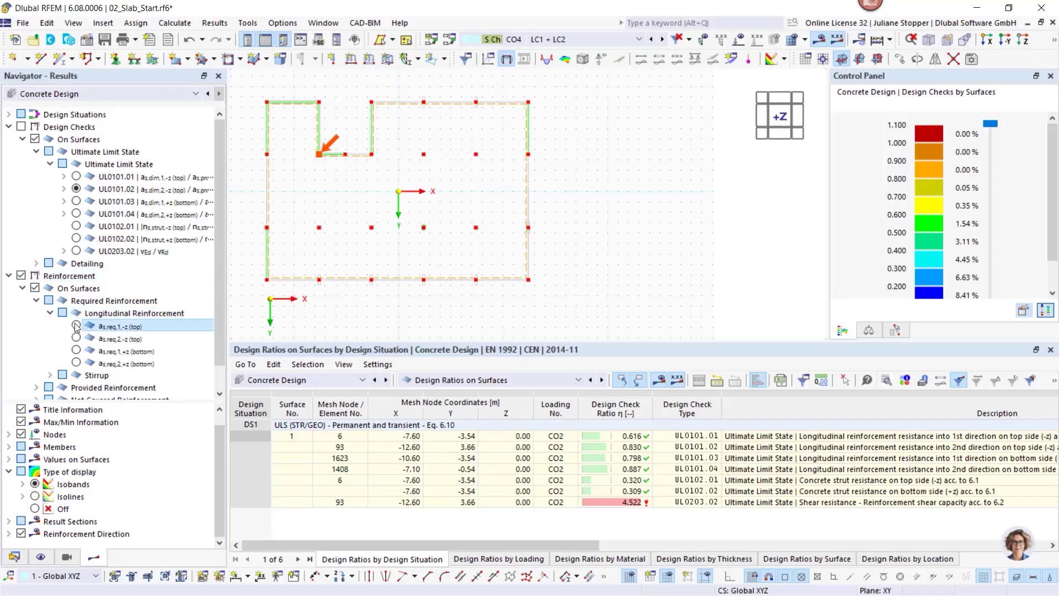
pyautogui.click(77, 339)
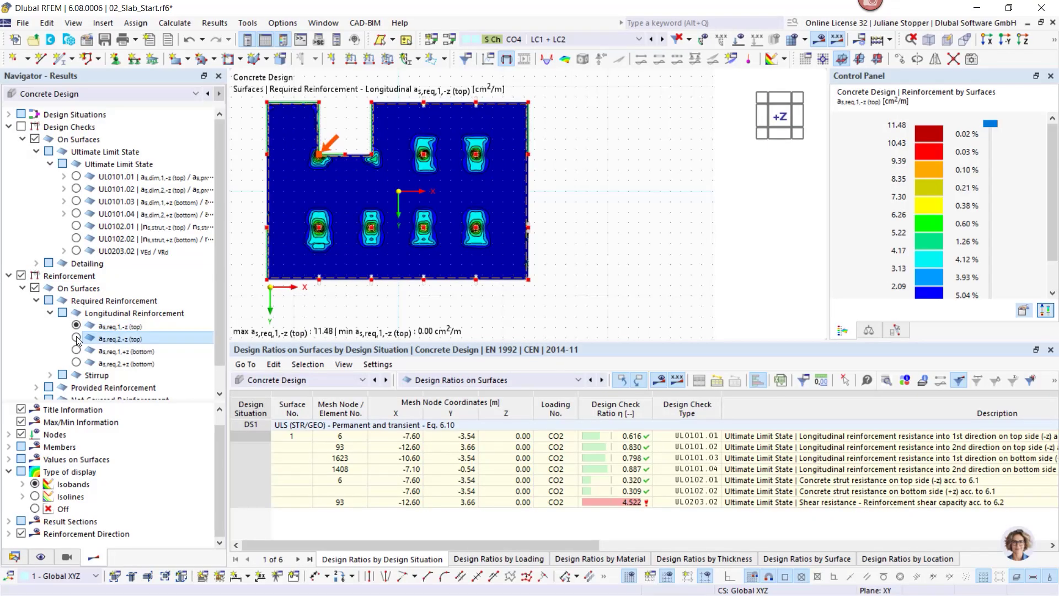
# Step: Display the provided longitudinal top reinforcement in direction 1 across the whole slab
pyautogui.scroll(-1, 30, 305)
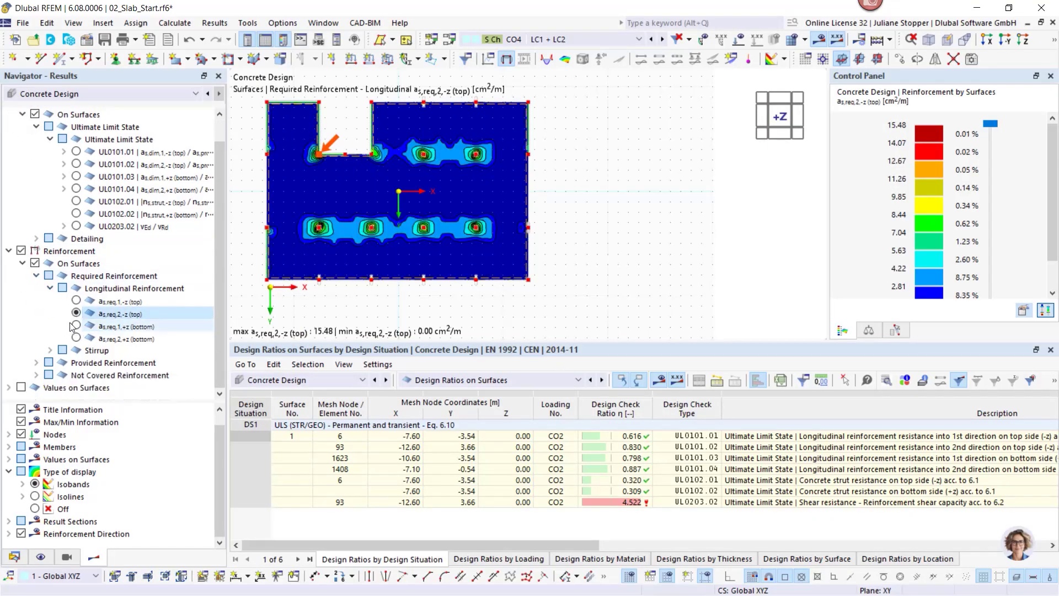
pyautogui.click(36, 362)
pyautogui.click(50, 375)
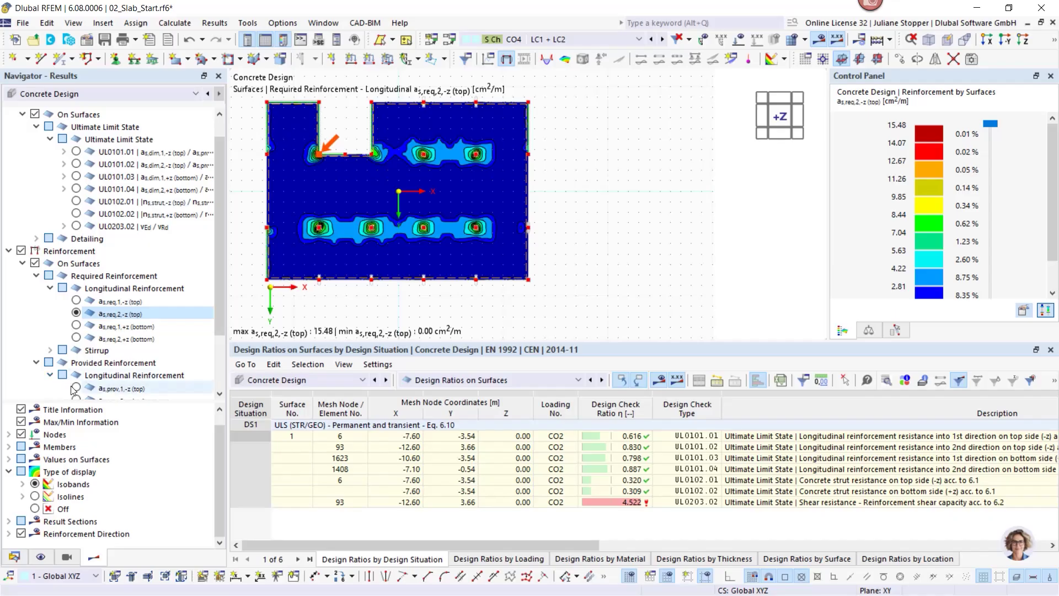
pyautogui.click(76, 387)
pyautogui.scroll(-2, 486, 239)
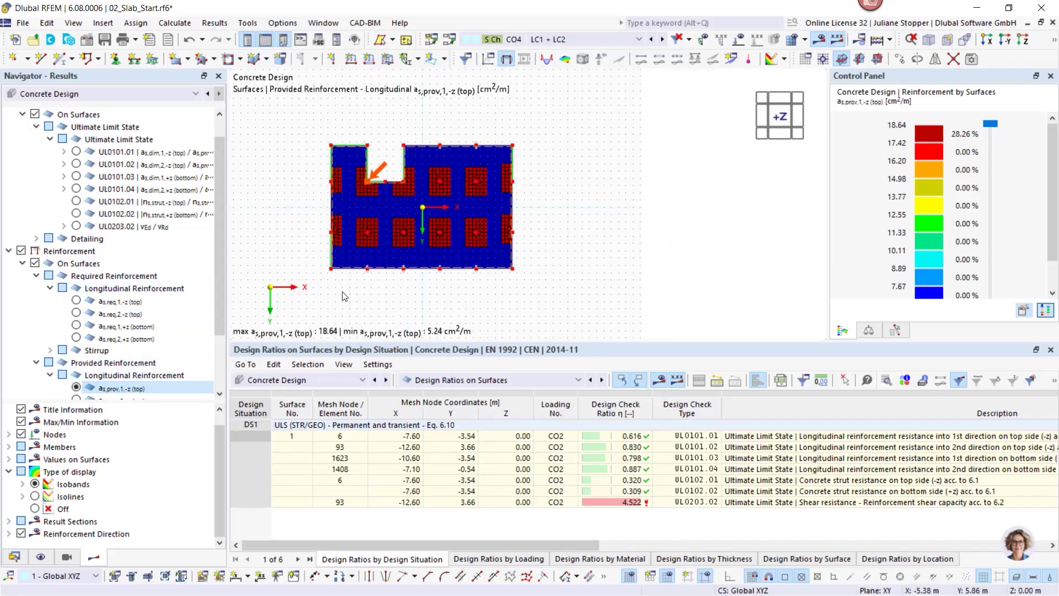
# Step: Check the not covered longitudinal reinforcement on the slab's top and bottom in both directions
pyautogui.scroll(-3, 221, 257)
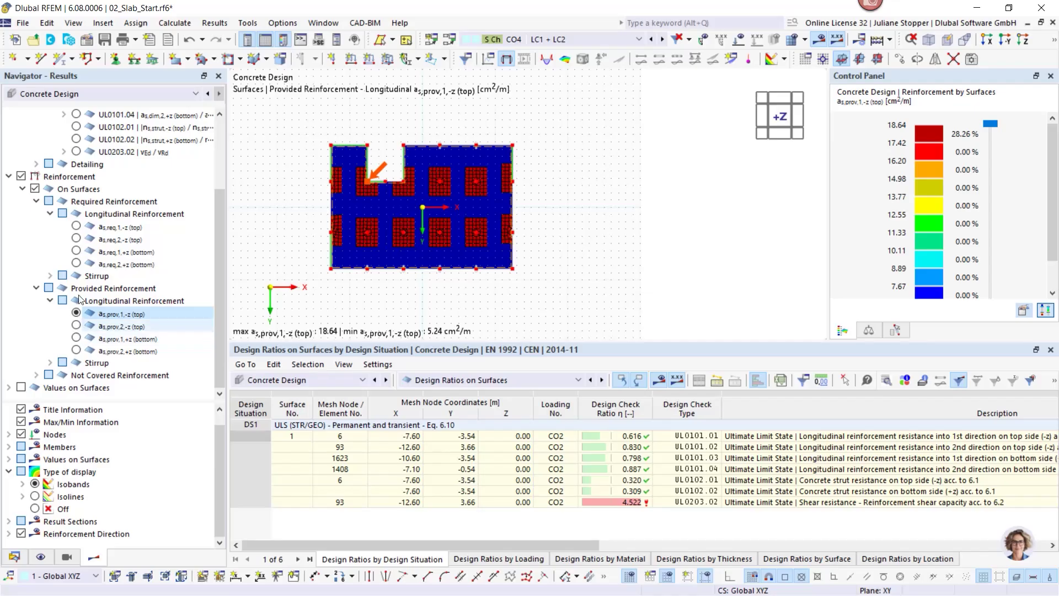
pyautogui.click(37, 375)
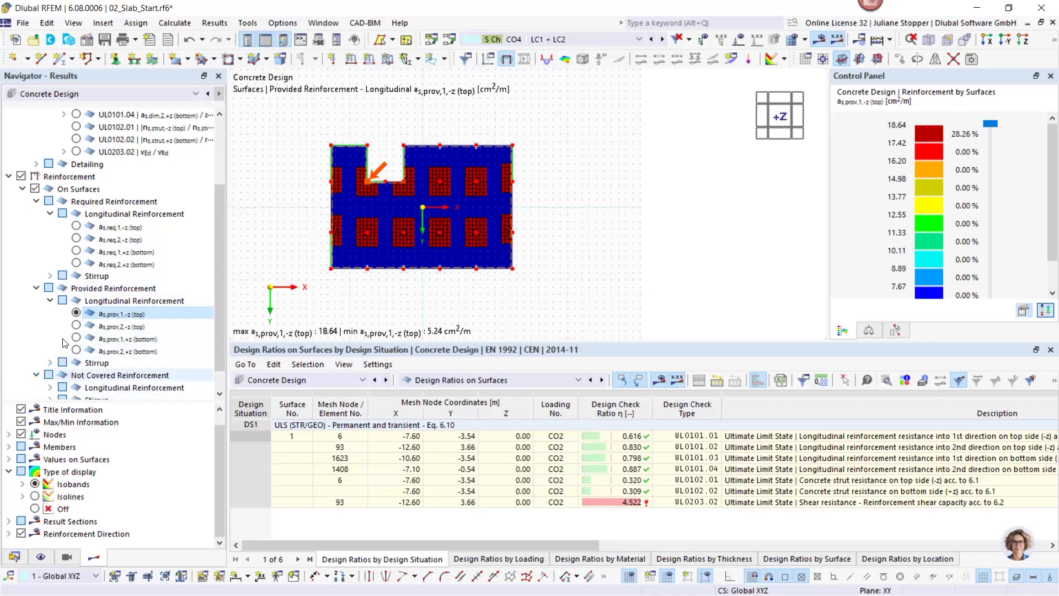
pyautogui.scroll(-1, 65, 343)
pyautogui.click(50, 363)
pyautogui.click(77, 376)
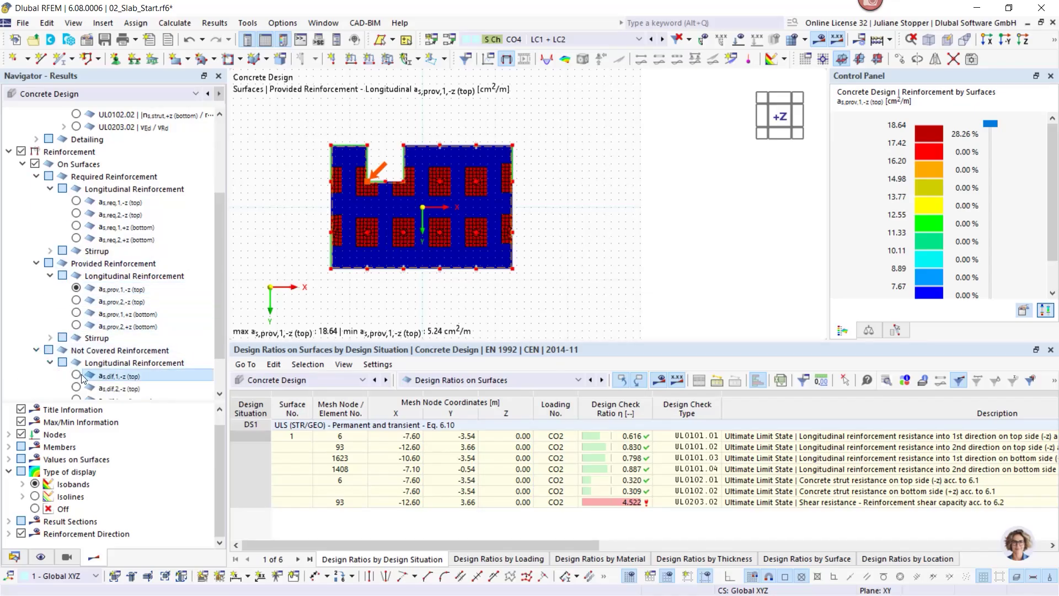
pyautogui.scroll(1, 296, 214)
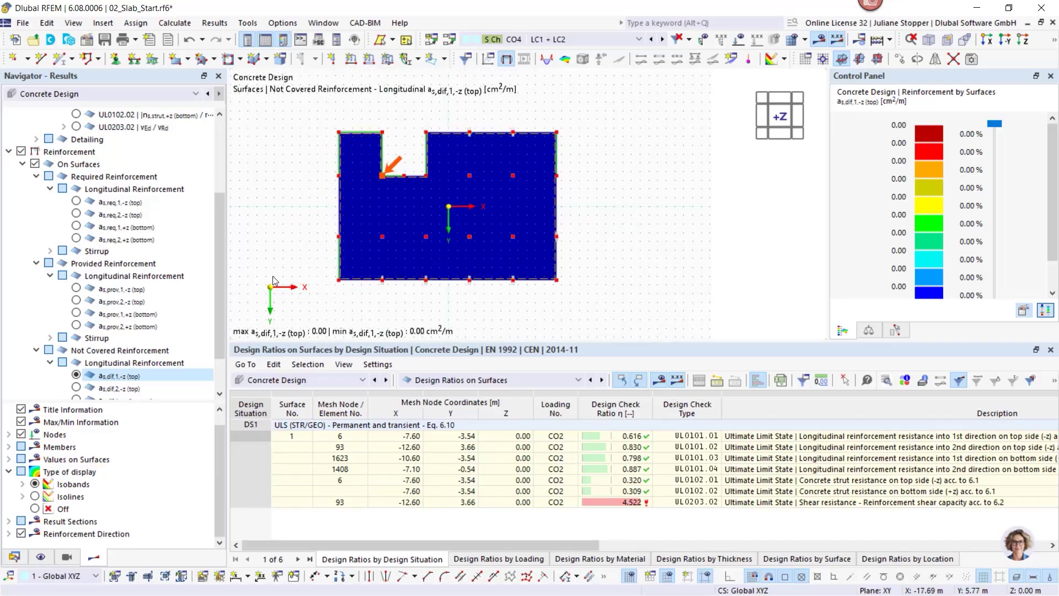
pyautogui.scroll(-2, 223, 329)
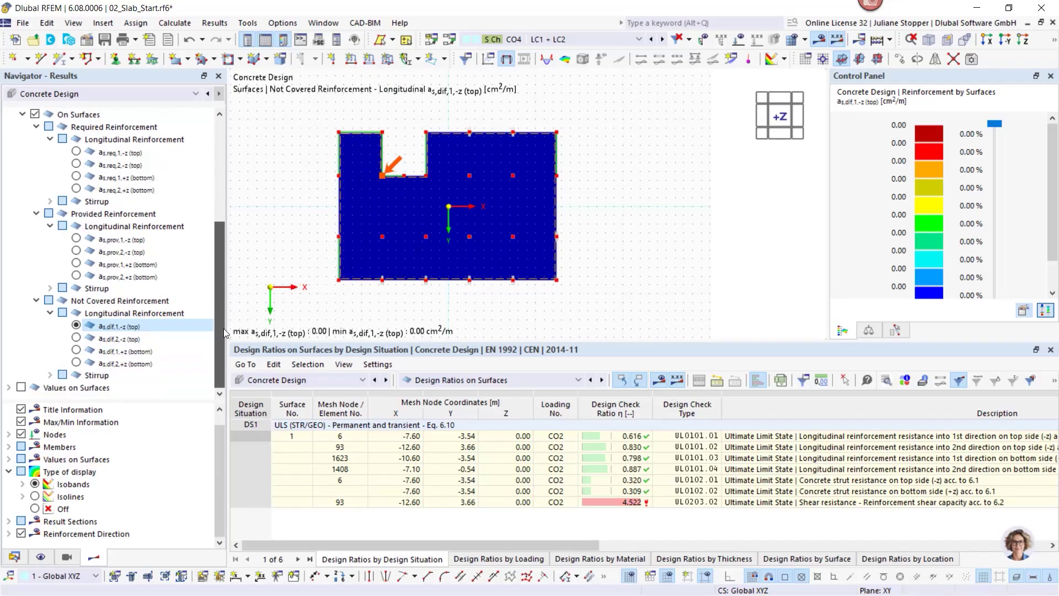
pyautogui.click(76, 338)
pyautogui.click(77, 350)
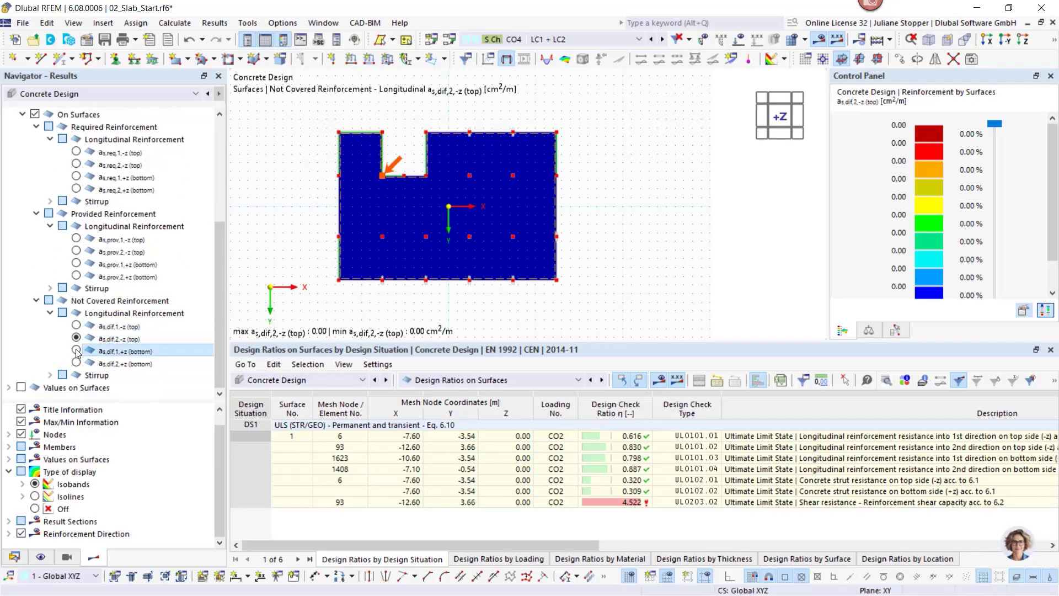
pyautogui.click(76, 363)
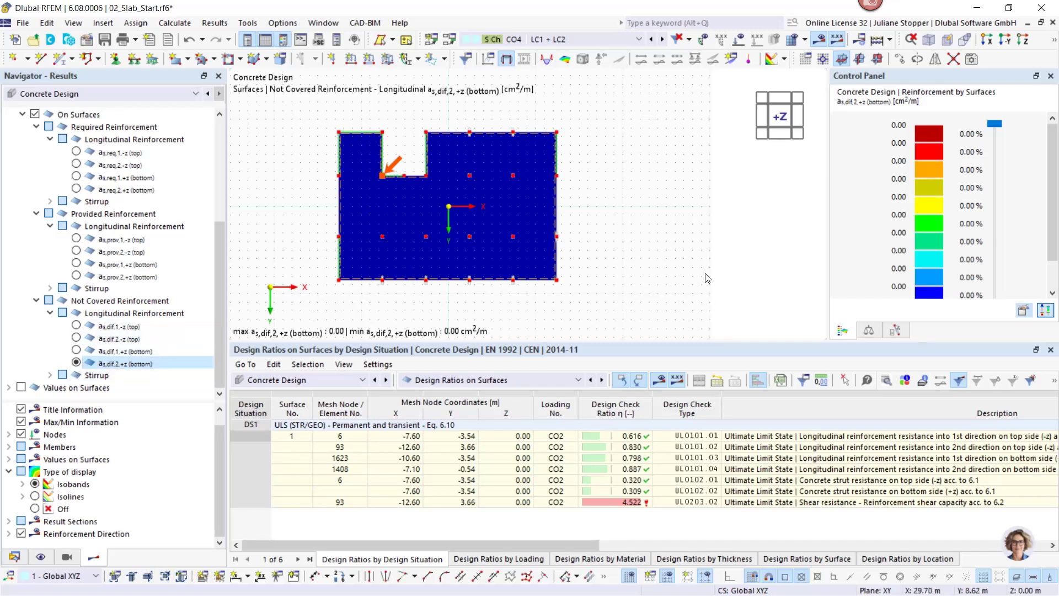
# Step: Locate the governing point of shear check UL0203.02 on the slab and collapse the Reinforcement results
pyautogui.click(697, 492)
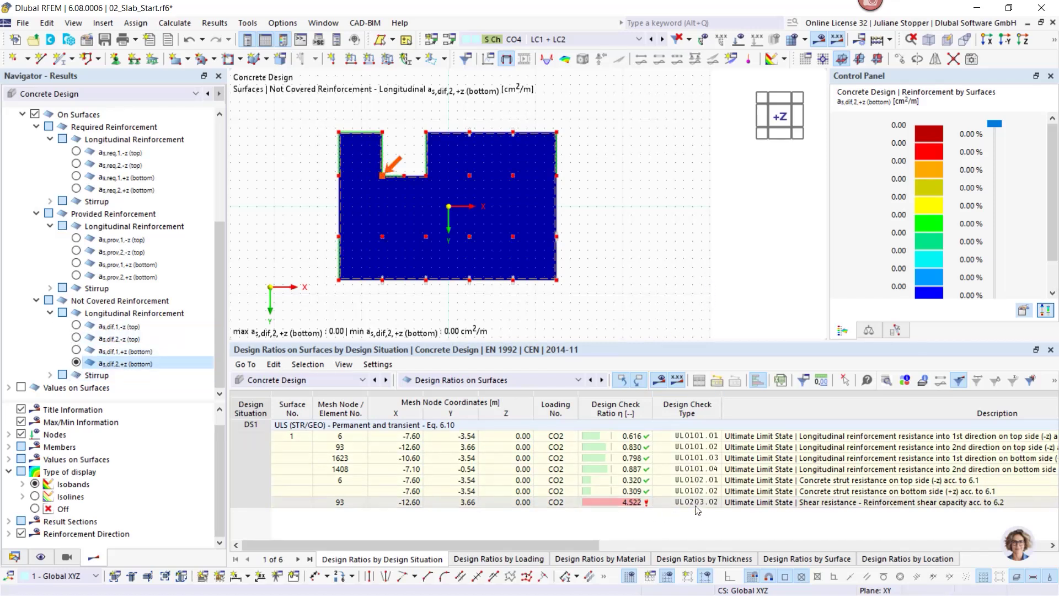
pyautogui.click(697, 502)
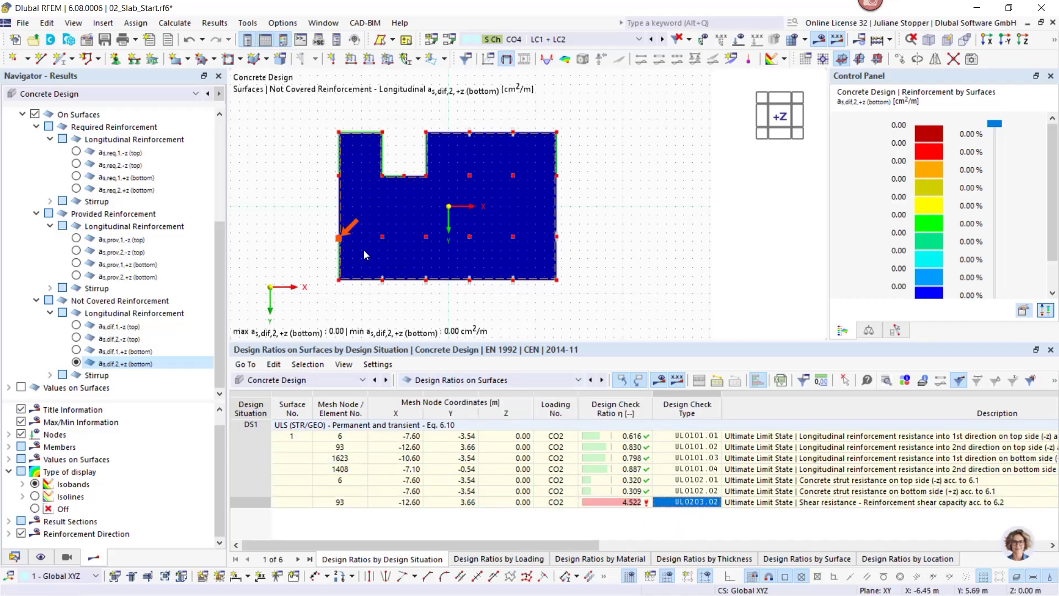
pyautogui.scroll(6, 353, 246)
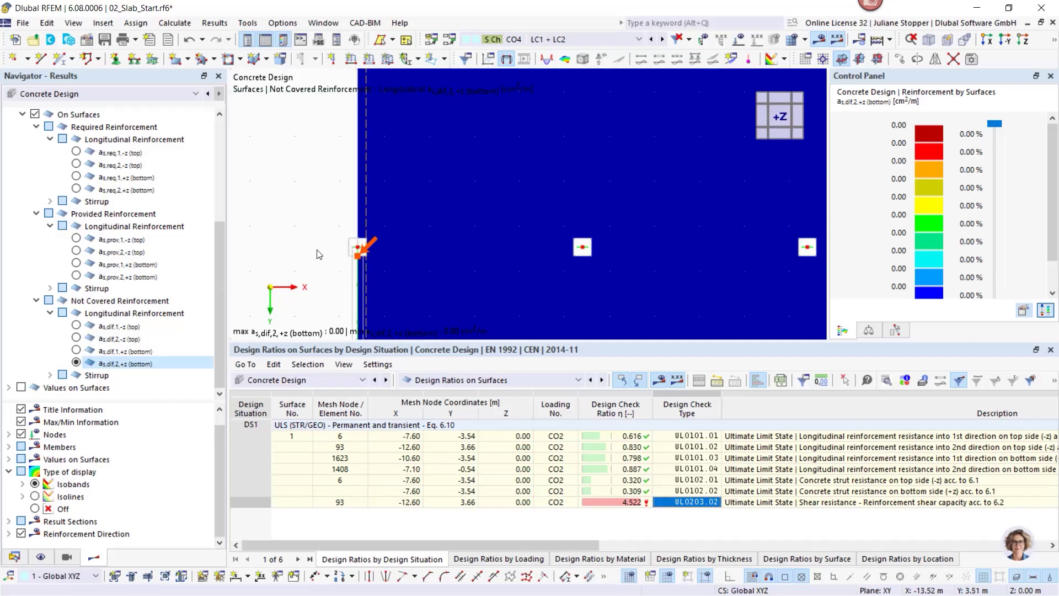
pyautogui.scroll(-3, 320, 255)
pyautogui.scroll(-1, 329, 261)
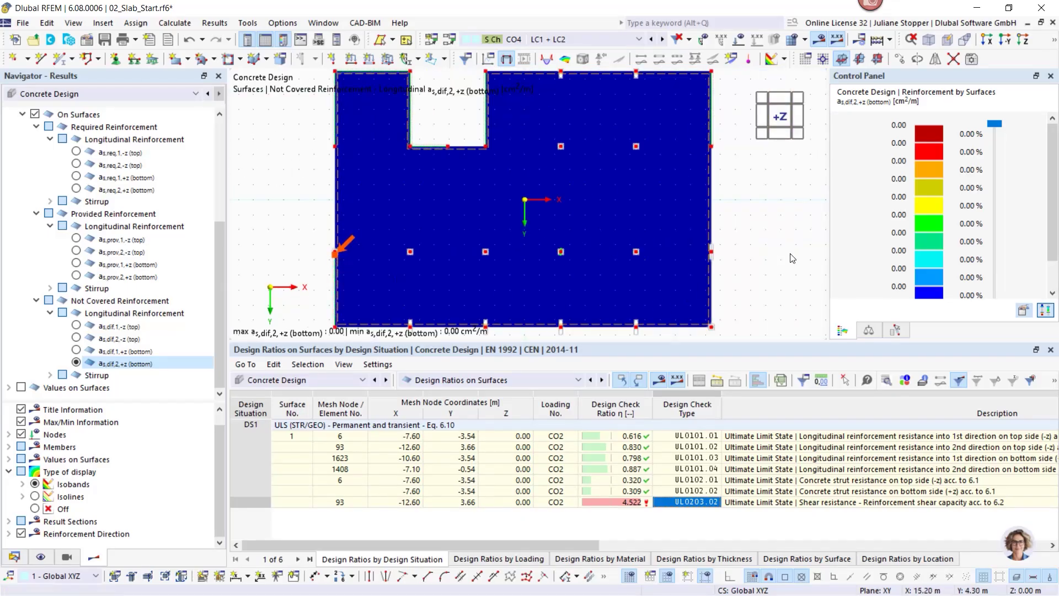
pyautogui.moveTo(224, 347); pyautogui.dragTo(223, 225)
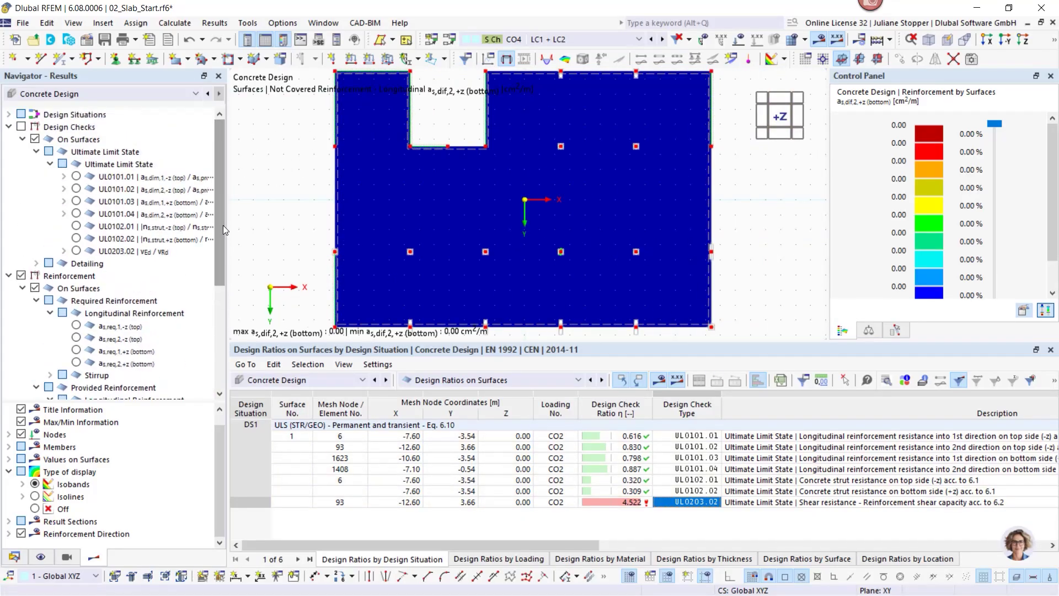
pyautogui.click(8, 275)
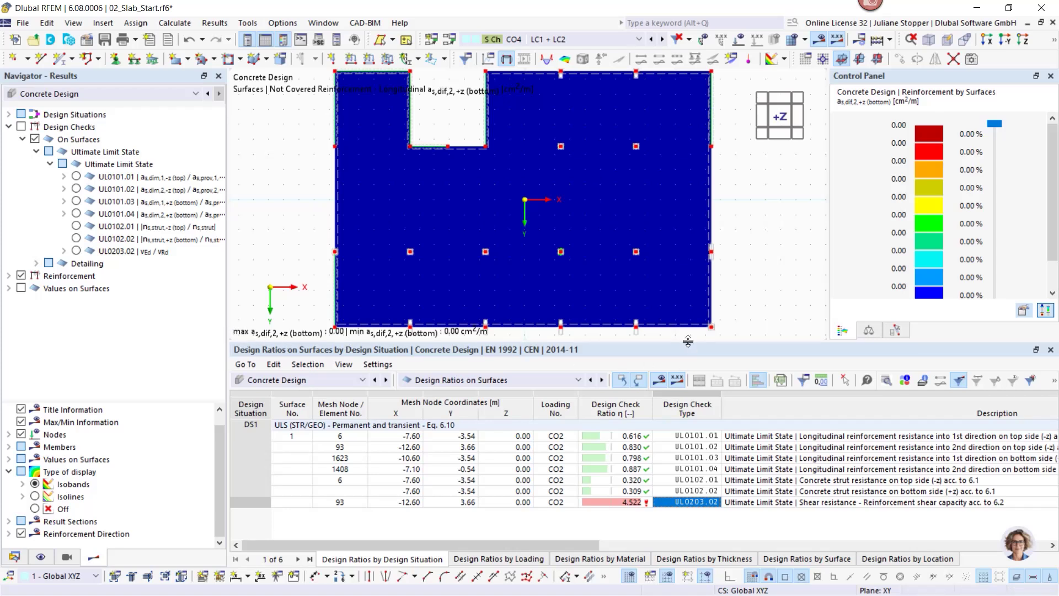
# Step: Locate the governing point of check UL0101.01 and display the required longitudinal top reinforcement in direction 1 in an enlarged model view
pyautogui.click(615, 435)
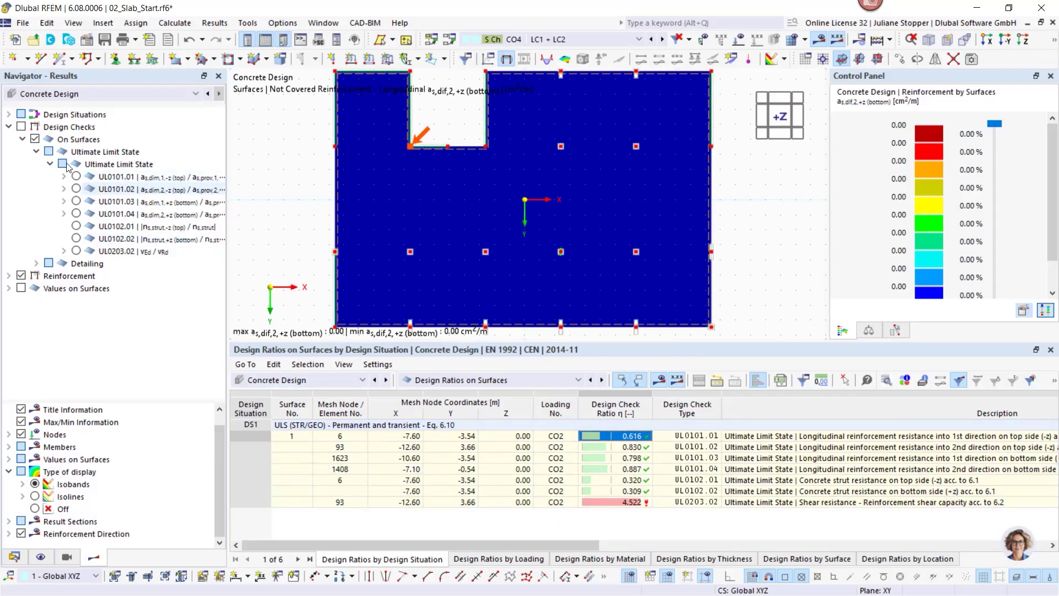
pyautogui.click(9, 275)
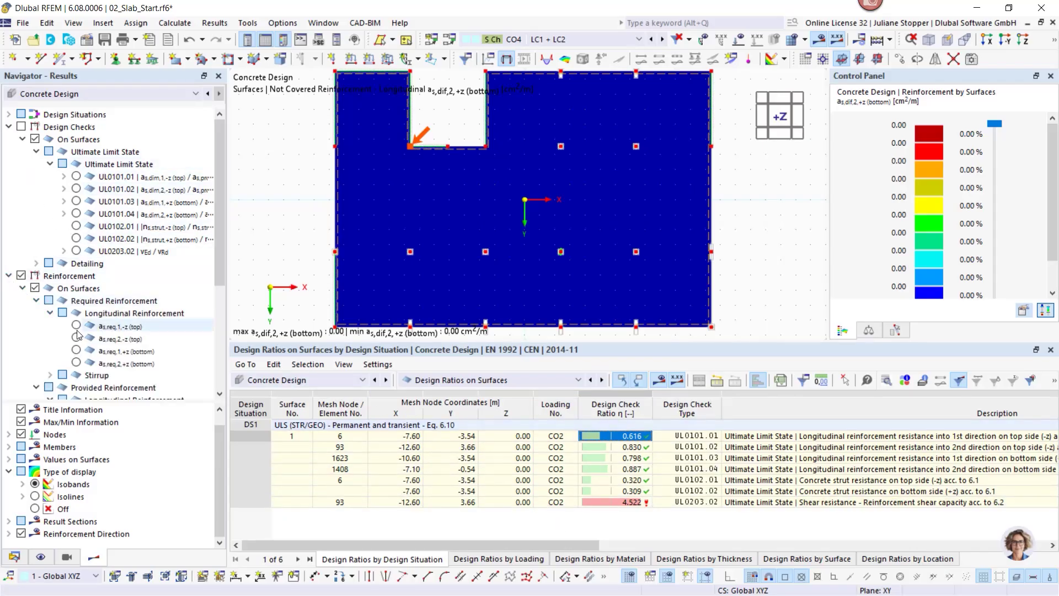
pyautogui.click(77, 326)
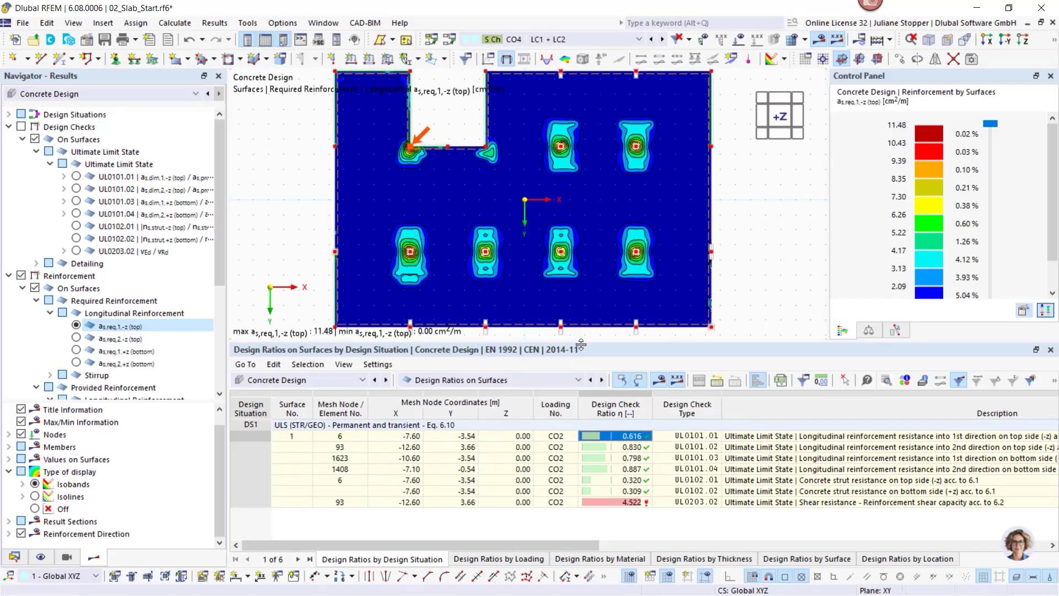
pyautogui.moveTo(581, 345); pyautogui.dragTo(551, 420)
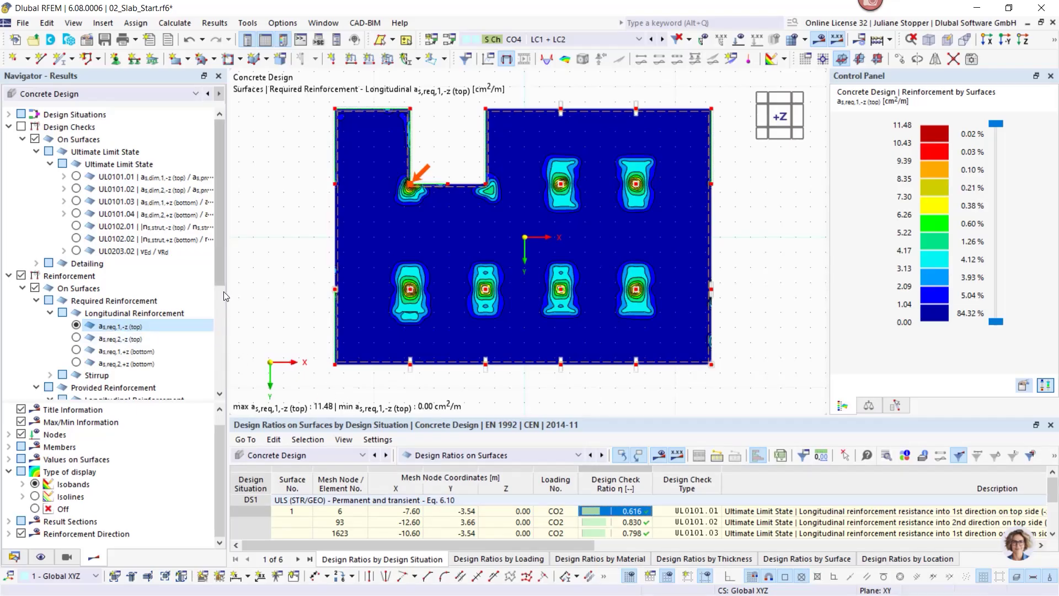
# Step: Switch the display type of the required top reinforcement results from isobands to isolines
pyautogui.moveTo(219, 273)
pyautogui.mouseDown()
pyautogui.moveTo(219, 308)
pyautogui.moveTo(220, 272)
pyautogui.mouseUp()
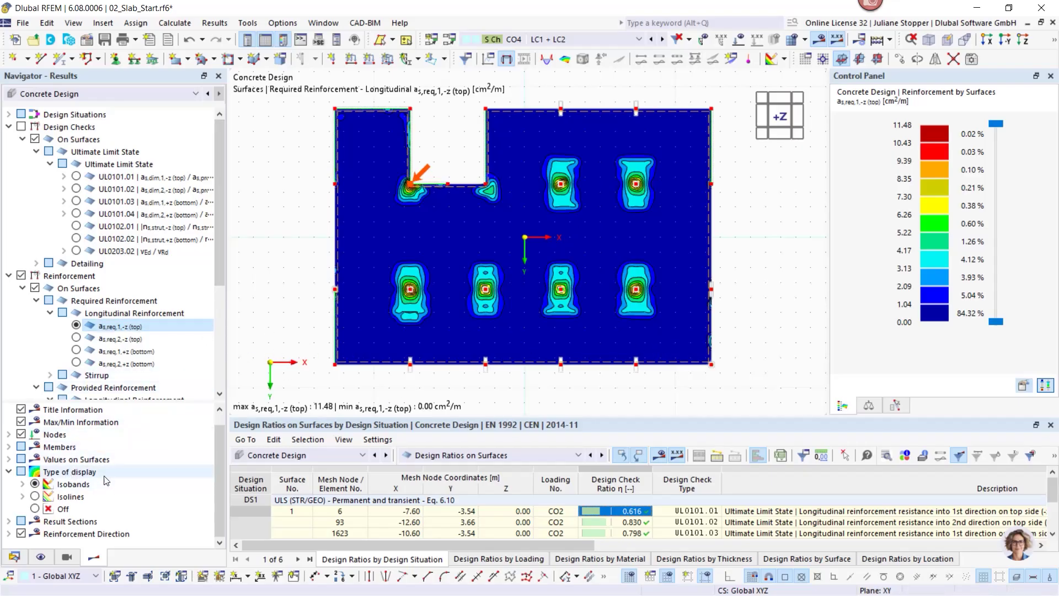
pyautogui.moveTo(97, 402); pyautogui.dragTo(102, 344)
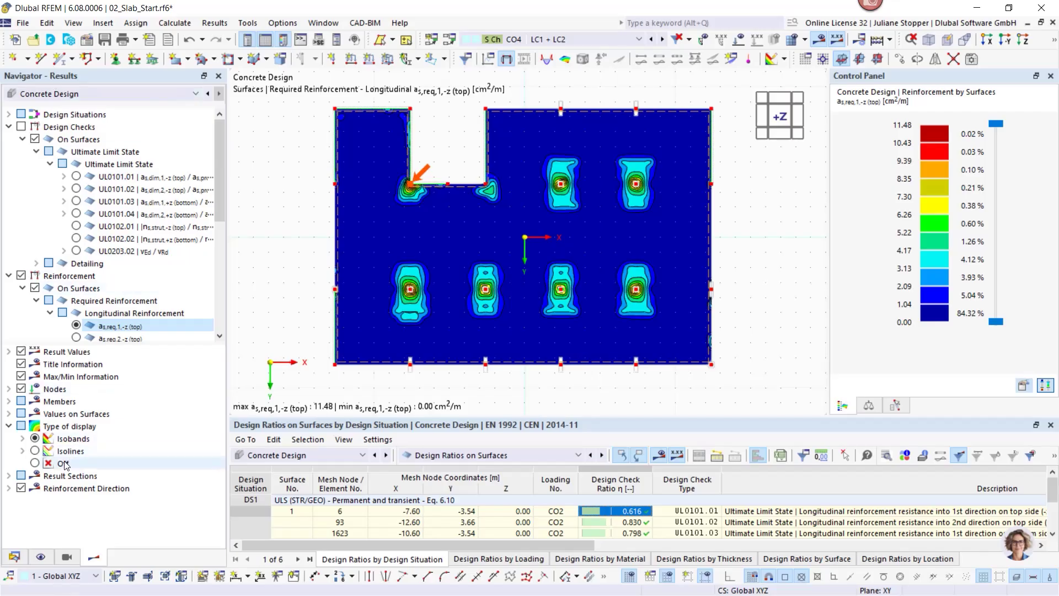
pyautogui.click(35, 451)
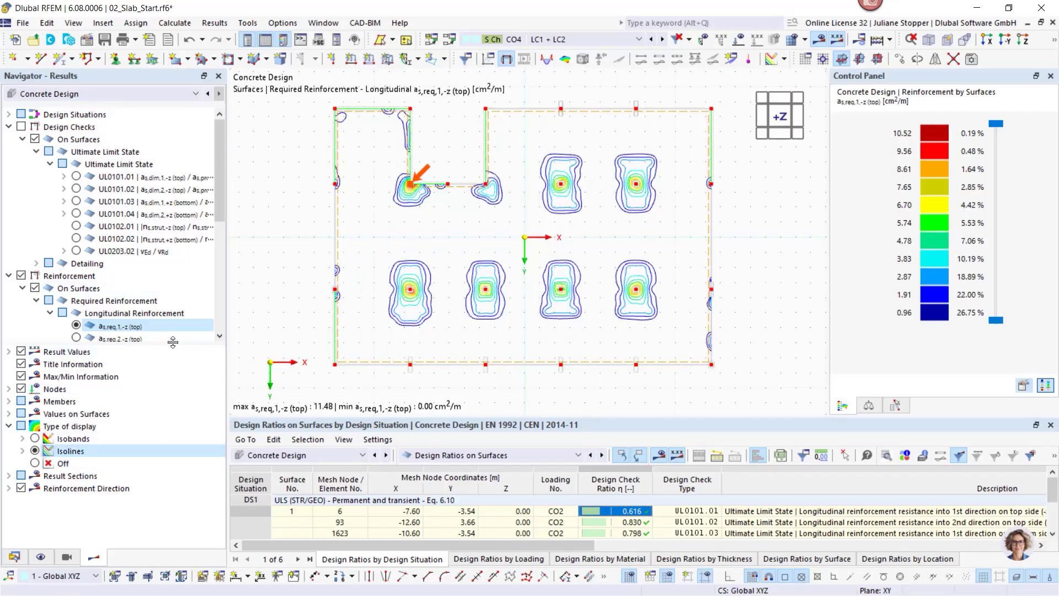
pyautogui.moveTo(175, 346); pyautogui.dragTo(175, 401)
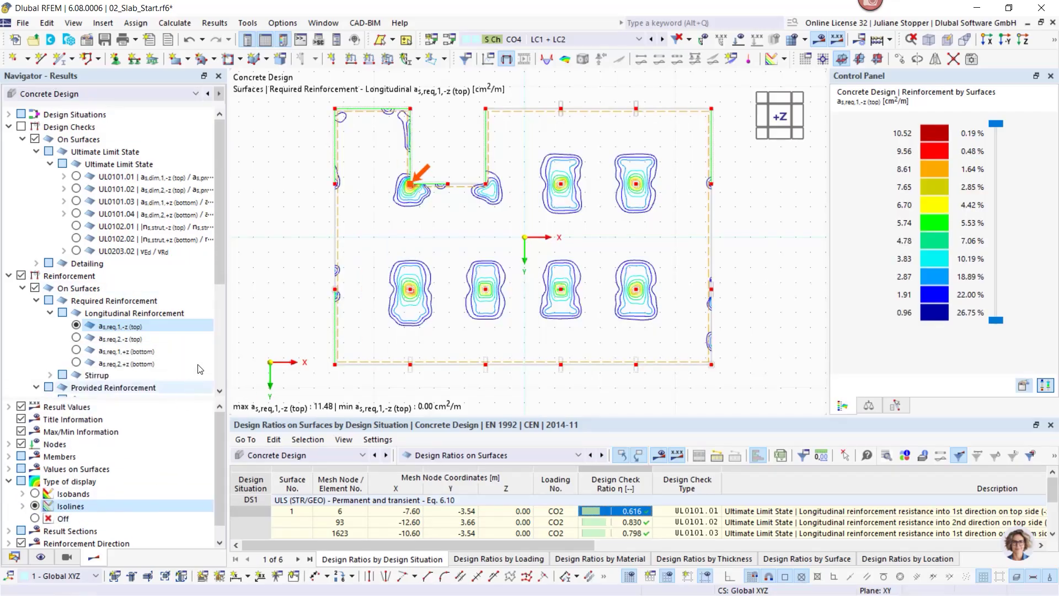
# Step: Collapse the Design Checks and Reinforcement results and show the required top reinforcement values on the slab surface
pyautogui.click(9, 127)
pyautogui.click(9, 140)
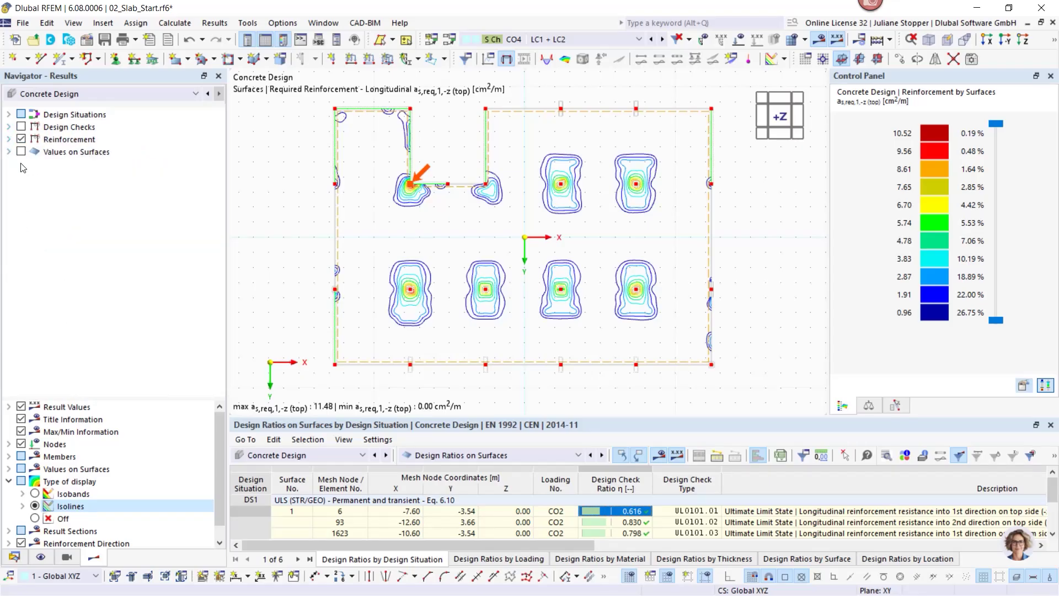
pyautogui.click(21, 153)
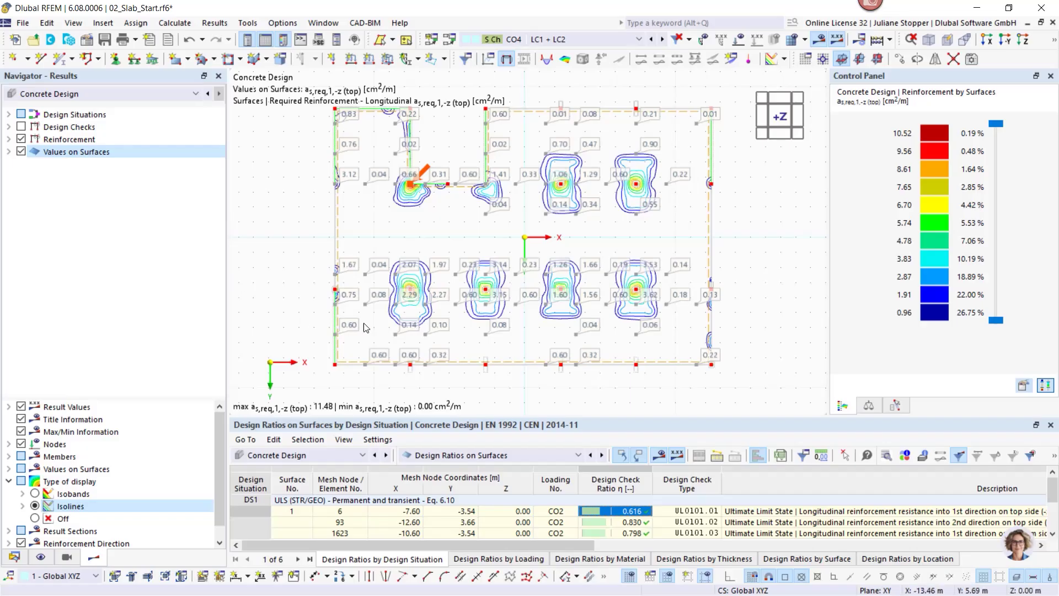
pyautogui.scroll(1, 343, 260)
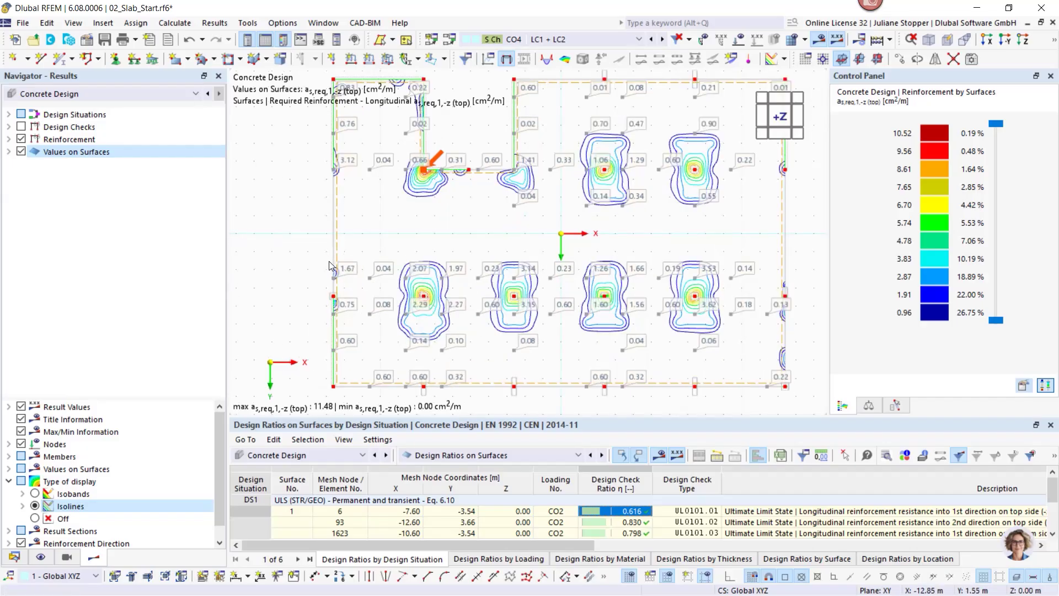
pyautogui.scroll(-1, 267, 300)
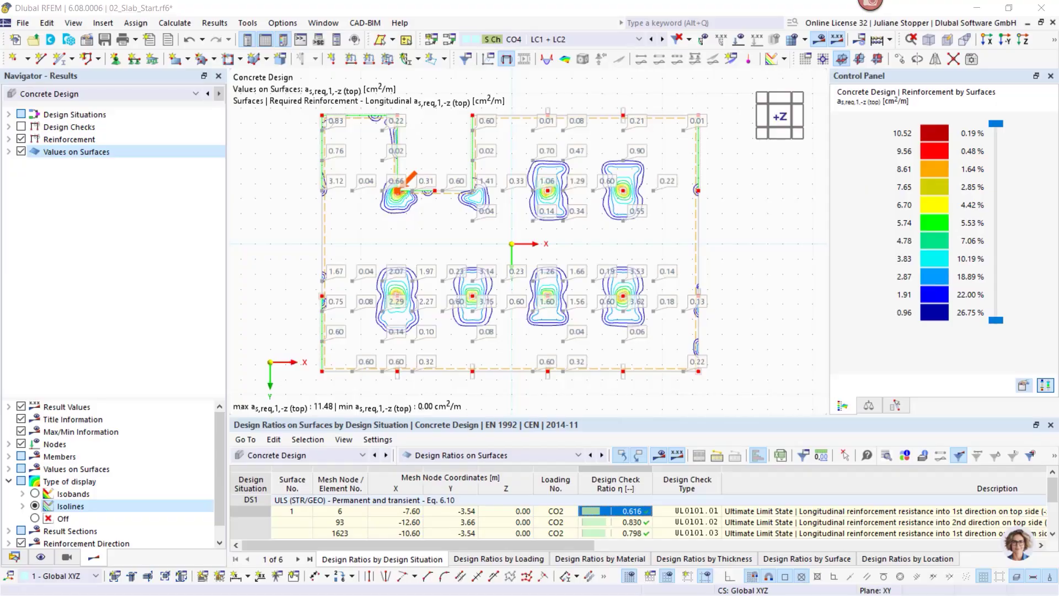
pyautogui.hotkey('alt', 'Tab')
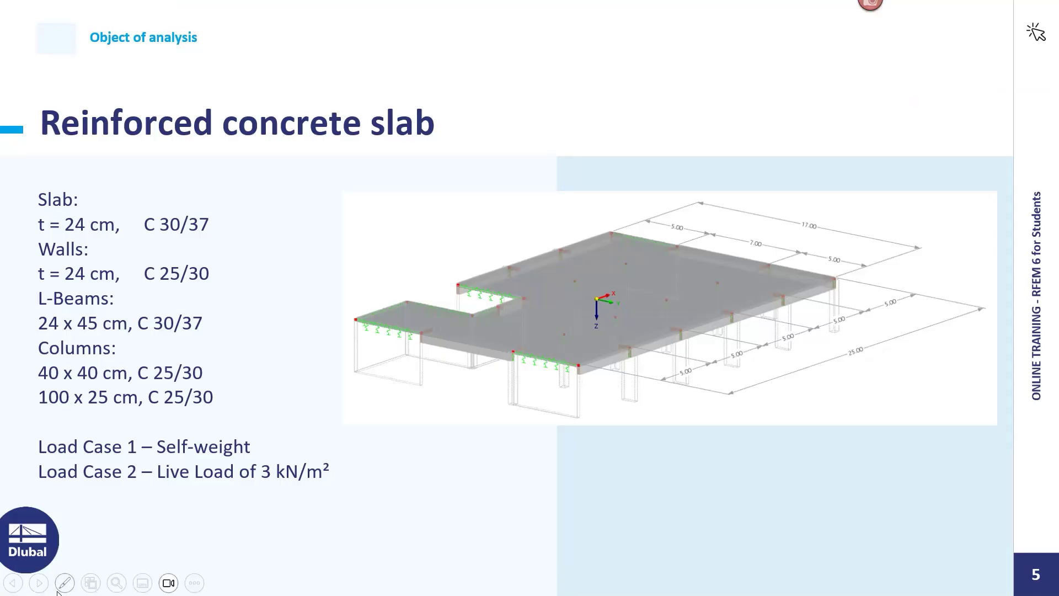
pyautogui.click(39, 582)
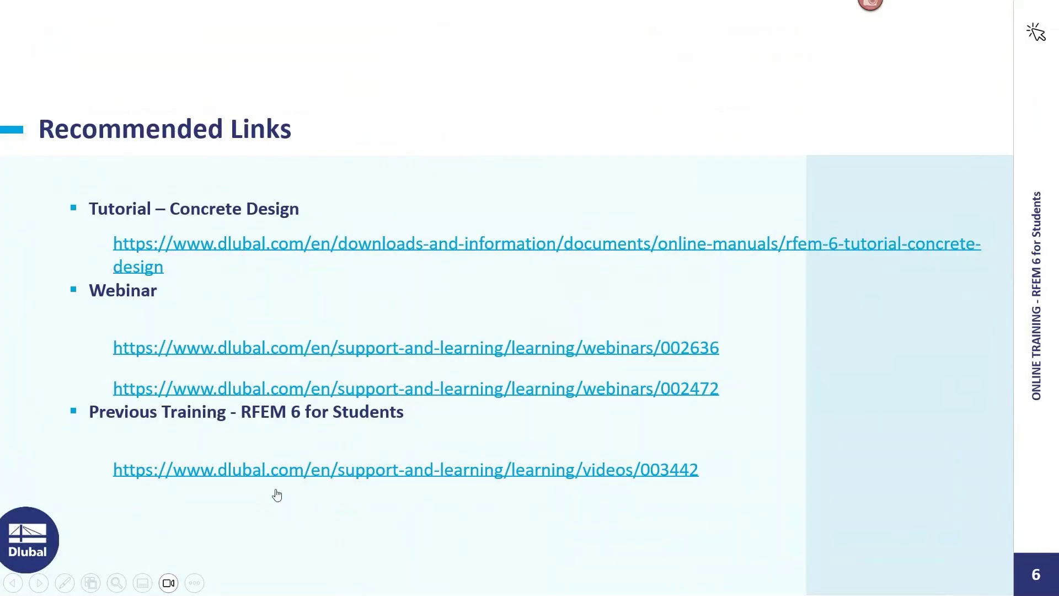
pyautogui.click(39, 583)
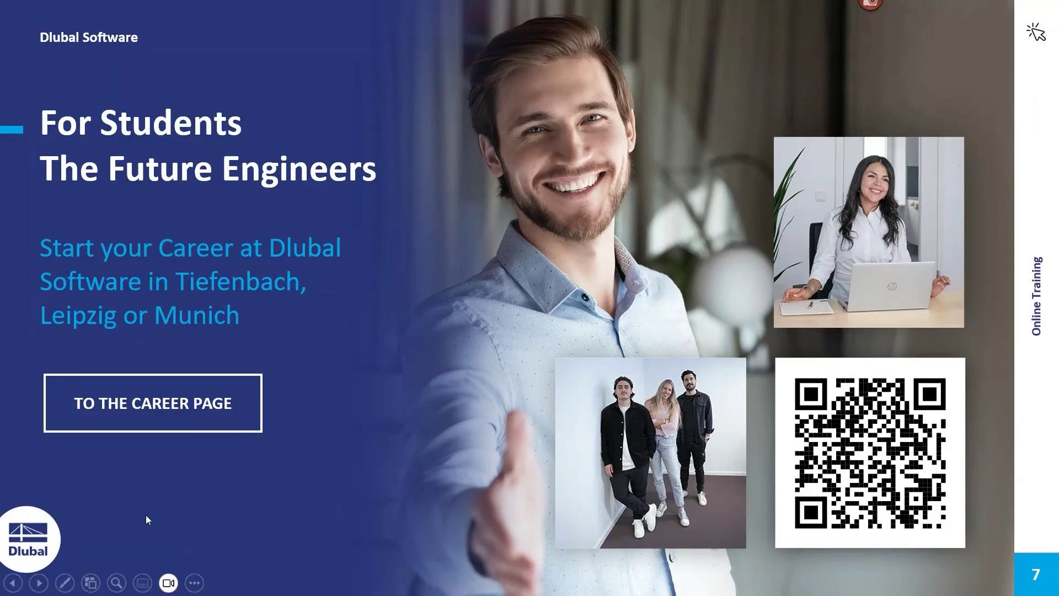
pyautogui.click(39, 583)
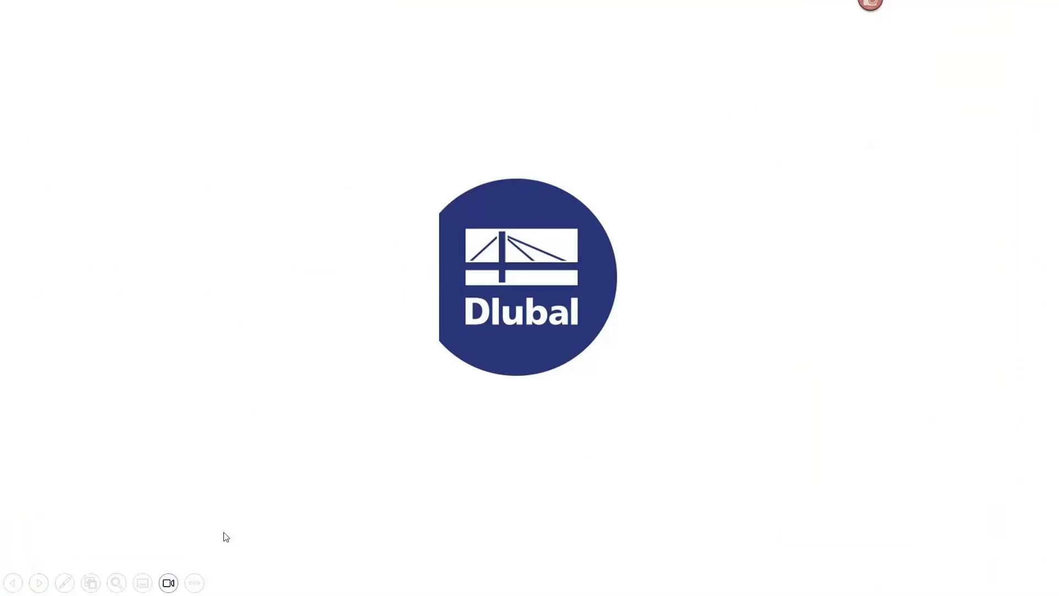